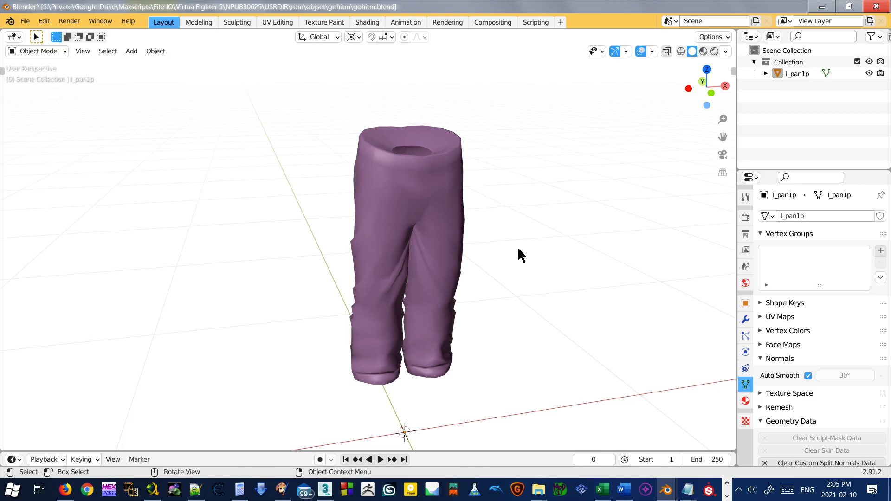
Step: Select the pants mesh and switch it to Edit Mode
{"action": "middle_click_drag", "start_coordinate": [487, 308], "coordinate": [471, 321]}
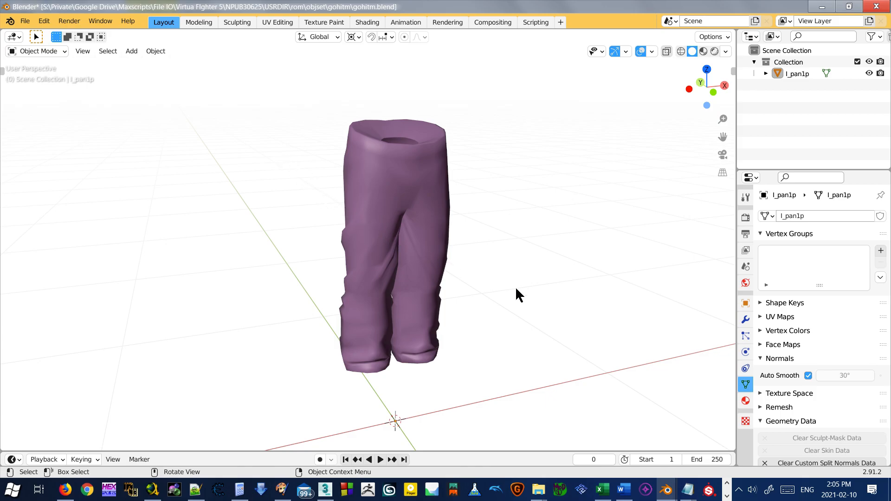
{"action": "middle_click_drag", "start_coordinate": [525, 267], "coordinate": [512, 265]}
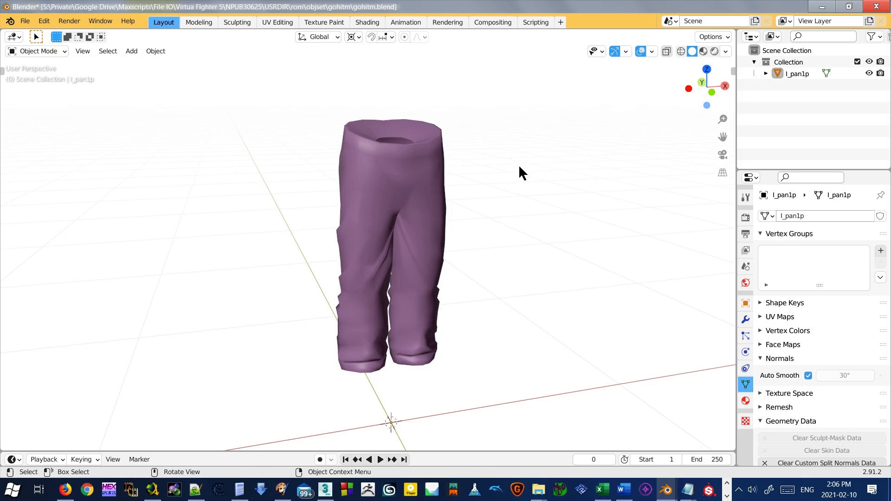
{"action": "left_click", "coordinate": [435, 184]}
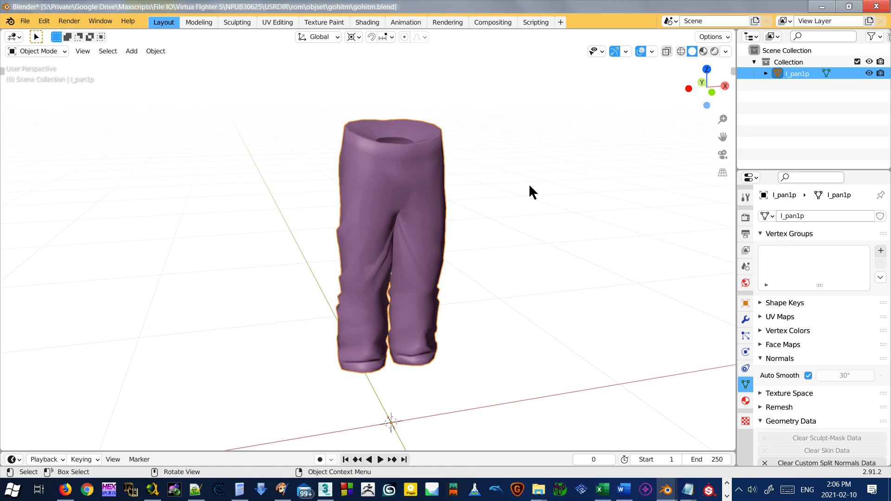
{"action": "left_click", "coordinate": [57, 51]}
{"action": "left_click", "coordinate": [45, 78]}
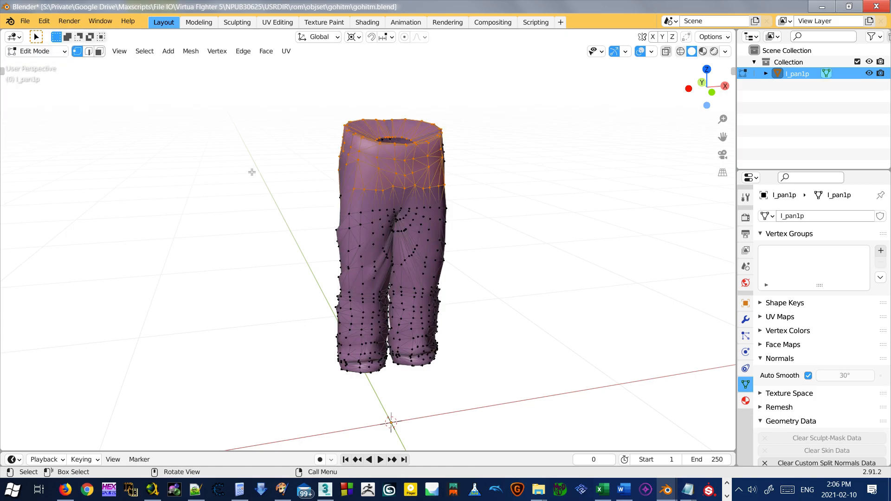
Step: Box-select a band of vertices at crotch height, add a new vertex group to the pants, and clear the selection
{"action": "key", "text": "b"}
{"action": "left_click_drag", "start_coordinate": [475, 188], "coordinate": [331, 231]}
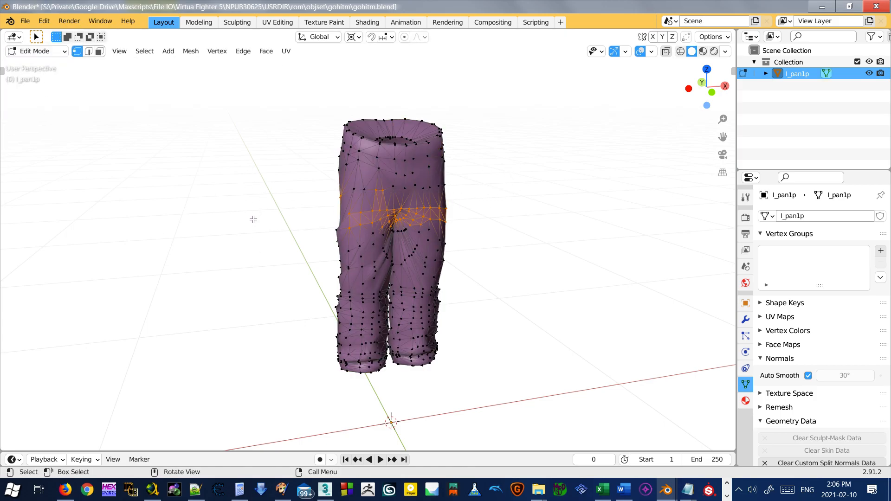
{"action": "left_click", "coordinate": [880, 251]}
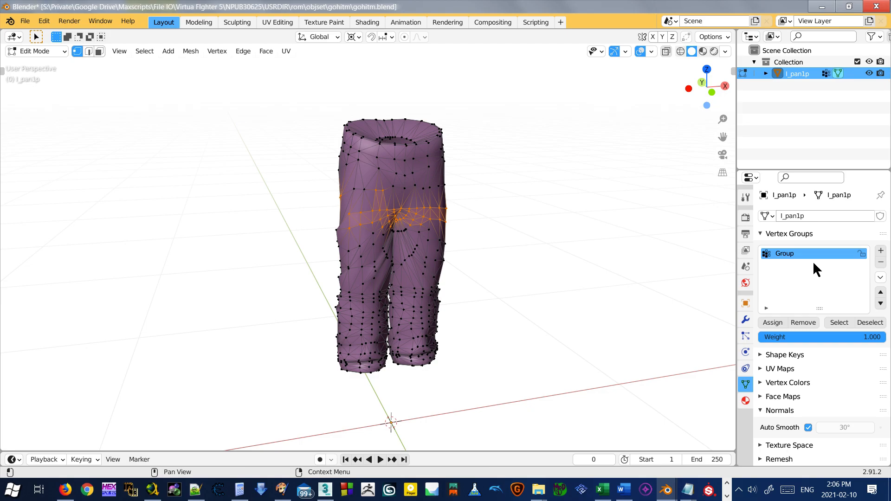
{"action": "left_click", "coordinate": [610, 250]}
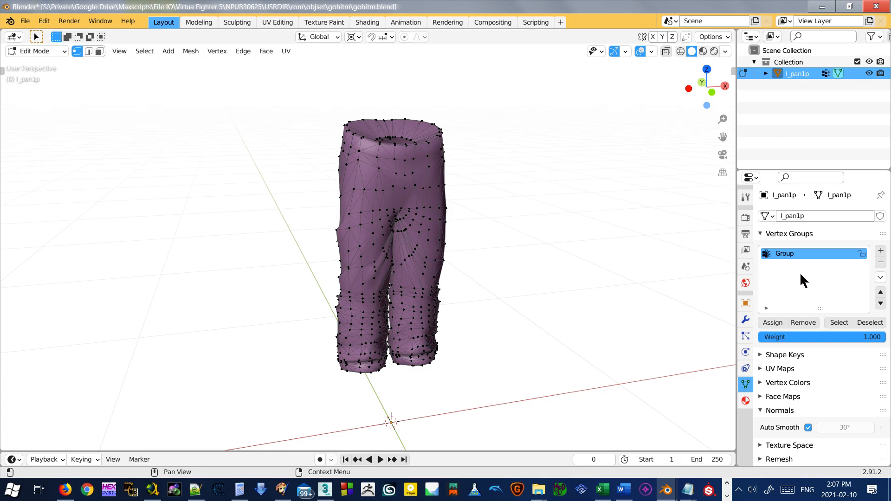
Step: Assign the vertices of the pants' upper half to the vertex group and reselect them through the group
{"action": "left_click_drag", "start_coordinate": [531, 129], "coordinate": [298, 255]}
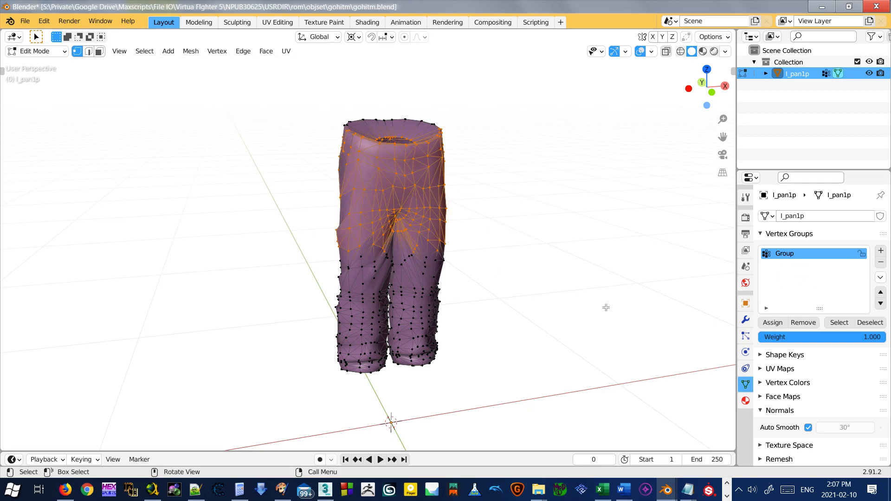
{"action": "left_click", "coordinate": [771, 323]}
{"action": "left_click", "coordinate": [589, 294]}
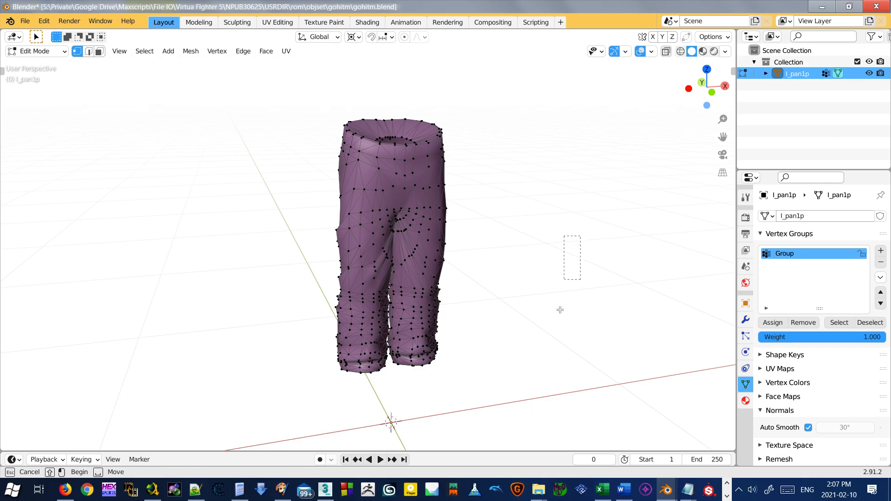
{"action": "left_click", "coordinate": [831, 322]}
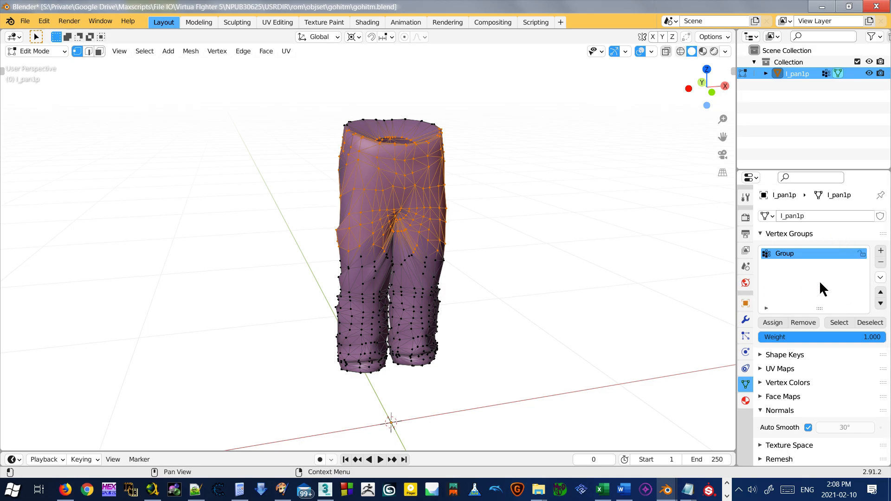
Step: Remove the vertex group from the pants and return to Object Mode
{"action": "left_click", "coordinate": [880, 262]}
{"action": "left_click", "coordinate": [602, 264]}
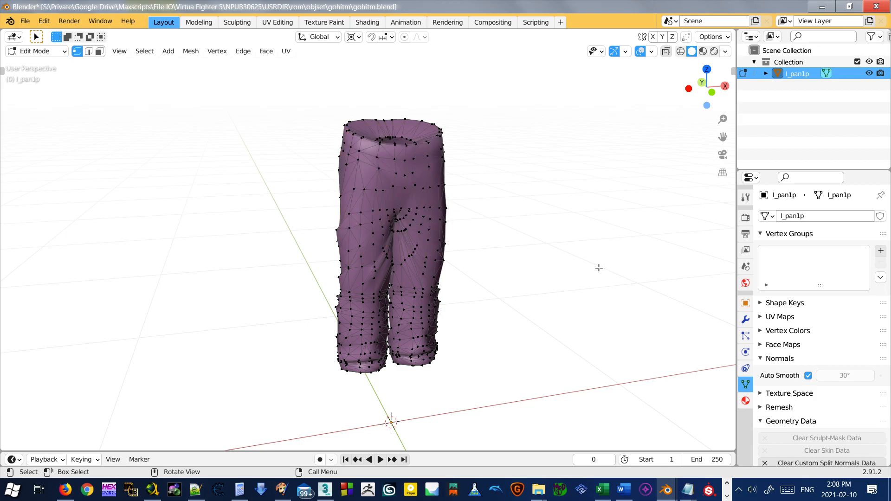
{"action": "key", "text": "Tab"}
Step: Add an armature at the world origin beneath the pants
{"action": "middle_click_drag", "start_coordinate": [449, 251], "coordinate": [202, 185]}
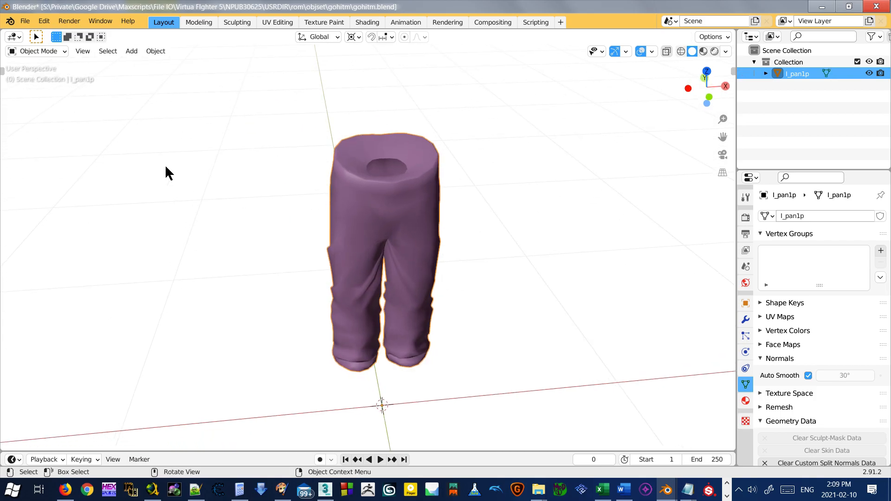
{"action": "left_click", "coordinate": [131, 51]}
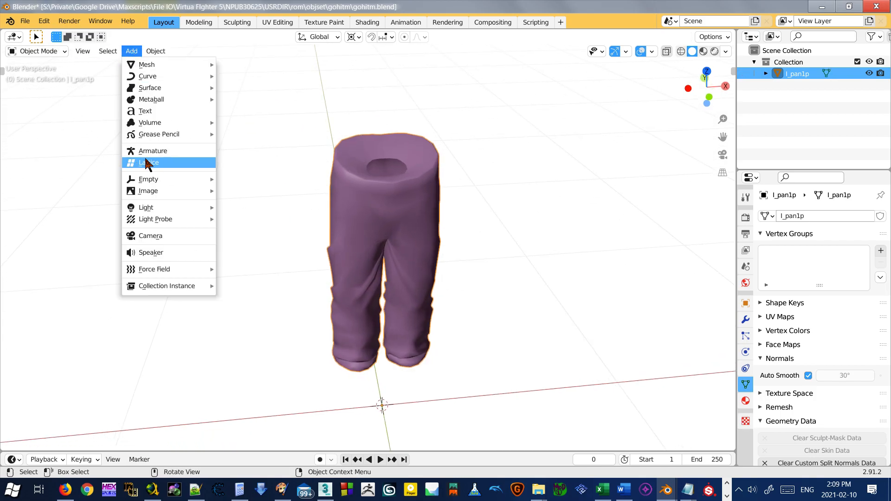
{"action": "left_click", "coordinate": [158, 150]}
{"action": "middle_click_drag", "start_coordinate": [384, 318], "coordinate": [369, 351]}
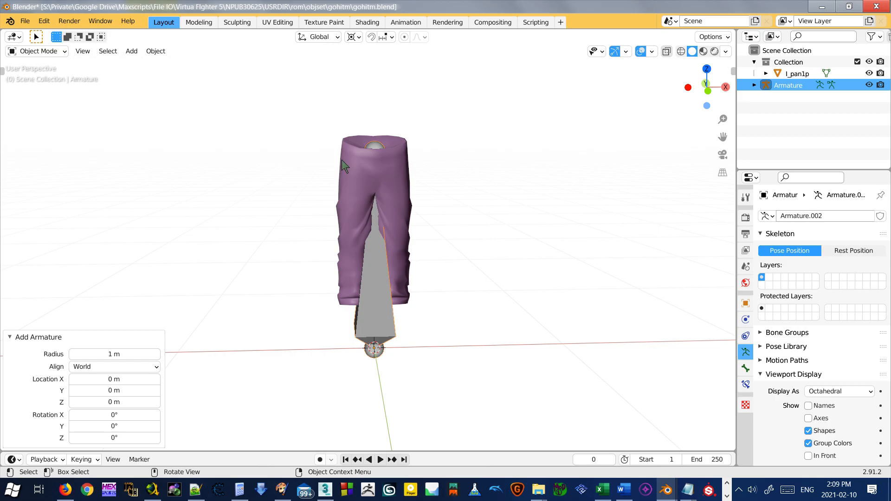
Step: Try Pose Mode on the armature and switch it to Edit Mode
{"action": "left_click", "coordinate": [54, 52]}
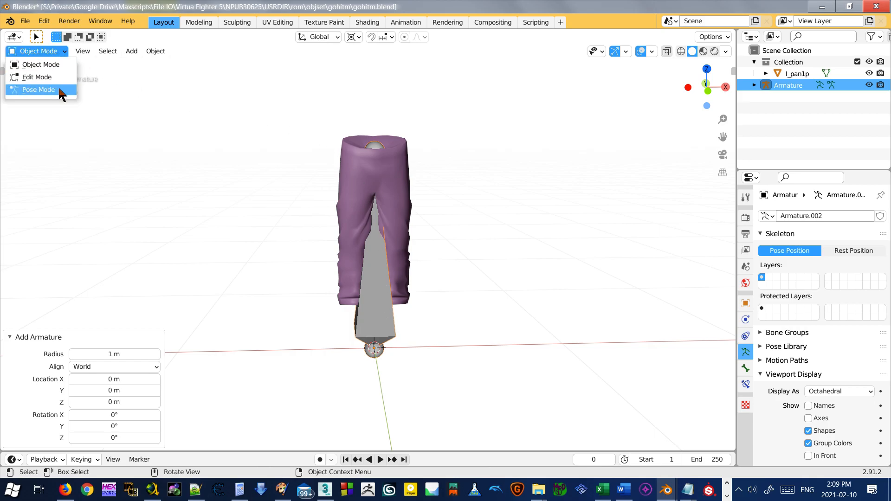
{"action": "left_click", "coordinate": [58, 87]}
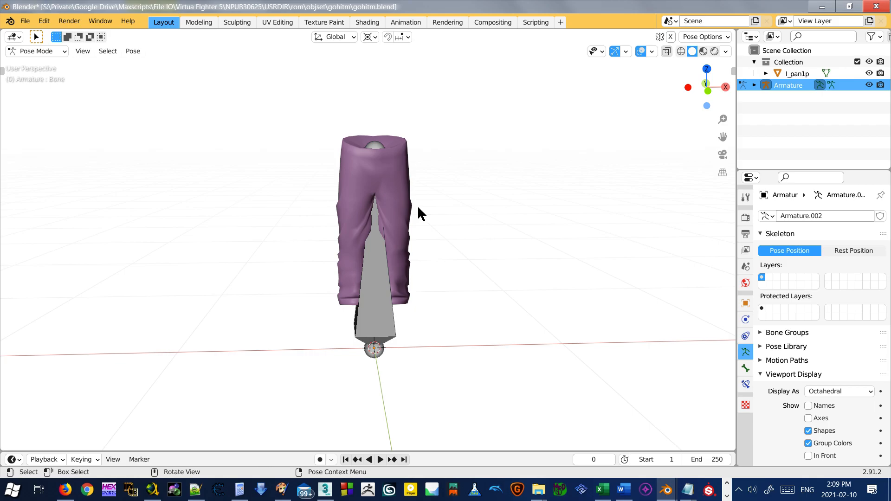
{"action": "left_click", "coordinate": [49, 52]}
{"action": "left_click", "coordinate": [44, 75]}
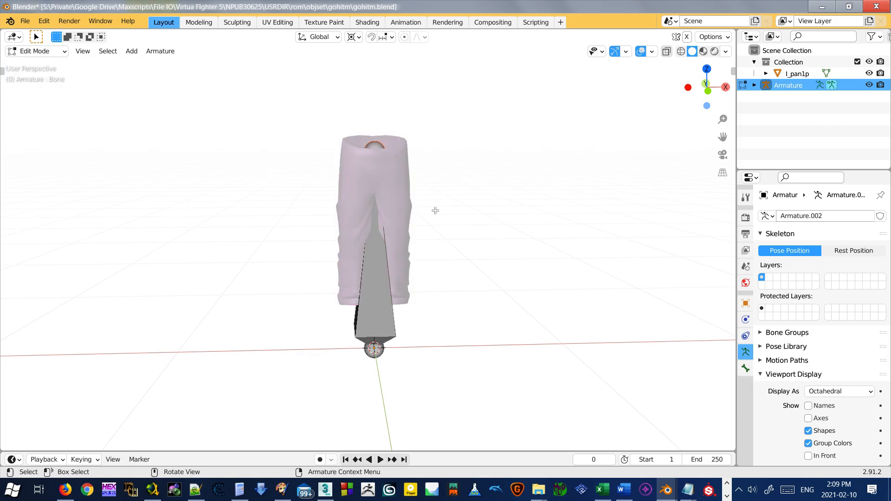
Step: Select the whole bone and move it sideways along the red axis, clear of the pants
{"action": "middle_click_drag", "start_coordinate": [456, 277], "coordinate": [415, 262]}
{"action": "left_click_drag", "start_coordinate": [491, 108], "coordinate": [192, 371]}
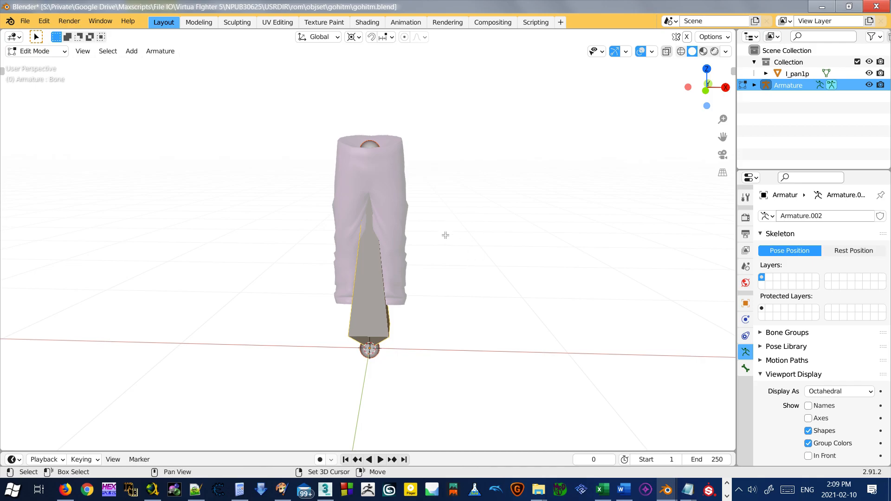
{"action": "mouse_move", "coordinate": [395, 286]}
{"action": "middle_mouse_down", "text": "shift"}
{"action": "mouse_move", "coordinate": [365, 271]}
{"action": "mouse_move", "coordinate": [327, 282]}
{"action": "middle_mouse_up", "text": "shift"}
{"action": "middle_click_drag", "start_coordinate": [281, 287], "coordinate": [235, 275], "text": "shift"}
{"action": "middle_click_drag", "start_coordinate": [255, 164], "coordinate": [285, 149], "text": "shift"}
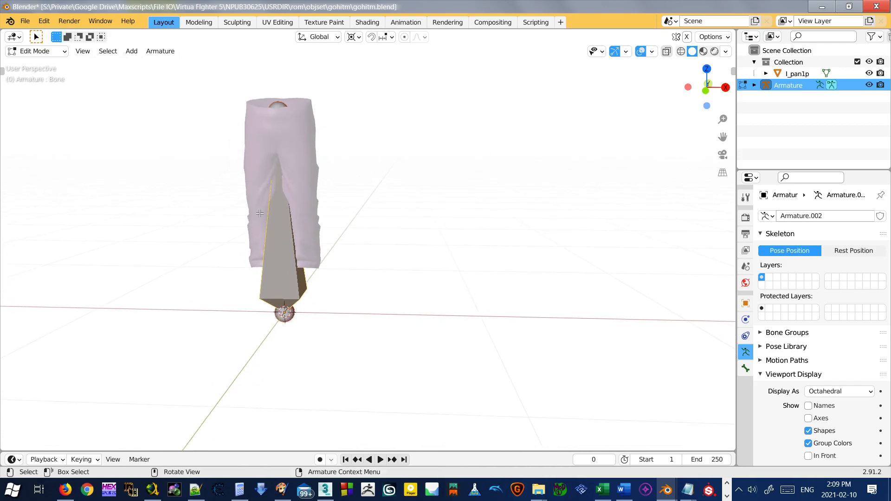
{"action": "key", "text": "g"}
{"action": "left_click", "coordinate": [430, 266]}
{"action": "left_click", "coordinate": [503, 215]}
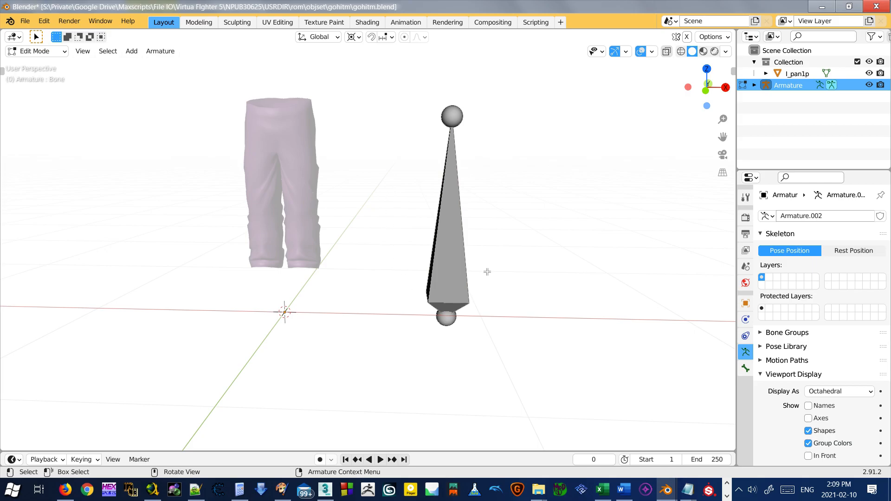
Step: Set the armature's viewport display type to Wire and select the bone's tip joint
{"action": "left_click", "coordinate": [853, 393]}
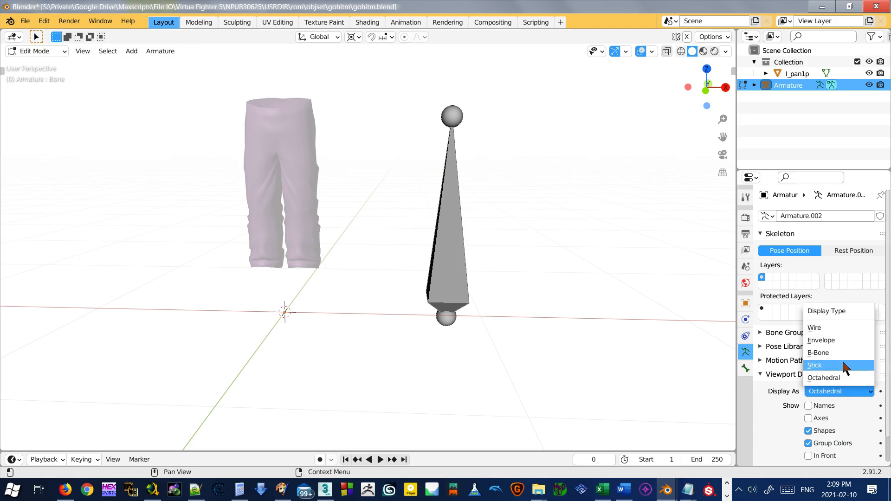
{"action": "left_click", "coordinate": [828, 328]}
{"action": "middle_click_drag", "start_coordinate": [441, 233], "coordinate": [405, 243], "text": "shift"}
{"action": "left_click", "coordinate": [415, 132]}
{"action": "scroll", "coordinate": [427, 232], "scroll_direction": "up", "scroll_amount": 2}
{"action": "scroll", "coordinate": [429, 223], "scroll_direction": "up", "scroll_amount": 1}
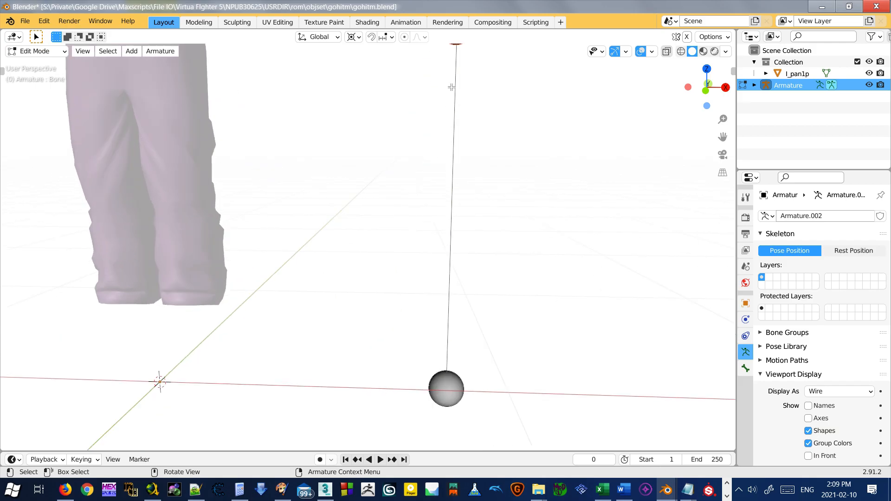
{"action": "scroll", "coordinate": [442, 325], "scroll_direction": "down", "scroll_amount": 2}
Step: Try moving the bone's tip joint, its root joint and the whole bone, cancelling each move
{"action": "left_click", "coordinate": [425, 144]}
{"action": "left_click", "coordinate": [418, 101]}
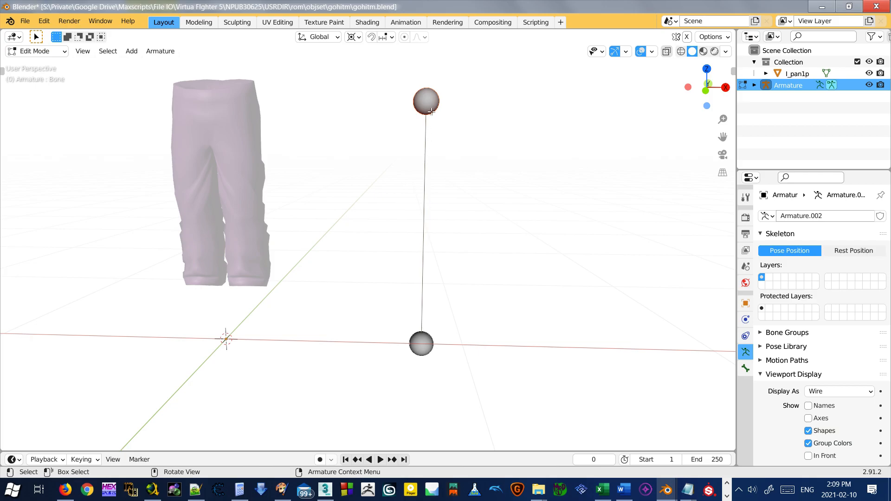
{"action": "key", "text": "g"}
{"action": "key", "text": "Escape"}
{"action": "left_click", "coordinate": [421, 344]}
{"action": "key", "text": "g"}
{"action": "key", "text": "Escape"}
{"action": "left_click", "coordinate": [430, 213]}
{"action": "key", "text": "g"}
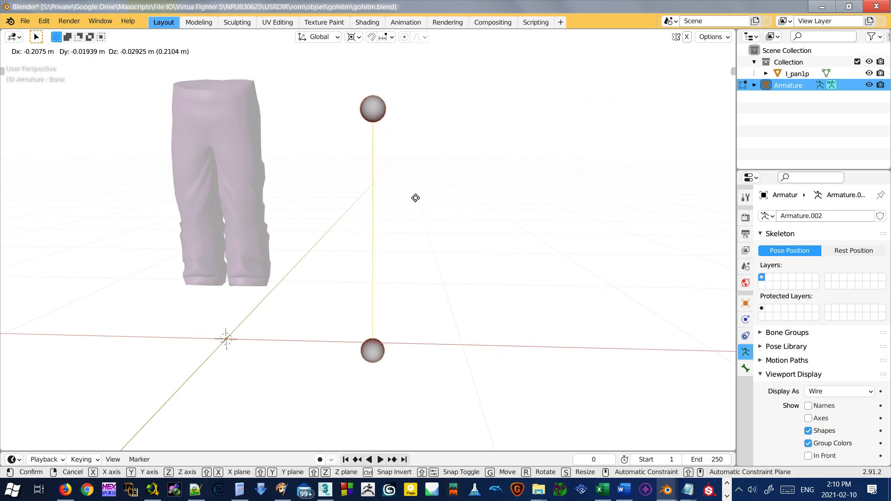
{"action": "key", "text": "Escape"}
Step: Extrude one horizontal bone from the tip joint and another towards the opposite side from the root joint
{"action": "left_click", "coordinate": [429, 95]}
{"action": "key", "text": "e"}
{"action": "left_click", "coordinate": [713, 103]}
{"action": "left_click", "coordinate": [417, 349]}
{"action": "key", "text": "e"}
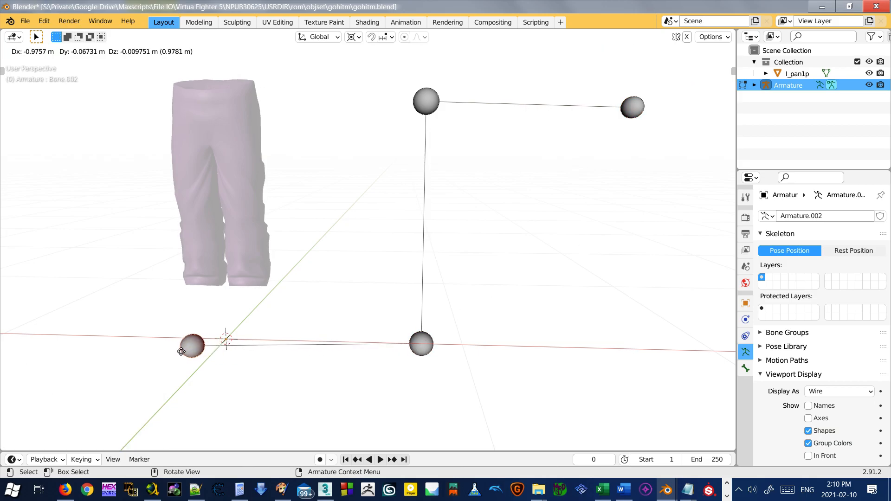
{"action": "left_click", "coordinate": [155, 345]}
Step: Try extruding a new bone from the body of the original vertical bone
{"action": "middle_click_drag", "start_coordinate": [398, 283], "coordinate": [404, 325]}
{"action": "middle_click_drag", "start_coordinate": [432, 276], "coordinate": [423, 227]}
{"action": "scroll", "coordinate": [403, 258], "scroll_direction": "down", "scroll_amount": 3}
{"action": "left_click", "coordinate": [397, 199]}
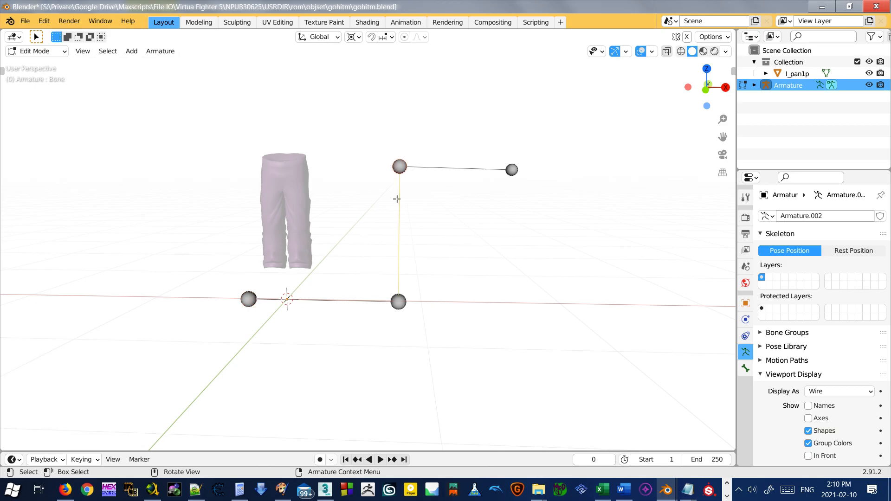
{"action": "key", "text": "e"}
{"action": "right_click", "coordinate": [335, 189]}
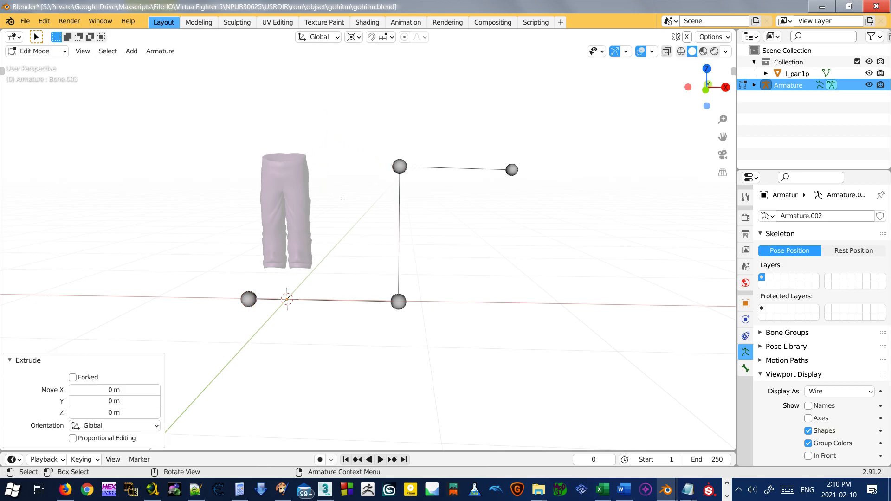
Step: Undo all the bone extrusions, leaving only the original vertical bone
{"action": "key", "text": "ctrl+z"}
{"action": "key", "text": "ctrl+z"}
{"action": "key", "text": "ctrl+z"}
{"action": "key", "text": "ctrl+z"}
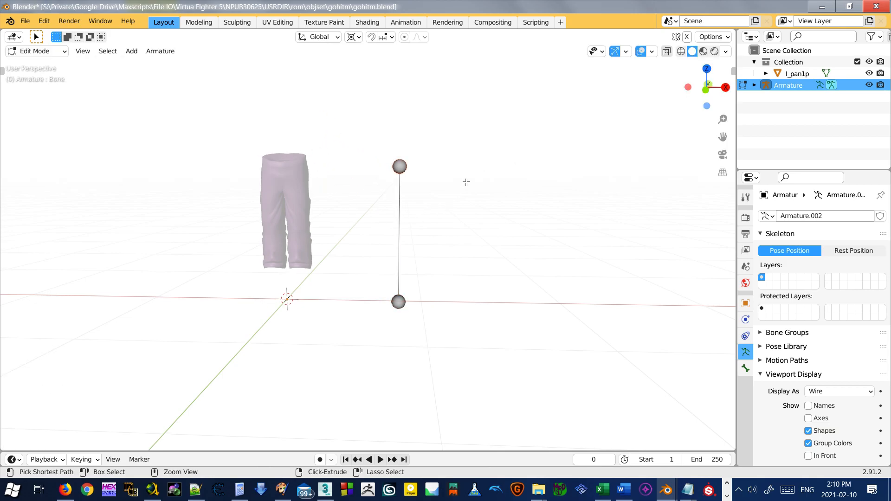
{"action": "key", "text": "ctrl+z"}
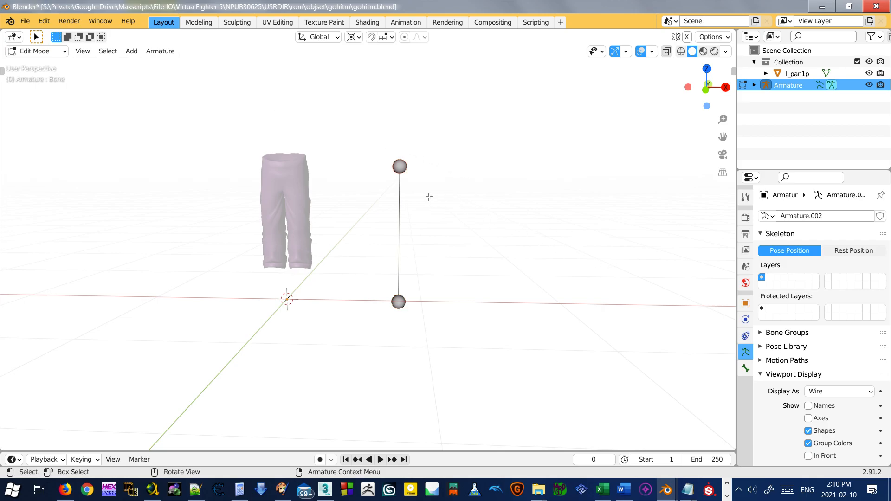
Step: Move the bone's tip joint onto the pants leg and try moving the root joint
{"action": "scroll", "coordinate": [397, 171], "scroll_direction": "up", "scroll_amount": 2}
{"action": "middle_click_drag", "start_coordinate": [397, 171], "coordinate": [462, 190], "text": "shift"}
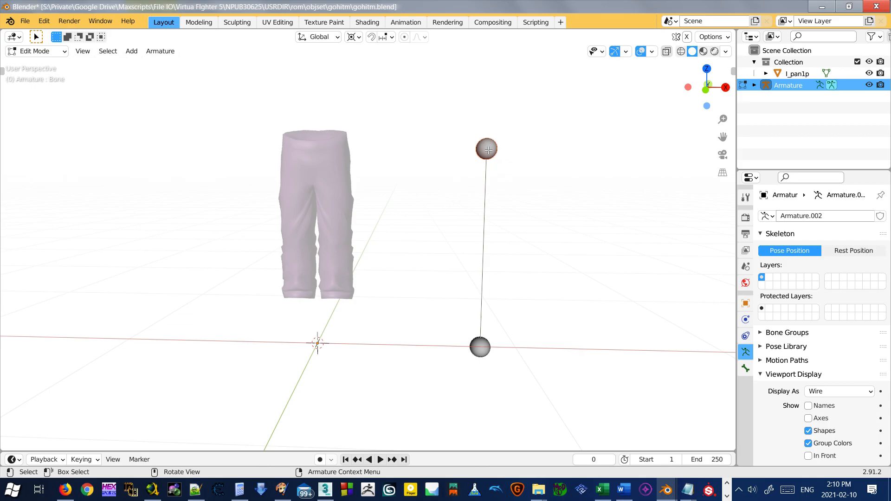
{"action": "key", "text": "g"}
{"action": "left_click", "coordinate": [336, 215]}
{"action": "left_click", "coordinate": [474, 352]}
{"action": "key", "text": "g"}
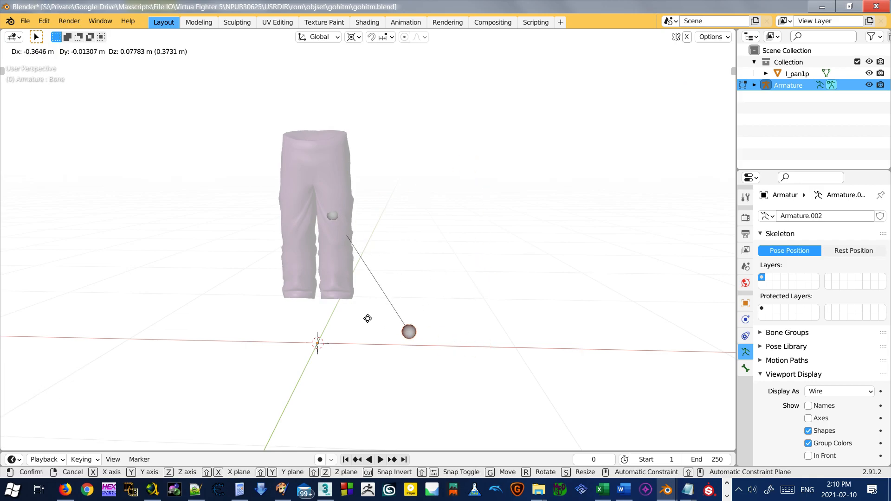
{"action": "key", "text": "Escape"}
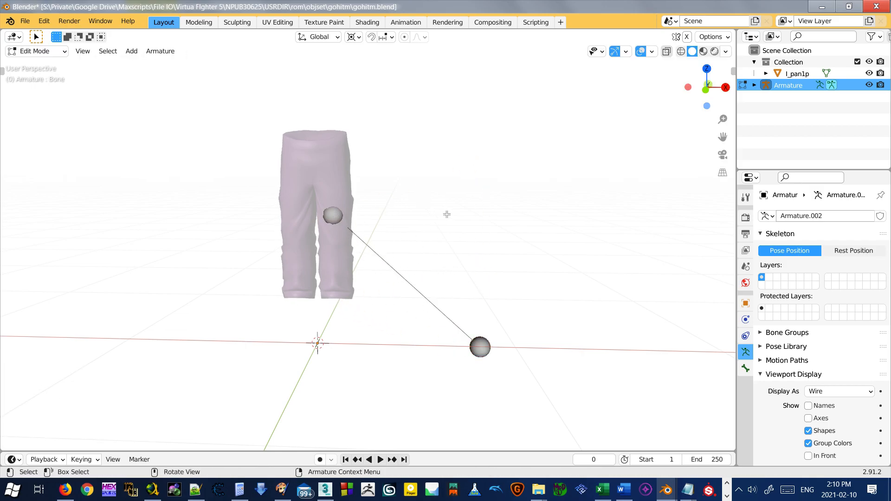
Step: Move the tip joint back above the root joint, and try moving the root joint towards the pants
{"action": "key", "text": "g"}
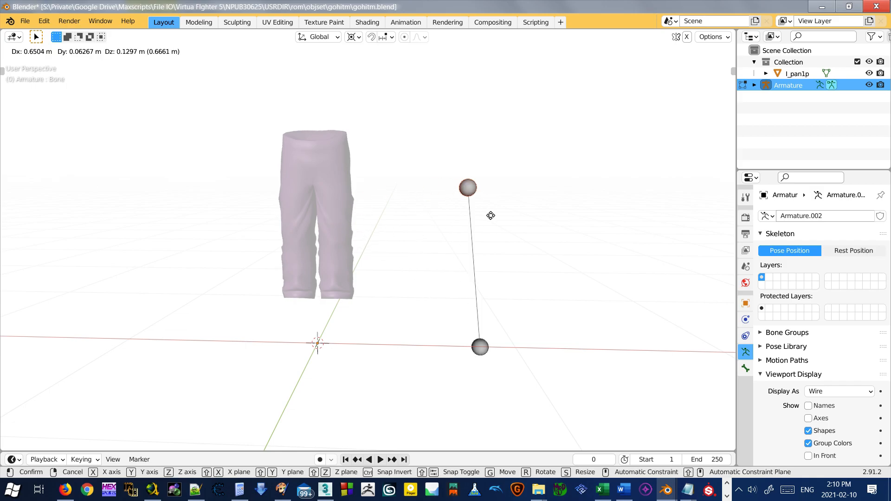
{"action": "left_click", "coordinate": [504, 224]}
{"action": "left_click", "coordinate": [482, 348]}
{"action": "key", "text": "g"}
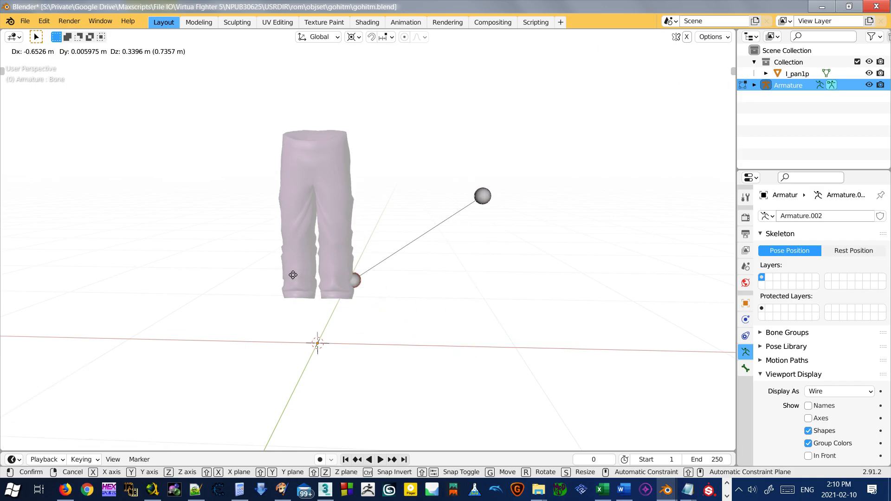
{"action": "key", "text": "Escape"}
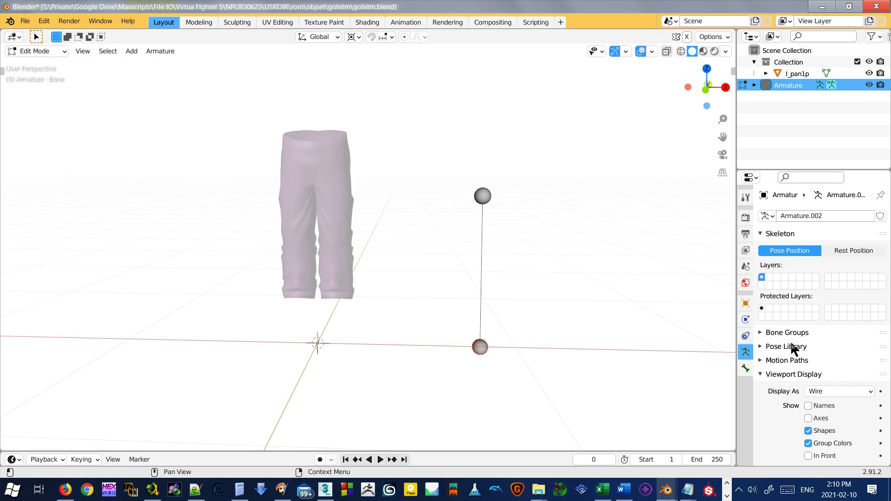
Step: Set the armature's viewport display style to Octahedral
{"action": "left_click", "coordinate": [824, 391]}
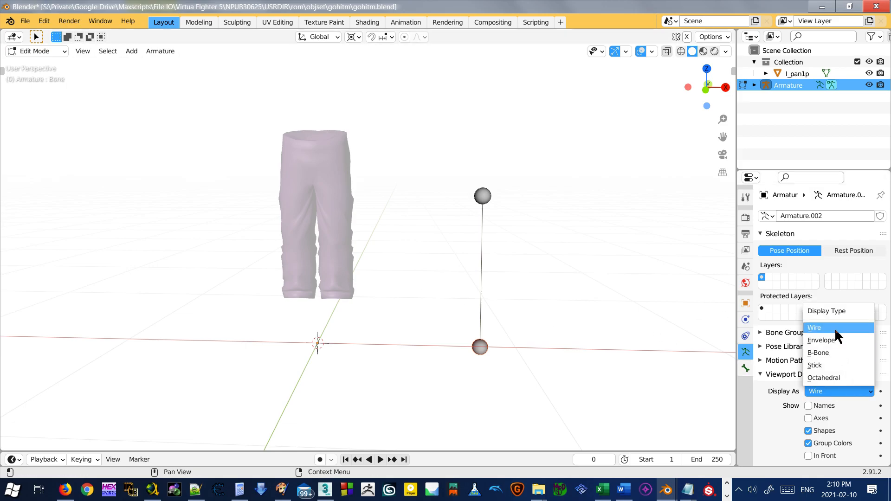
{"action": "left_click", "coordinate": [839, 377]}
{"action": "middle_click_drag", "start_coordinate": [483, 352], "coordinate": [466, 324], "text": "shift"}
Step: Try moving the octahedral bone's tip joint down past the root joint
{"action": "left_click", "coordinate": [465, 168]}
{"action": "middle_click_drag", "start_coordinate": [448, 231], "coordinate": [418, 218], "text": "shift"}
{"action": "scroll", "coordinate": [435, 185], "scroll_direction": "up", "scroll_amount": 1}
{"action": "scroll", "coordinate": [445, 188], "scroll_direction": "up", "scroll_amount": 1}
{"action": "scroll", "coordinate": [552, 211], "scroll_direction": "down", "scroll_amount": 1}
{"action": "middle_click_drag", "start_coordinate": [559, 214], "coordinate": [511, 203], "text": "shift"}
{"action": "scroll", "coordinate": [403, 136], "scroll_direction": "up", "scroll_amount": 1}
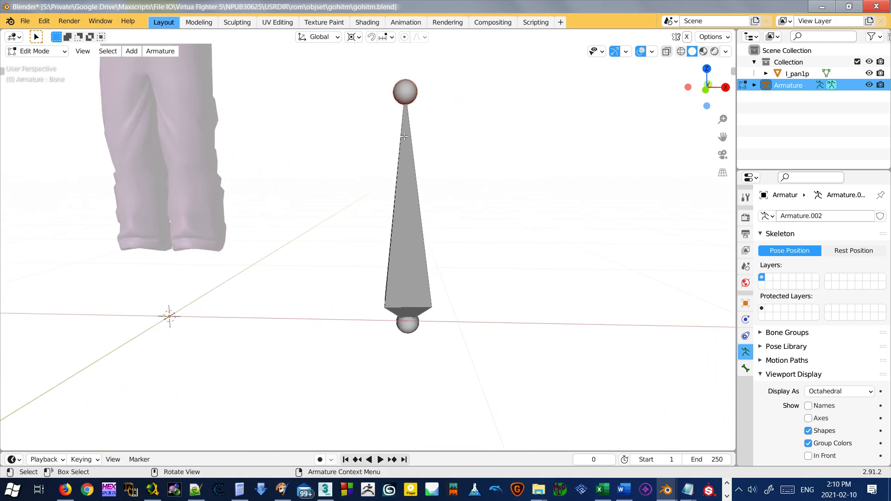
{"action": "scroll", "coordinate": [413, 84], "scroll_direction": "up", "scroll_amount": 1}
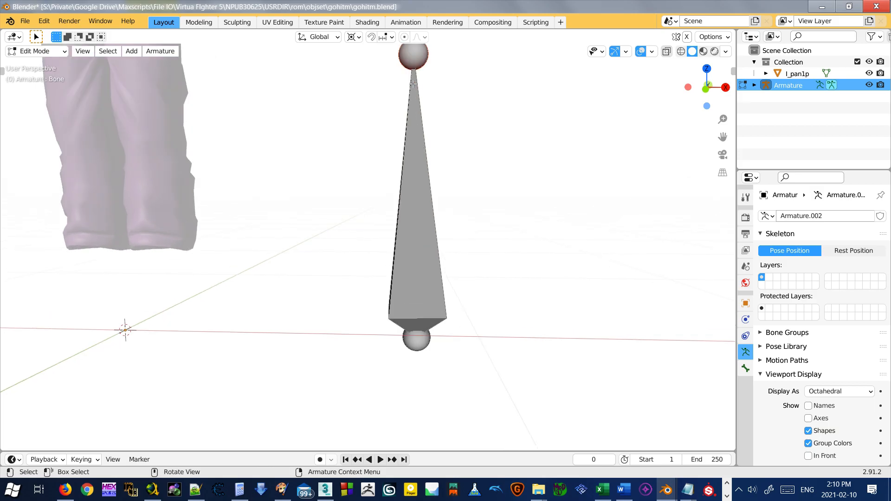
{"action": "key", "text": "g"}
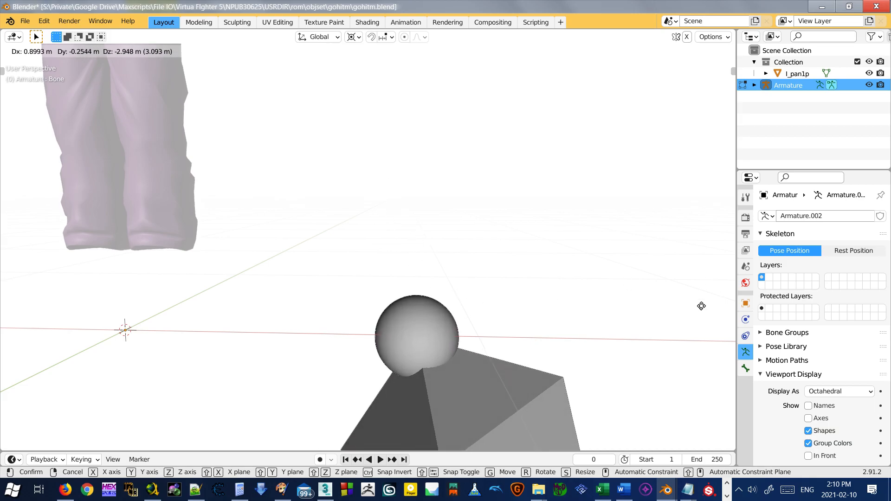
{"action": "right_click", "coordinate": [551, 350]}
Step: Move the bone's root joint up onto the upper part of the pants
{"action": "scroll", "coordinate": [551, 350], "scroll_direction": "down", "scroll_amount": 3}
{"action": "scroll", "coordinate": [419, 280], "scroll_direction": "up", "scroll_amount": 1}
{"action": "middle_click_drag", "start_coordinate": [418, 276], "coordinate": [465, 342]}
{"action": "scroll", "coordinate": [401, 241], "scroll_direction": "up", "scroll_amount": 1}
{"action": "left_click", "coordinate": [475, 379]}
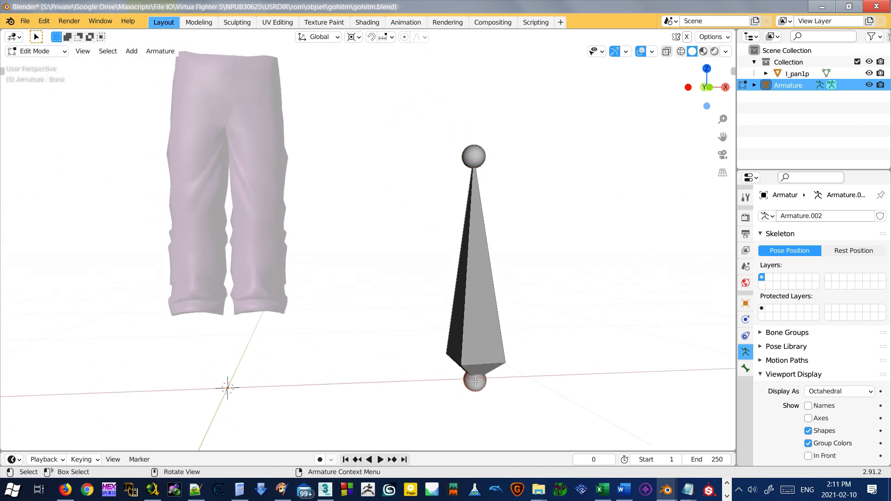
{"action": "key", "text": "g"}
{"action": "left_click", "coordinate": [237, 80]}
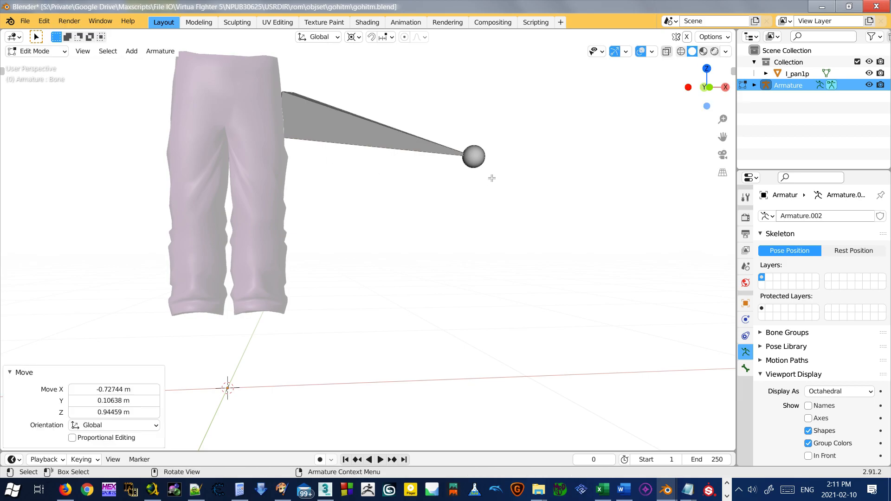
Step: Turn on X-ray shading for the viewport and move the bone's tip joint down into the pants leg
{"action": "left_click", "coordinate": [725, 51]}
{"action": "left_click", "coordinate": [662, 279]}
{"action": "middle_click_drag", "start_coordinate": [288, 137], "coordinate": [408, 205], "text": "shift"}
{"action": "key", "text": "g"}
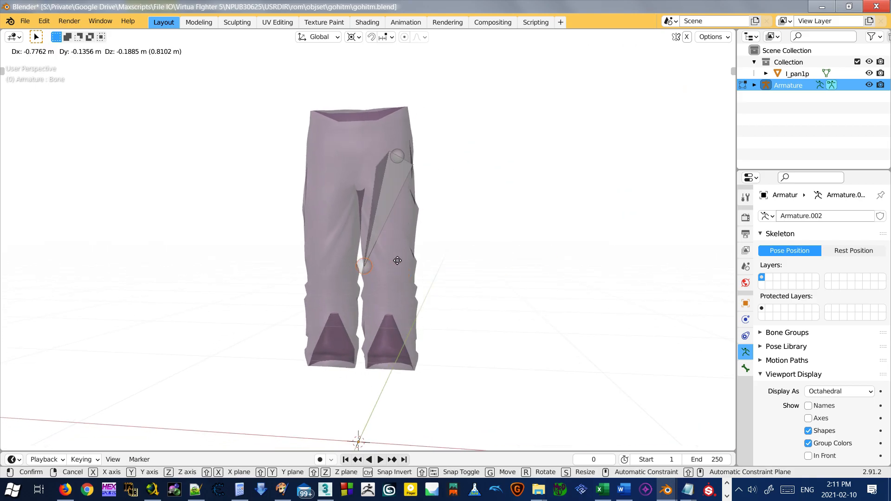
{"action": "left_click", "coordinate": [416, 260]}
Step: Reposition the bone's root and tip joints from the front and side so the bone sits inside the thigh
{"action": "left_click", "coordinate": [397, 153]}
{"action": "key", "text": "g"}
{"action": "left_click", "coordinate": [388, 168]}
{"action": "middle_click_drag", "start_coordinate": [388, 169], "coordinate": [285, 189]}
{"action": "key", "text": "g"}
{"action": "left_click", "coordinate": [261, 185]}
{"action": "left_click", "coordinate": [256, 258]}
{"action": "key", "text": "g"}
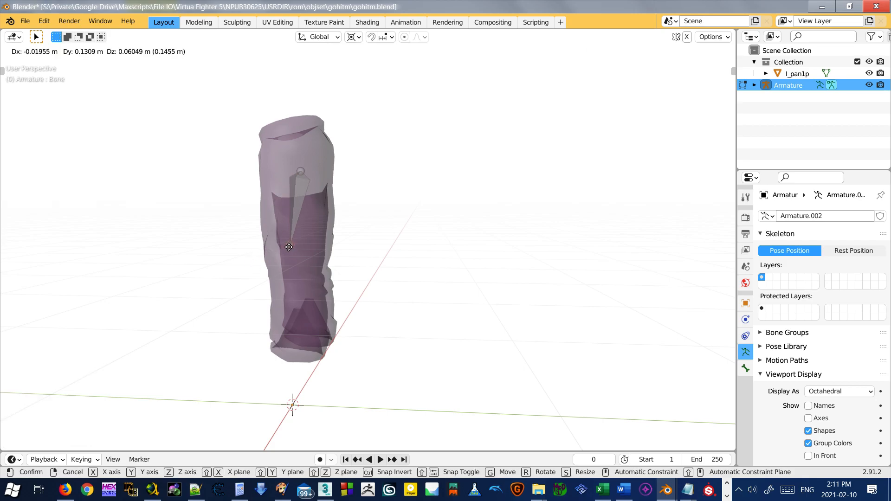
{"action": "left_click", "coordinate": [300, 253]}
Step: Fine-tune the root joint at the hip and the tip joint at the knee, checking from several angles
{"action": "middle_click_drag", "start_coordinate": [299, 253], "coordinate": [438, 193]}
{"action": "left_click", "coordinate": [398, 175]}
{"action": "key", "text": "g"}
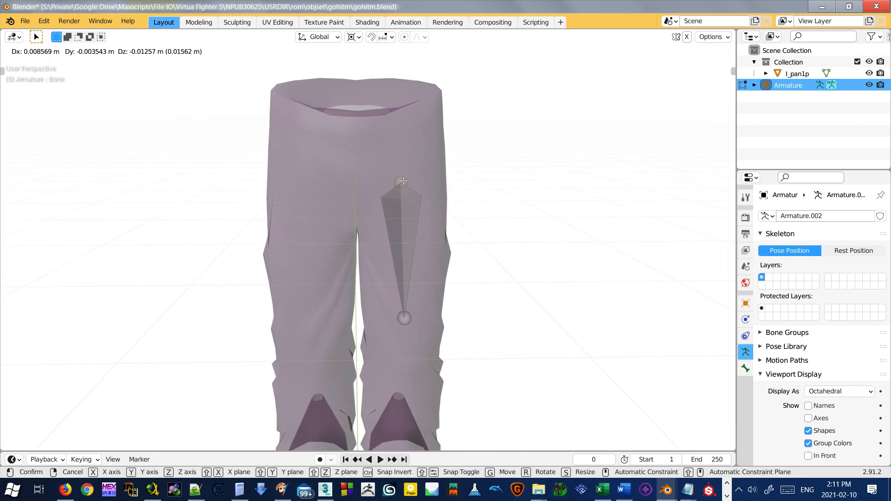
{"action": "left_click", "coordinate": [402, 183]}
{"action": "left_click", "coordinate": [404, 319]}
{"action": "middle_click_drag", "start_coordinate": [415, 337], "coordinate": [452, 243]}
{"action": "key", "text": "g"}
{"action": "left_click", "coordinate": [303, 271]}
Step: Select the whole thigh bone and look through the armature editing commands
{"action": "left_click_drag", "start_coordinate": [518, 137], "coordinate": [381, 314]}
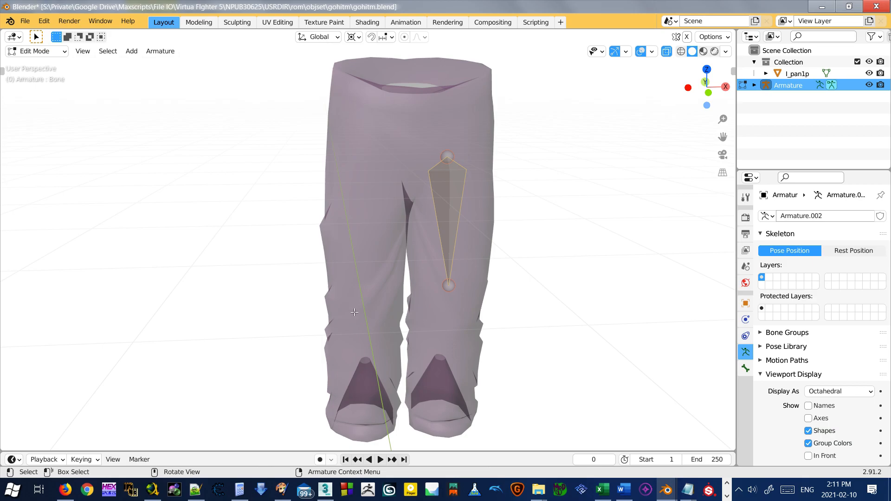
{"action": "left_click", "coordinate": [156, 52]}
{"action": "left_click", "coordinate": [159, 53]}
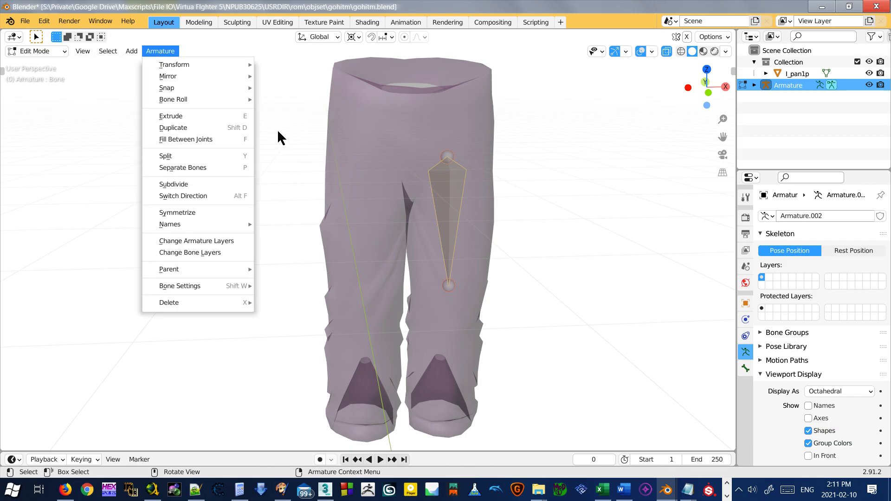
Step: Extrude a shin bone from the thigh bone's knee joint down to the pants cuff
{"action": "middle_click_drag", "start_coordinate": [446, 267], "coordinate": [440, 247]}
{"action": "left_click", "coordinate": [438, 250]}
{"action": "key", "text": "e"}
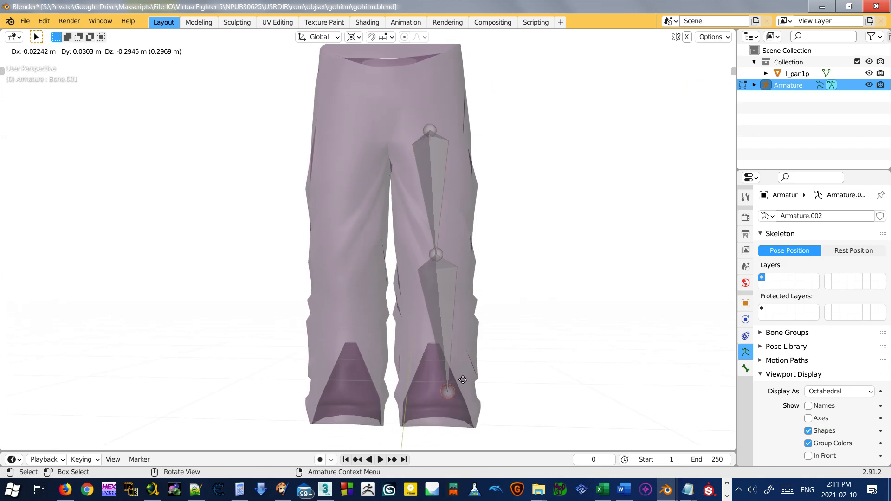
{"action": "left_click", "coordinate": [438, 401]}
{"action": "middle_click_drag", "start_coordinate": [439, 402], "coordinate": [492, 341]}
{"action": "scroll", "coordinate": [507, 335], "scroll_direction": "down", "scroll_amount": 1}
Step: Add a new bone to the armature and move its root joint up to the pants' crotch area
{"action": "key", "text": "shift+a"}
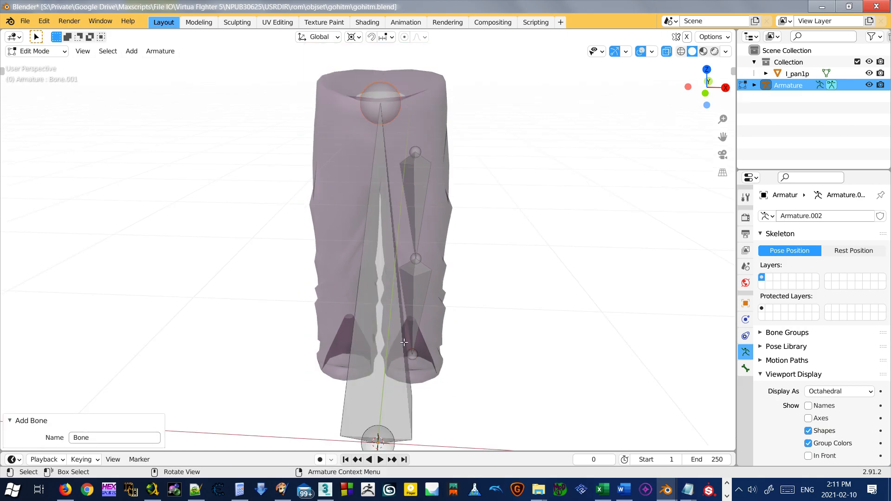
{"action": "scroll", "coordinate": [396, 412], "scroll_direction": "down", "scroll_amount": 3}
{"action": "left_click", "coordinate": [373, 355]}
{"action": "key", "text": "g"}
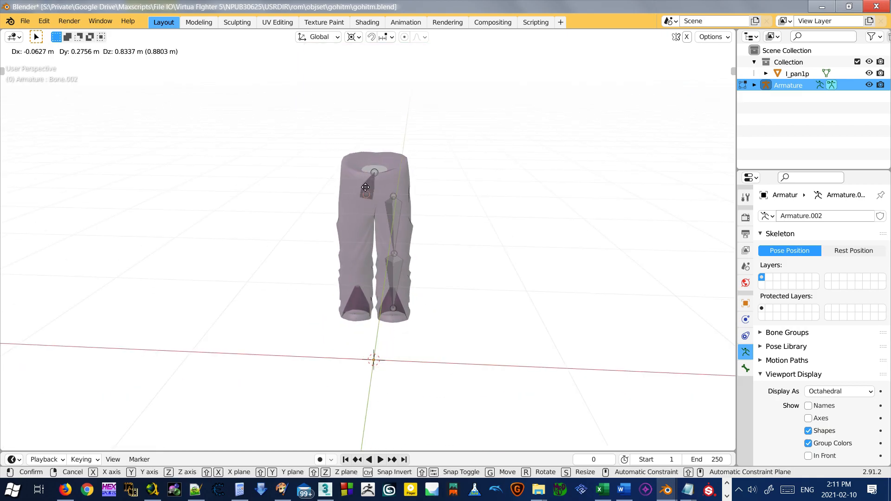
{"action": "left_click", "coordinate": [375, 205]}
Step: Adjust the new bone's root joint so the bone runs centrally between the waist and crotch
{"action": "scroll", "coordinate": [420, 200], "scroll_direction": "up", "scroll_amount": 1}
{"action": "middle_click_drag", "start_coordinate": [421, 199], "coordinate": [448, 201]}
{"action": "key", "text": "g"}
{"action": "left_click", "coordinate": [329, 177]}
{"action": "key", "text": "g"}
{"action": "left_click", "coordinate": [385, 165]}
{"action": "middle_click_drag", "start_coordinate": [384, 165], "coordinate": [356, 163], "text": "shift"}
{"action": "scroll", "coordinate": [358, 162], "scroll_direction": "down", "scroll_amount": 1}
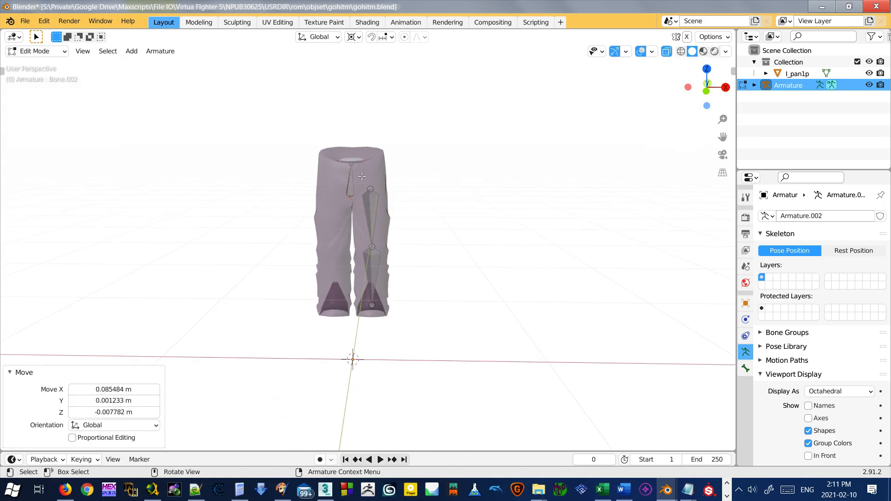
Step: Select both leg bones and try to symmetrize them
{"action": "left_click_drag", "start_coordinate": [359, 163], "coordinate": [442, 362]}
{"action": "scroll", "coordinate": [366, 237], "scroll_direction": "up", "scroll_amount": 2}
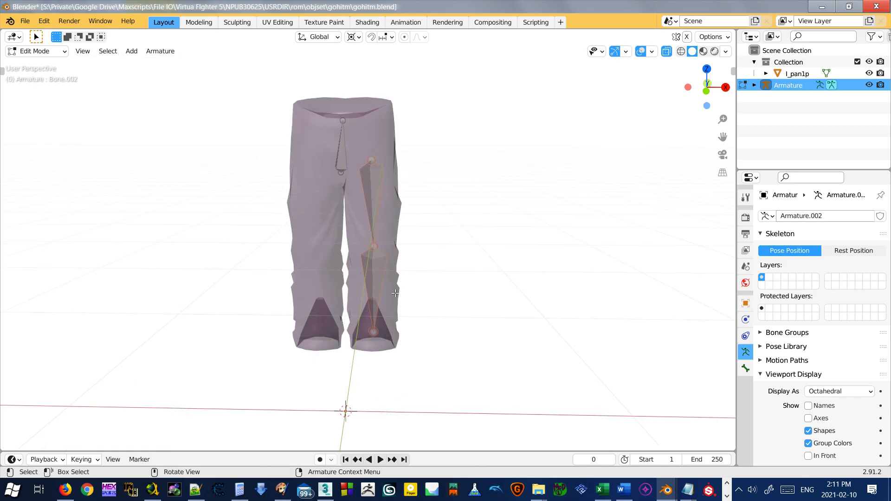
{"action": "scroll", "coordinate": [302, 229], "scroll_direction": "up", "scroll_amount": 2}
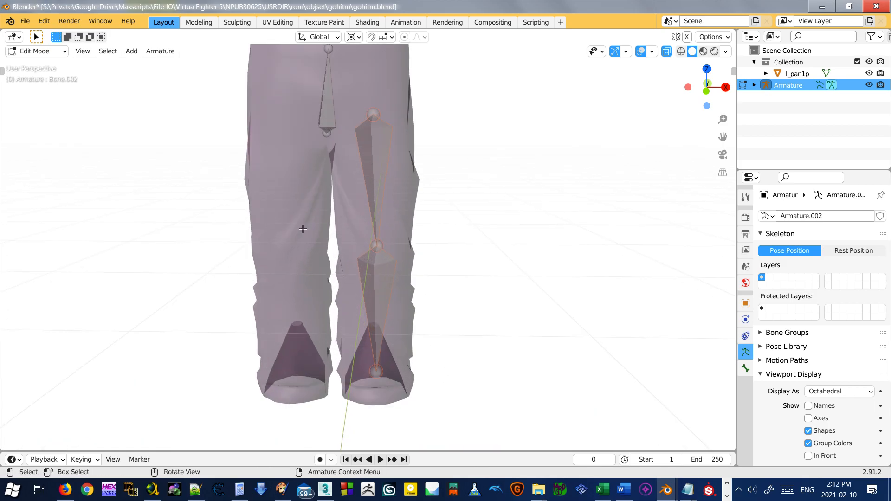
{"action": "middle_click_drag", "start_coordinate": [363, 230], "coordinate": [445, 250], "text": "shift"}
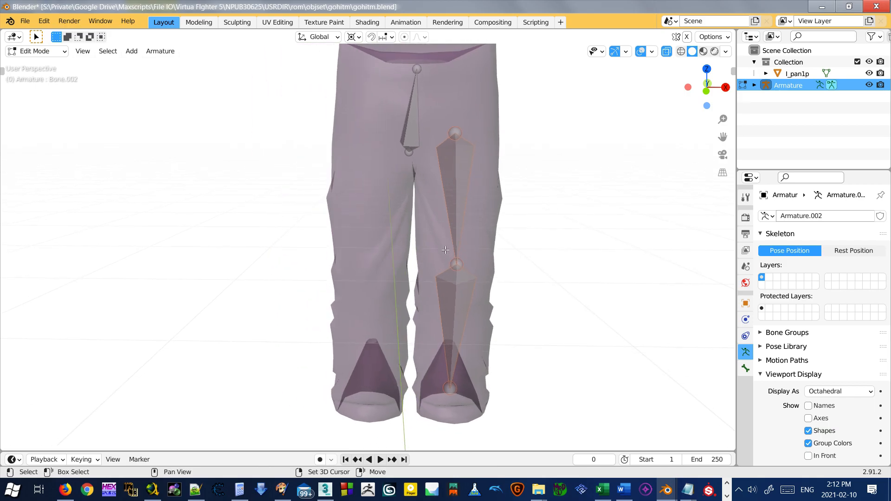
{"action": "middle_click_drag", "start_coordinate": [250, 98], "coordinate": [225, 93]}
{"action": "left_click", "coordinate": [145, 54]}
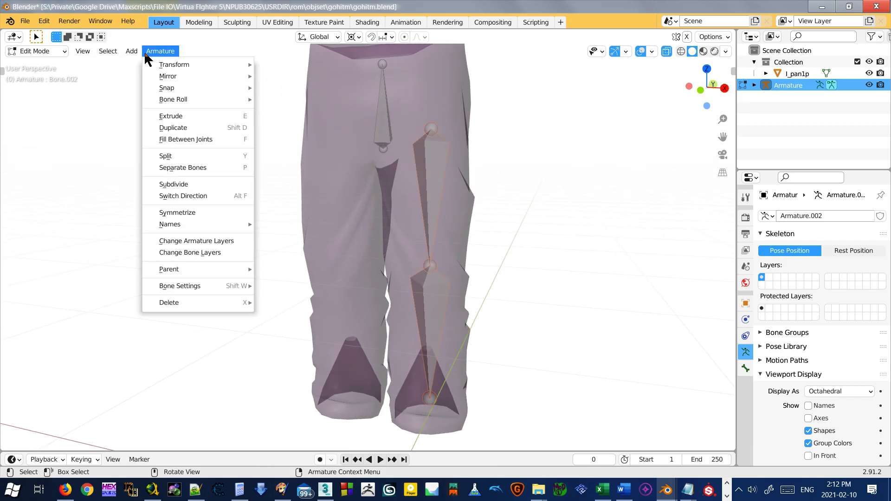
{"action": "left_click", "coordinate": [177, 213]}
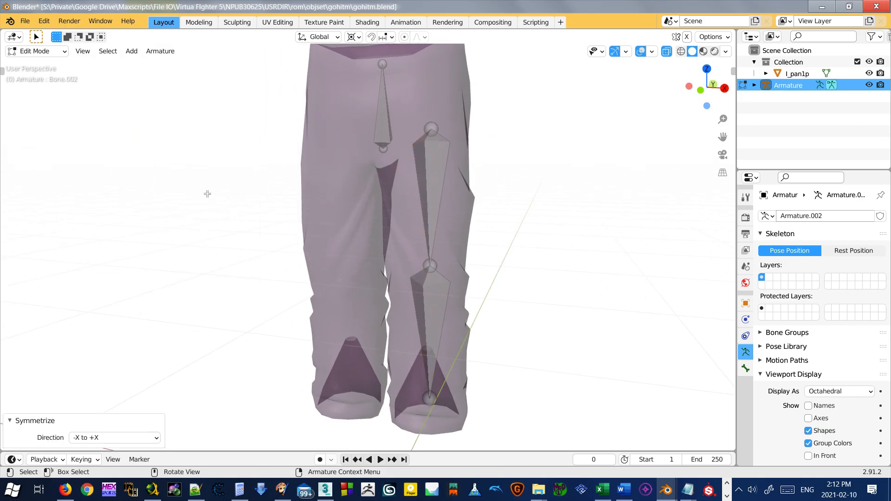
Step: Reselect both leg bones and mirror them along the global X axis
{"action": "left_click_drag", "start_coordinate": [508, 109], "coordinate": [408, 440]}
{"action": "left_click", "coordinate": [158, 51]}
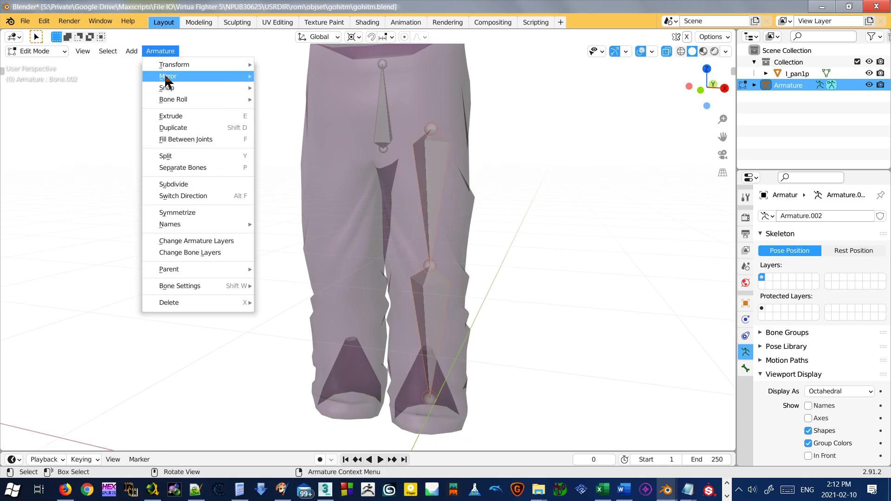
{"action": "mouse_move", "coordinate": [165, 80]}
{"action": "left_click", "coordinate": [294, 90]}
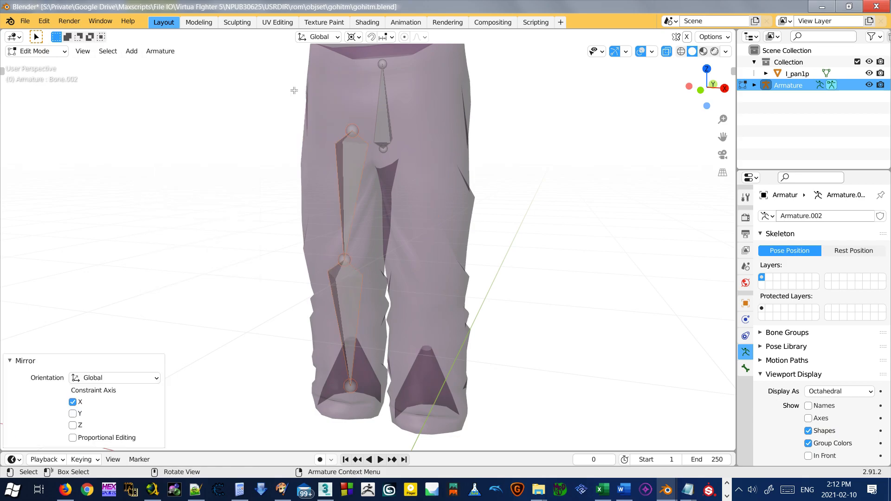
Step: Duplicate the leg bones in place and mirror the selected set along the global X axis
{"action": "left_click", "coordinate": [159, 51]}
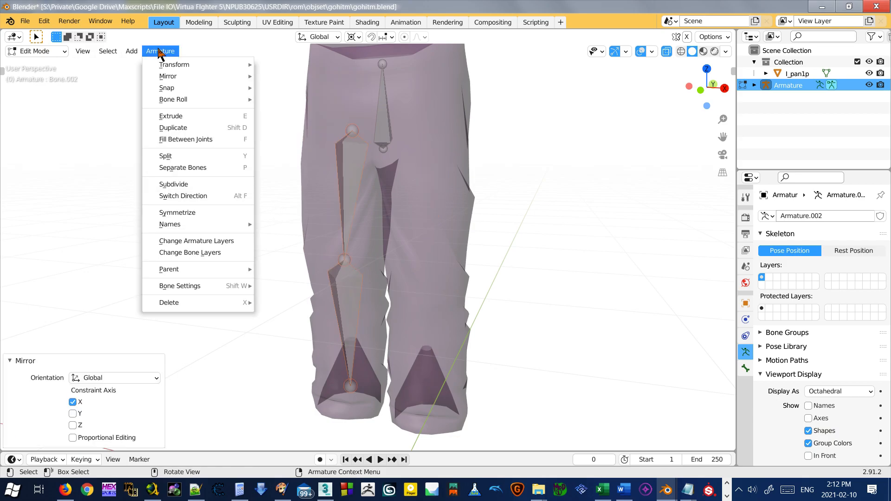
{"action": "left_click", "coordinate": [172, 128]}
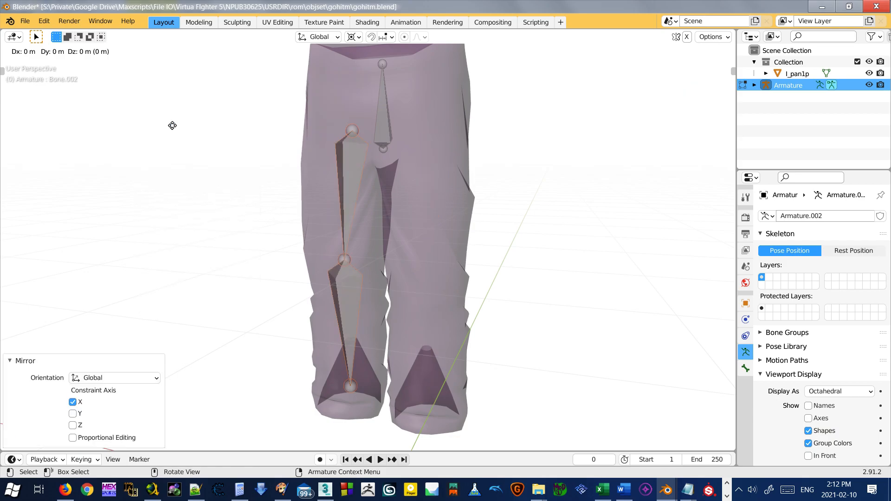
{"action": "left_click", "coordinate": [171, 125]}
{"action": "left_click", "coordinate": [160, 51]}
{"action": "mouse_move", "coordinate": [168, 77]}
{"action": "left_click", "coordinate": [280, 92]}
{"action": "middle_click_drag", "start_coordinate": [416, 225], "coordinate": [438, 227]}
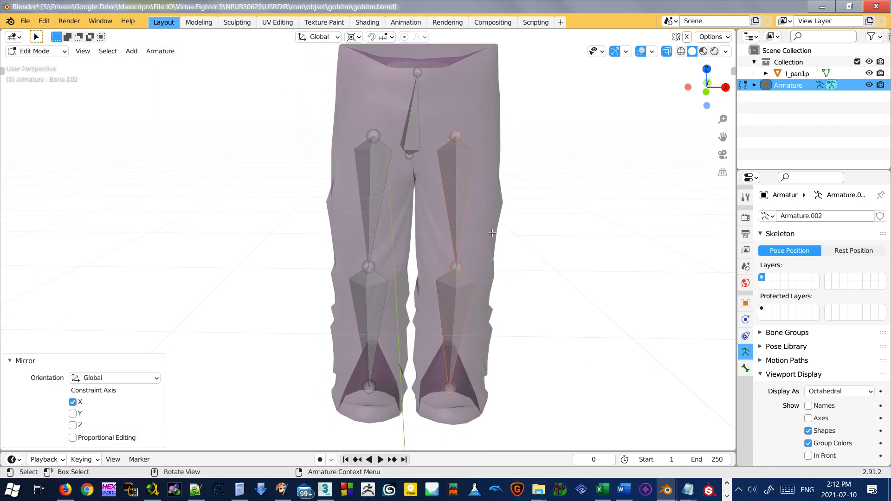
Step: Undo the mirroring and duplication of the leg bones
{"action": "key", "text": "ctrl+z"}
{"action": "key", "text": "ctrl+z"}
{"action": "key", "text": "ctrl+z"}
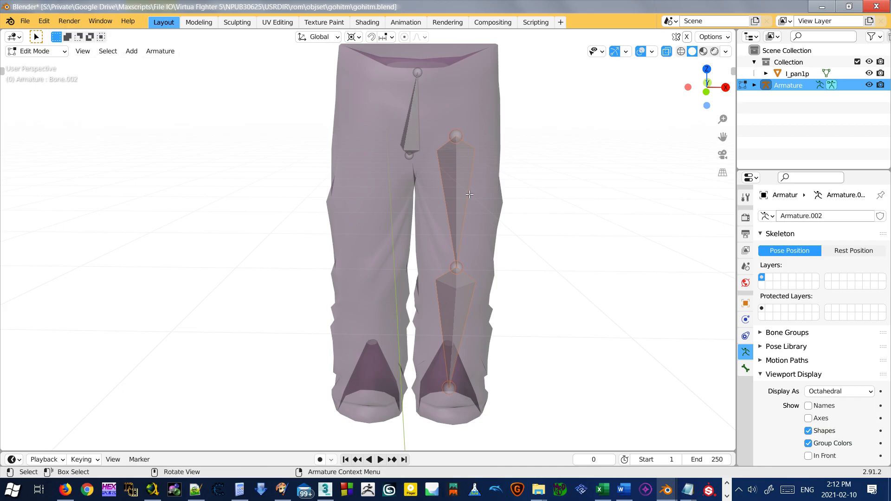
{"action": "middle_click_drag", "start_coordinate": [472, 191], "coordinate": [440, 185]}
{"action": "middle_click_drag", "start_coordinate": [439, 151], "coordinate": [394, 159], "text": "shift"}
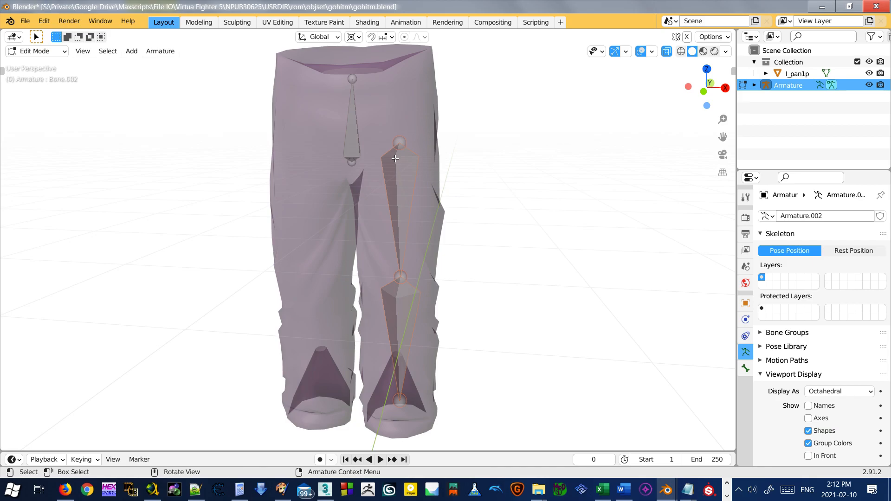
Step: Switch to Object Mode, select the pants mesh and check its vertex groups and their options
{"action": "key", "text": "Tab"}
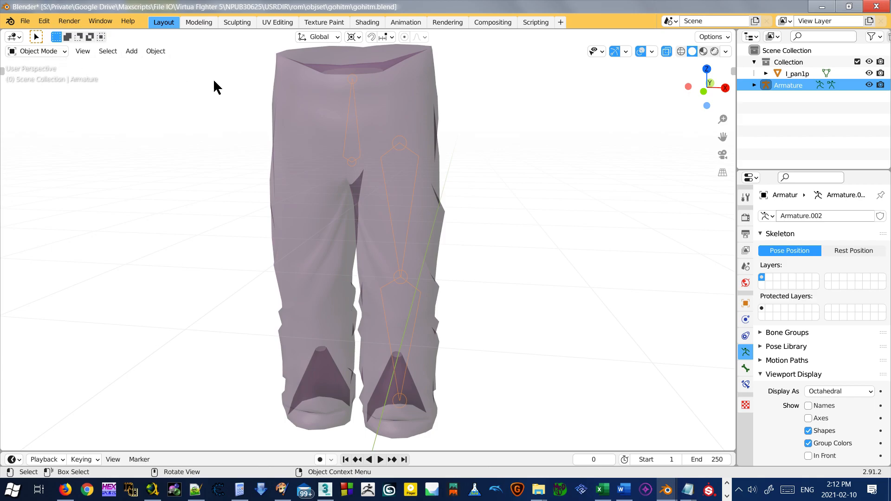
{"action": "left_click", "coordinate": [418, 154]}
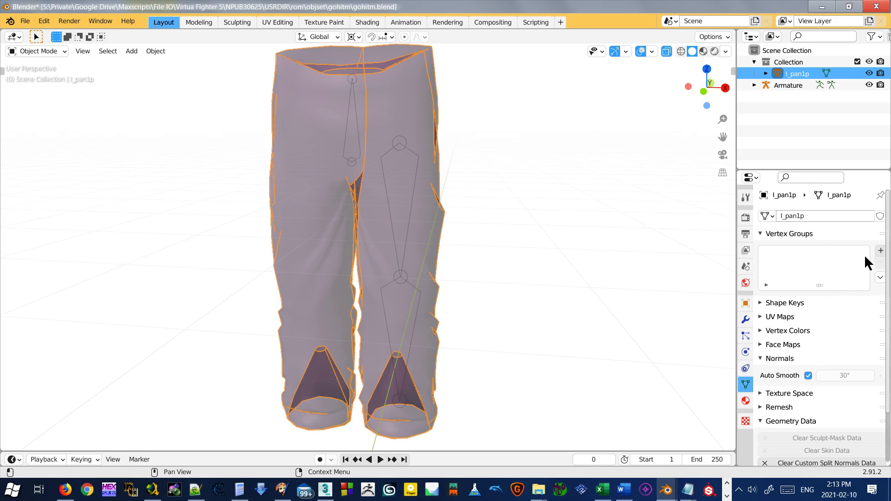
{"action": "left_click", "coordinate": [879, 277]}
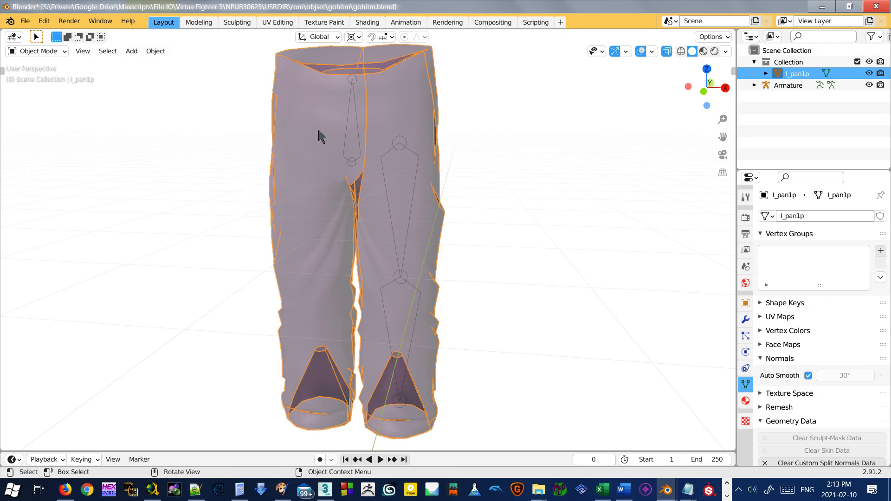
{"action": "left_click", "coordinate": [85, 63]}
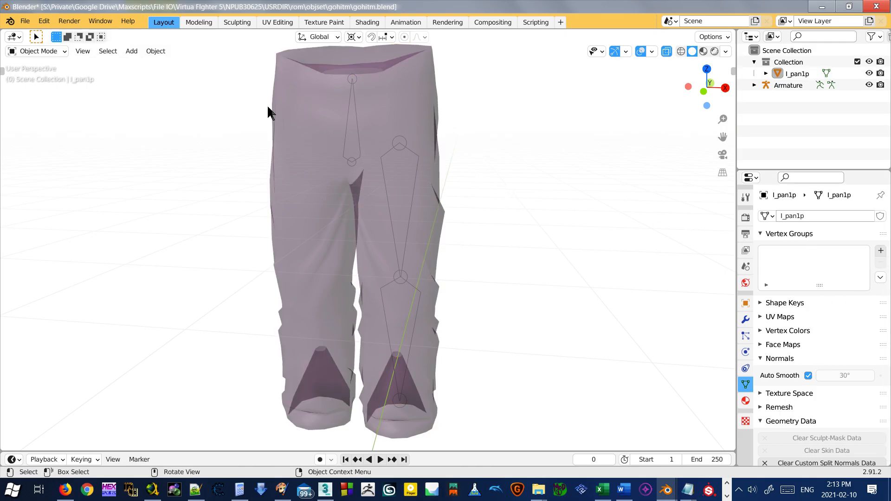
Step: Select the armature and return it to Edit Mode with both leg bones in view
{"action": "middle_click_drag", "start_coordinate": [266, 110], "coordinate": [324, 123]}
{"action": "left_click", "coordinate": [357, 171]}
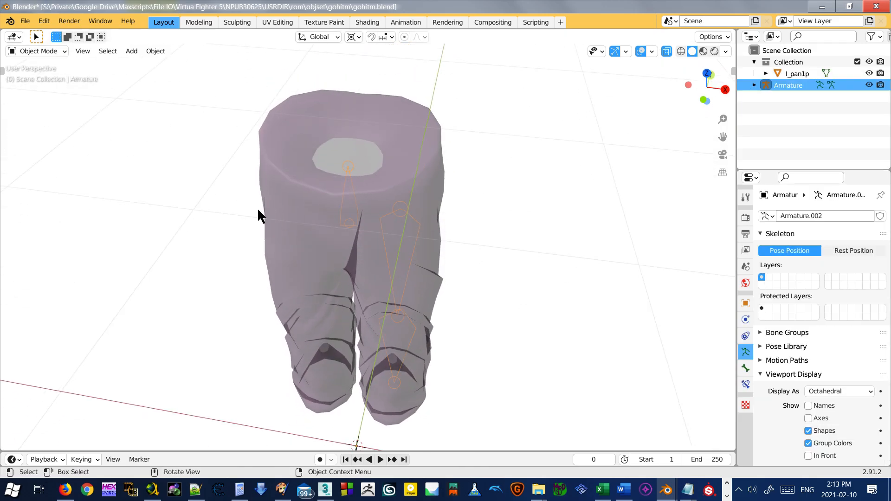
{"action": "left_click", "coordinate": [46, 51]}
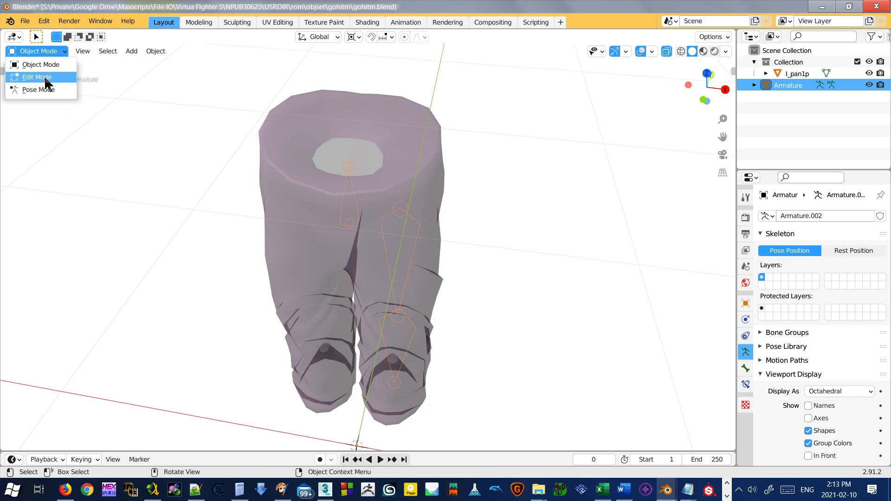
{"action": "left_click", "coordinate": [42, 72]}
{"action": "middle_click_drag", "start_coordinate": [408, 153], "coordinate": [433, 181]}
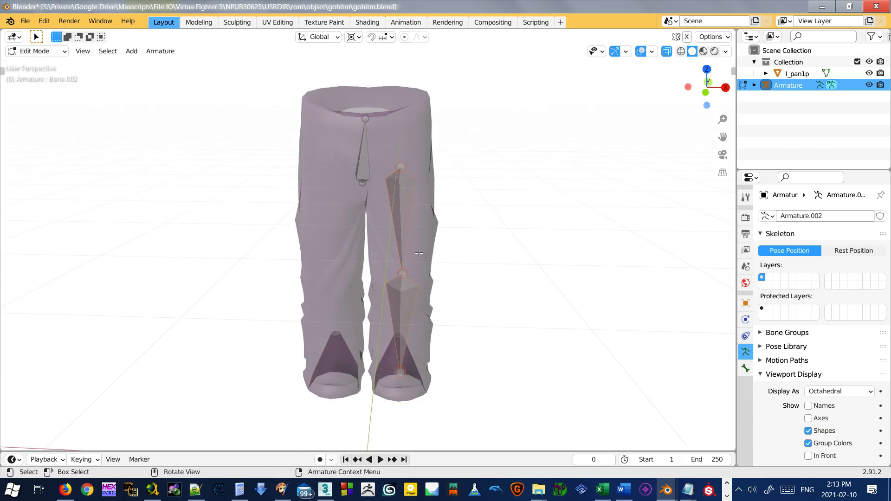
Step: Auto-name the selected leg bones left/right and symmetrize them across to the other leg
{"action": "left_click", "coordinate": [160, 51]}
{"action": "mouse_move", "coordinate": [189, 225]}
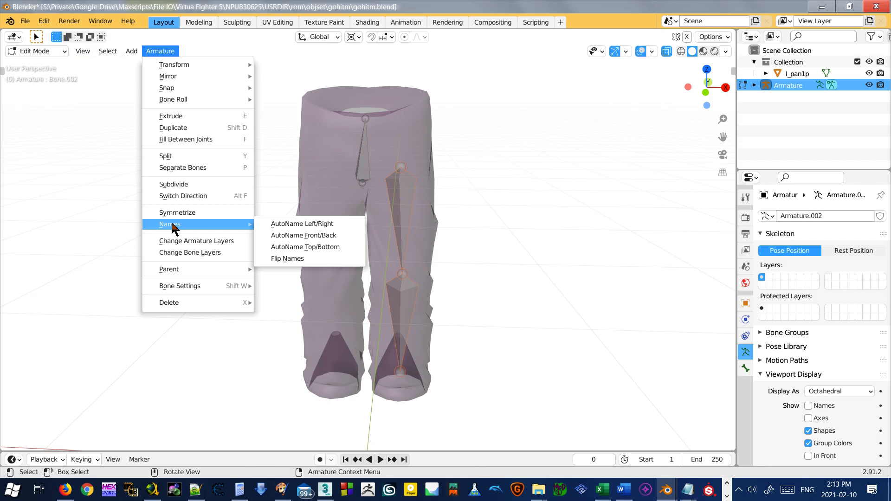
{"action": "left_click", "coordinate": [348, 223]}
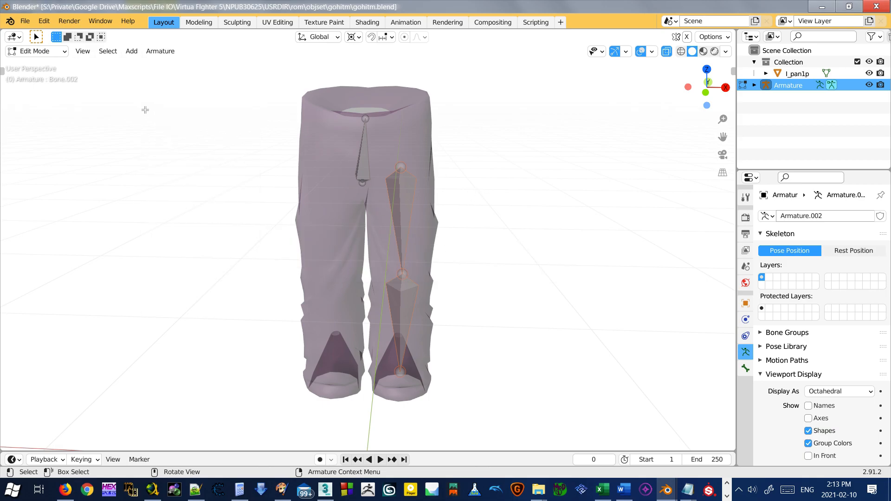
{"action": "left_click", "coordinate": [160, 51]}
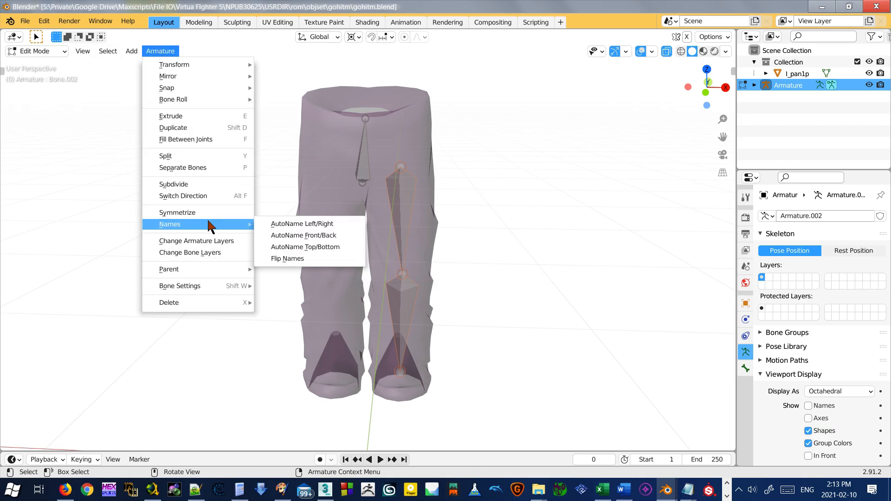
{"action": "left_click", "coordinate": [302, 223]}
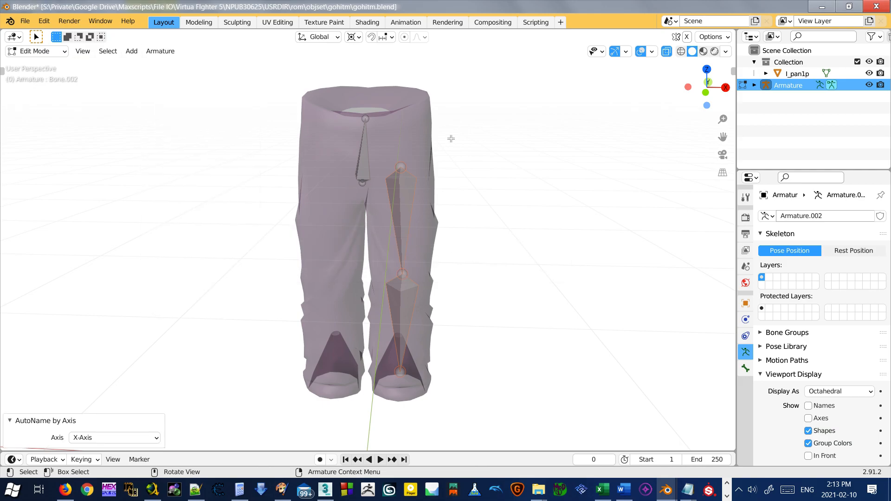
{"action": "left_click", "coordinate": [160, 51]}
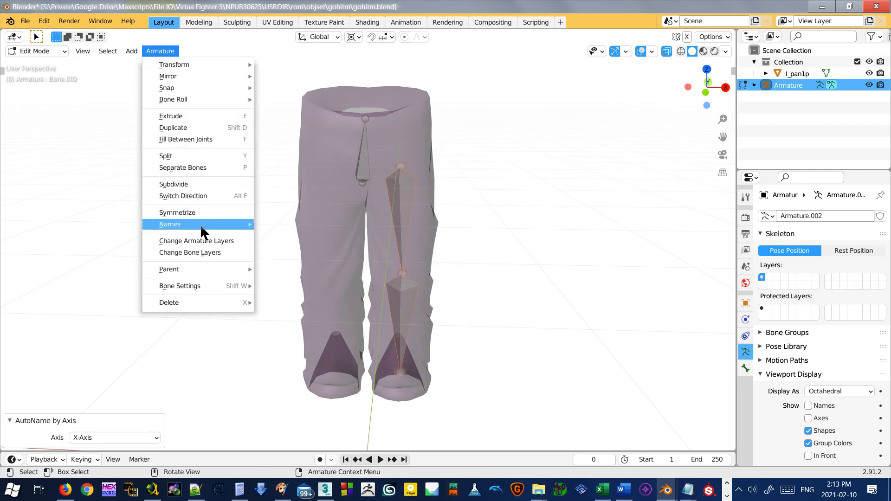
{"action": "left_click", "coordinate": [204, 213]}
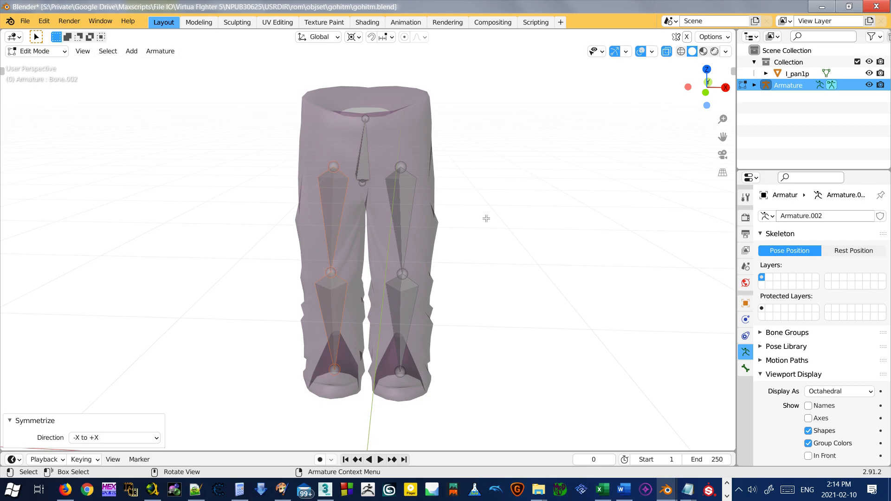
Step: Add a custom property to the original upper leg bone Bone.L and check its edit settings, keeping the defaults
{"action": "left_click", "coordinate": [393, 194]}
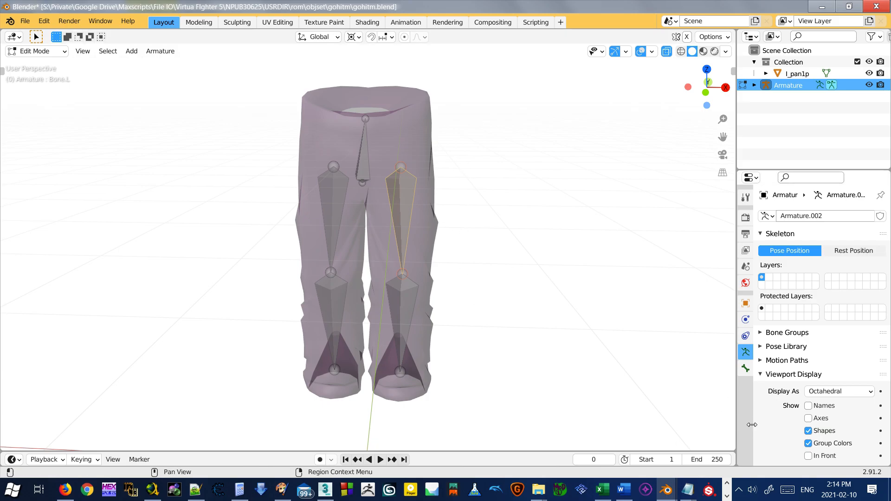
{"action": "left_click", "coordinate": [745, 369]}
{"action": "left_click", "coordinate": [769, 402]}
{"action": "left_click", "coordinate": [791, 399]}
{"action": "left_click", "coordinate": [808, 416]}
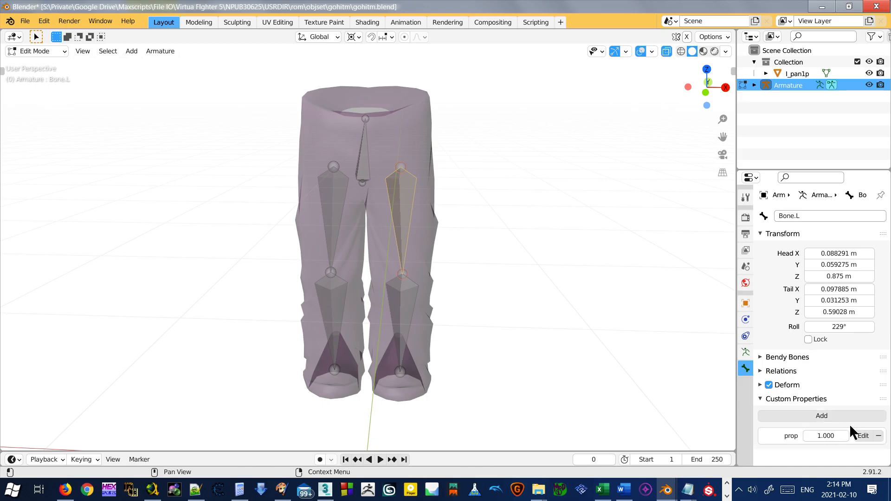
{"action": "left_click", "coordinate": [863, 435]}
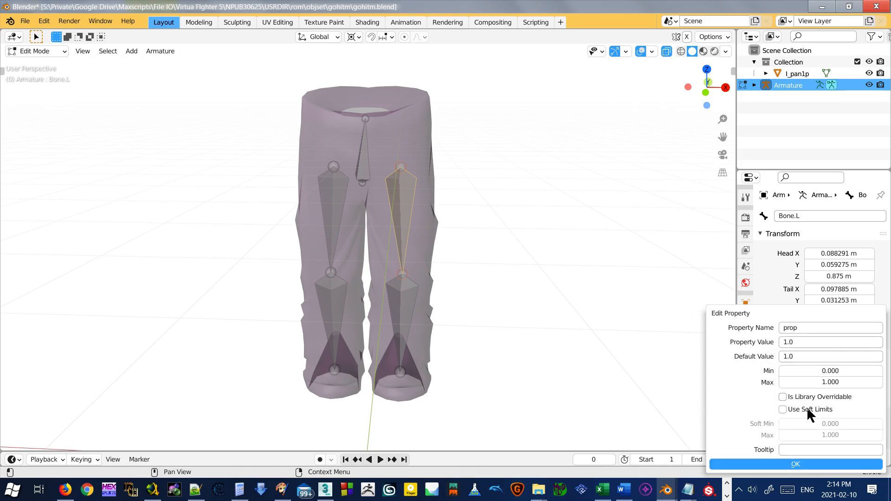
{"action": "left_click", "coordinate": [764, 460]}
Step: Review the OG_NAME armature script in Word's Blender Global Keys.docx, create an empty text in Blender's Scripting workspace and return to the Layout workspace
{"action": "left_click", "coordinate": [535, 22]}
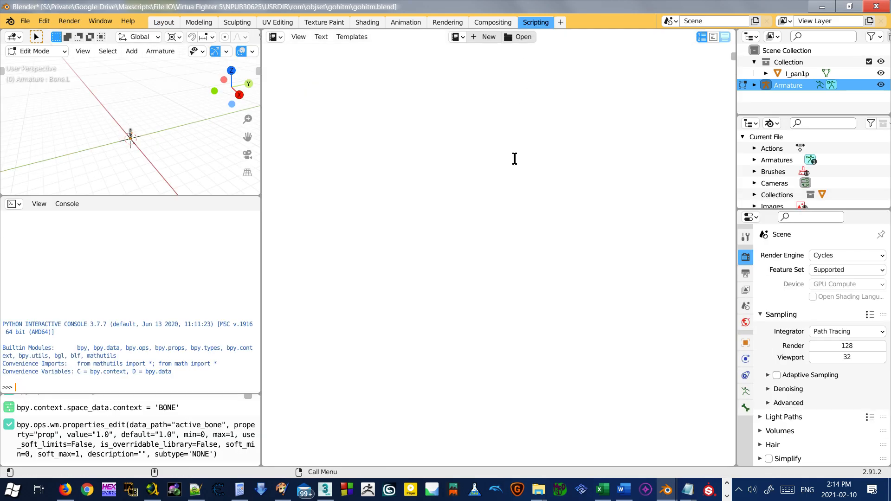
{"action": "left_click", "coordinate": [624, 489]}
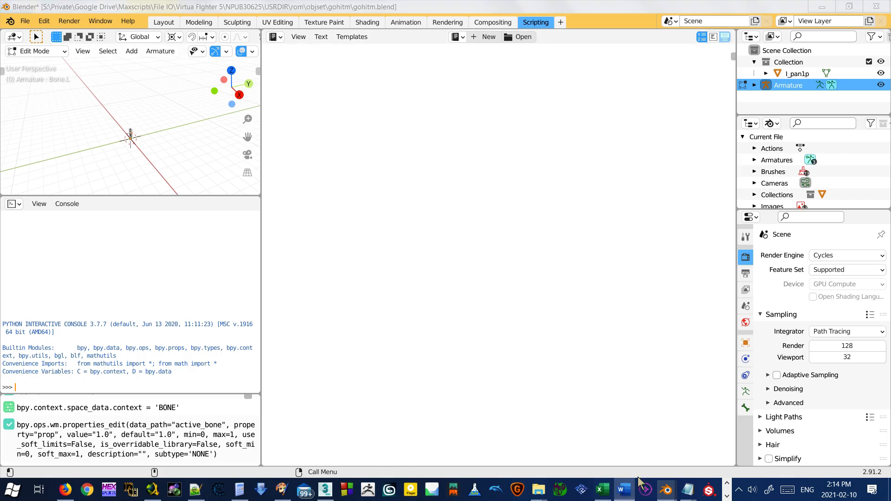
{"action": "scroll", "coordinate": [418, 229], "scroll_direction": "down", "scroll_amount": 2}
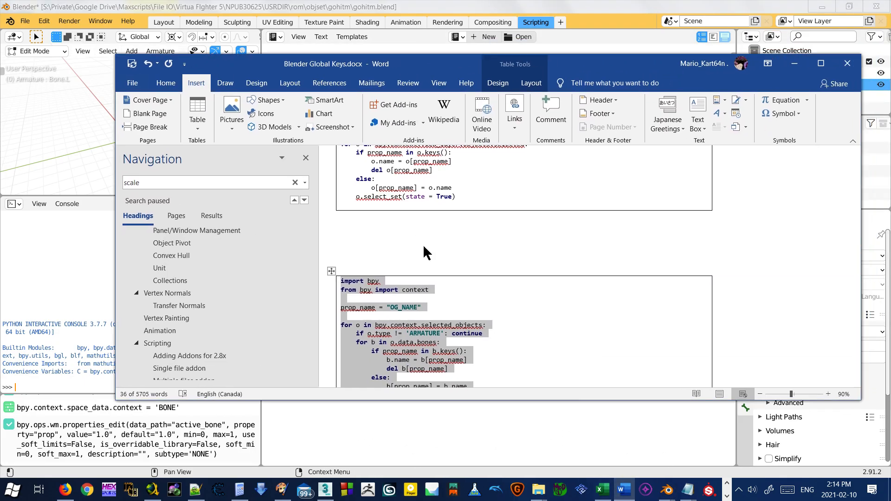
{"action": "scroll", "coordinate": [460, 306], "scroll_direction": "down", "scroll_amount": 2}
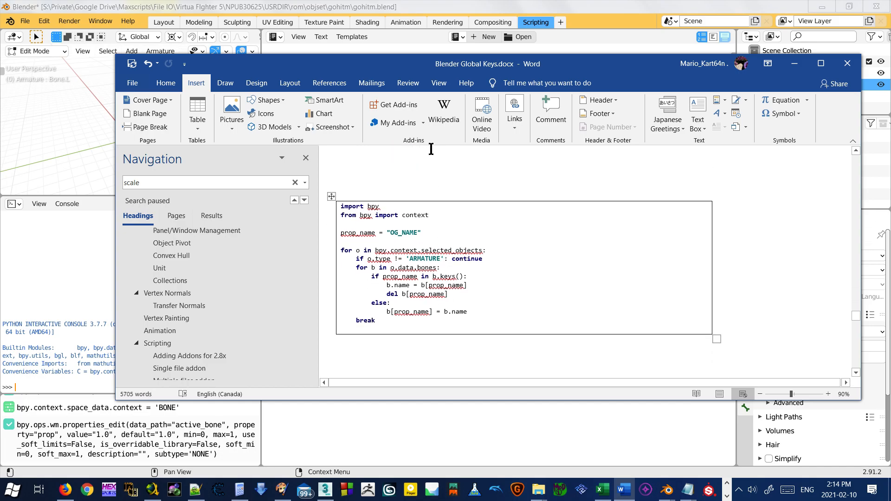
{"action": "left_click_drag", "start_coordinate": [384, 66], "coordinate": [890, 77]}
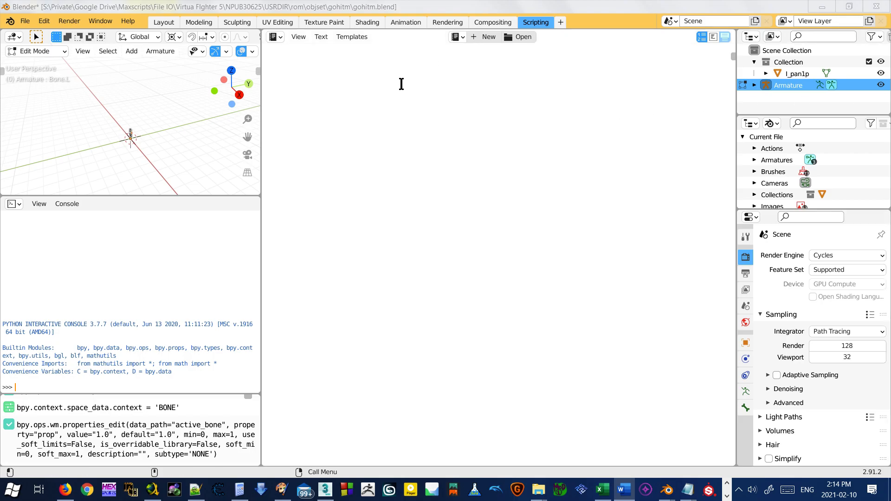
{"action": "left_click", "coordinate": [485, 37]}
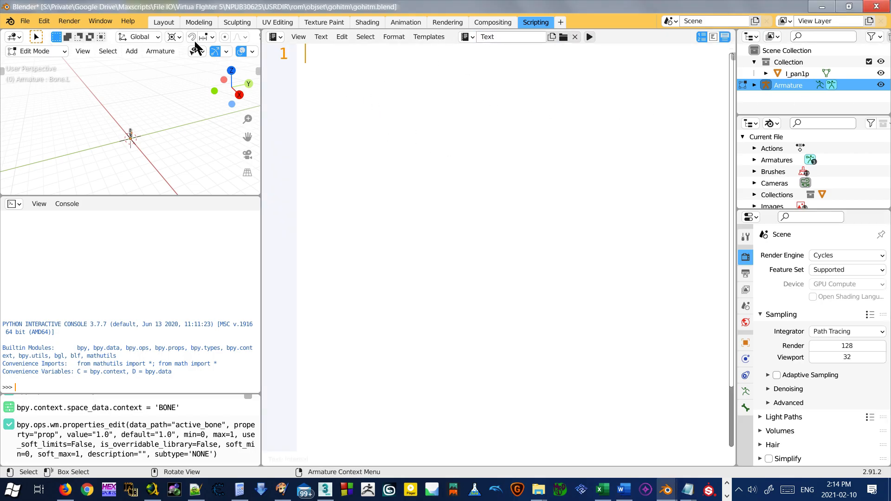
{"action": "left_click", "coordinate": [164, 23]}
{"action": "middle_click_drag", "start_coordinate": [448, 264], "coordinate": [422, 252]}
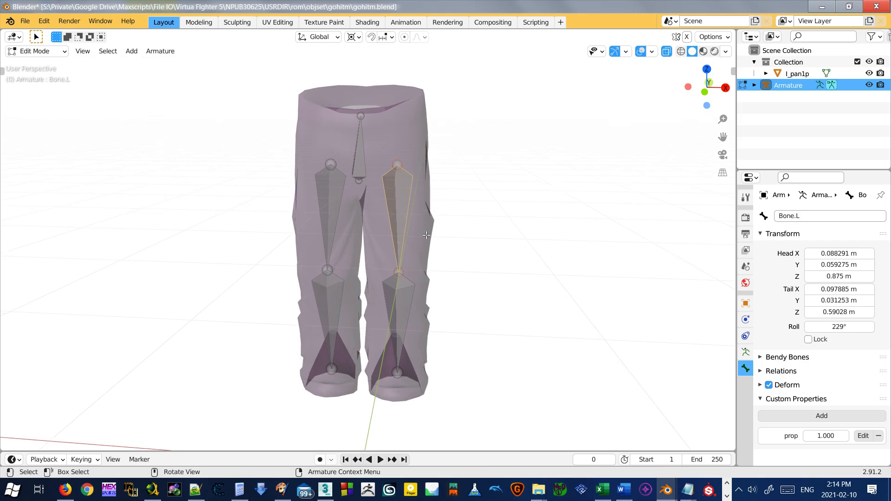
{"action": "left_click_drag", "start_coordinate": [487, 119], "coordinate": [200, 394]}
{"action": "left_click", "coordinate": [465, 243]}
{"action": "middle_click_drag", "start_coordinate": [443, 189], "coordinate": [449, 190]}
{"action": "left_click_drag", "start_coordinate": [488, 124], "coordinate": [362, 434]}
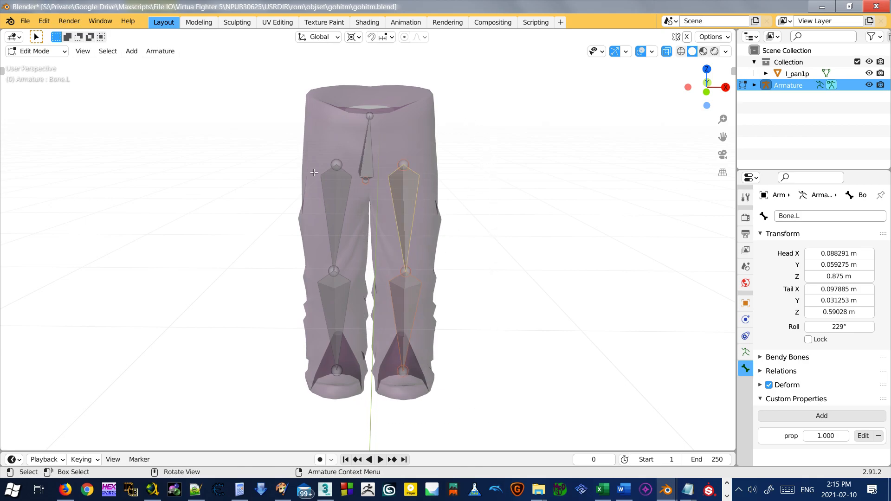
Step: Parent the mirrored upper leg bone to the central hip bone with Keep Offset
{"action": "left_click", "coordinate": [363, 171]}
{"action": "left_click", "coordinate": [339, 189]}
{"action": "left_click", "coordinate": [365, 171], "text": "shift"}
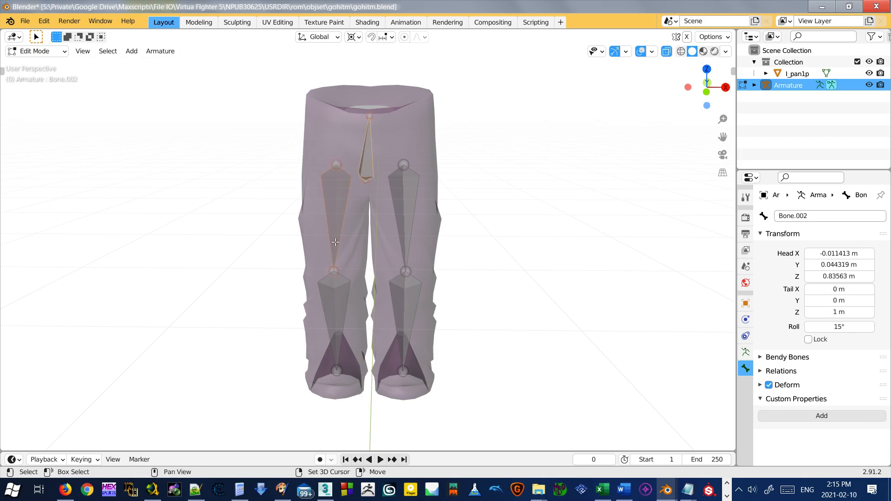
{"action": "key", "text": "ctrl+p"}
{"action": "left_click", "coordinate": [347, 190]}
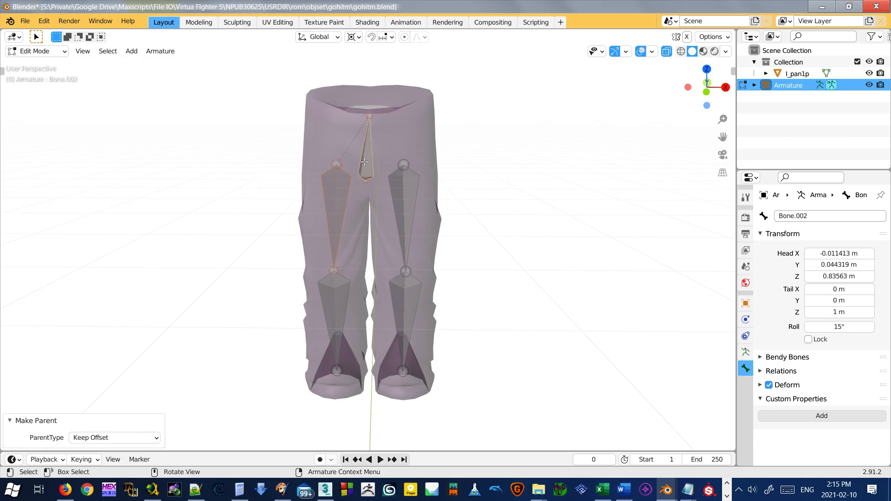
Step: Test-move the central hip bone in Pose Mode to check the parented leg chain, cancel the move and return to Edit Mode
{"action": "left_click", "coordinate": [374, 196]}
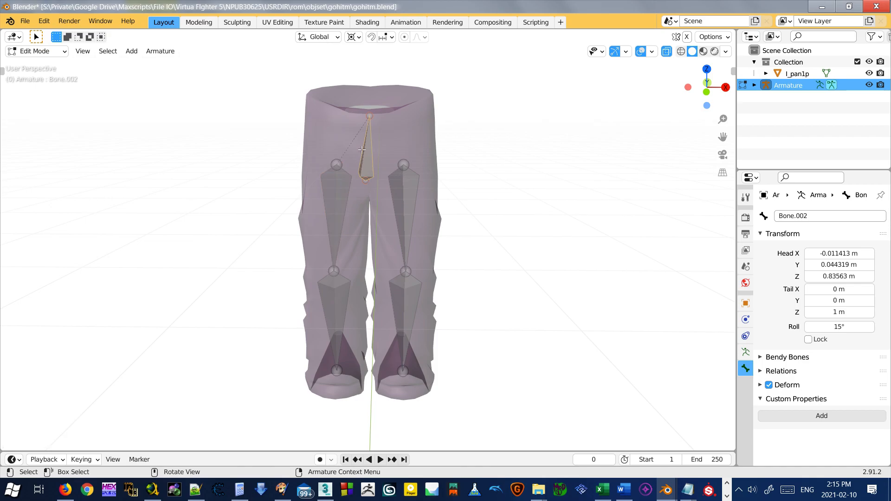
{"action": "key", "text": "g"}
{"action": "key", "text": "Escape"}
{"action": "left_click", "coordinate": [37, 52]}
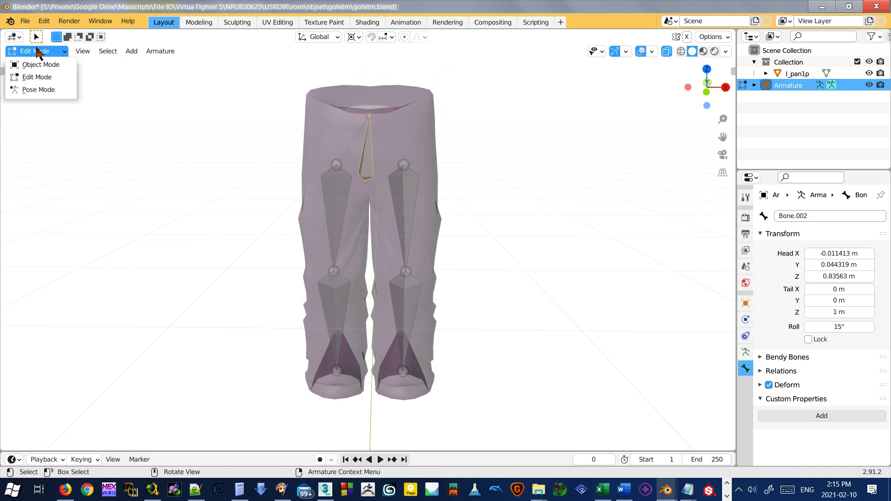
{"action": "left_click", "coordinate": [39, 90]}
{"action": "key", "text": "g"}
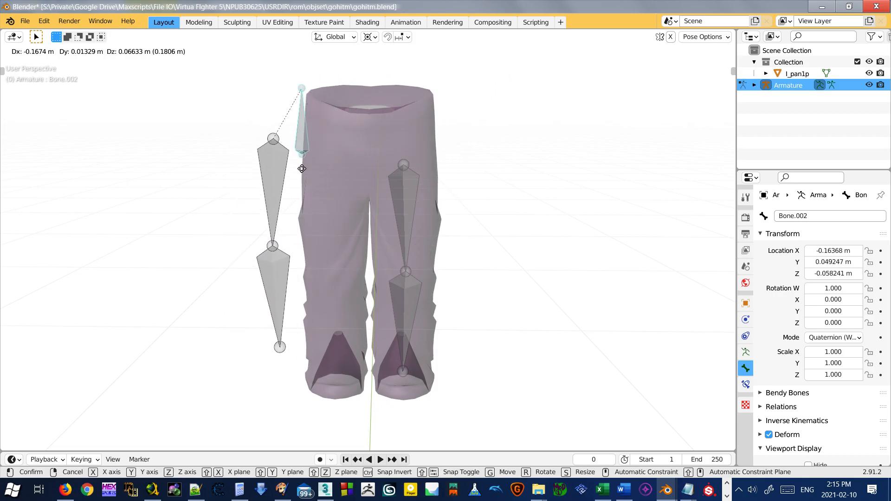
{"action": "key", "text": "Escape"}
{"action": "left_click", "coordinate": [44, 51]}
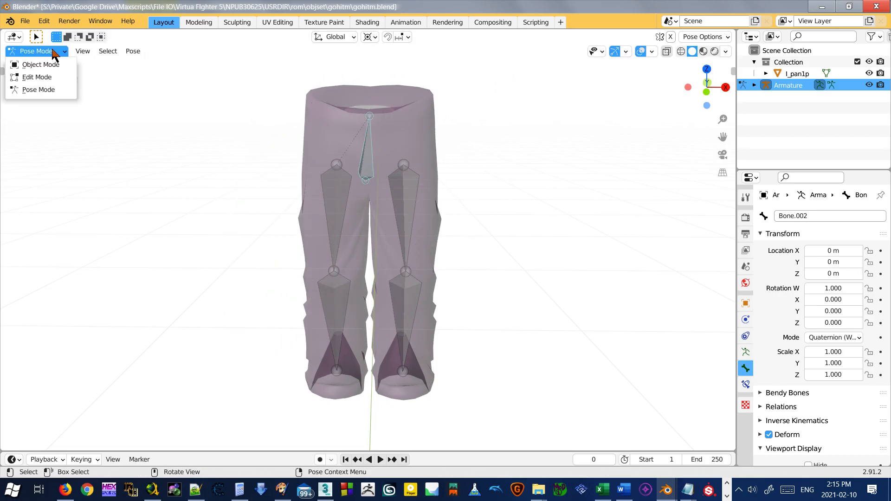
{"action": "left_click", "coordinate": [51, 77]}
Step: Parent the upper leg bone Bone.L to the central hip bone with Keep Offset
{"action": "left_click", "coordinate": [405, 181]}
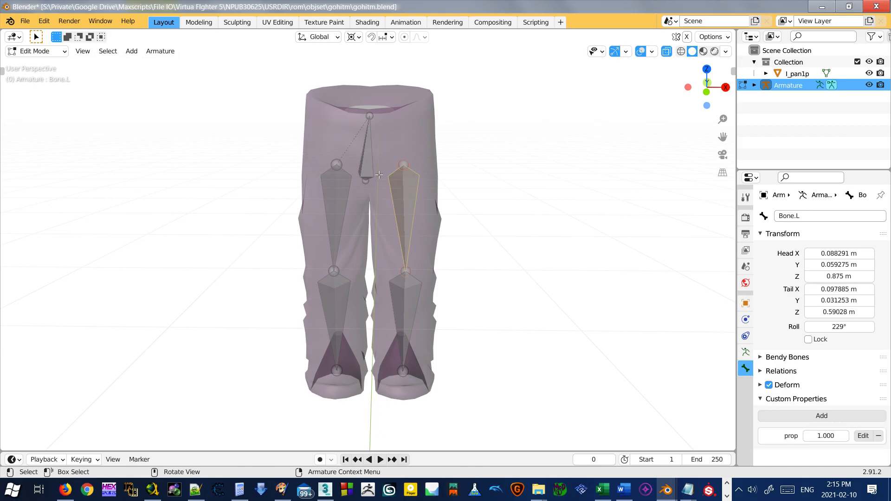
{"action": "left_click", "coordinate": [369, 156], "text": "ctrl"}
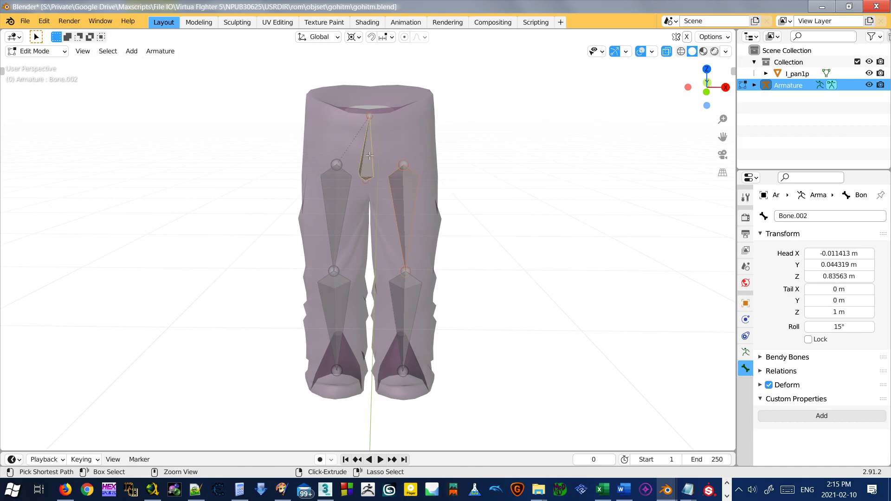
{"action": "key", "text": "ctrl+p"}
{"action": "left_click", "coordinate": [370, 156]}
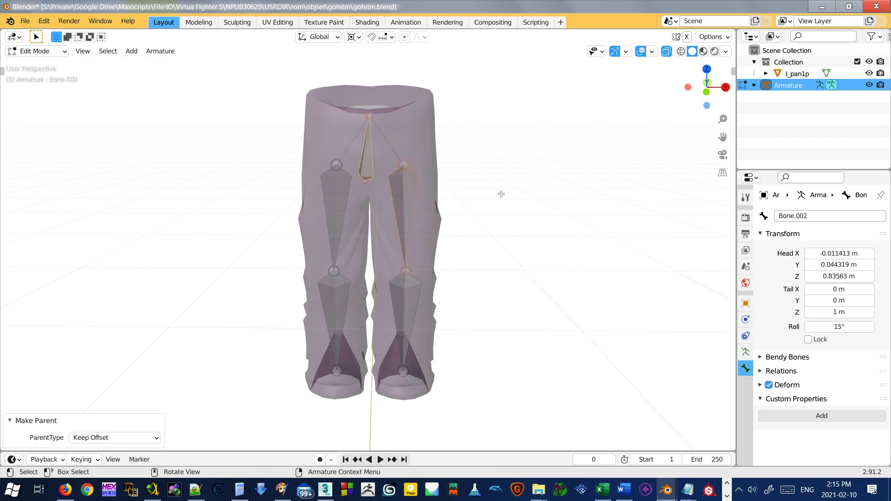
Step: Switch to Object Mode and examine how the armature sits inside the pants, selecting the mesh and the armature in turn
{"action": "middle_click_drag", "start_coordinate": [404, 227], "coordinate": [243, 163]}
{"action": "left_click", "coordinate": [31, 53]}
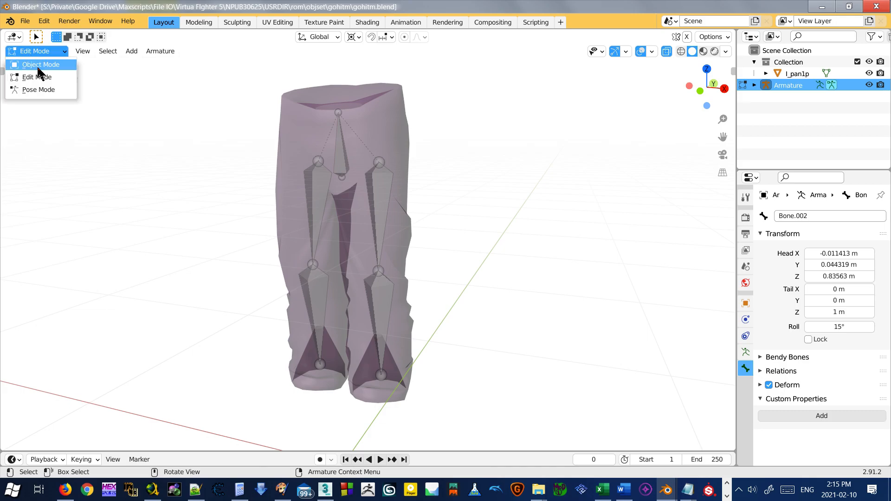
{"action": "left_click", "coordinate": [38, 67]}
{"action": "middle_click_drag", "start_coordinate": [374, 298], "coordinate": [404, 197]}
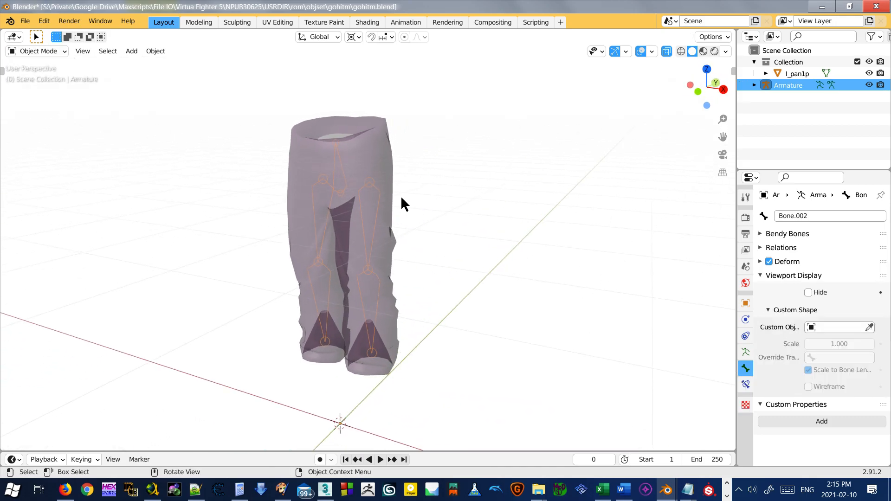
{"action": "left_click", "coordinate": [397, 163]}
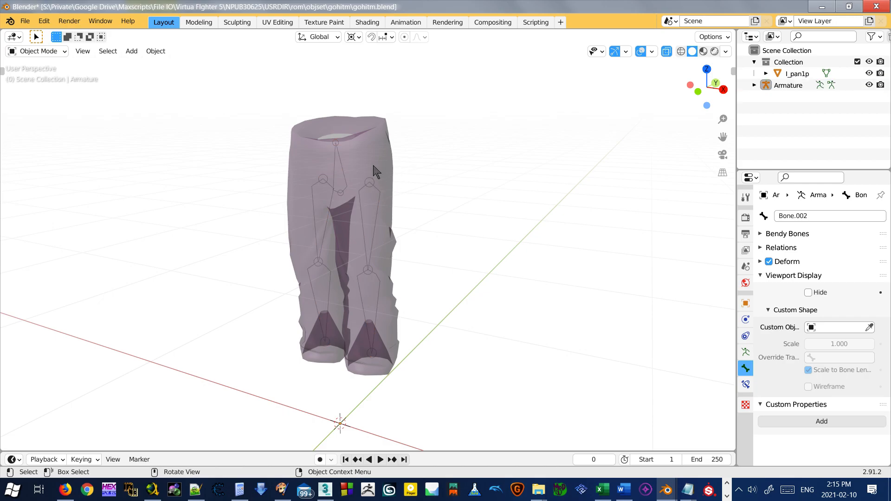
{"action": "middle_click_drag", "start_coordinate": [355, 162], "coordinate": [370, 193]}
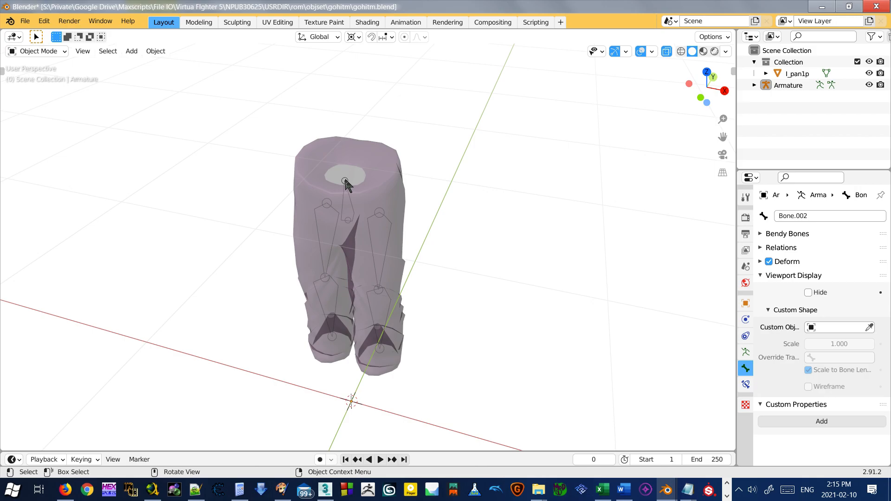
{"action": "left_click", "coordinate": [346, 181]}
{"action": "scroll", "coordinate": [363, 190], "scroll_direction": "up", "scroll_amount": 1}
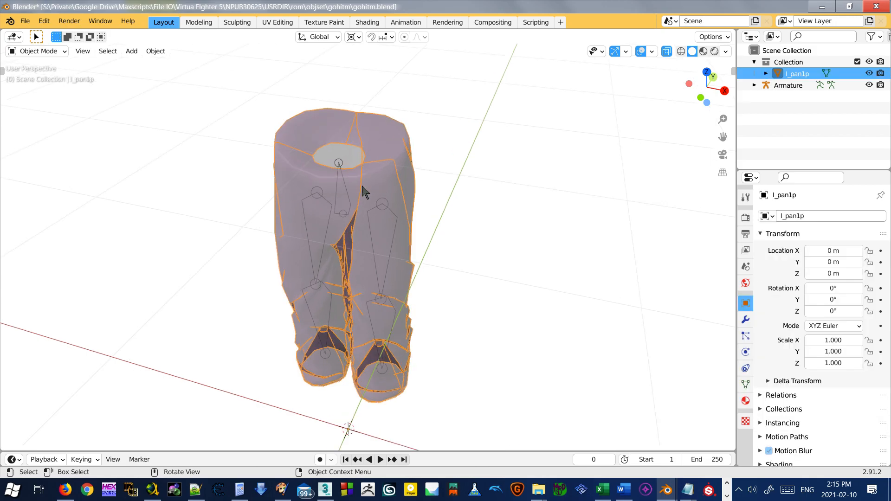
{"action": "left_click", "coordinate": [338, 167]}
{"action": "middle_click_drag", "start_coordinate": [332, 161], "coordinate": [449, 219]}
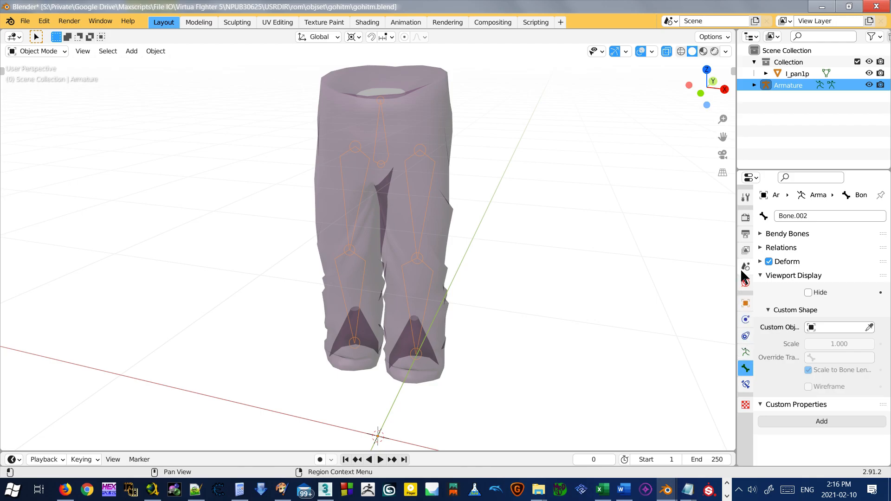
Step: Add a new vertex group to the pants mesh
{"action": "left_click", "coordinate": [452, 209]}
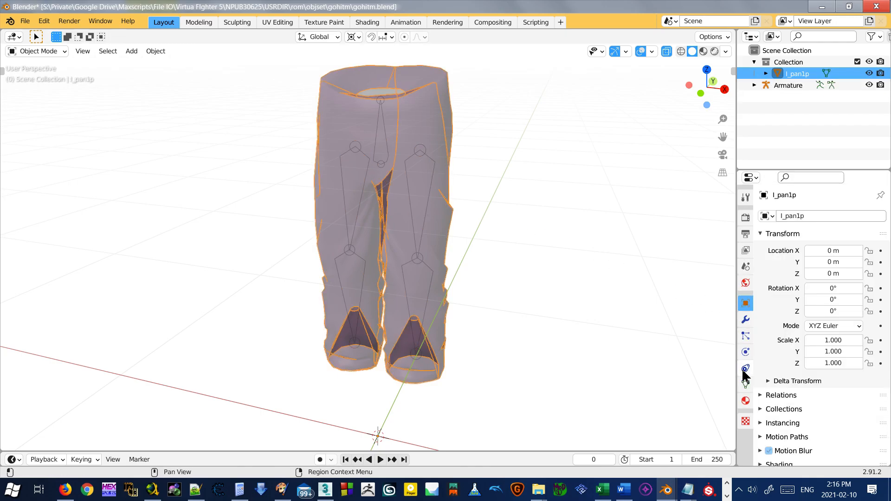
{"action": "left_click", "coordinate": [745, 383]}
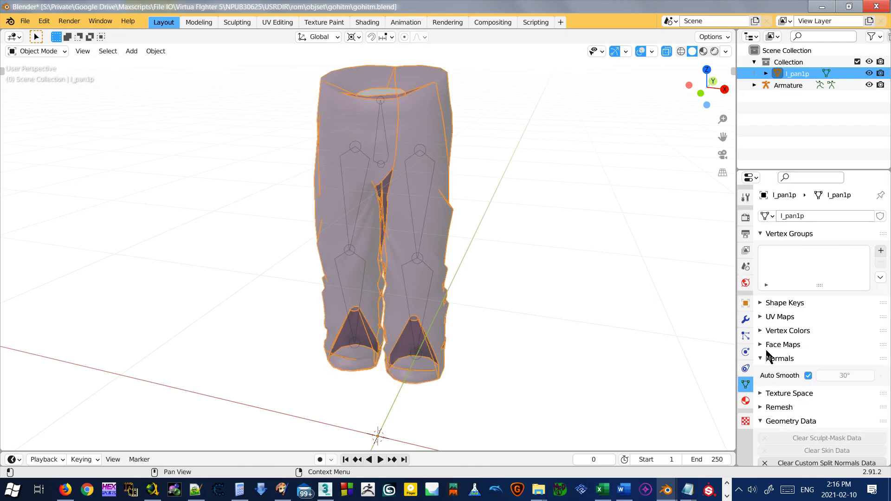
{"action": "left_click", "coordinate": [879, 251]}
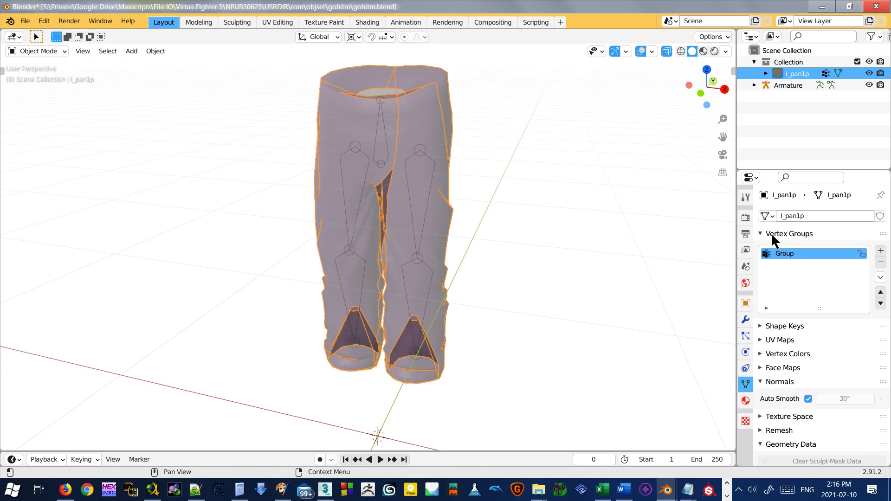
Step: Remove the new vertex group from the pants mesh and deselect the mesh
{"action": "double_click", "coordinate": [798, 253]}
{"action": "left_click", "coordinate": [880, 262]}
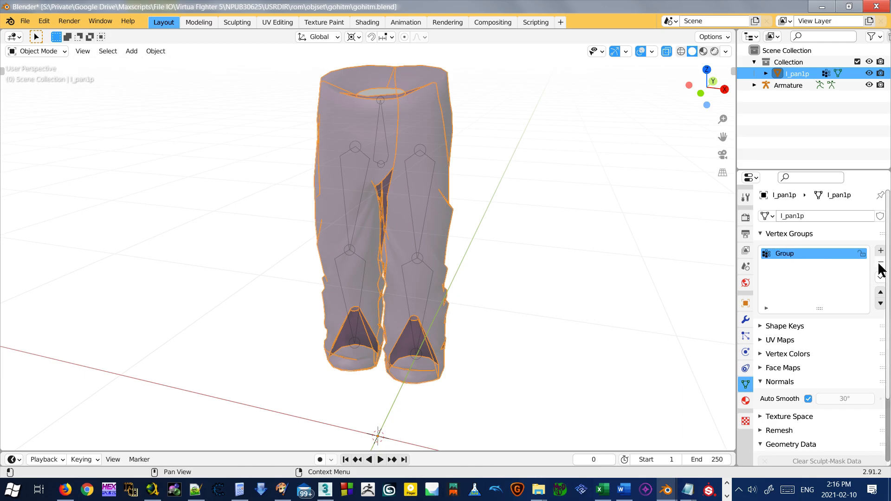
{"action": "left_click", "coordinate": [880, 262]}
{"action": "left_click", "coordinate": [480, 217]}
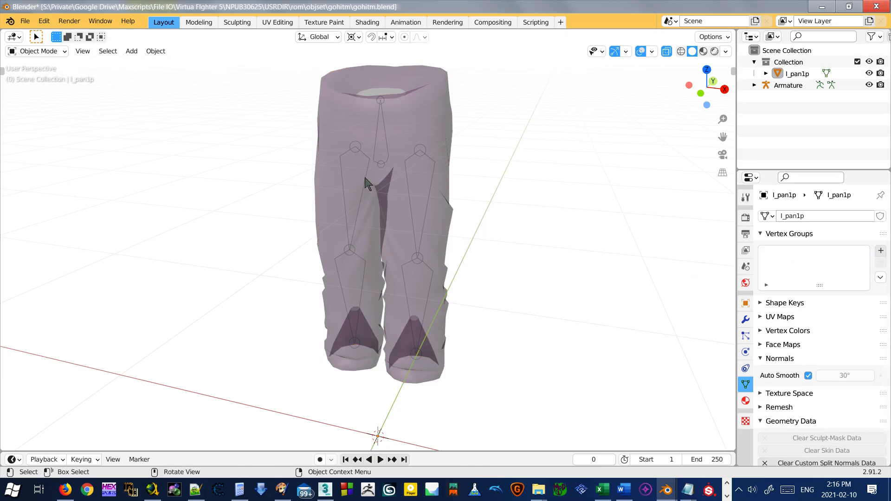
Step: Parent the pants mesh to the armature using Armature Deform With Automatic Weights
{"action": "middle_click_drag", "start_coordinate": [422, 160], "coordinate": [411, 186]}
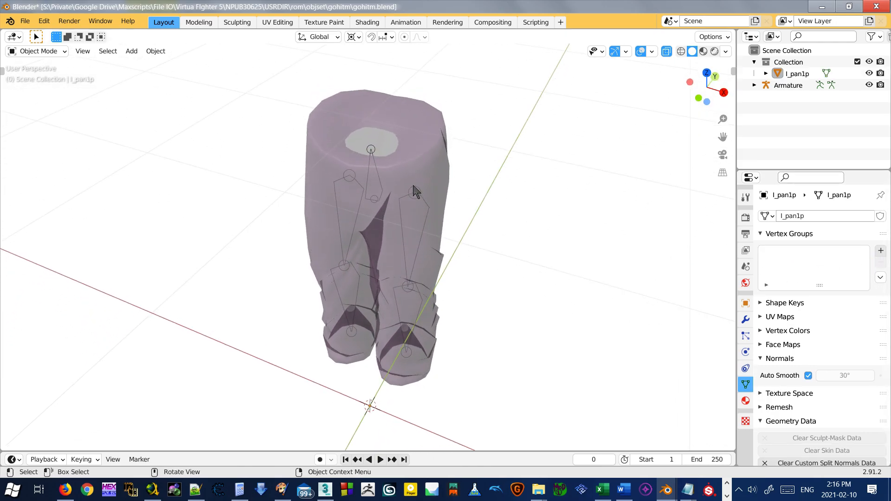
{"action": "left_click", "coordinate": [433, 149]}
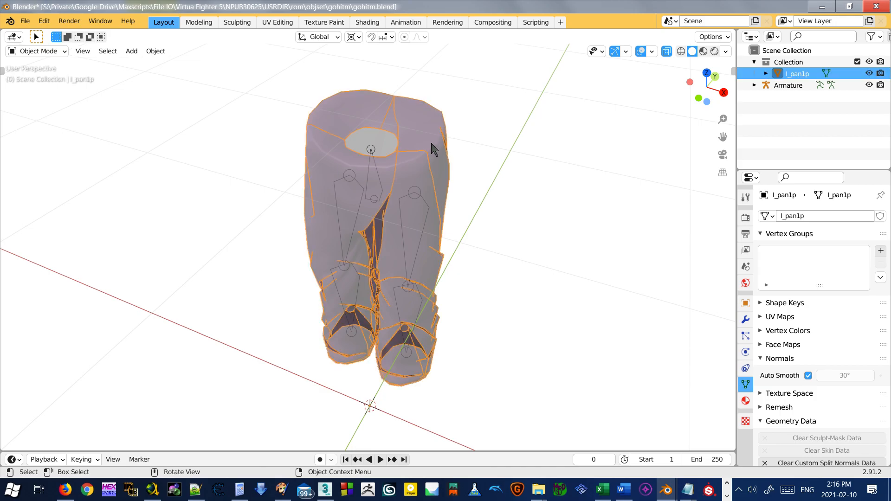
{"action": "left_click", "coordinate": [372, 150], "text": "shift"}
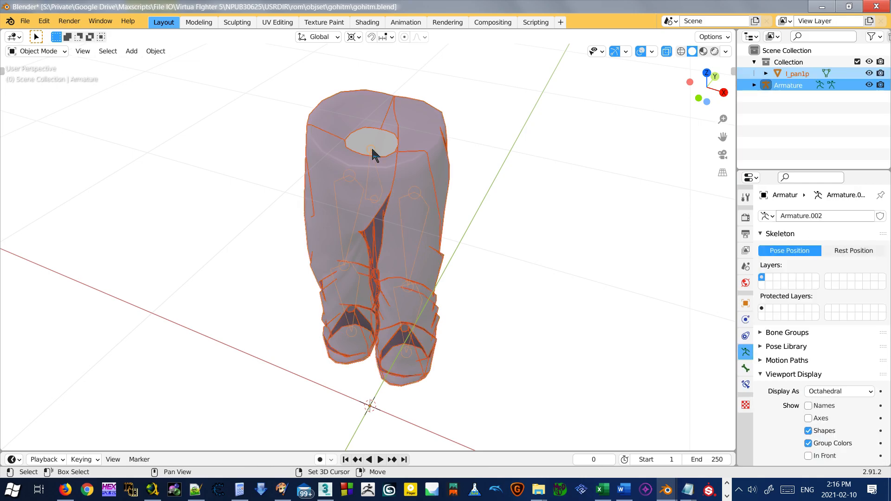
{"action": "left_click", "coordinate": [159, 52]}
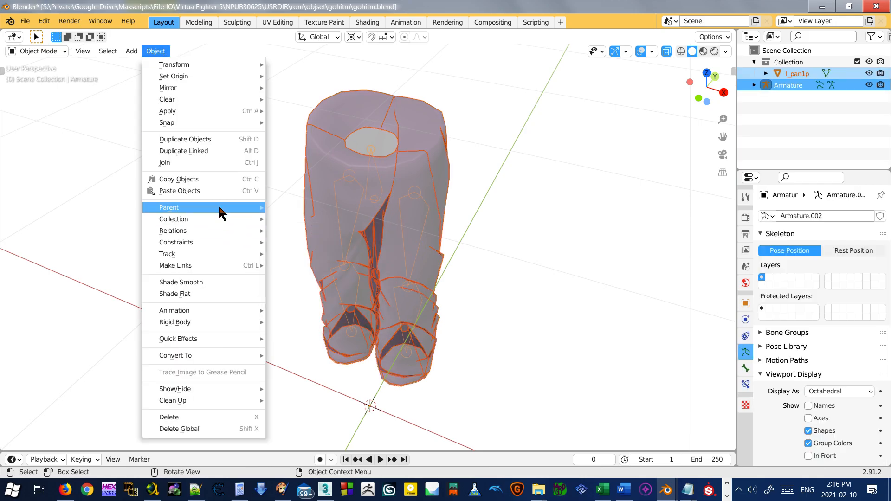
{"action": "mouse_move", "coordinate": [218, 206]}
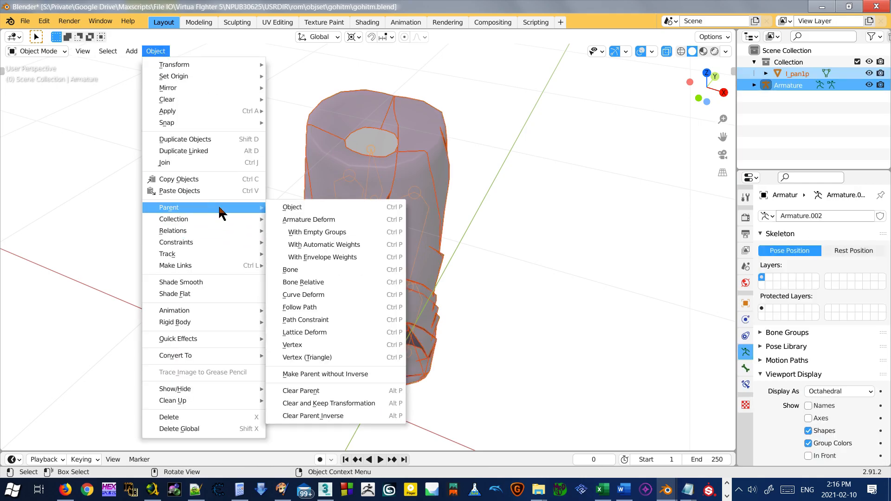
{"action": "left_click", "coordinate": [361, 246]}
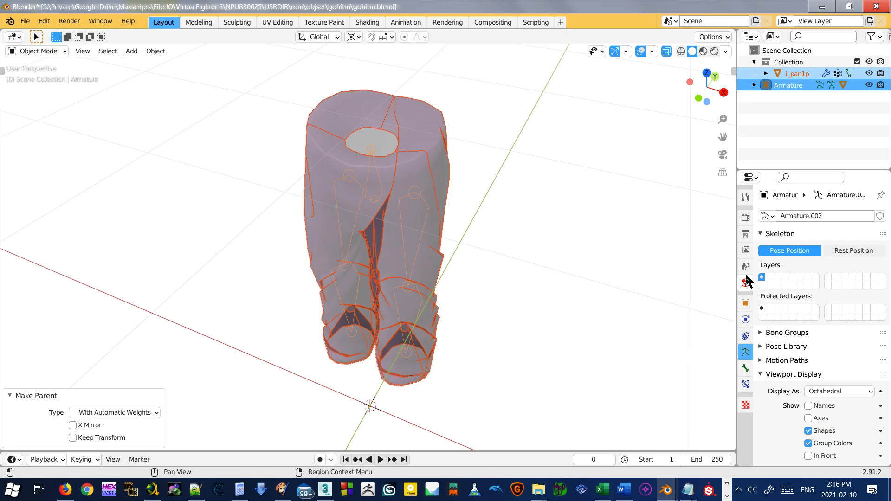
Step: Select only the pants mesh and look through its vertex groups created from the armature's bones
{"action": "left_click", "coordinate": [478, 243]}
{"action": "left_click", "coordinate": [441, 235]}
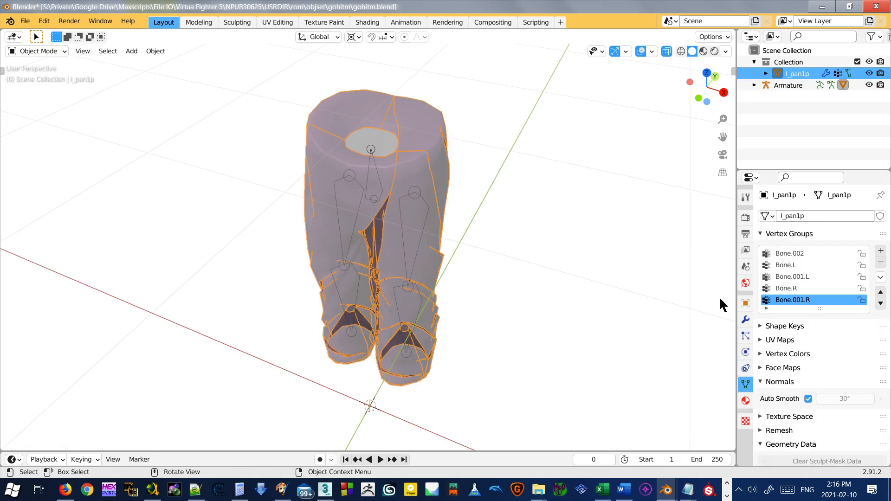
{"action": "left_click", "coordinate": [802, 277]}
{"action": "left_click", "coordinate": [803, 288]}
{"action": "left_click", "coordinate": [806, 299]}
{"action": "left_click", "coordinate": [805, 277]}
{"action": "left_click", "coordinate": [805, 254]}
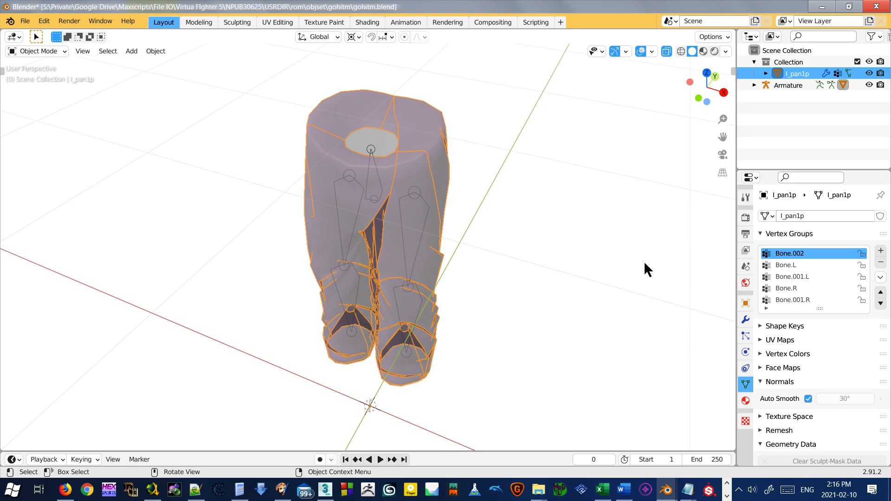
{"action": "left_click", "coordinate": [518, 216]}
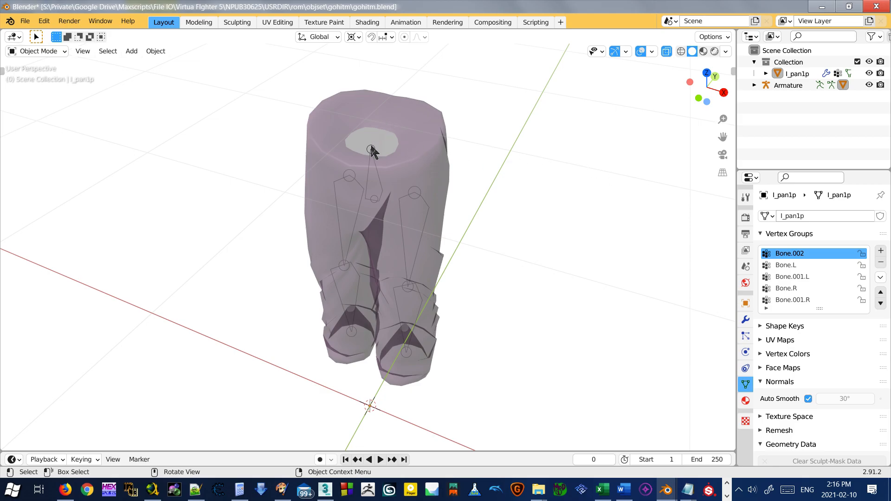
Step: Show the pants mesh in Weight Paint mode, examine the hip weights and sample the weight on the thigh
{"action": "left_click", "coordinate": [416, 143]}
{"action": "left_click", "coordinate": [58, 43]}
{"action": "left_click", "coordinate": [55, 50]}
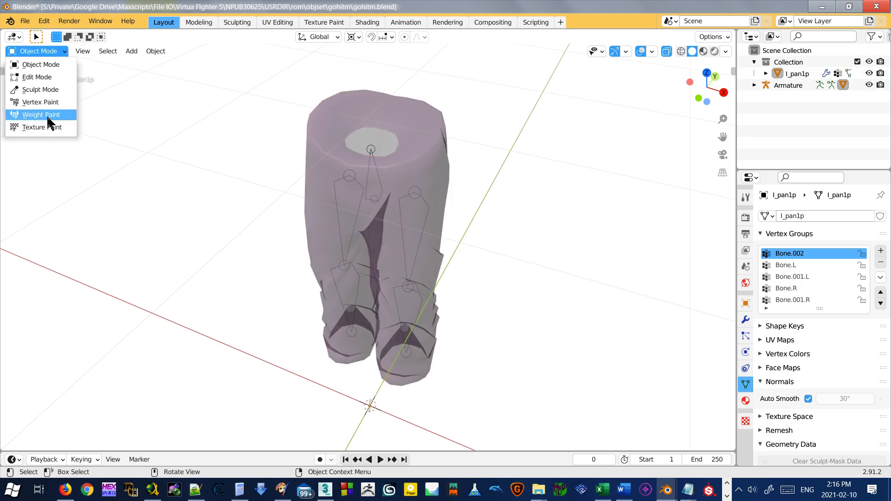
{"action": "left_click", "coordinate": [46, 114]}
{"action": "middle_click_drag", "start_coordinate": [401, 188], "coordinate": [433, 218]}
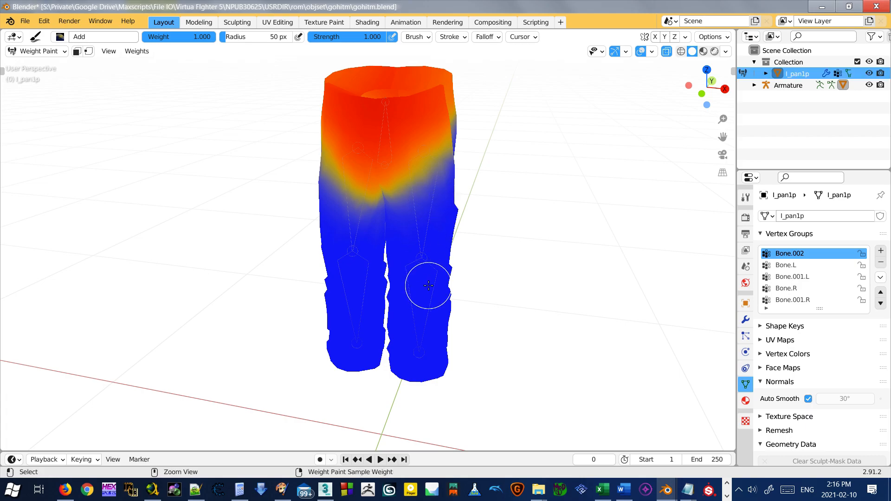
{"action": "right_click", "coordinate": [341, 201], "text": "ctrl"}
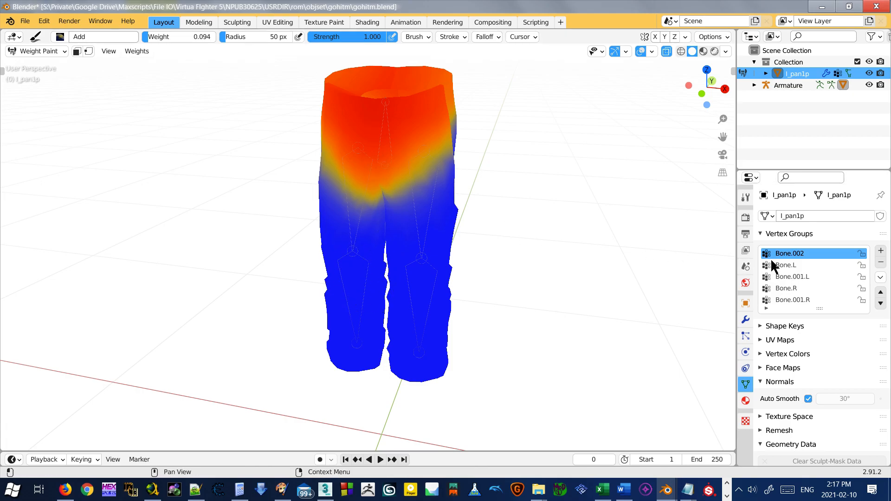
Step: Check the weights of vertex groups Bone.L, Bone.R, Bone.001.L and Bone.002, and return to Object Mode
{"action": "left_click", "coordinate": [791, 265]}
{"action": "left_click", "coordinate": [796, 288]}
{"action": "left_click", "coordinate": [800, 276]}
{"action": "left_click", "coordinate": [802, 254]}
{"action": "left_click", "coordinate": [62, 52]}
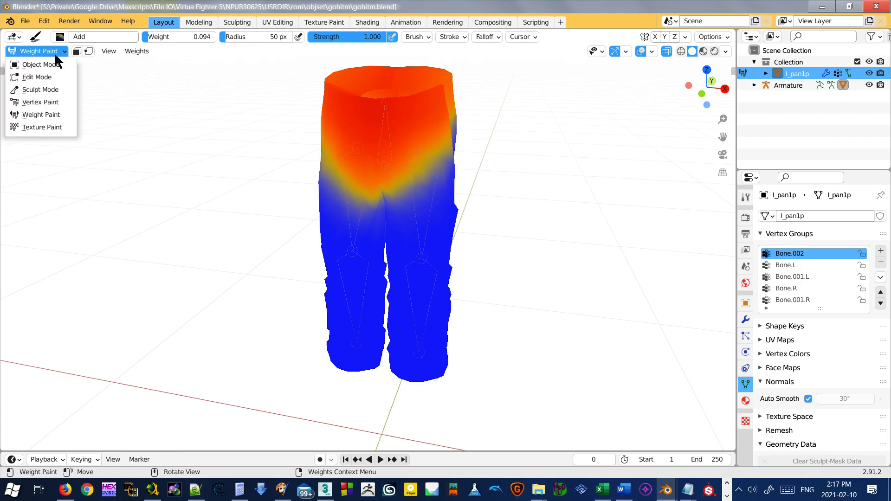
{"action": "left_click", "coordinate": [54, 63]}
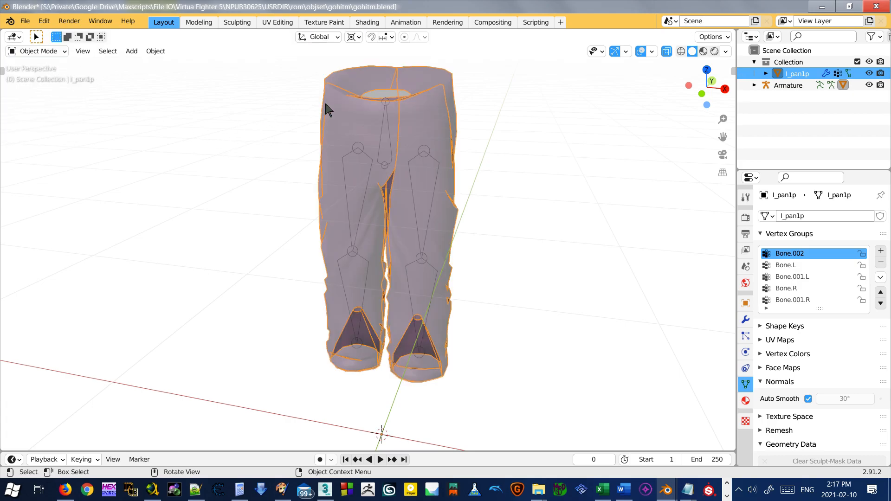
Step: Select the armature together with the pants mesh as the active object and switch to Weight Paint mode
{"action": "middle_click_drag", "start_coordinate": [324, 108], "coordinate": [418, 132]}
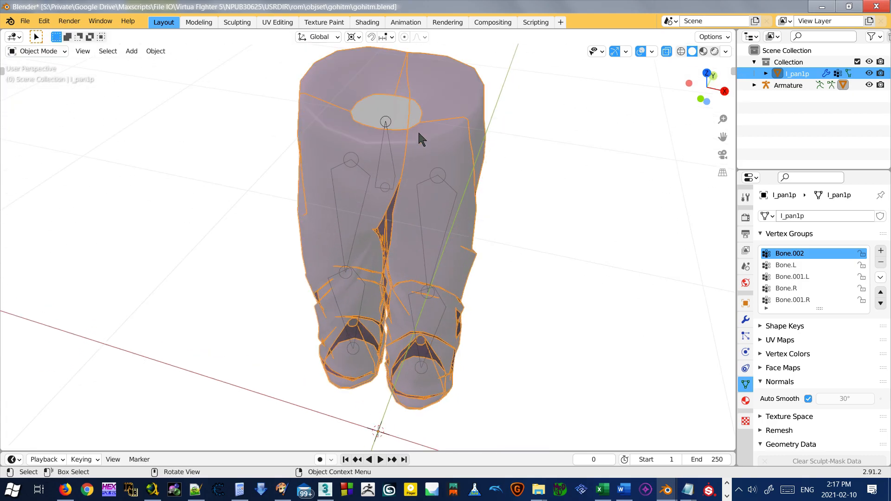
{"action": "left_click", "coordinate": [388, 123]}
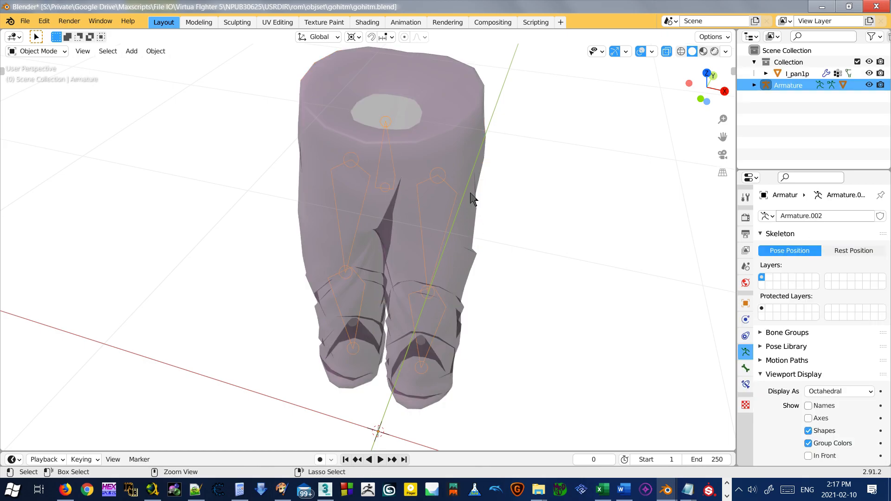
{"action": "left_click", "coordinate": [463, 153], "text": "shift"}
{"action": "left_click", "coordinate": [37, 51]}
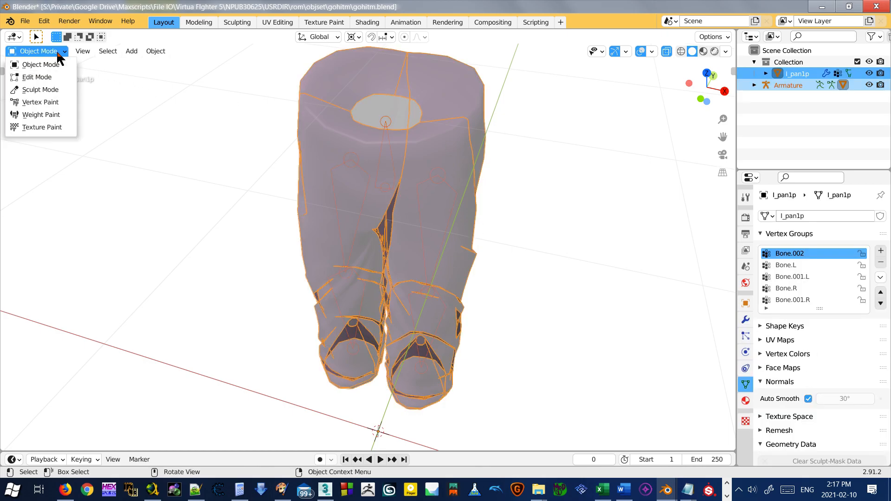
{"action": "left_click", "coordinate": [45, 114]}
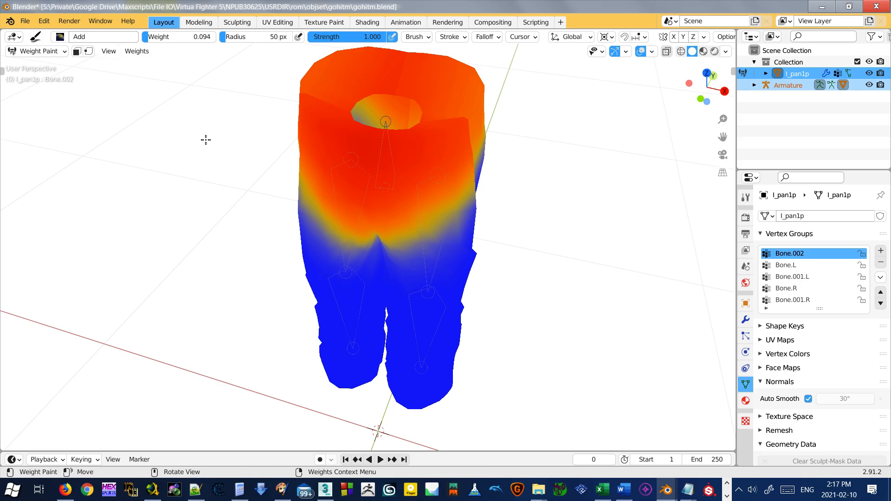
Step: Display each leg bone's weights by picking the bones on the model, and examine the Bone.001.R and Bone.R influences from the other side
{"action": "left_click", "coordinate": [437, 237], "text": "ctrl"}
{"action": "left_click", "coordinate": [424, 332], "text": "ctrl"}
{"action": "left_click", "coordinate": [348, 294], "text": "ctrl"}
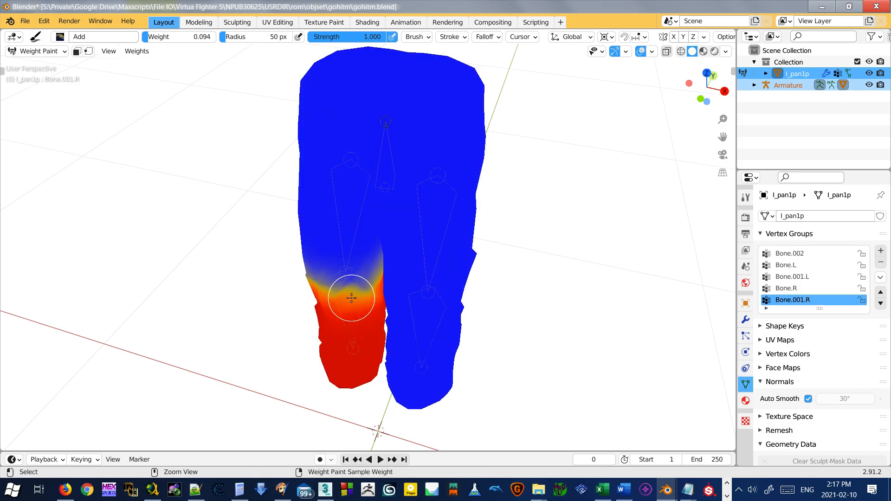
{"action": "middle_click_drag", "start_coordinate": [372, 224], "coordinate": [459, 182]}
{"action": "middle_click_drag", "start_coordinate": [519, 179], "coordinate": [439, 194], "text": "shift"}
{"action": "scroll", "coordinate": [440, 257], "scroll_direction": "down", "scroll_amount": 1}
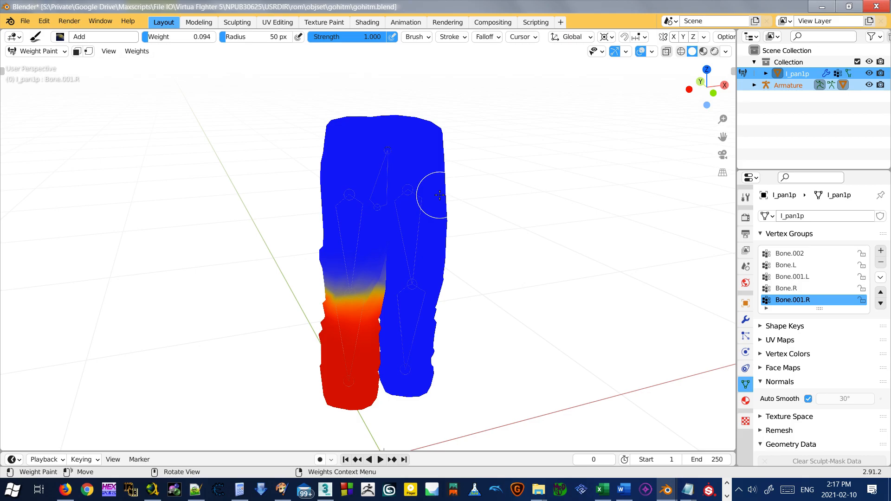
{"action": "middle_click_drag", "start_coordinate": [424, 248], "coordinate": [408, 235]}
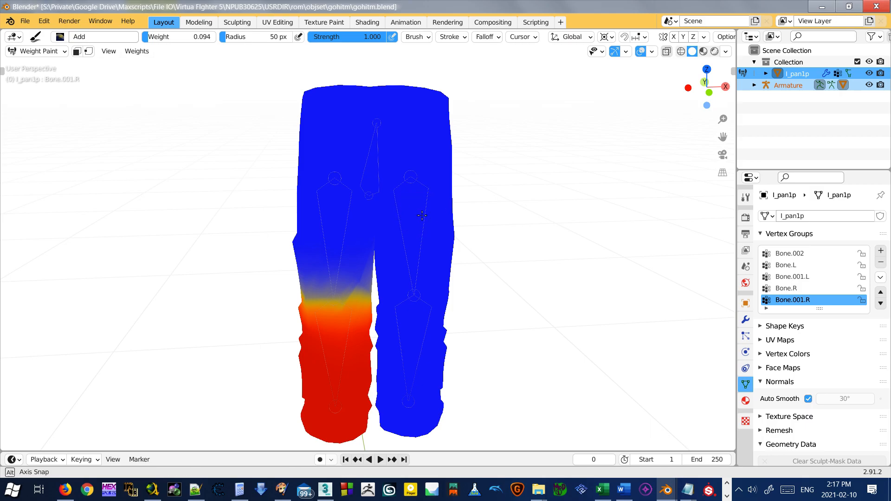
{"action": "scroll", "coordinate": [415, 214], "scroll_direction": "down", "scroll_amount": 3}
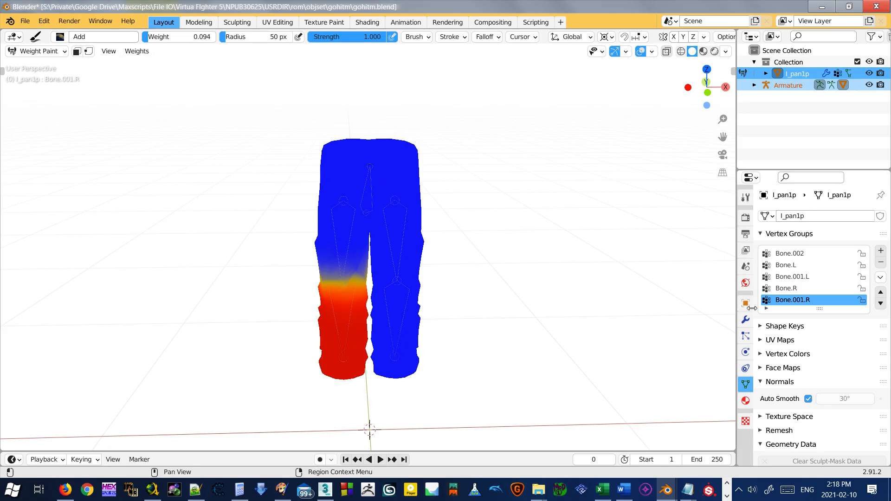
{"action": "left_click", "coordinate": [805, 288]}
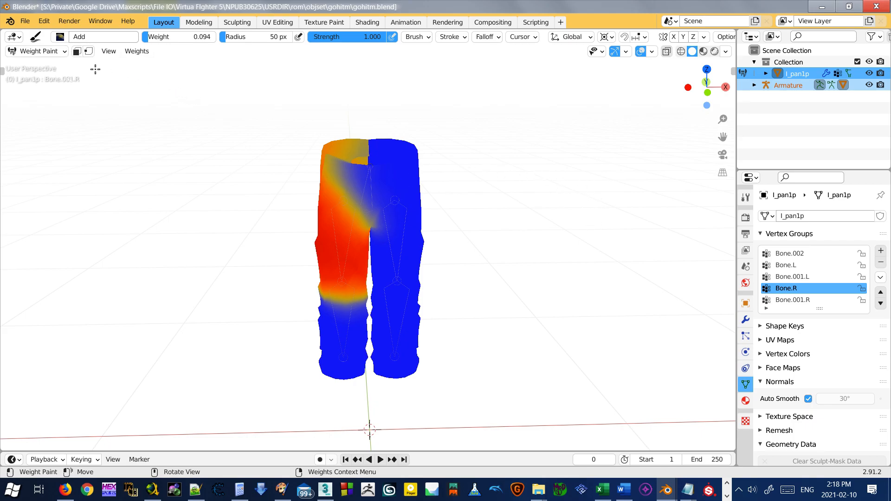
Step: Enable Auto Normalize in the weight painting options and show the viewport's painting tools
{"action": "left_click", "coordinate": [745, 197]}
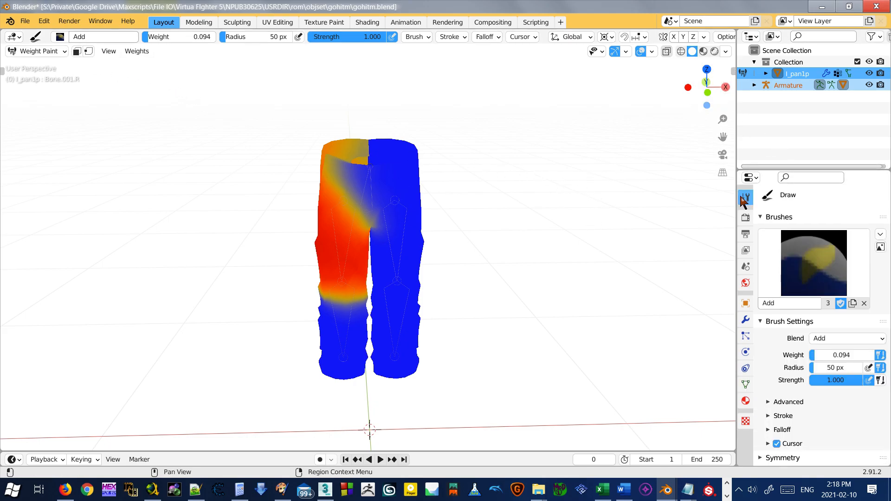
{"action": "scroll", "coordinate": [770, 363], "scroll_direction": "down", "scroll_amount": 2}
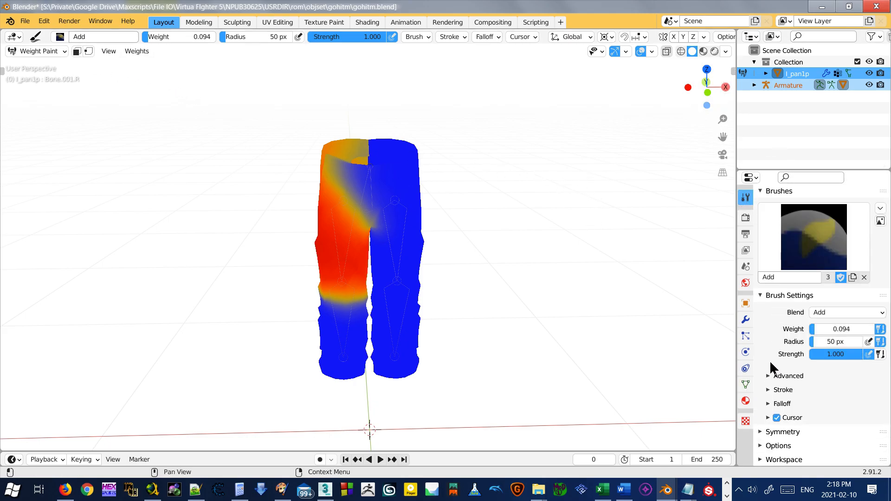
{"action": "left_click", "coordinate": [766, 445]}
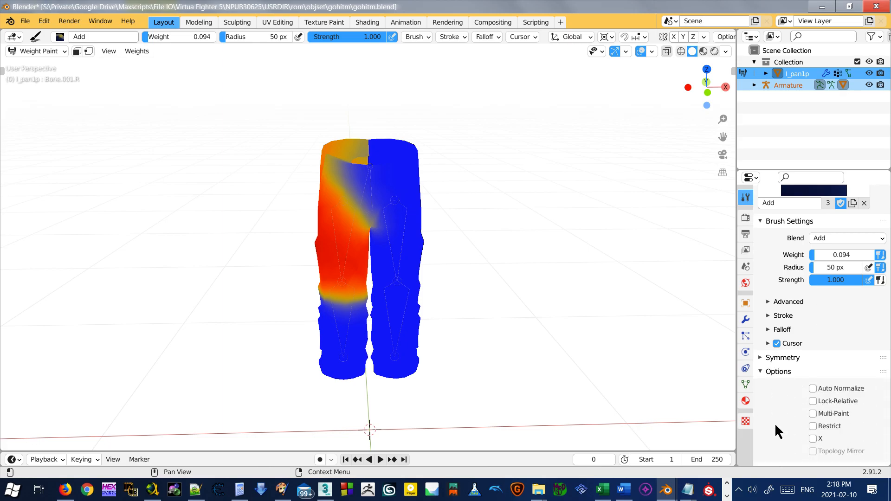
{"action": "left_click", "coordinate": [845, 388]}
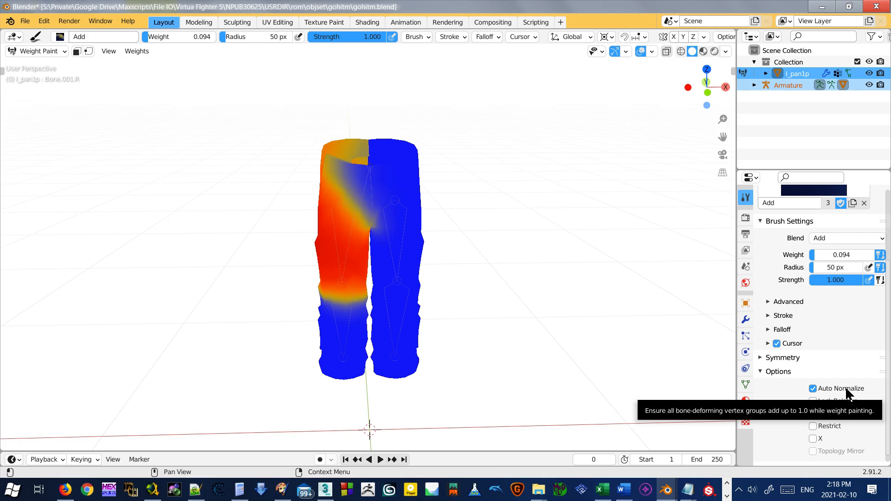
{"action": "left_click", "coordinate": [2, 71]}
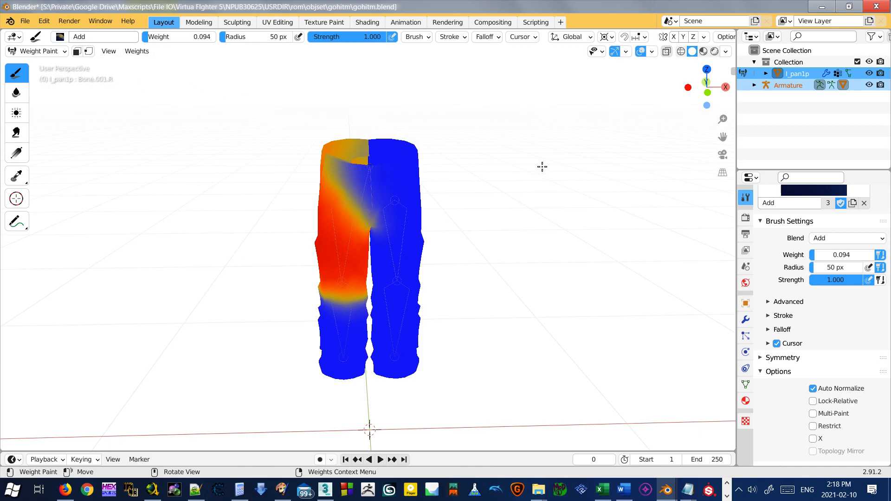
Step: Normalize all vertex groups of the pants mesh with the subset Deform Pose Bones and Lock Active off
{"action": "left_click", "coordinate": [746, 384]}
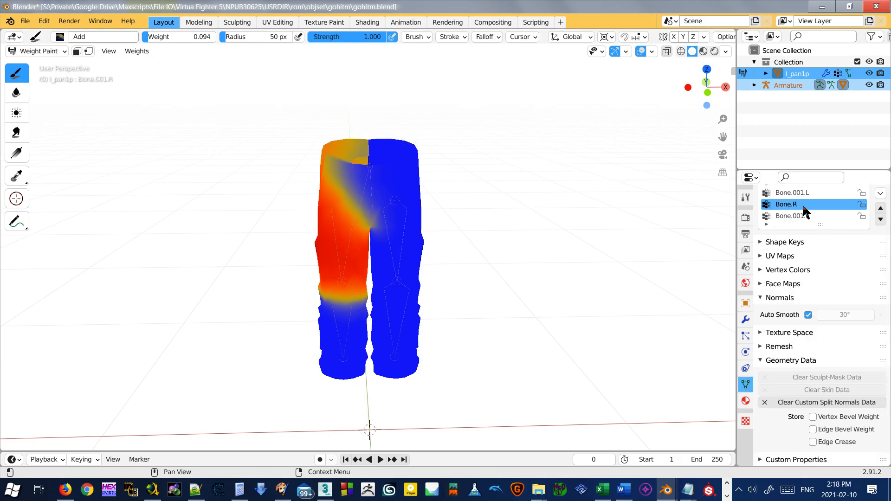
{"action": "scroll", "coordinate": [804, 211], "scroll_direction": "up", "scroll_amount": 3}
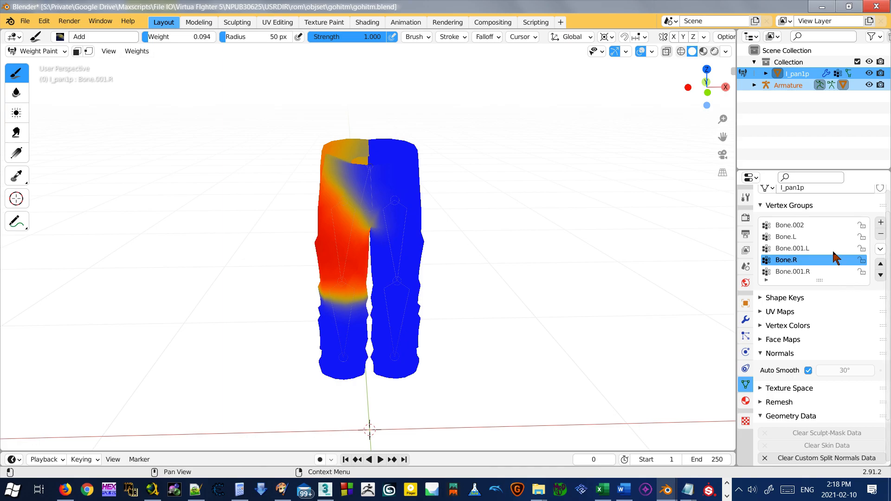
{"action": "left_click", "coordinate": [137, 52]}
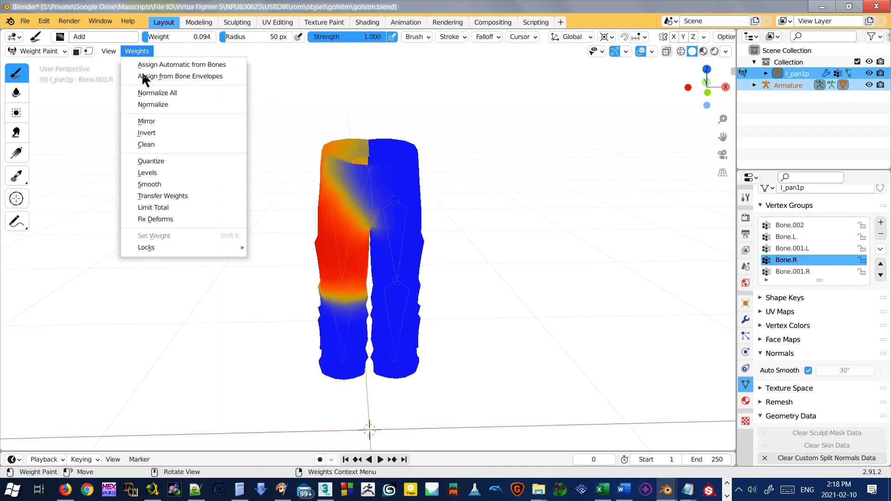
{"action": "left_click", "coordinate": [177, 93]}
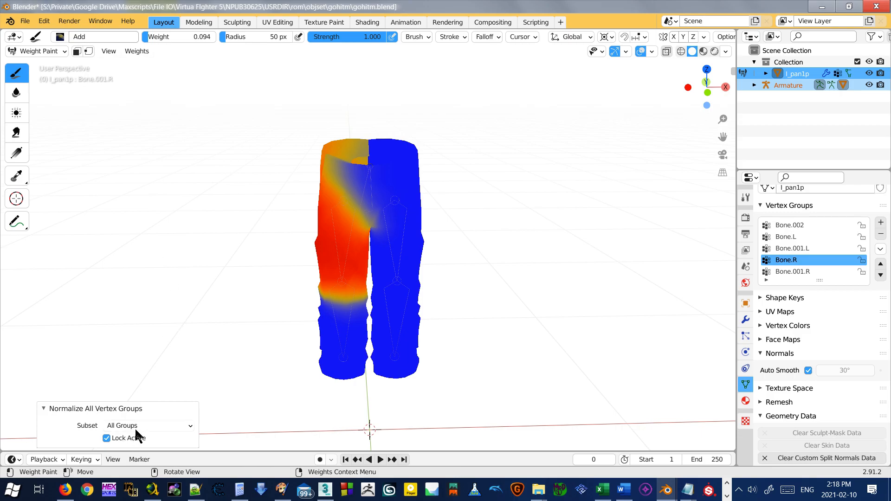
{"action": "left_click", "coordinate": [167, 426]}
{"action": "left_click", "coordinate": [168, 400]}
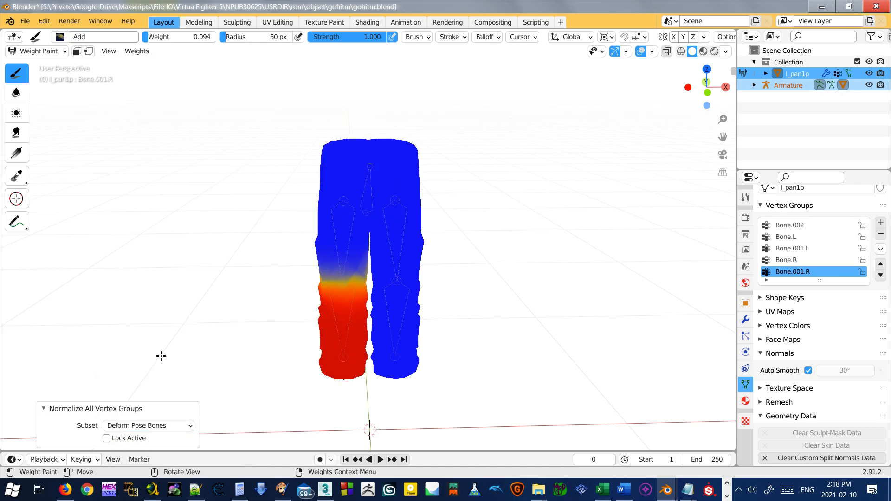
Step: Enable Auto Normalize in the options of the active weight painting tool
{"action": "left_click", "coordinate": [225, 252]}
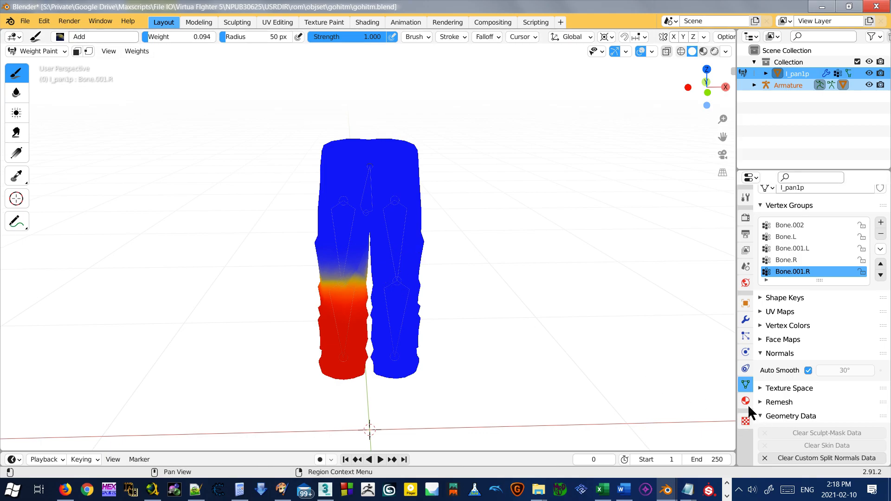
{"action": "left_click", "coordinate": [745, 202]}
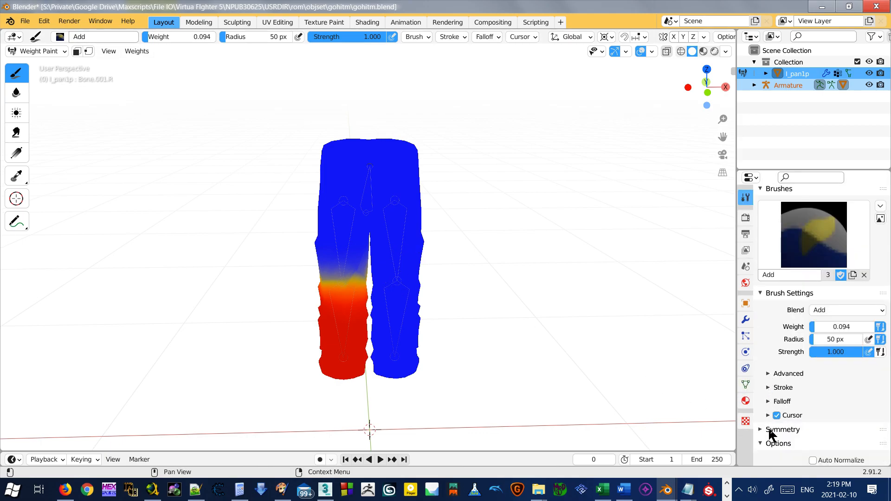
{"action": "scroll", "coordinate": [774, 449], "scroll_direction": "down", "scroll_amount": 4}
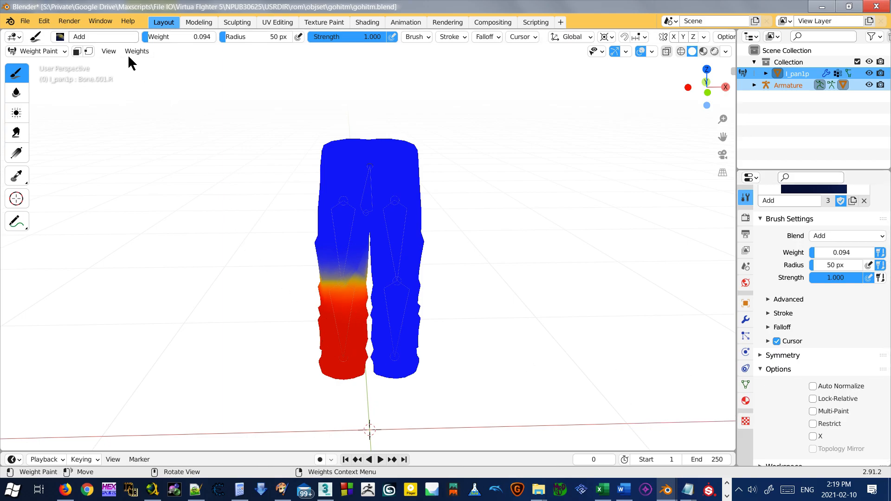
{"action": "left_click", "coordinate": [825, 386]}
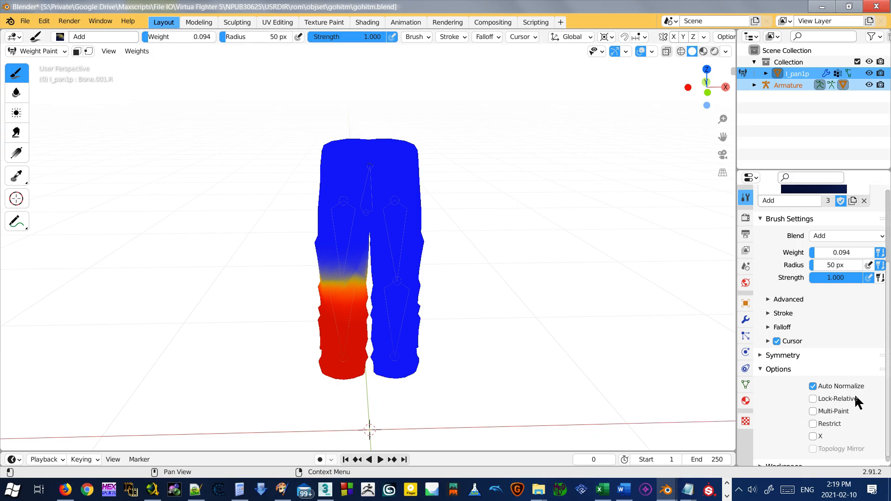
{"action": "scroll", "coordinate": [798, 397], "scroll_direction": "down", "scroll_amount": 1}
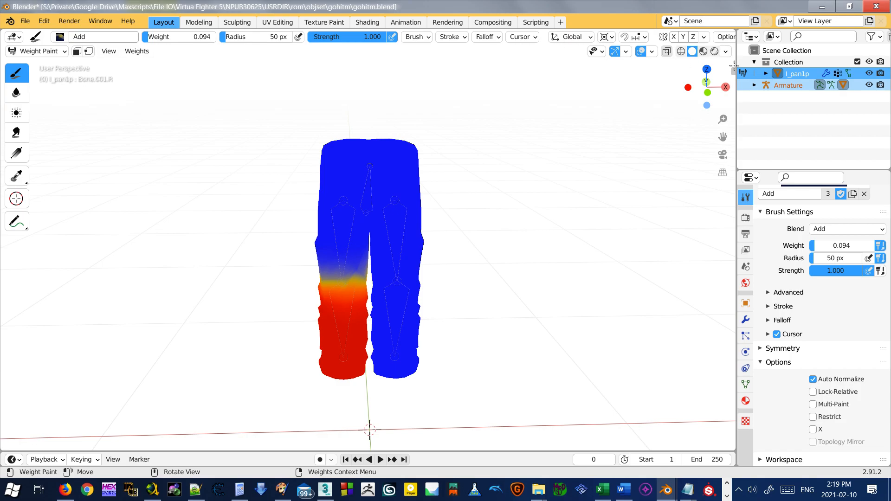
Step: Set the Zero Weights overlay to Active and display the weights of Bone.002 on the pants
{"action": "left_click", "coordinate": [652, 51]}
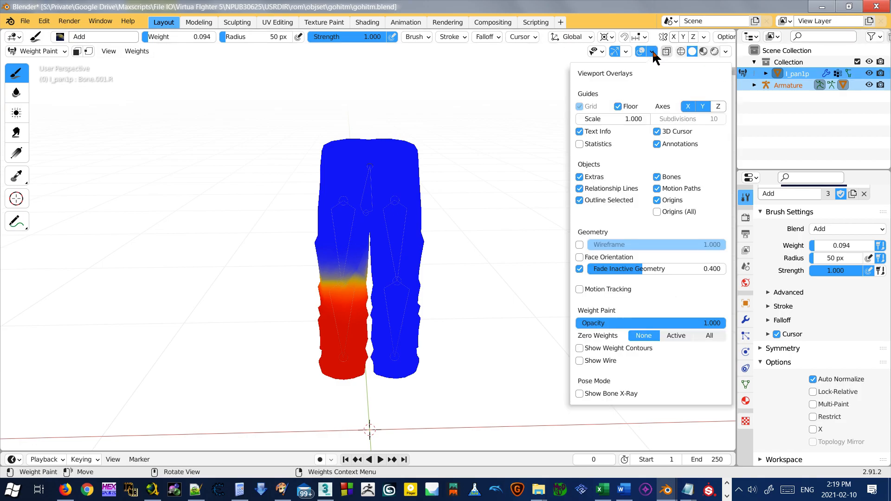
{"action": "left_click", "coordinate": [669, 340]}
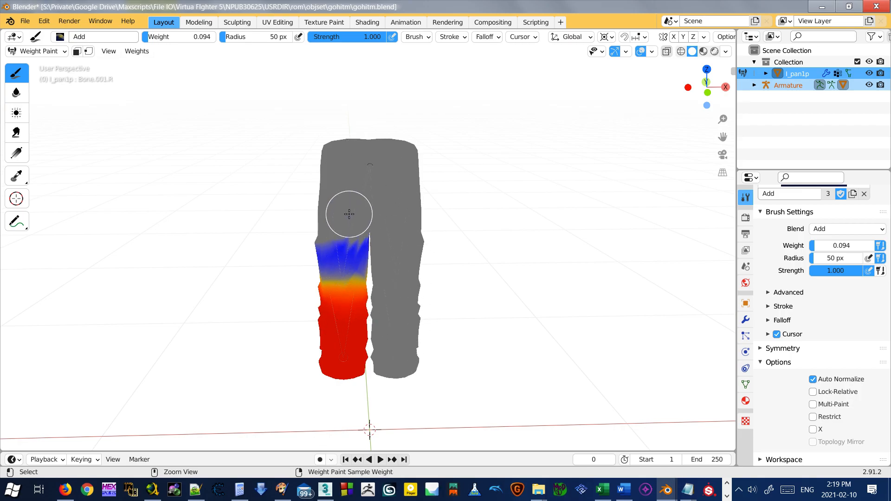
{"action": "left_click", "coordinate": [357, 200], "text": "ctrl"}
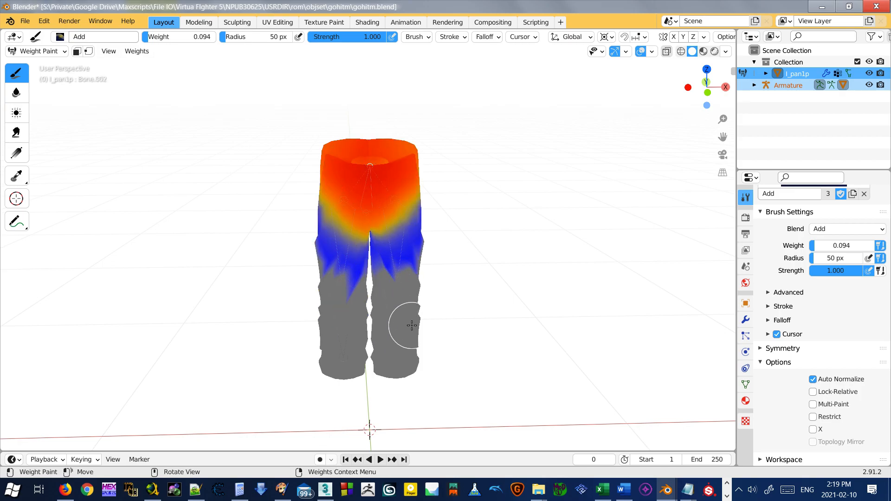
{"action": "scroll", "coordinate": [408, 223], "scroll_direction": "up", "scroll_amount": 5}
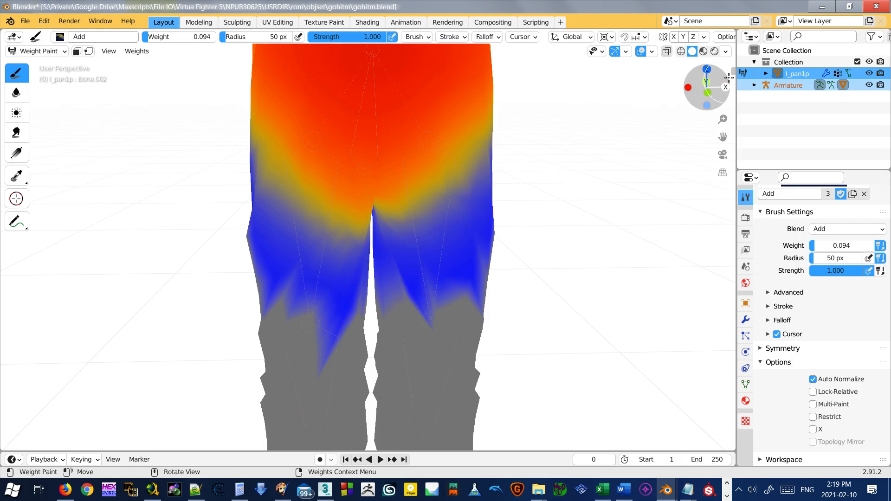
{"action": "left_click", "coordinate": [725, 49]}
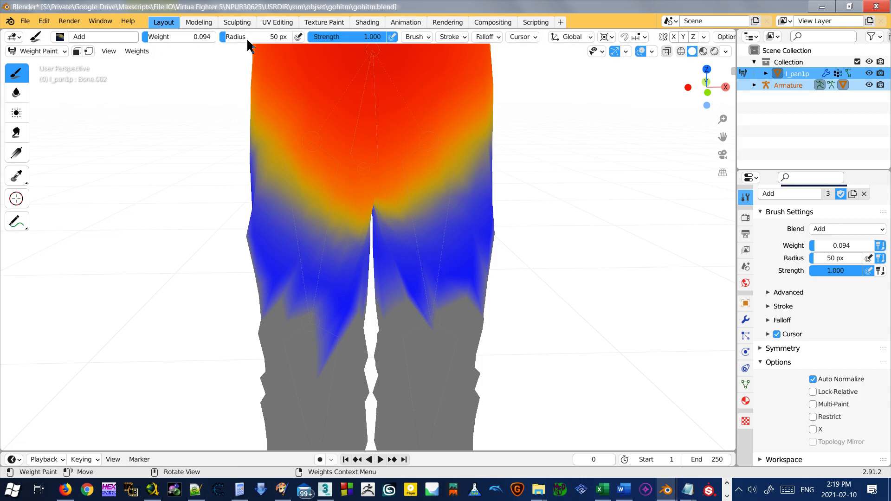
{"action": "scroll", "coordinate": [425, 188], "scroll_direction": "down", "scroll_amount": 3}
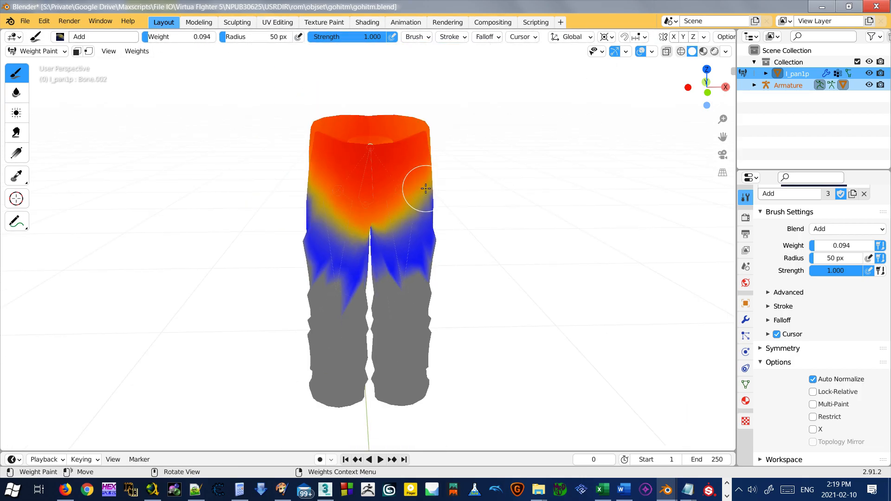
{"action": "scroll", "coordinate": [425, 188], "scroll_direction": "down", "scroll_amount": 2}
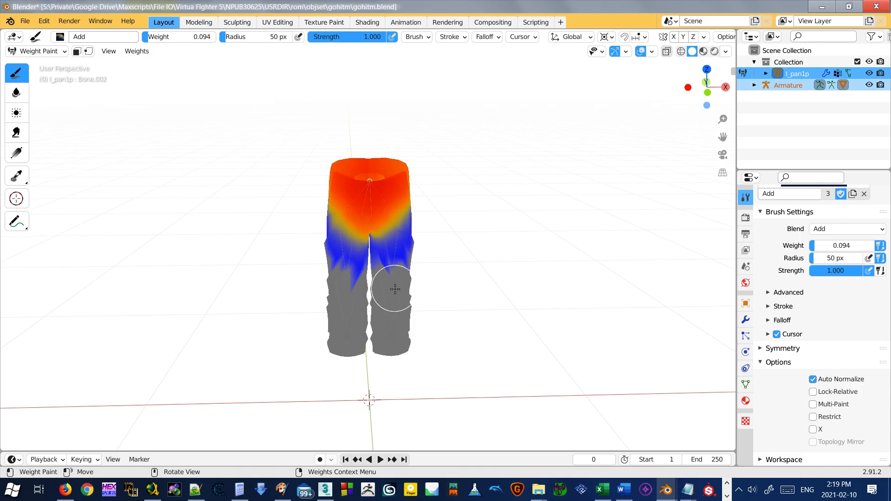
{"action": "scroll", "coordinate": [394, 242], "scroll_direction": "up", "scroll_amount": 5}
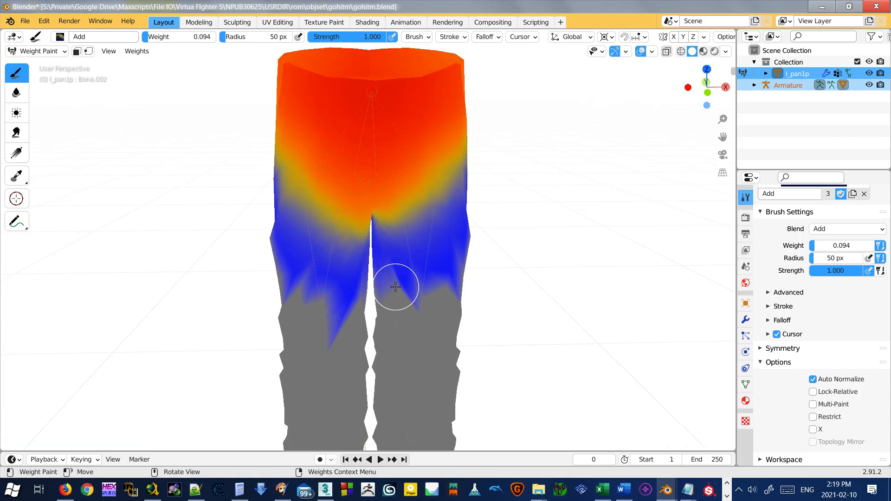
Step: Pick the upper leg bone Bone.L in Weight Paint mode and try rotating it
{"action": "left_click", "coordinate": [420, 221], "text": "ctrl"}
{"action": "middle_click_drag", "start_coordinate": [420, 263], "coordinate": [412, 257]}
{"action": "key", "text": "e"}
{"action": "key", "text": "r"}
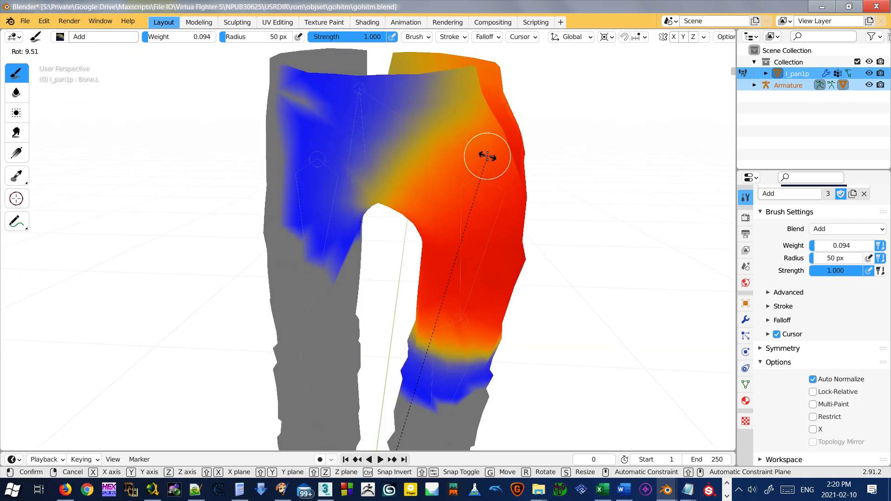
{"action": "right_click", "coordinate": [486, 191]}
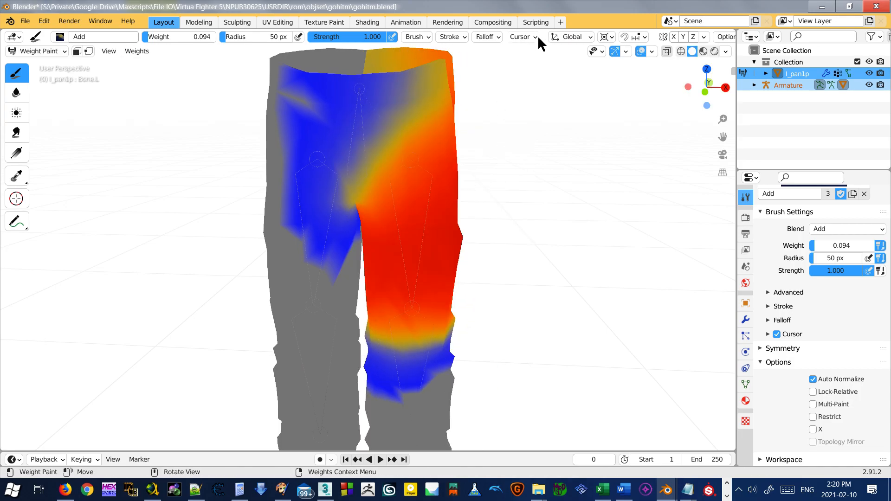
Step: Set the transform pivot point to Individual Origins and try rotating Bone.L again
{"action": "left_click", "coordinate": [606, 38]}
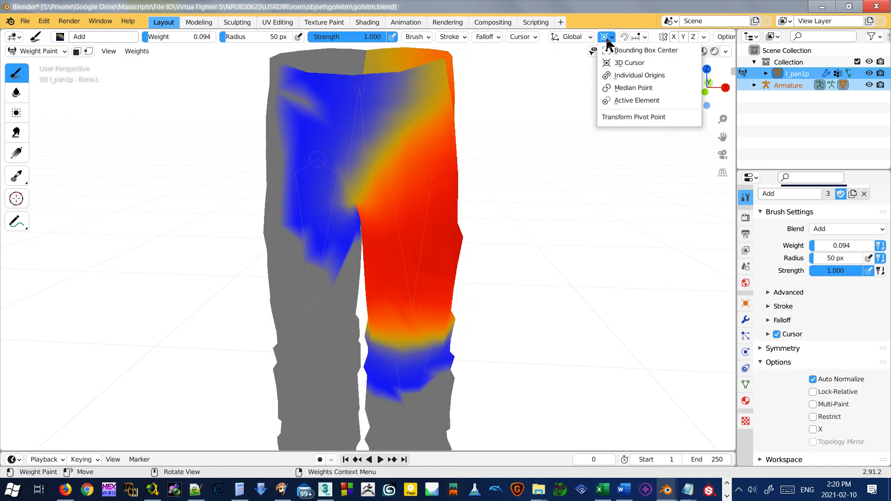
{"action": "left_click", "coordinate": [621, 75]}
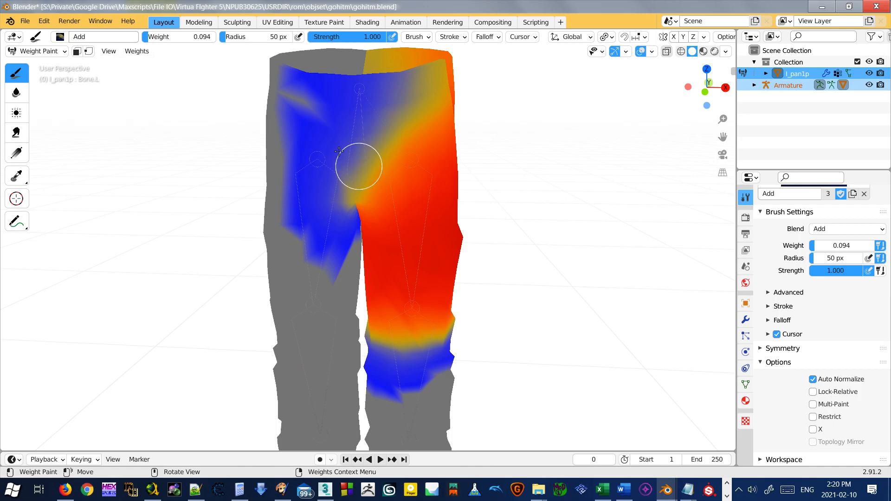
{"action": "left_click", "coordinate": [607, 38]}
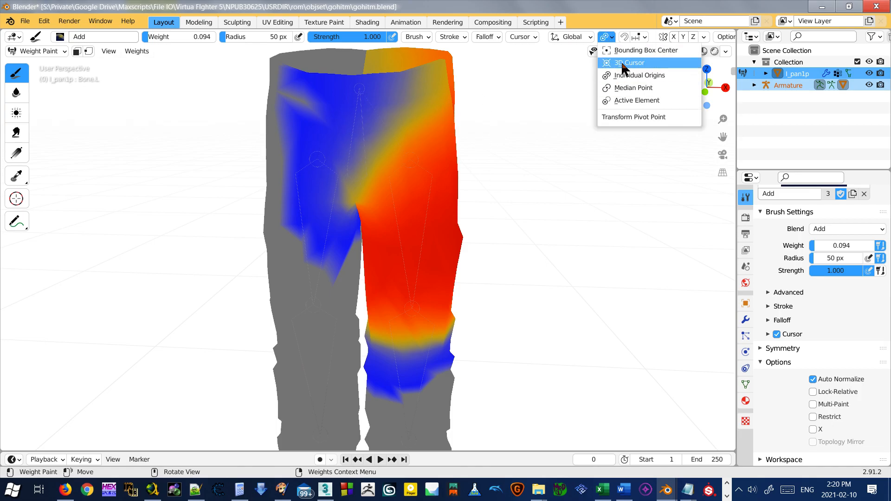
{"action": "key", "text": "r"}
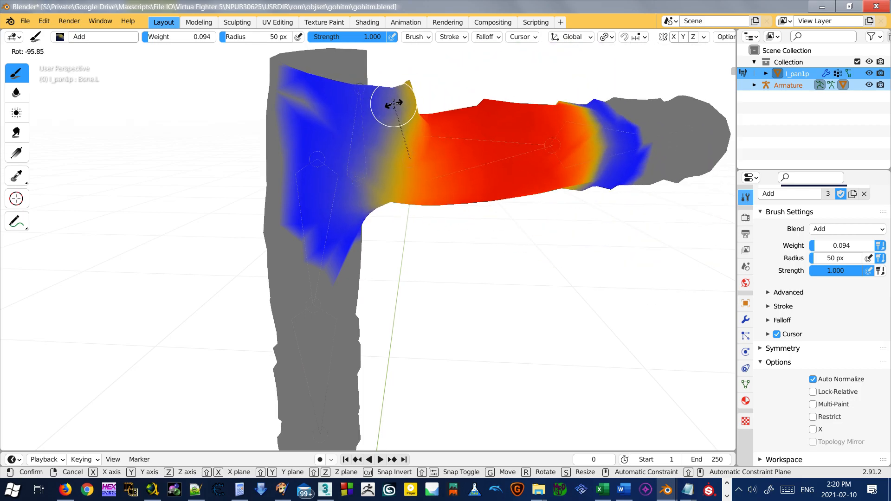
{"action": "right_click", "coordinate": [407, 135]}
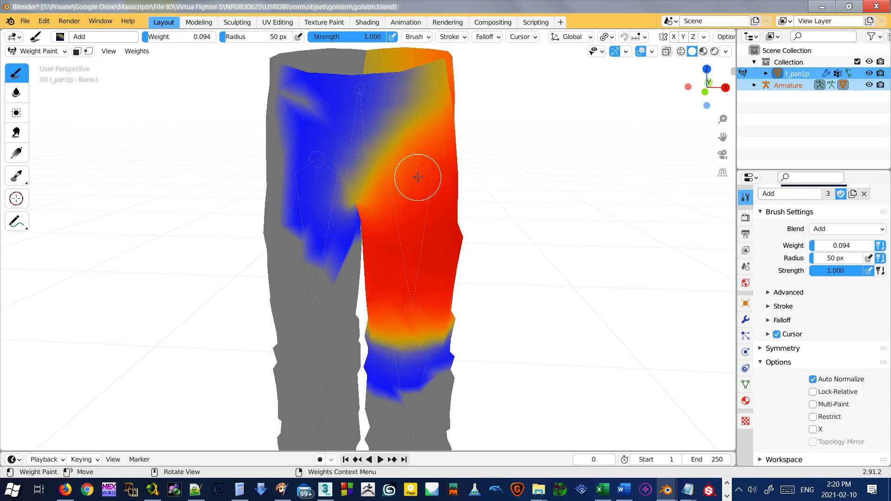
Step: Rotate Bone.L by about -109° to swing the leg up, examine the deformation, and rotate the leg back down
{"action": "key", "text": "r"}
{"action": "left_click", "coordinate": [439, 132]}
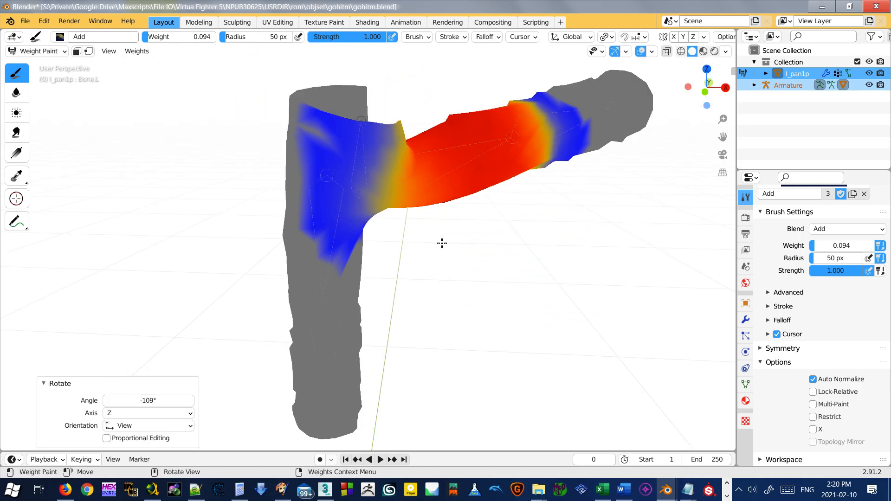
{"action": "middle_click_drag", "start_coordinate": [442, 243], "coordinate": [396, 236]}
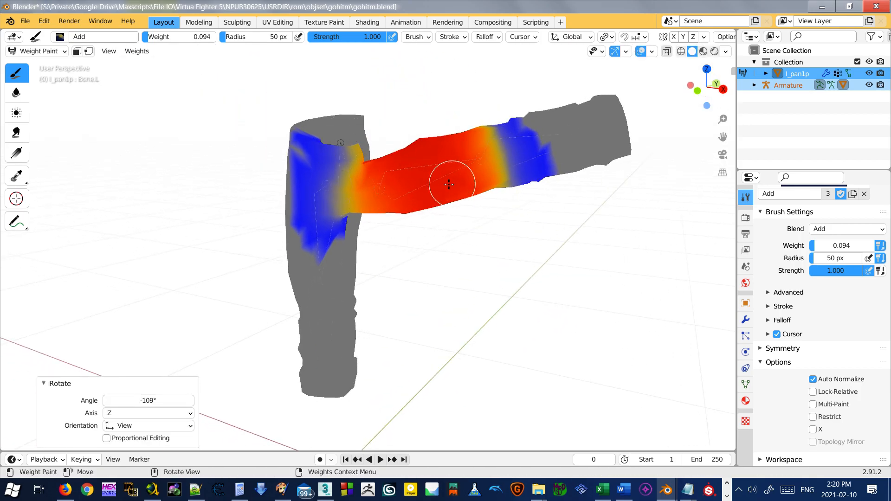
{"action": "middle_click_drag", "start_coordinate": [387, 163], "coordinate": [410, 163]}
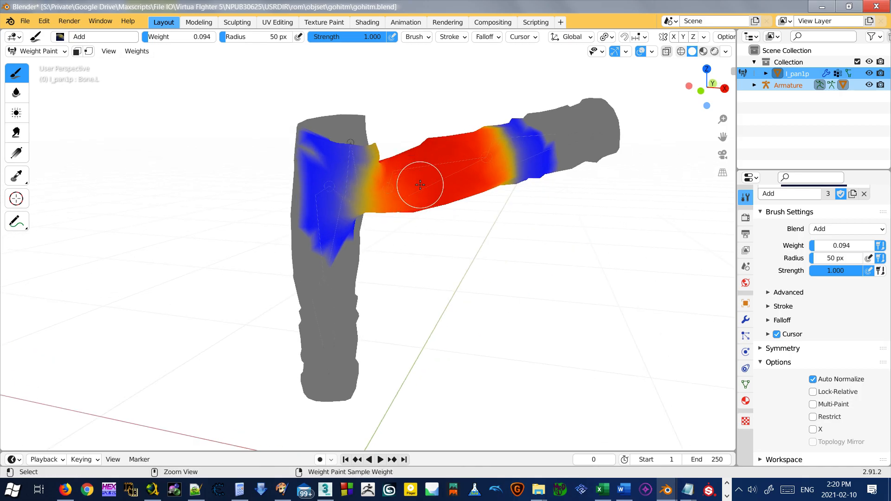
{"action": "key", "text": "r"}
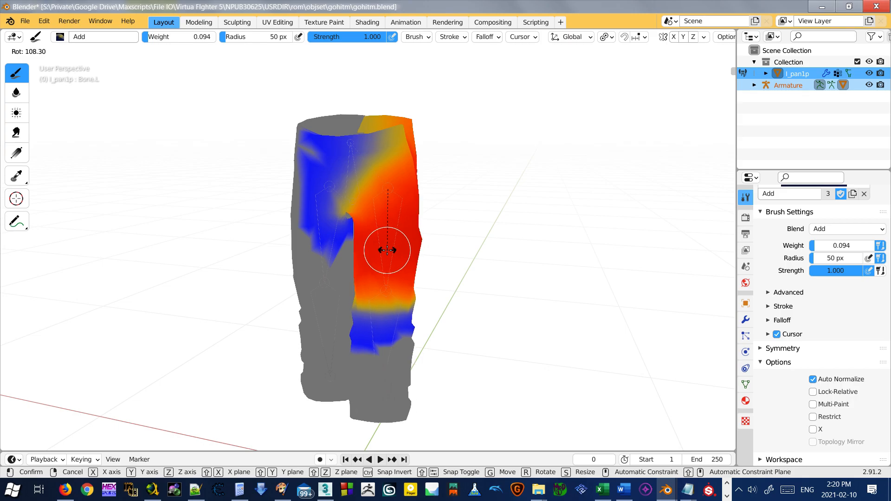
{"action": "left_click", "coordinate": [397, 261]}
Step: Rotate Bone.L back and forth from a side view to test the leg's deformation, with turns of 11.7° and 15.8°
{"action": "key", "text": "r"}
{"action": "middle_click_drag", "start_coordinate": [398, 261], "coordinate": [342, 267]}
{"action": "left_click", "coordinate": [405, 258]}
{"action": "key", "text": "r"}
{"action": "left_click", "coordinate": [414, 288]}
{"action": "key", "text": "r"}
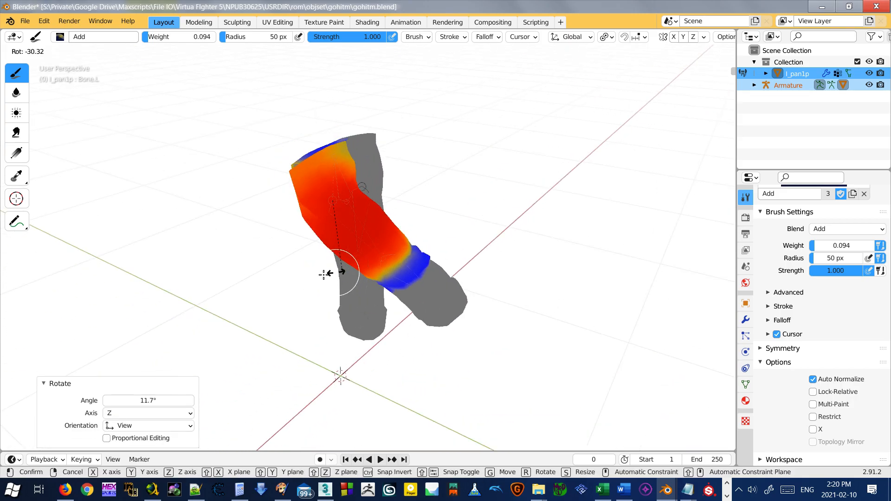
{"action": "left_click", "coordinate": [272, 276]}
Step: Rotate Bone.L by about -8° from the opposite side and check the pants from the front
{"action": "middle_click_drag", "start_coordinate": [272, 275], "coordinate": [537, 266]}
{"action": "middle_click_drag", "start_coordinate": [424, 241], "coordinate": [652, 204]}
{"action": "key", "text": "r"}
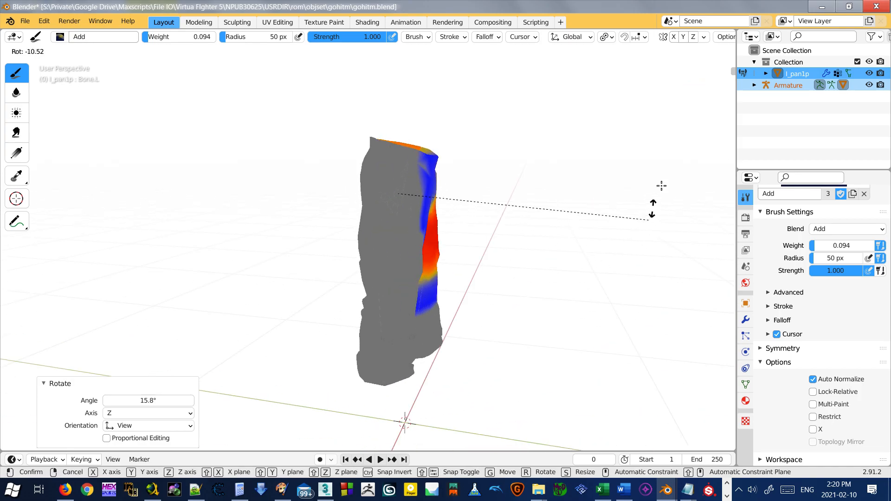
{"action": "left_click", "coordinate": [495, 205]}
{"action": "middle_click_drag", "start_coordinate": [500, 204], "coordinate": [408, 263]}
{"action": "scroll", "coordinate": [408, 262], "scroll_direction": "up", "scroll_amount": 1}
{"action": "scroll", "coordinate": [405, 263], "scroll_direction": "down", "scroll_amount": 1}
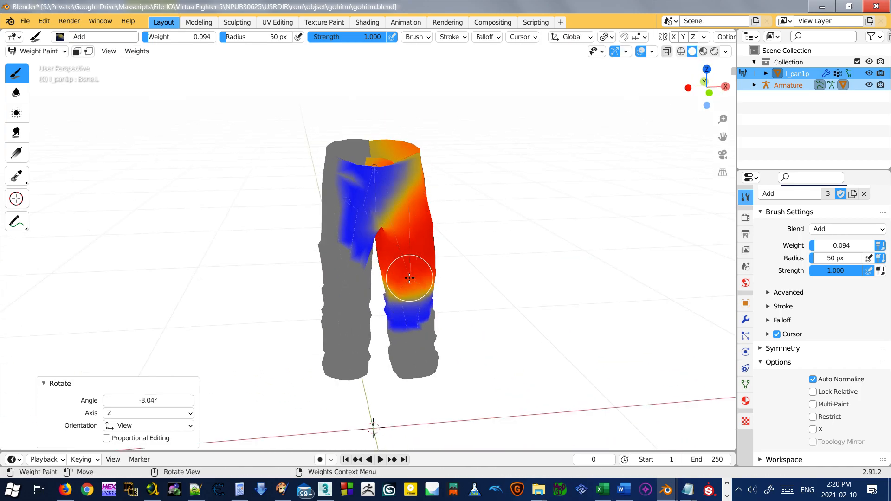
Step: Switch to 3ds Max, scrub the first frames of the A.max scene's timeline, and return to Blender
{"action": "left_click", "coordinate": [325, 488]}
{"action": "left_click_drag", "start_coordinate": [75, 426], "coordinate": [54, 433]}
{"action": "key", "text": "e"}
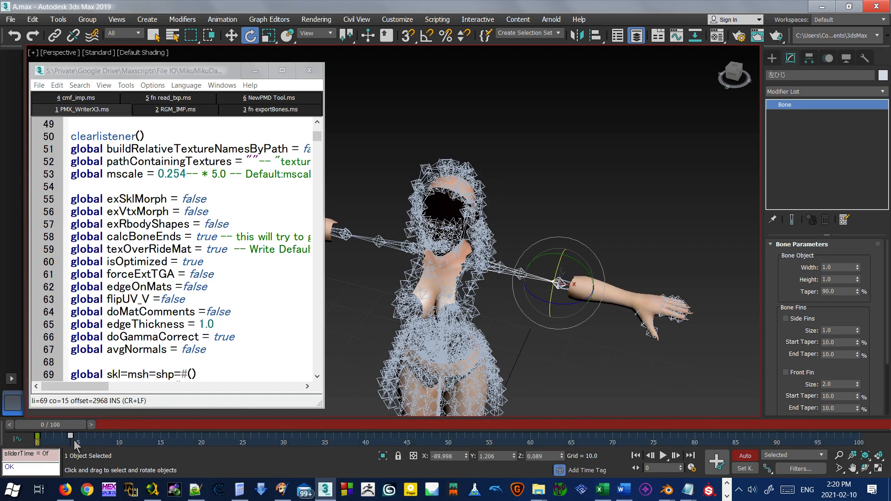
{"action": "mouse_move", "coordinate": [75, 426]}
{"action": "left_mouse_down"}
{"action": "mouse_move", "coordinate": [83, 425]}
{"action": "mouse_move", "coordinate": [74, 424]}
{"action": "left_mouse_up"}
{"action": "left_click", "coordinate": [822, 6]}
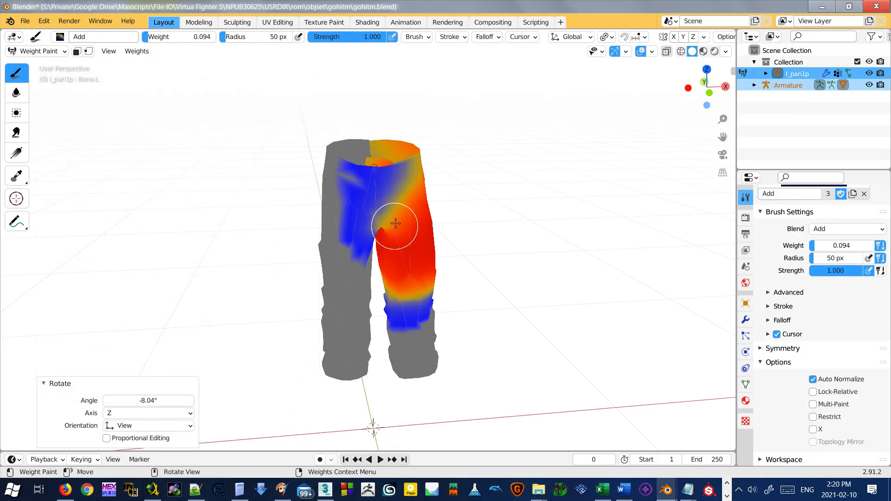
Step: Try to insert a keyframe for Bone.L while in Weight Paint mode
{"action": "middle_click_drag", "start_coordinate": [412, 213], "coordinate": [401, 215]}
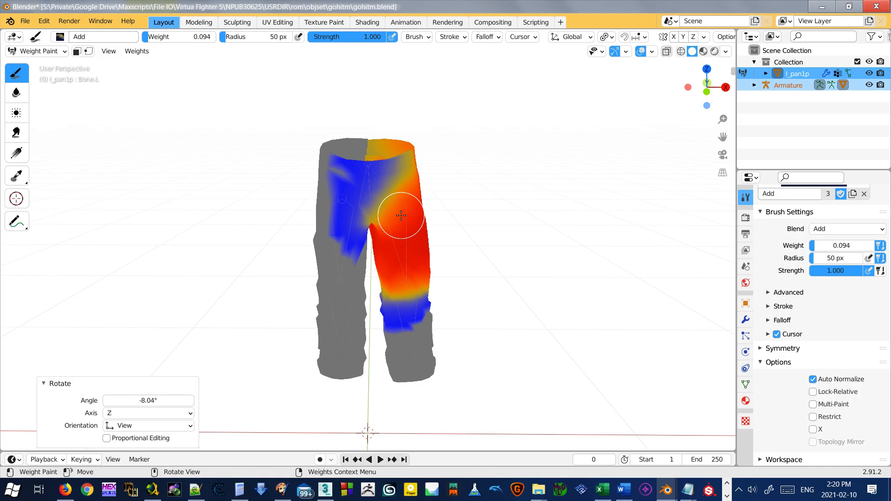
{"action": "key", "text": "i"}
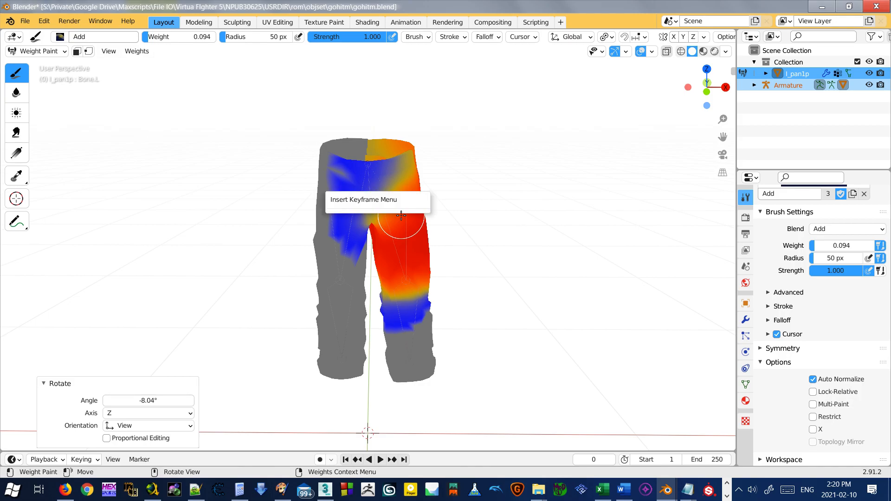
{"action": "left_click", "coordinate": [320, 460]}
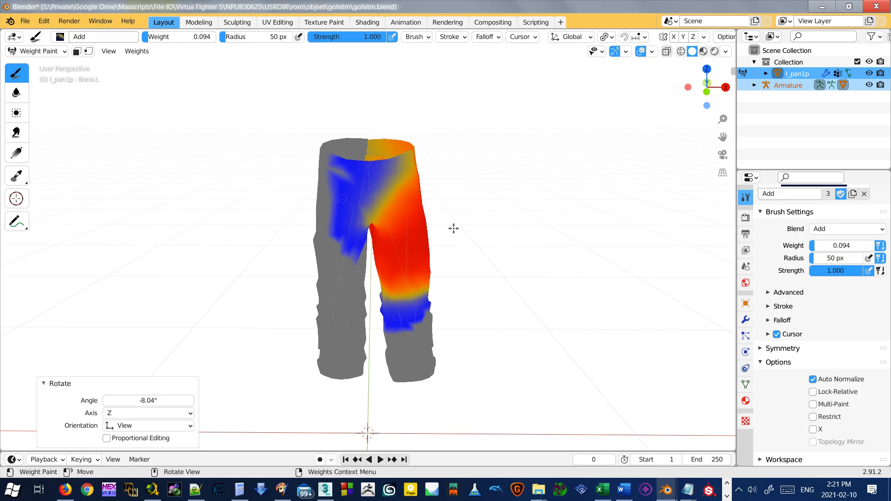
Step: Return to Object Mode, select only the armature, and enter Pose Mode
{"action": "left_click", "coordinate": [64, 51]}
{"action": "left_click", "coordinate": [35, 64]}
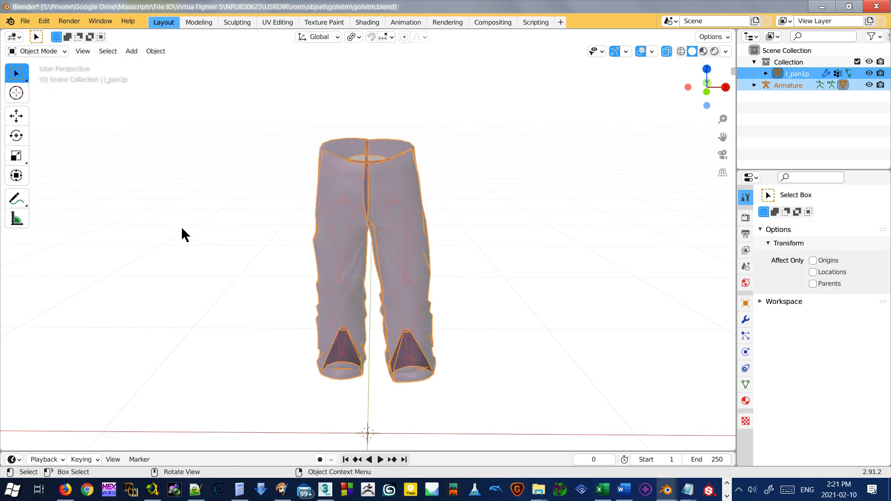
{"action": "left_click", "coordinate": [373, 167]}
{"action": "left_click", "coordinate": [46, 51]}
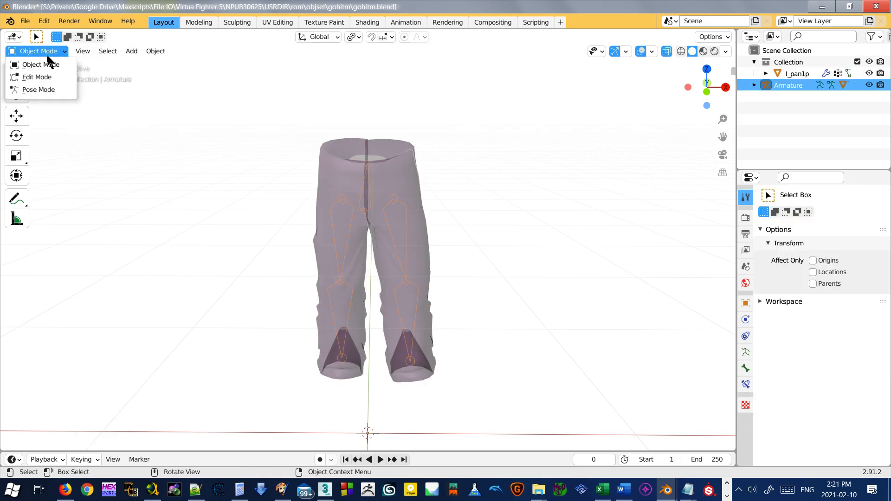
{"action": "left_click", "coordinate": [40, 87]}
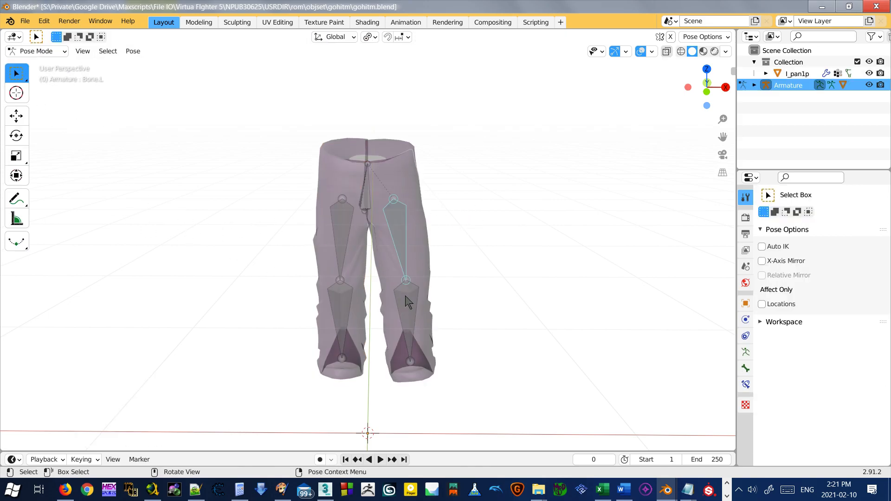
Step: Select all bones of the armature and clear all their pose transforms
{"action": "key", "text": "i"}
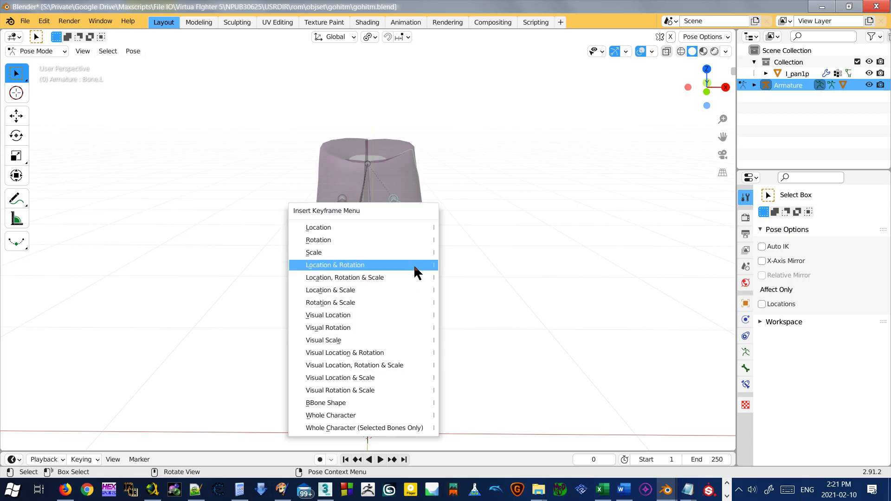
{"action": "left_click", "coordinate": [408, 277]}
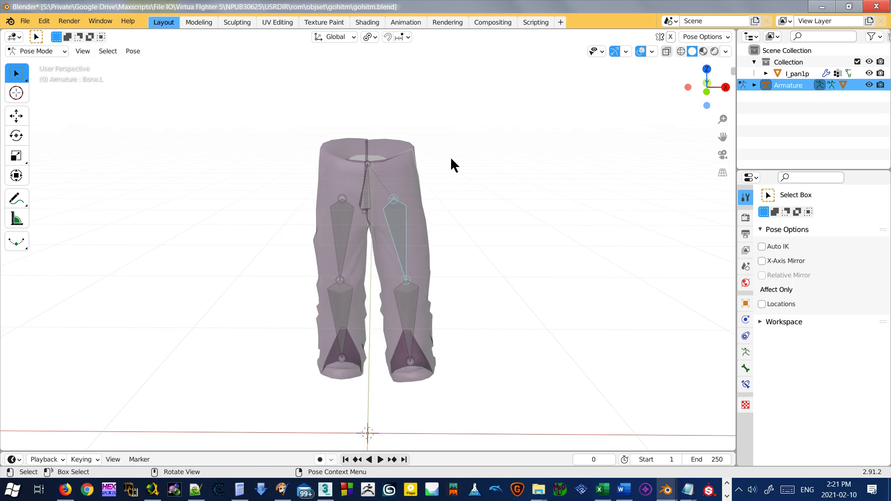
{"action": "left_click_drag", "start_coordinate": [226, 95], "coordinate": [455, 278]}
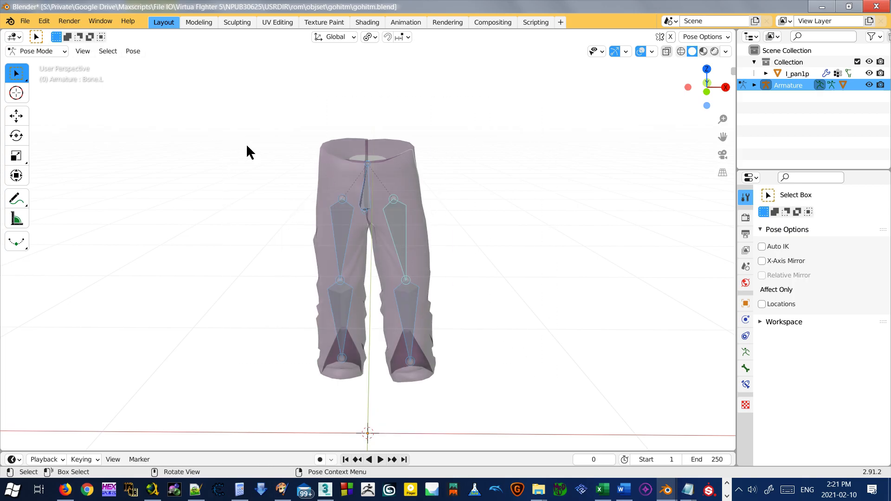
{"action": "left_click", "coordinate": [133, 51]}
{"action": "mouse_move", "coordinate": [185, 76]}
{"action": "left_click", "coordinate": [271, 80]}
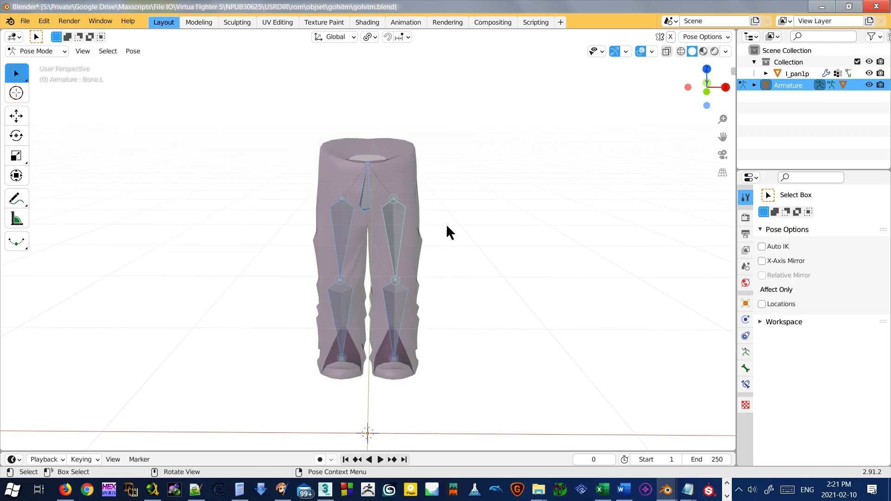
Step: Insert a Location, Rotation & Scale keyframe for all bones at frame 0, temporarily enlarging the timeline to show it
{"action": "middle_click_drag", "start_coordinate": [374, 299], "coordinate": [445, 302]}
{"action": "scroll", "coordinate": [160, 437], "scroll_direction": "up", "scroll_amount": 1}
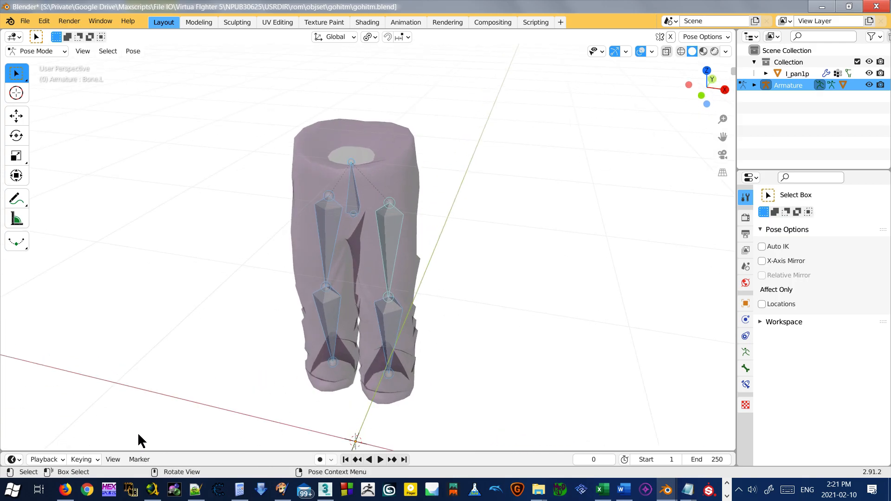
{"action": "left_click_drag", "start_coordinate": [64, 451], "coordinate": [74, 375]}
{"action": "mouse_move", "coordinate": [27, 407]}
{"action": "left_mouse_down"}
{"action": "mouse_move", "coordinate": [308, 413]}
{"action": "mouse_move", "coordinate": [706, 403]}
{"action": "mouse_move", "coordinate": [144, 370]}
{"action": "mouse_move", "coordinate": [21, 401]}
{"action": "left_mouse_up"}
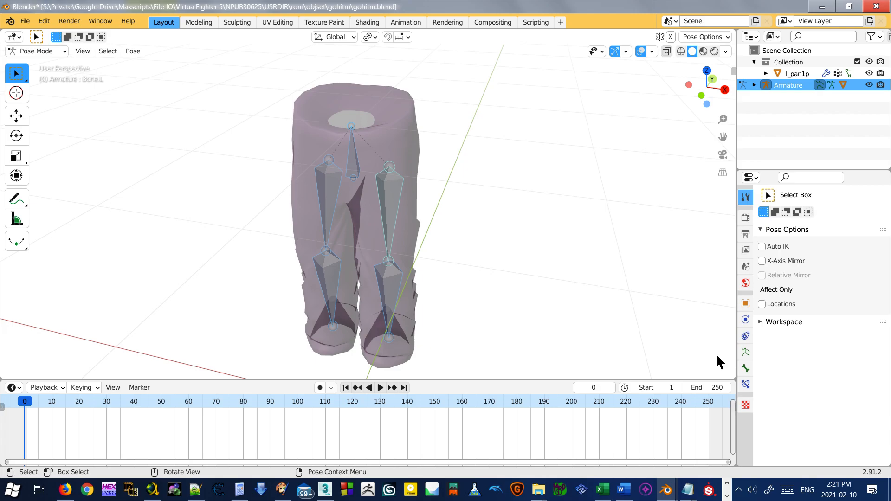
{"action": "scroll", "coordinate": [352, 132], "scroll_direction": "down", "scroll_amount": 3}
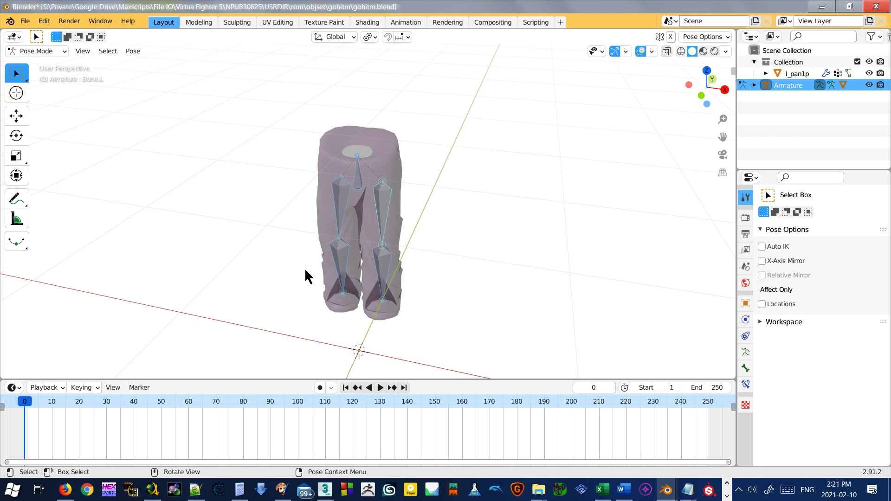
{"action": "key", "text": "i"}
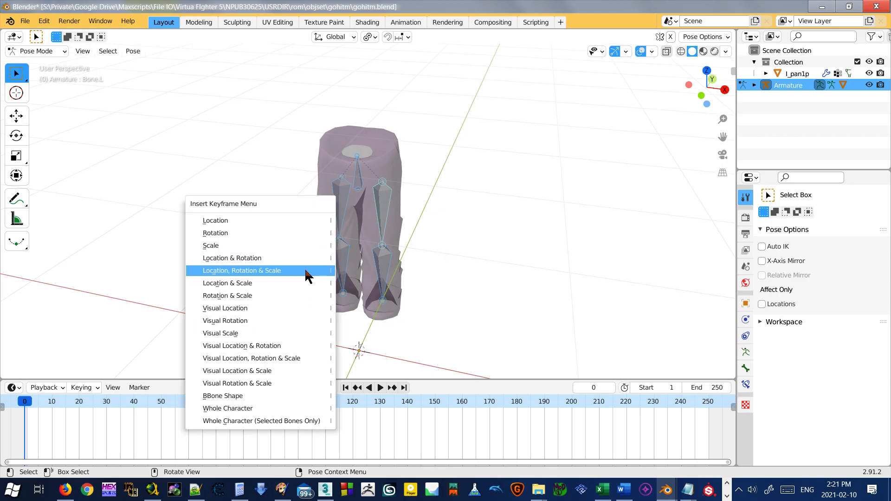
{"action": "left_click", "coordinate": [280, 271]}
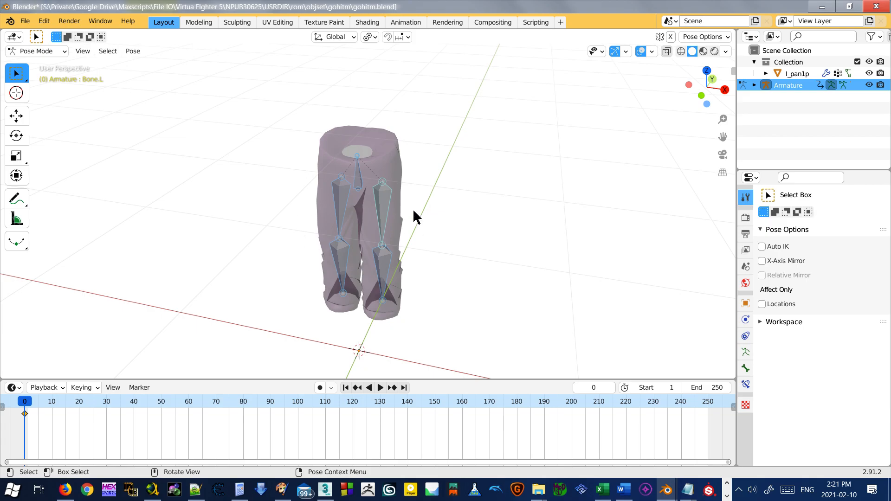
{"action": "left_click_drag", "start_coordinate": [338, 376], "coordinate": [338, 401]}
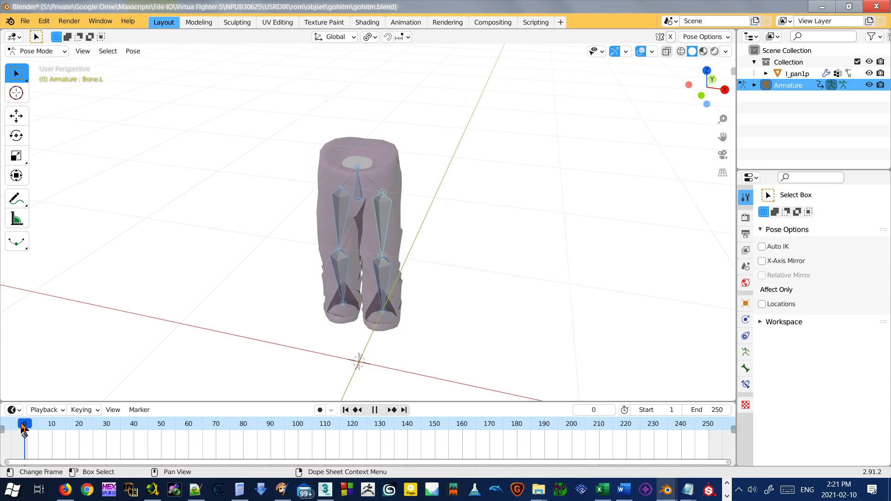
{"action": "left_click_drag", "start_coordinate": [313, 402], "coordinate": [310, 451]}
Step: Return to Object Mode, select the armature followed by the pants mesh, and enter Weight Paint mode
{"action": "left_click", "coordinate": [27, 52]}
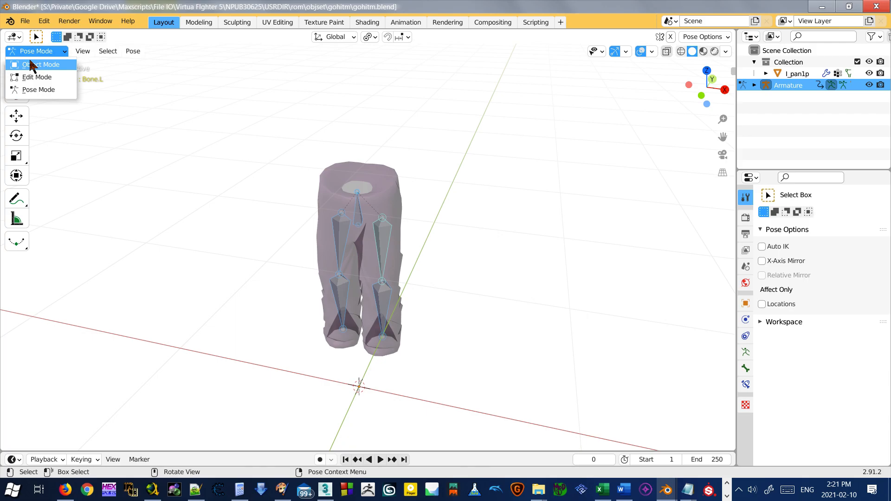
{"action": "left_click", "coordinate": [31, 63]}
{"action": "scroll", "coordinate": [429, 179], "scroll_direction": "up", "scroll_amount": 3}
{"action": "left_click", "coordinate": [407, 182]}
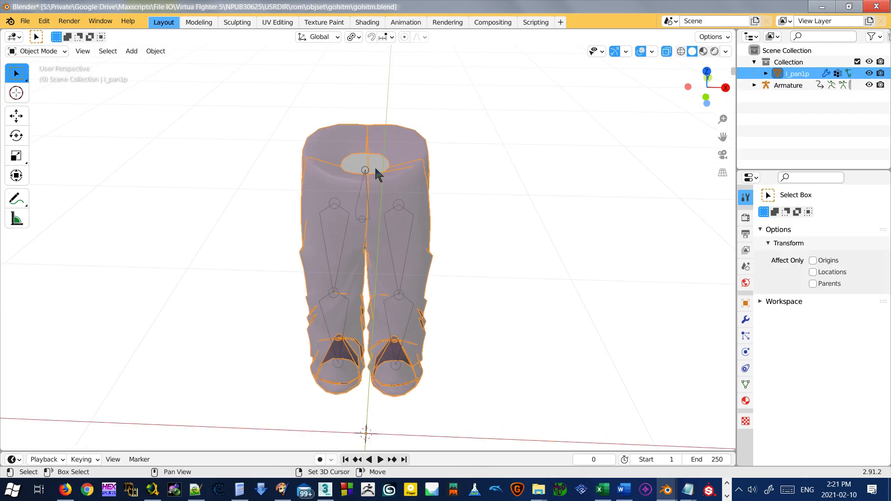
{"action": "left_click", "coordinate": [362, 209], "text": "shift"}
{"action": "left_click", "coordinate": [371, 183]}
{"action": "left_click", "coordinate": [273, 162]}
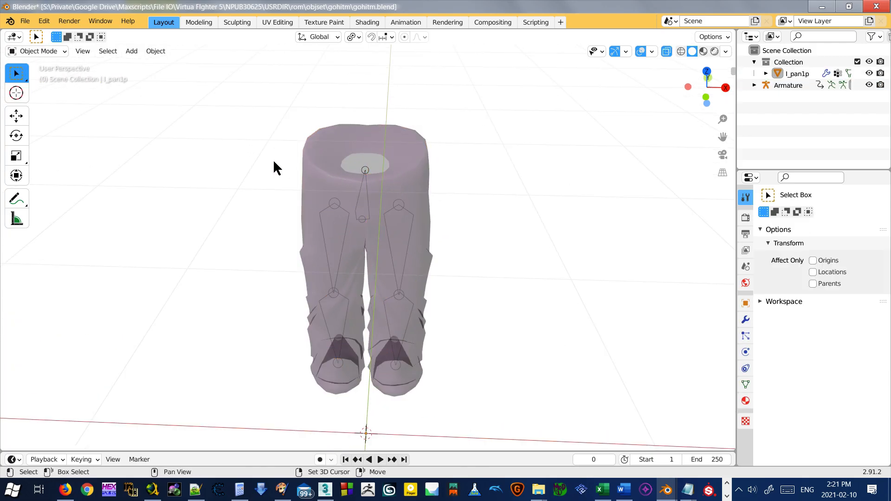
{"action": "left_click", "coordinate": [370, 188]}
{"action": "left_click", "coordinate": [415, 184], "text": "shift"}
{"action": "left_click", "coordinate": [37, 51]}
{"action": "left_click", "coordinate": [60, 104]}
Step: Rotate Bone.L from the front so that the thigh swings out sideways
{"action": "mouse_move", "coordinate": [366, 253]}
{"action": "middle_mouse_down"}
{"action": "mouse_move", "coordinate": [392, 255]}
{"action": "mouse_move", "coordinate": [360, 231]}
{"action": "middle_mouse_up"}
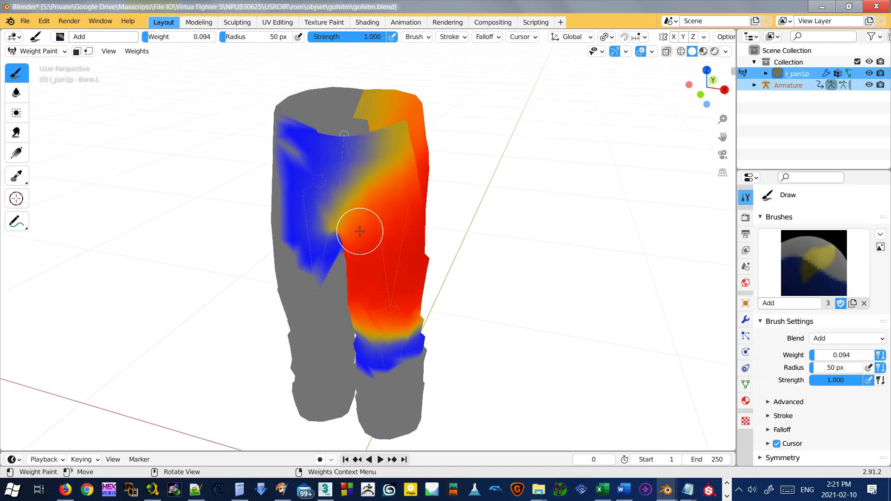
{"action": "middle_click_drag", "start_coordinate": [365, 272], "coordinate": [417, 258]}
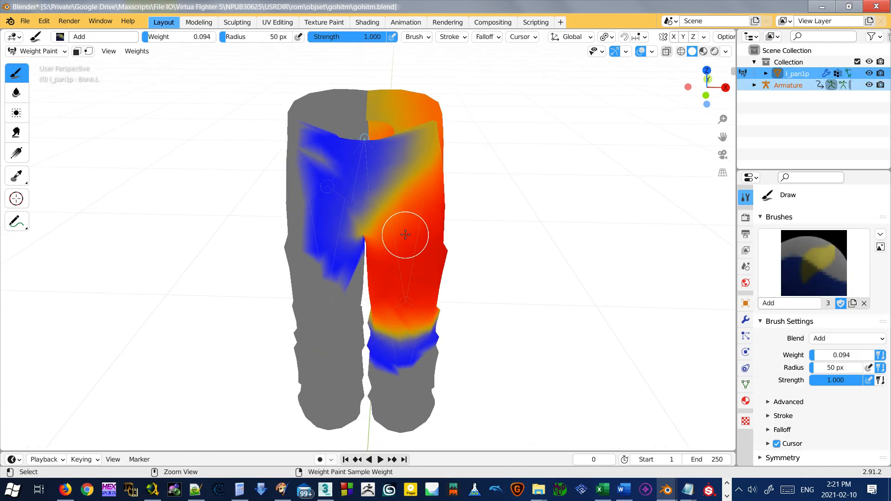
{"action": "middle_click_drag", "start_coordinate": [419, 303], "coordinate": [420, 231]}
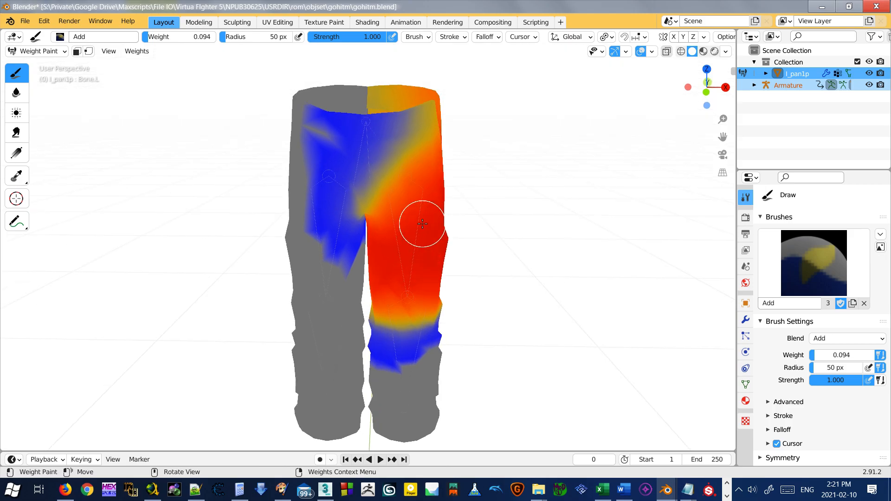
{"action": "key", "text": "r"}
{"action": "left_click", "coordinate": [508, 155]}
Step: Select Bone.001.L and rotate it by about -91.7° around the view axis, and inspect the bent knee
{"action": "middle_click_drag", "start_coordinate": [516, 325], "coordinate": [402, 339]}
{"action": "left_click", "coordinate": [435, 370], "text": "ctrl"}
{"action": "key", "text": "r"}
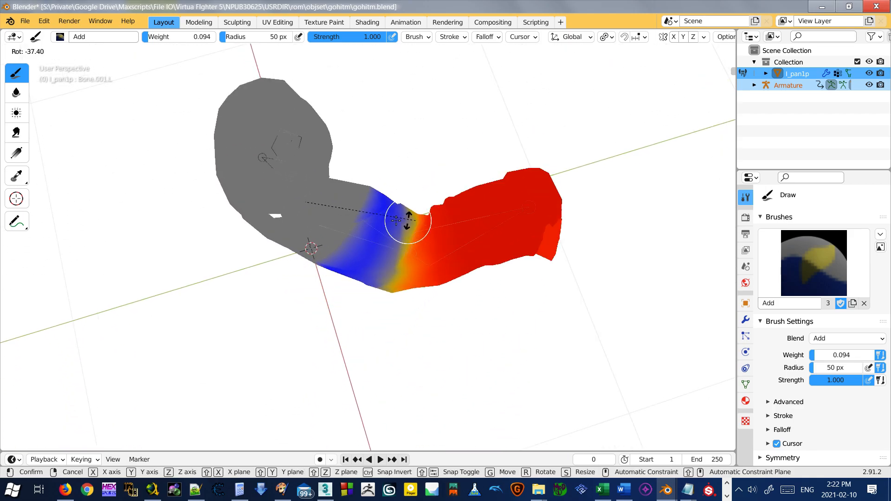
{"action": "left_click", "coordinate": [389, 274]}
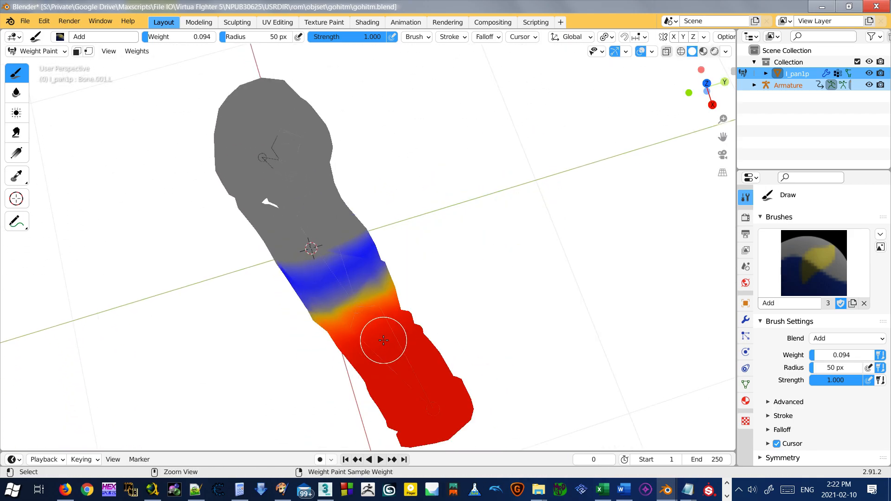
{"action": "key", "text": "r"}
{"action": "left_click", "coordinate": [407, 259]}
{"action": "middle_click_drag", "start_coordinate": [406, 259], "coordinate": [377, 205]}
{"action": "scroll", "coordinate": [372, 183], "scroll_direction": "up", "scroll_amount": 1}
{"action": "scroll", "coordinate": [368, 273], "scroll_direction": "up", "scroll_amount": 1}
{"action": "scroll", "coordinate": [368, 272], "scroll_direction": "down", "scroll_amount": 2}
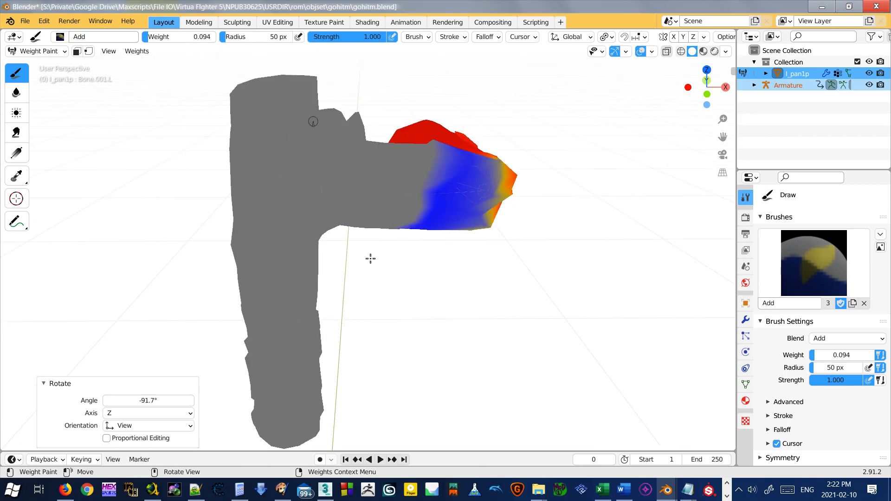
Step: Advance the timeline to frame 1 and undo the last edit
{"action": "key", "text": "Right"}
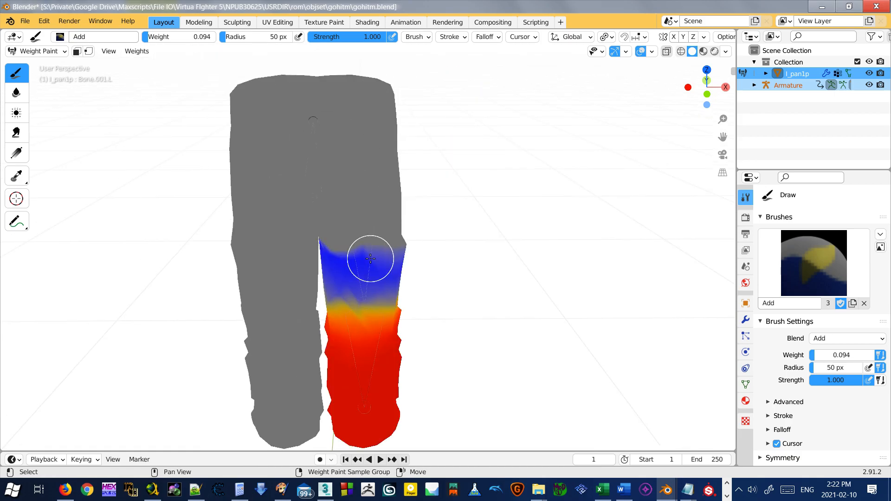
{"action": "left_click", "coordinate": [370, 228]}
{"action": "key", "text": "ctrl+z"}
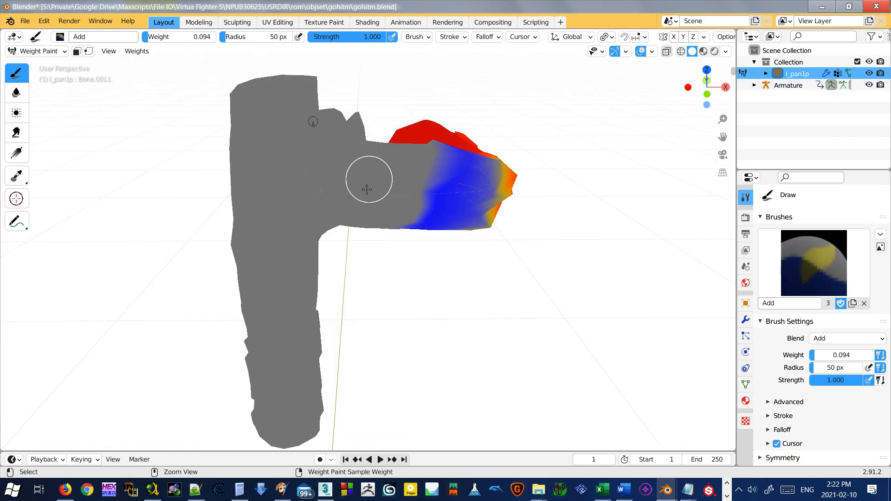
Step: Try rotating Bone.R by about 85.5° around the view axis, inspect the deformation, and undo the test rotations
{"action": "middle_click_drag", "start_coordinate": [328, 251], "coordinate": [325, 272]}
{"action": "left_click", "coordinate": [281, 251], "text": "ctrl"}
{"action": "middle_click_drag", "start_coordinate": [281, 251], "coordinate": [394, 242]}
{"action": "key", "text": "r"}
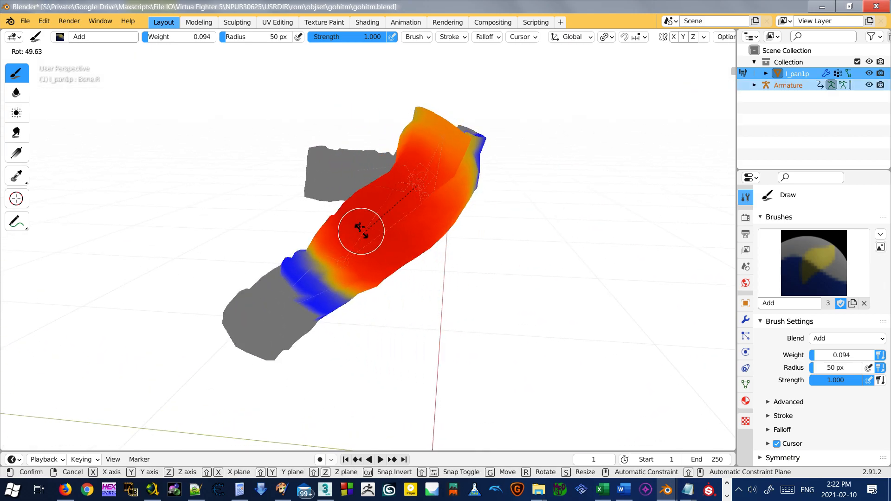
{"action": "left_click", "coordinate": [460, 258]}
{"action": "middle_click_drag", "start_coordinate": [460, 258], "coordinate": [386, 252]}
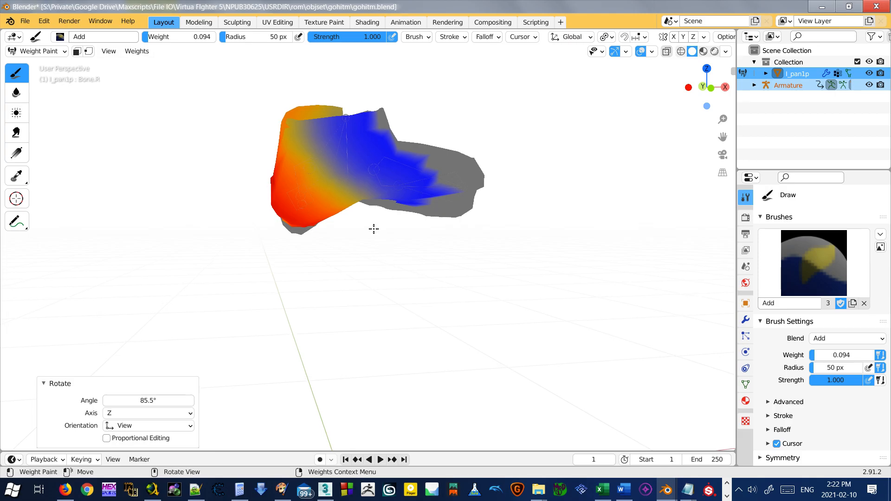
{"action": "key", "text": "ctrl+z"}
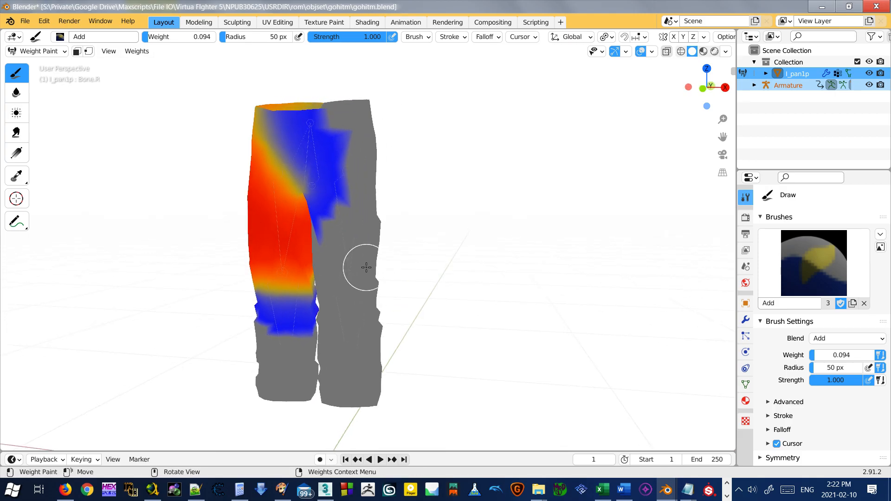
Step: Check the brush's blend options and paint Bone.R weight of 0.094 onto the front of the opposite leg
{"action": "scroll", "coordinate": [492, 268], "scroll_direction": "down", "scroll_amount": 2}
{"action": "middle_click_drag", "start_coordinate": [433, 254], "coordinate": [497, 265], "text": "shift"}
{"action": "scroll", "coordinate": [392, 234], "scroll_direction": "up", "scroll_amount": 2}
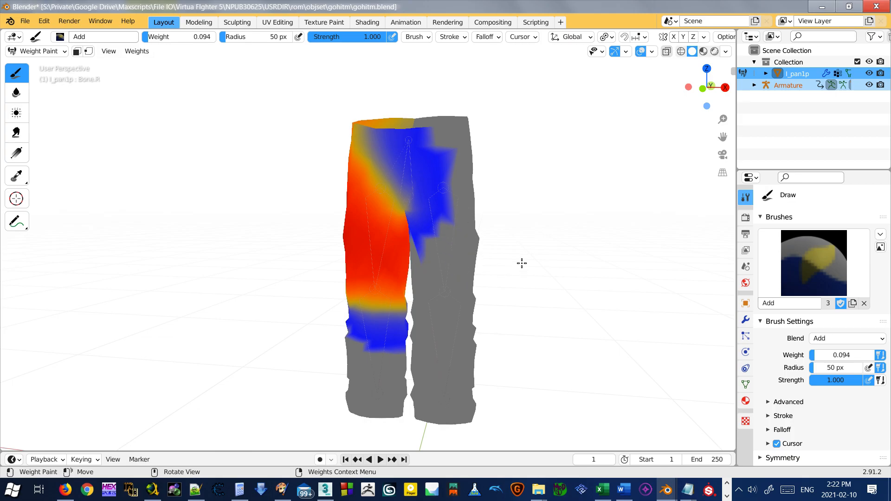
{"action": "mouse_move", "coordinate": [468, 213]}
{"action": "middle_mouse_down"}
{"action": "mouse_move", "coordinate": [490, 217]}
{"action": "mouse_move", "coordinate": [457, 212]}
{"action": "middle_mouse_up"}
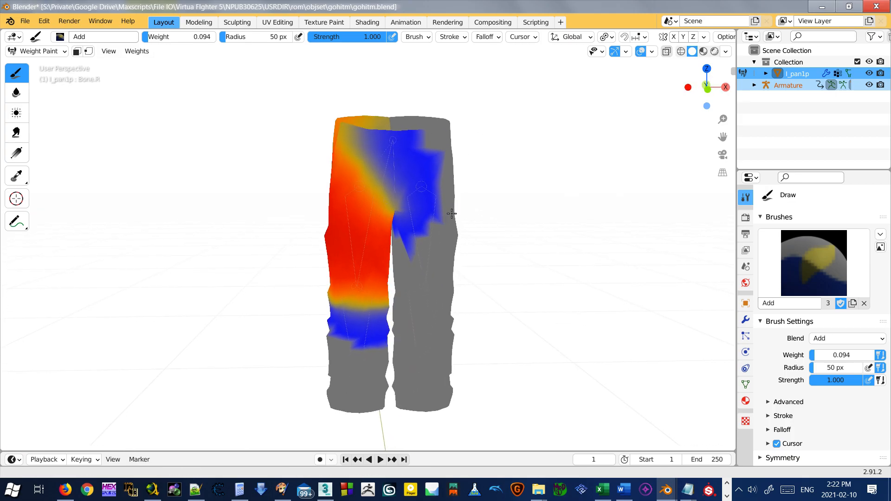
{"action": "left_click", "coordinate": [414, 37]}
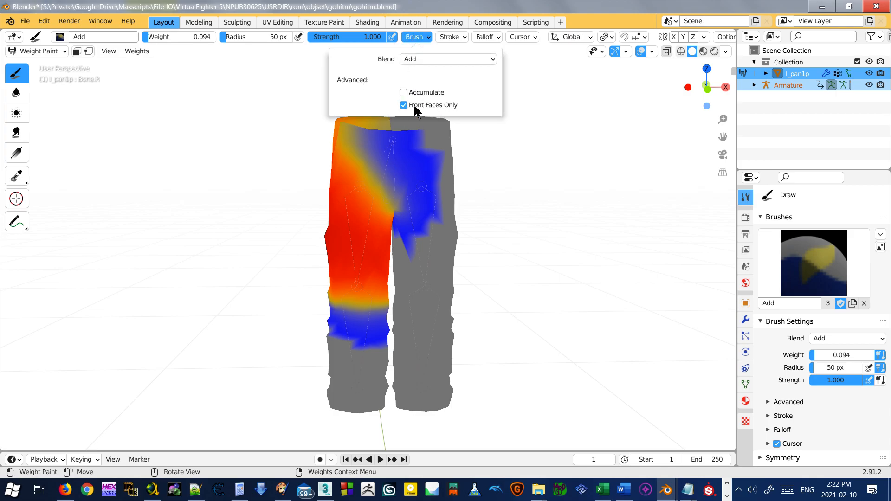
{"action": "mouse_move", "coordinate": [427, 276]}
{"action": "left_mouse_down"}
{"action": "mouse_move", "coordinate": [425, 258]}
{"action": "mouse_move", "coordinate": [473, 294]}
{"action": "left_mouse_up"}
{"action": "mouse_move", "coordinate": [473, 294]}
{"action": "middle_mouse_down"}
{"action": "mouse_move", "coordinate": [524, 302]}
{"action": "mouse_move", "coordinate": [427, 314]}
{"action": "middle_mouse_up"}
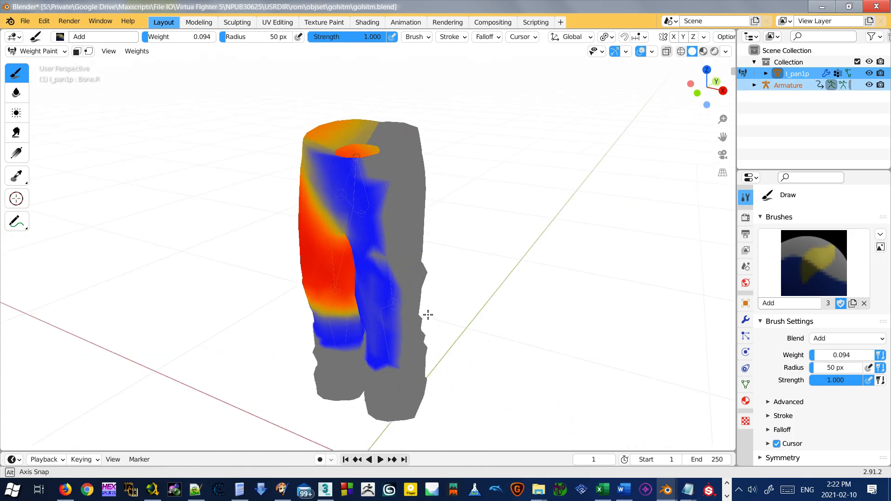
Step: Set the brush's falloff shape to Projected and paint more Bone.R weight over the opposite leg from several sides
{"action": "left_click", "coordinate": [428, 37]}
{"action": "mouse_move", "coordinate": [477, 41]}
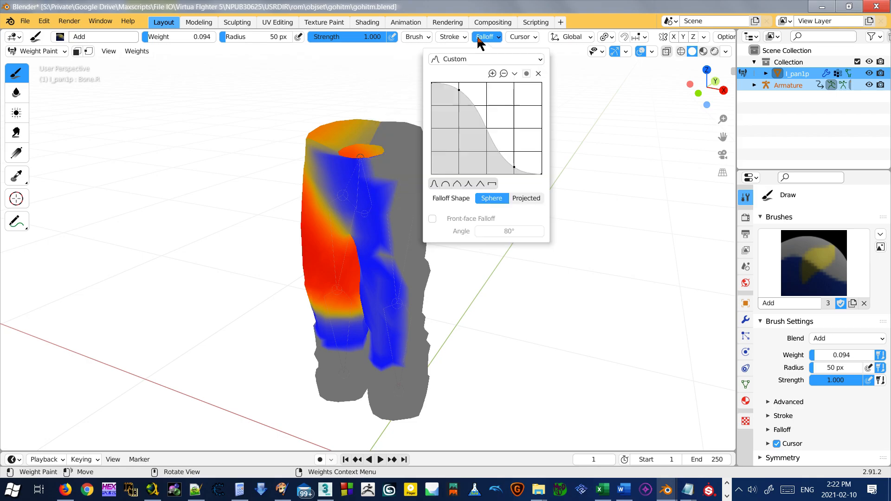
{"action": "left_click", "coordinate": [522, 199]}
{"action": "middle_click_drag", "start_coordinate": [469, 260], "coordinate": [430, 269]}
{"action": "mouse_move", "coordinate": [431, 268]}
{"action": "left_mouse_down"}
{"action": "mouse_move", "coordinate": [421, 255]}
{"action": "mouse_move", "coordinate": [427, 306]}
{"action": "left_mouse_up"}
{"action": "mouse_move", "coordinate": [433, 255]}
{"action": "left_mouse_down"}
{"action": "mouse_move", "coordinate": [426, 299]}
{"action": "mouse_move", "coordinate": [441, 346]}
{"action": "left_mouse_up"}
{"action": "mouse_move", "coordinate": [441, 346]}
{"action": "middle_mouse_down"}
{"action": "mouse_move", "coordinate": [322, 278]}
{"action": "mouse_move", "coordinate": [269, 273]}
{"action": "middle_mouse_up"}
{"action": "mouse_move", "coordinate": [301, 250]}
{"action": "left_mouse_down"}
{"action": "mouse_move", "coordinate": [306, 331]}
{"action": "mouse_move", "coordinate": [294, 255]}
{"action": "left_mouse_up"}
{"action": "mouse_move", "coordinate": [294, 254]}
{"action": "middle_mouse_down"}
{"action": "mouse_move", "coordinate": [510, 255]}
{"action": "mouse_move", "coordinate": [451, 272]}
{"action": "middle_mouse_up"}
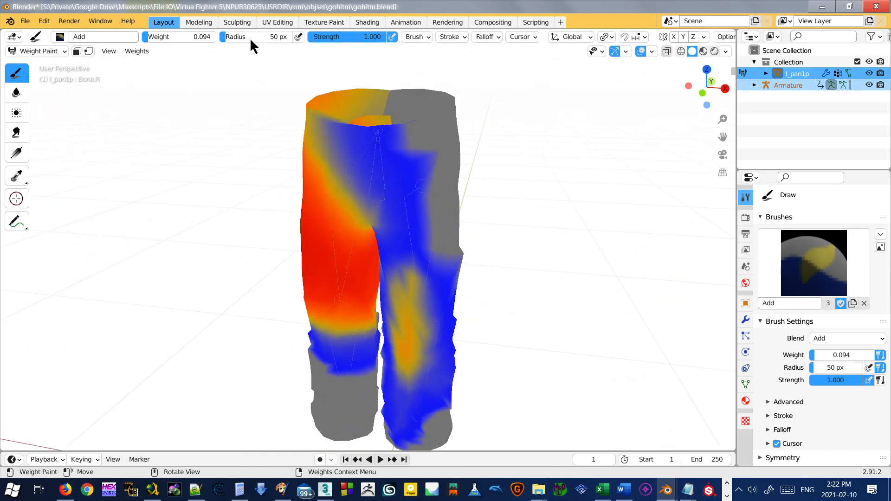
Step: Set the brush weight to 1.000 and its radius to 500 px, checking the falloff settings and brush coverage
{"action": "left_click_drag", "start_coordinate": [152, 39], "coordinate": [252, 37]}
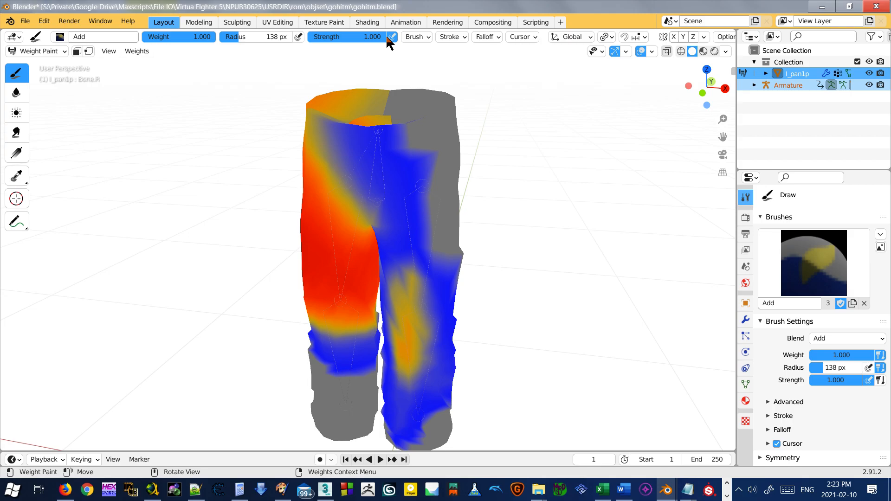
{"action": "left_click", "coordinate": [487, 37]}
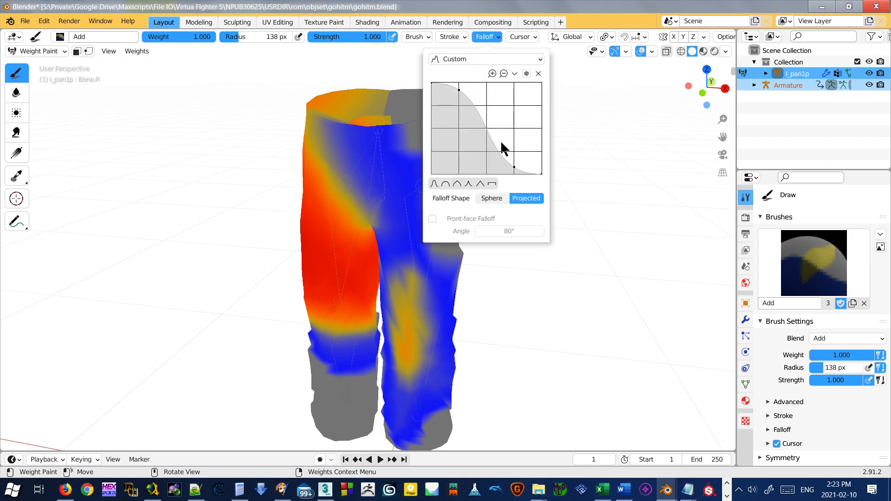
{"action": "scroll", "coordinate": [403, 146], "scroll_direction": "down", "scroll_amount": 7}
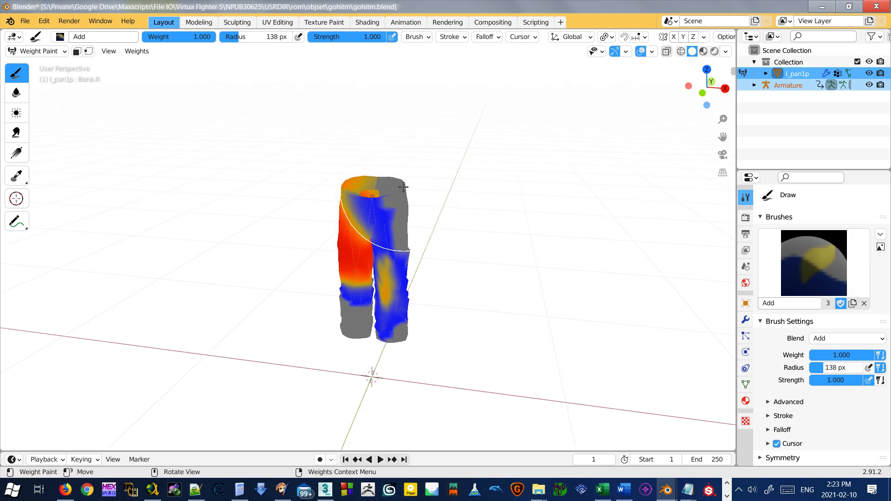
{"action": "scroll", "coordinate": [366, 145], "scroll_direction": "up", "scroll_amount": 4}
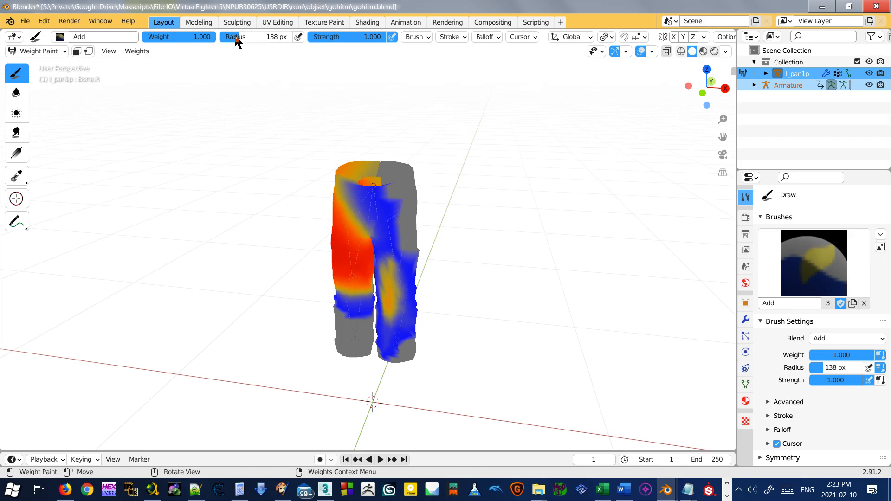
{"action": "left_click_drag", "start_coordinate": [237, 41], "coordinate": [297, 41]}
{"action": "scroll", "coordinate": [363, 263], "scroll_direction": "down", "scroll_amount": 6}
{"action": "scroll", "coordinate": [368, 259], "scroll_direction": "up", "scroll_amount": 5}
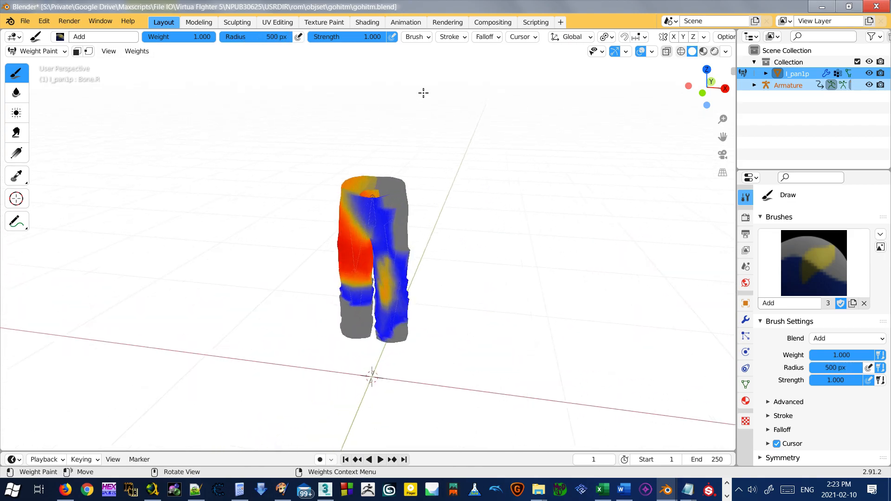
Step: Check the brush's cursor display options, including cursor color and falloff opacity
{"action": "left_click", "coordinate": [517, 41]}
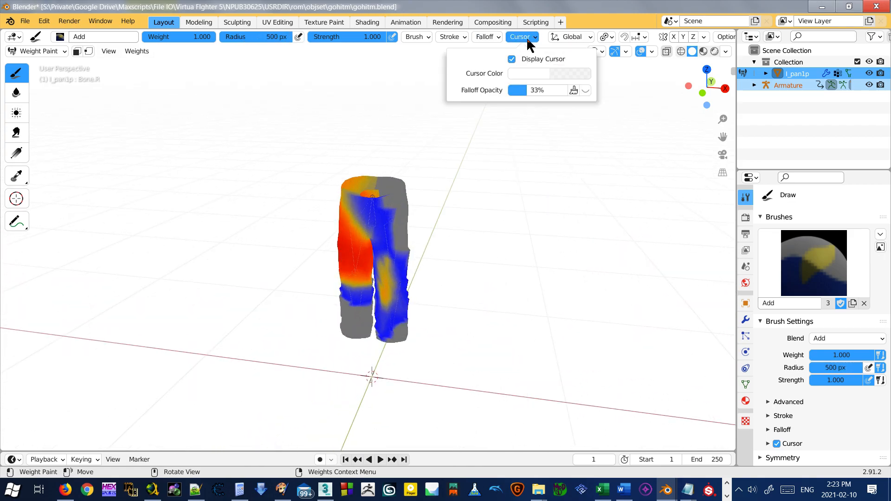
{"action": "left_click", "coordinate": [523, 71]}
{"action": "left_click_drag", "start_coordinate": [557, 135], "coordinate": [548, 169]}
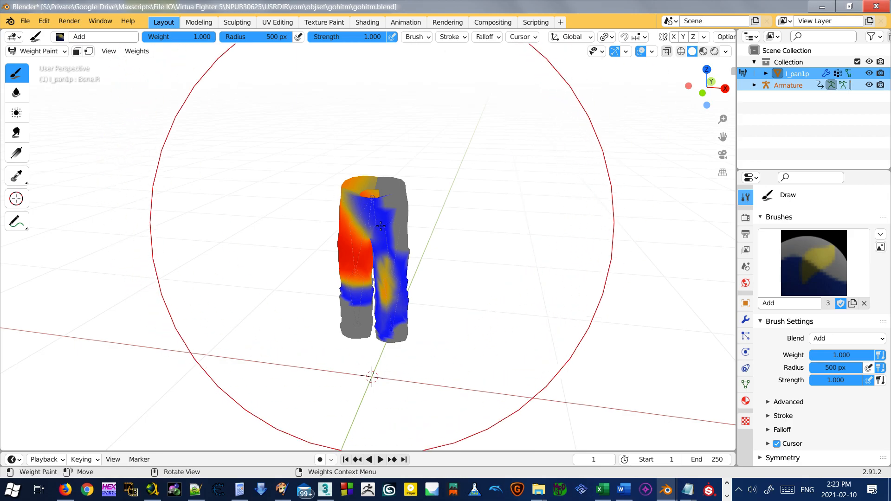
Step: Examine how much of the pants the 500 px brush circle covers from near, far and different angles
{"action": "scroll", "coordinate": [390, 225], "scroll_direction": "down", "scroll_amount": 3}
{"action": "scroll", "coordinate": [382, 253], "scroll_direction": "up", "scroll_amount": 8}
{"action": "scroll", "coordinate": [382, 252], "scroll_direction": "down", "scroll_amount": 10}
{"action": "scroll", "coordinate": [379, 236], "scroll_direction": "up", "scroll_amount": 8}
{"action": "scroll", "coordinate": [376, 238], "scroll_direction": "down", "scroll_amount": 10}
{"action": "scroll", "coordinate": [369, 242], "scroll_direction": "up", "scroll_amount": 6}
{"action": "scroll", "coordinate": [371, 238], "scroll_direction": "down", "scroll_amount": 4}
{"action": "scroll", "coordinate": [370, 242], "scroll_direction": "down", "scroll_amount": 2}
{"action": "scroll", "coordinate": [370, 241], "scroll_direction": "up", "scroll_amount": 9}
{"action": "mouse_move", "coordinate": [370, 239]}
{"action": "middle_mouse_down"}
{"action": "mouse_move", "coordinate": [417, 225]}
{"action": "mouse_move", "coordinate": [416, 246]}
{"action": "mouse_move", "coordinate": [427, 201]}
{"action": "mouse_move", "coordinate": [397, 199]}
{"action": "middle_mouse_up"}
{"action": "scroll", "coordinate": [352, 139], "scroll_direction": "down", "scroll_amount": 5}
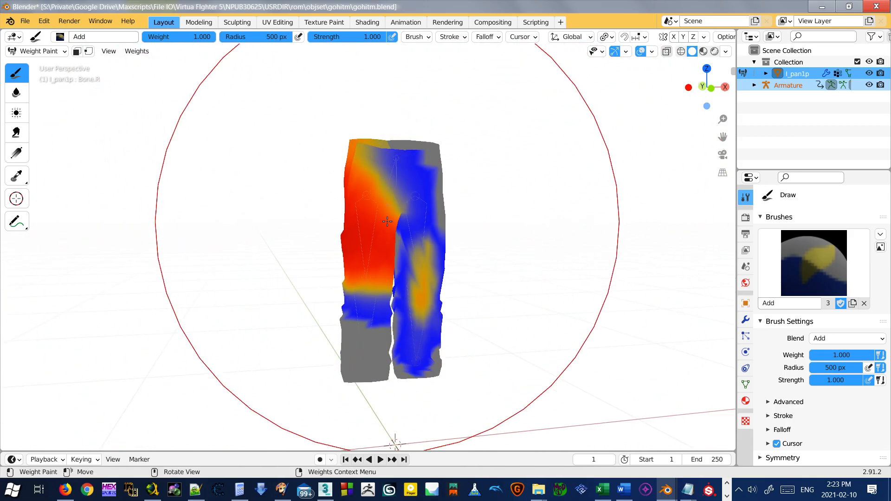
{"action": "scroll", "coordinate": [388, 224], "scroll_direction": "up", "scroll_amount": 6}
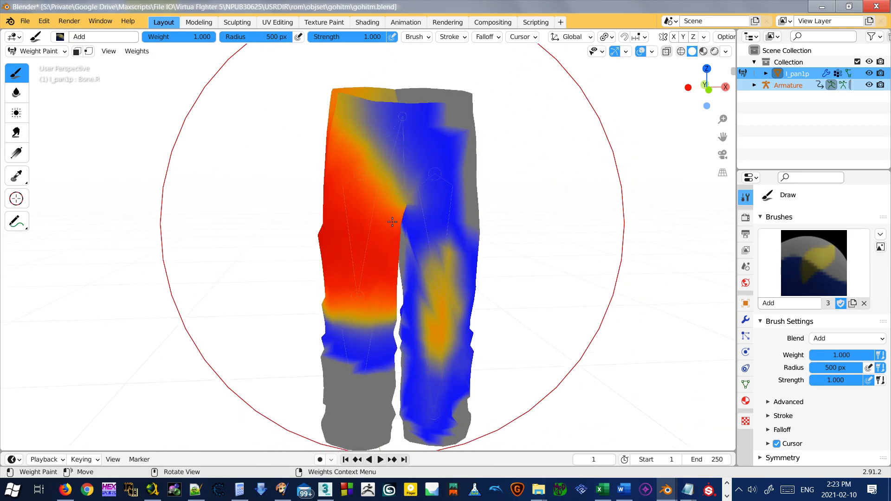
{"action": "scroll", "coordinate": [399, 183], "scroll_direction": "up", "scroll_amount": 1}
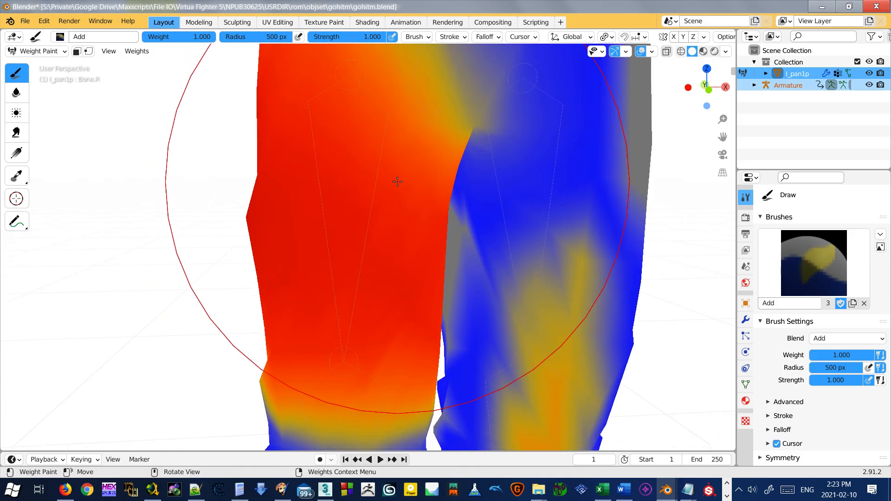
{"action": "scroll", "coordinate": [382, 188], "scroll_direction": "down", "scroll_amount": 2}
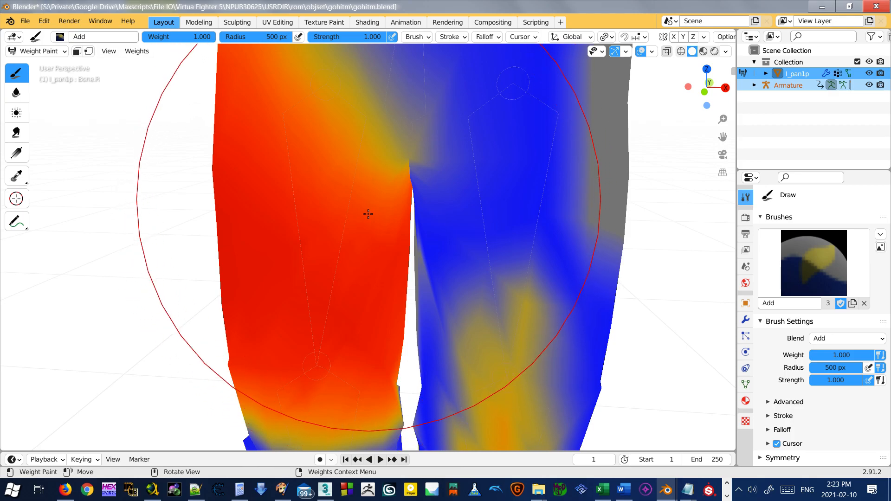
{"action": "scroll", "coordinate": [366, 207], "scroll_direction": "down", "scroll_amount": 2}
{"action": "scroll", "coordinate": [368, 202], "scroll_direction": "down", "scroll_amount": 5}
{"action": "scroll", "coordinate": [366, 222], "scroll_direction": "up", "scroll_amount": 3}
{"action": "scroll", "coordinate": [363, 240], "scroll_direction": "down", "scroll_amount": 6}
{"action": "scroll", "coordinate": [363, 241], "scroll_direction": "up", "scroll_amount": 5}
{"action": "scroll", "coordinate": [377, 177], "scroll_direction": "down", "scroll_amount": 4}
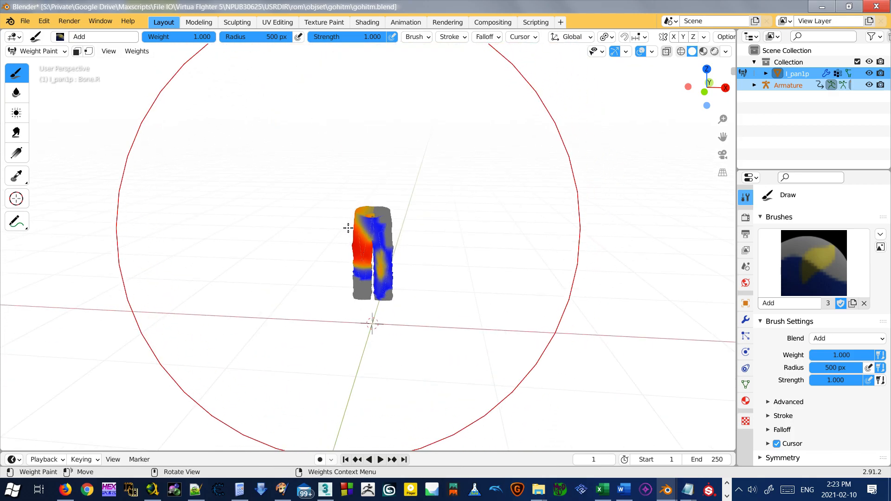
{"action": "middle_click_drag", "start_coordinate": [349, 273], "coordinate": [360, 292]}
{"action": "scroll", "coordinate": [382, 318], "scroll_direction": "up", "scroll_amount": 6}
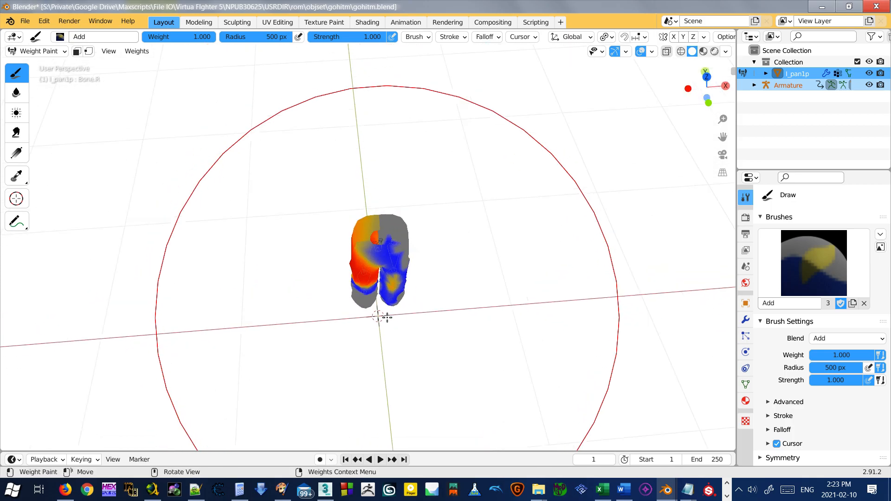
{"action": "scroll", "coordinate": [382, 312], "scroll_direction": "down", "scroll_amount": 4}
{"action": "middle_click_drag", "start_coordinate": [382, 357], "coordinate": [389, 216]}
{"action": "scroll", "coordinate": [389, 216], "scroll_direction": "up", "scroll_amount": 2}
{"action": "middle_click_drag", "start_coordinate": [417, 260], "coordinate": [417, 240]}
{"action": "scroll", "coordinate": [417, 241], "scroll_direction": "up", "scroll_amount": 1}
{"action": "scroll", "coordinate": [417, 241], "scroll_direction": "down", "scroll_amount": 10}
{"action": "scroll", "coordinate": [384, 244], "scroll_direction": "up", "scroll_amount": 8}
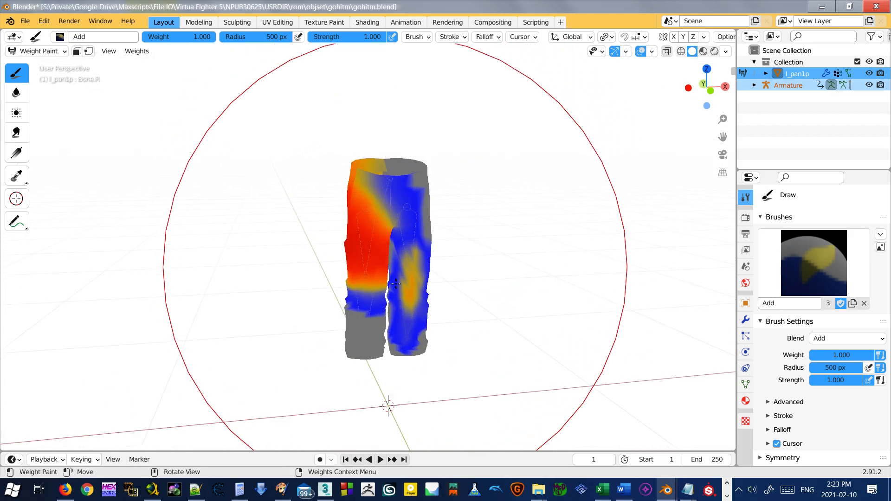
{"action": "scroll", "coordinate": [391, 264], "scroll_direction": "down", "scroll_amount": 9}
{"action": "scroll", "coordinate": [391, 273], "scroll_direction": "up", "scroll_amount": 7}
Step: Set the brush radius to 36 px and compare its coverage of the pants at close and distant views
{"action": "mouse_move", "coordinate": [255, 37]}
{"action": "left_mouse_down"}
{"action": "mouse_move", "coordinate": [227, 37]}
{"action": "mouse_move", "coordinate": [259, 36]}
{"action": "left_mouse_up"}
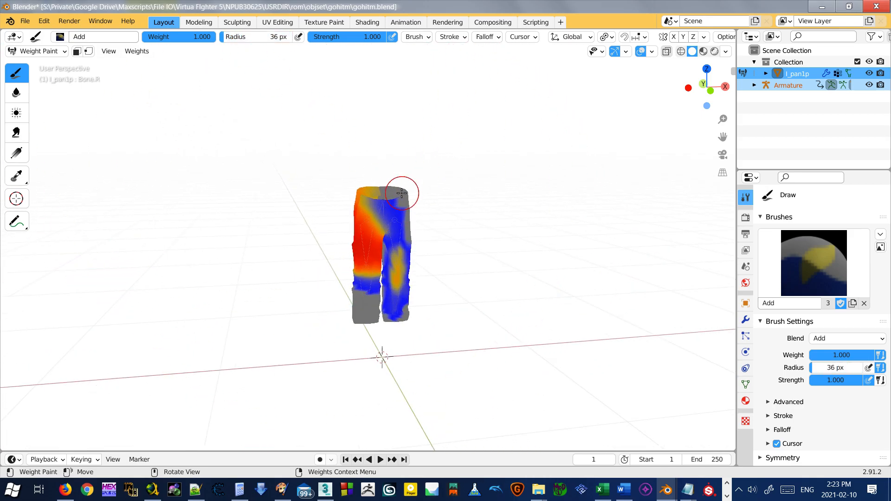
{"action": "scroll", "coordinate": [418, 208], "scroll_direction": "up", "scroll_amount": 6}
{"action": "scroll", "coordinate": [420, 240], "scroll_direction": "up", "scroll_amount": 2}
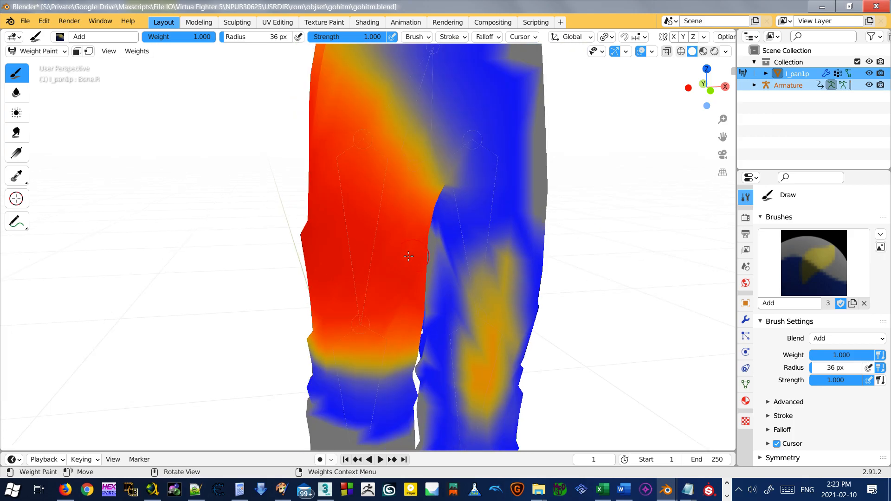
{"action": "scroll", "coordinate": [383, 251], "scroll_direction": "down", "scroll_amount": 10}
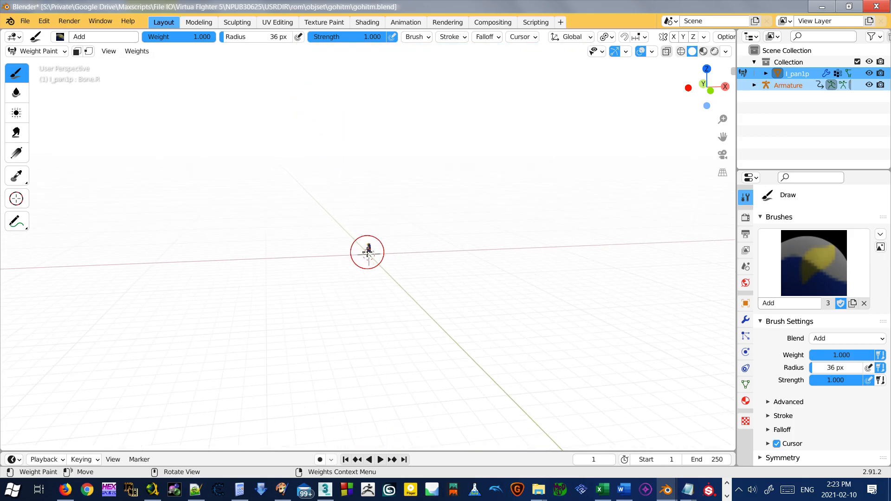
{"action": "scroll", "coordinate": [365, 251], "scroll_direction": "up", "scroll_amount": 9}
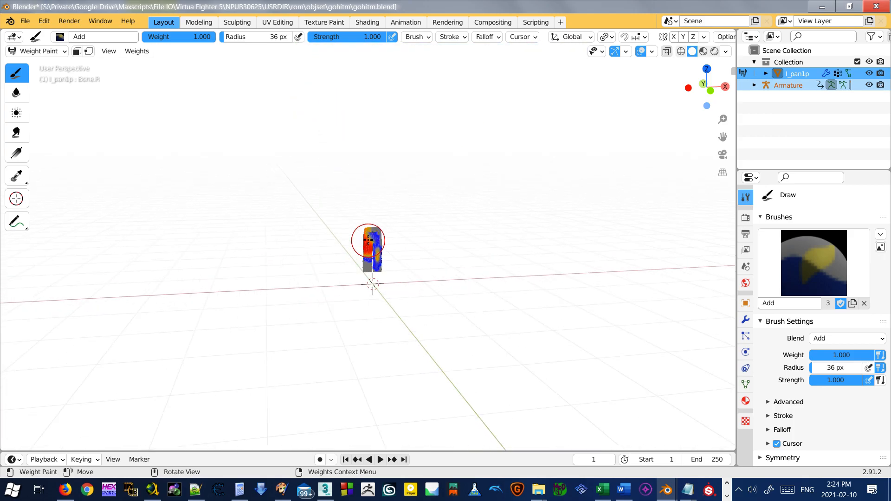
{"action": "scroll", "coordinate": [423, 246], "scroll_direction": "down", "scroll_amount": 1}
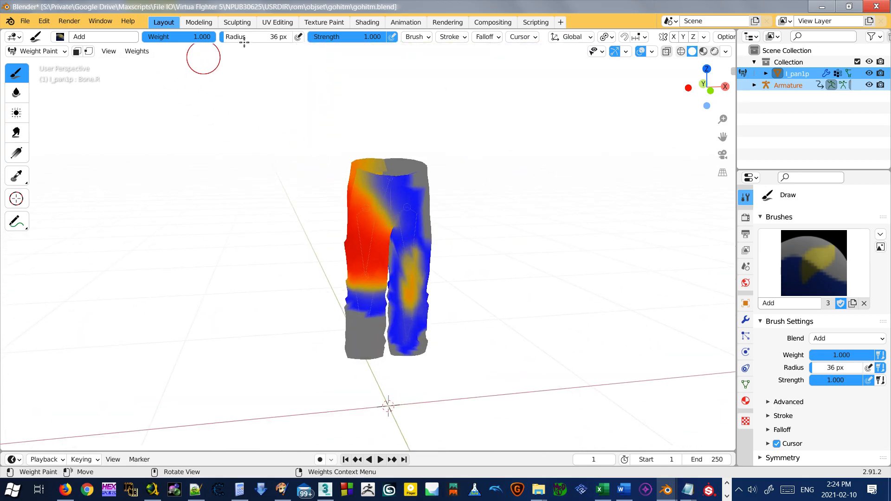
Step: Set the brush radius to 281 px and check its size against the pants
{"action": "left_click_drag", "start_coordinate": [238, 36], "coordinate": [259, 36]}
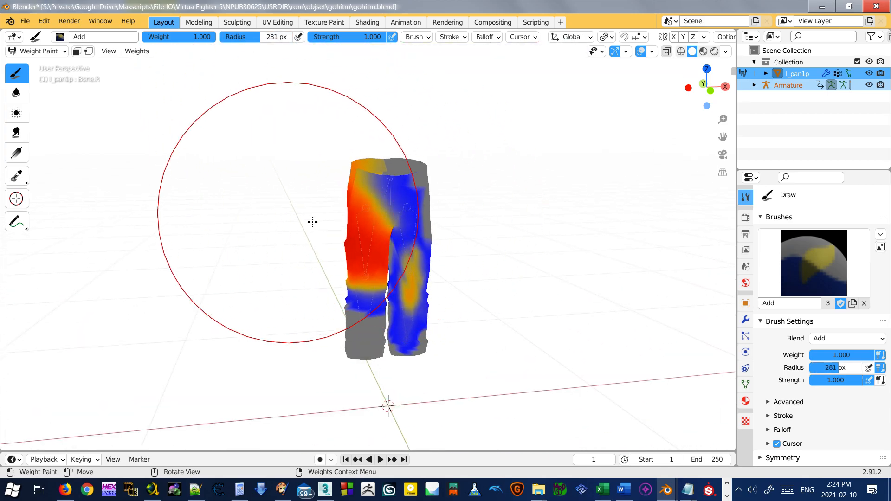
{"action": "middle_click_drag", "start_coordinate": [393, 226], "coordinate": [389, 234]}
{"action": "scroll", "coordinate": [388, 236], "scroll_direction": "up", "scroll_amount": 1}
{"action": "scroll", "coordinate": [388, 244], "scroll_direction": "down", "scroll_amount": 2}
{"action": "scroll", "coordinate": [384, 247], "scroll_direction": "up", "scroll_amount": 1}
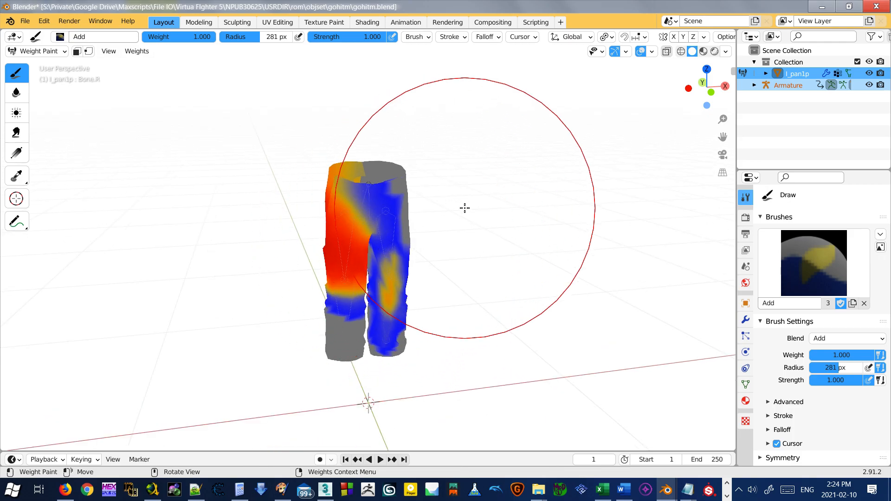
Step: Enable Accumulate for the brush and paint Bone.R weight of 1.000 over the waist and both legs from the front
{"action": "left_click", "coordinate": [413, 36]}
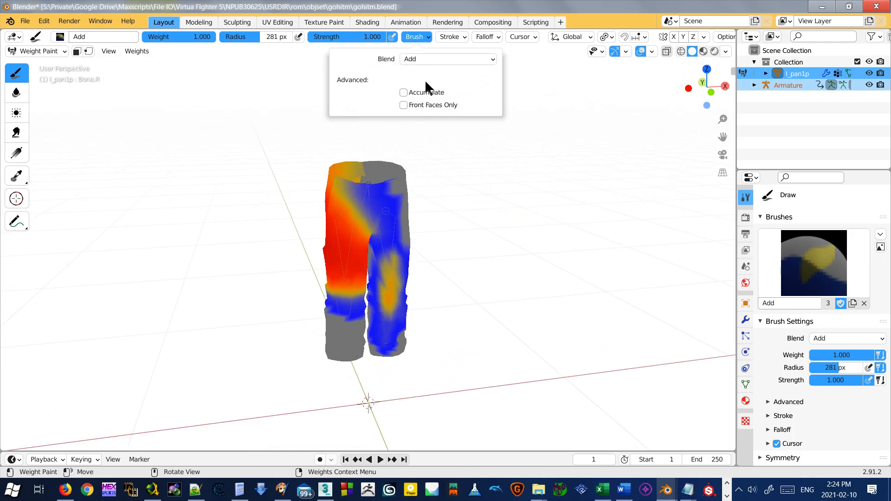
{"action": "middle_click_drag", "start_coordinate": [496, 242], "coordinate": [482, 241]}
{"action": "scroll", "coordinate": [457, 242], "scroll_direction": "up", "scroll_amount": 2}
{"action": "middle_click_drag", "start_coordinate": [424, 243], "coordinate": [393, 236]}
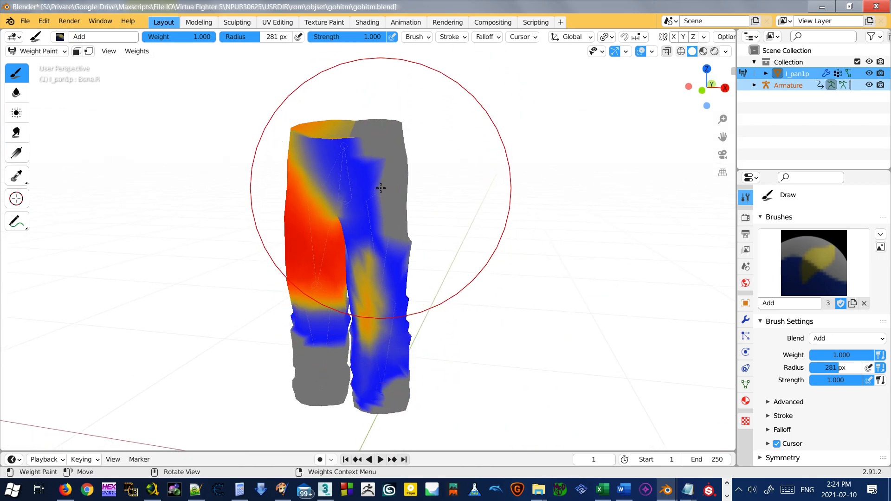
{"action": "mouse_move", "coordinate": [380, 242]}
{"action": "left_mouse_down"}
{"action": "mouse_move", "coordinate": [388, 266]}
{"action": "mouse_move", "coordinate": [383, 175]}
{"action": "mouse_move", "coordinate": [374, 229]}
{"action": "mouse_move", "coordinate": [388, 386]}
{"action": "mouse_move", "coordinate": [392, 343]}
{"action": "left_mouse_up"}
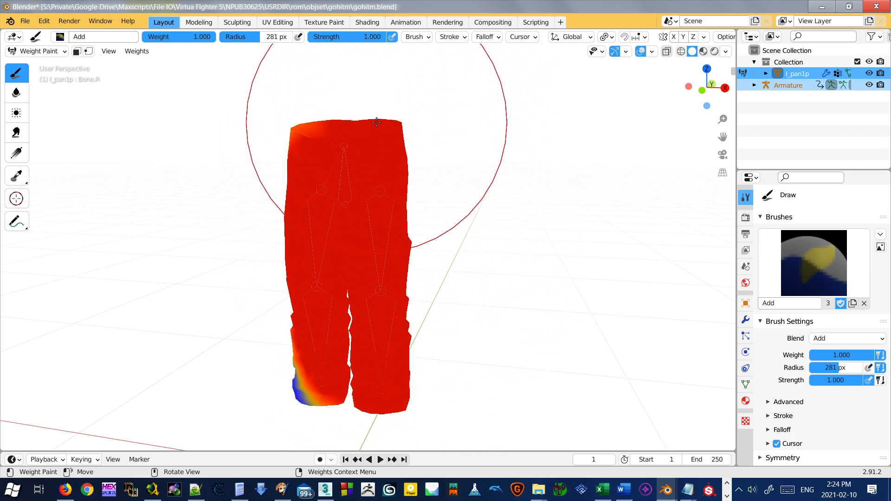
{"action": "left_click", "coordinate": [413, 37]}
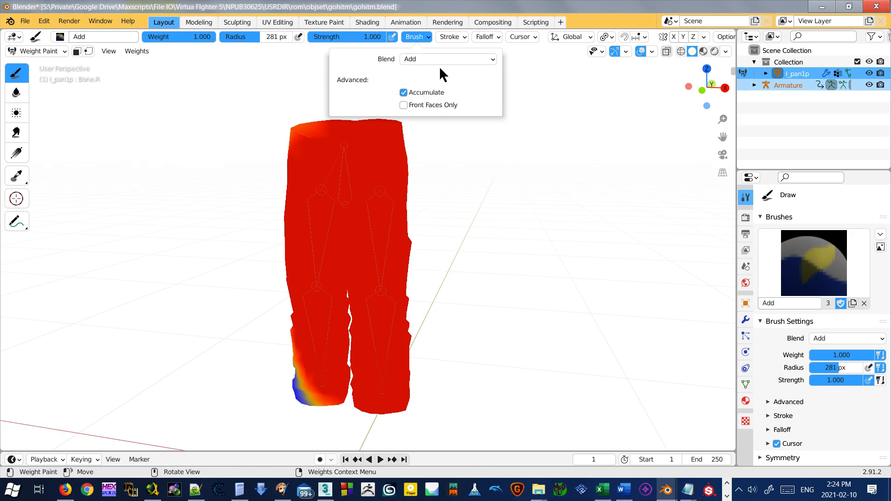
Step: Try the Overlay blend mode for the weight brush and select Bone.L
{"action": "left_click", "coordinate": [415, 60]}
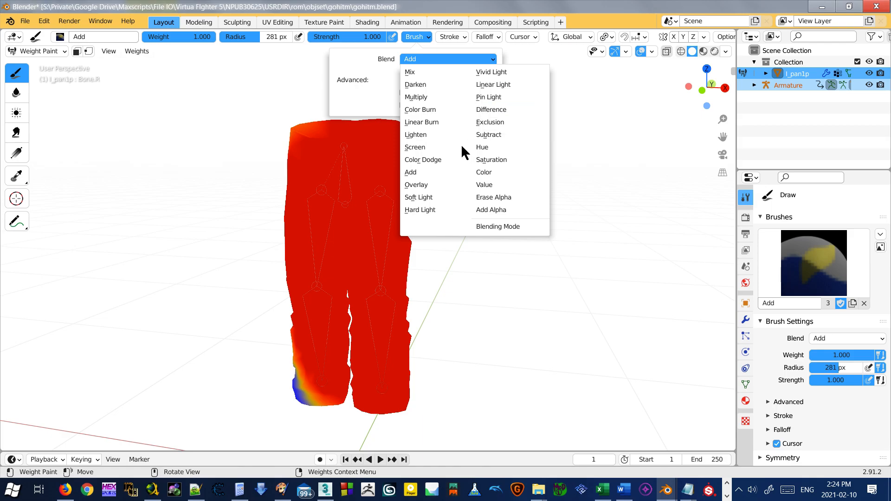
{"action": "left_click", "coordinate": [426, 185]}
{"action": "left_click", "coordinate": [375, 218], "text": "ctrl"}
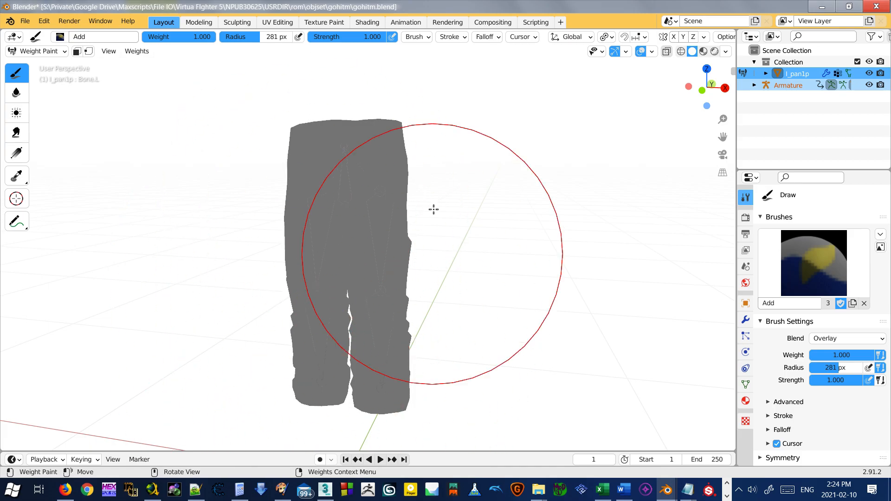
Step: Set the weight brush's blend mode to Mix
{"action": "left_click", "coordinate": [413, 37]}
{"action": "left_click", "coordinate": [446, 59]}
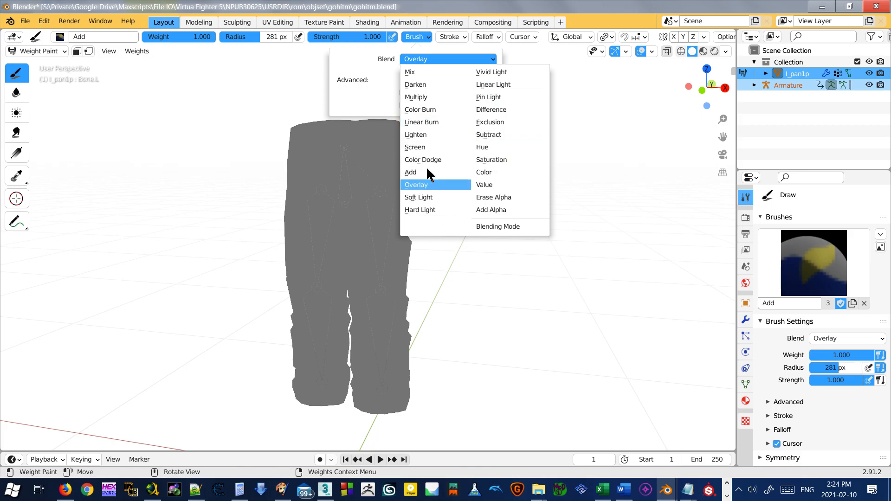
{"action": "left_click", "coordinate": [413, 38]}
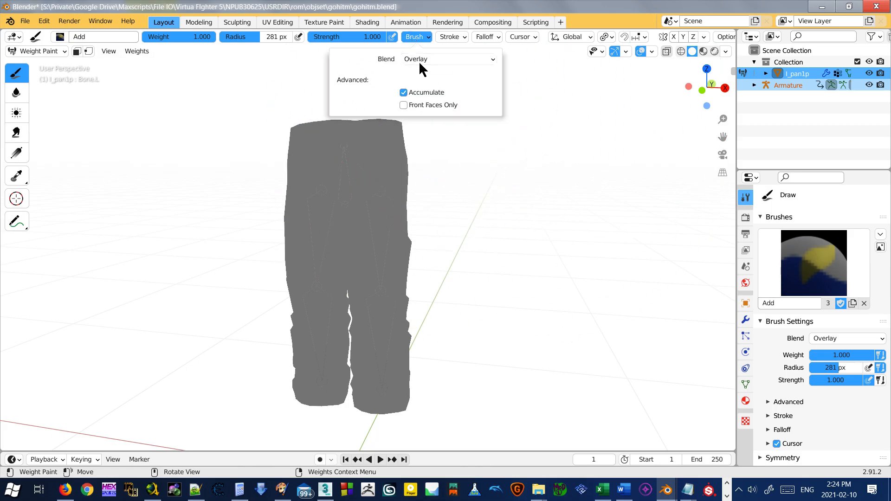
{"action": "left_click", "coordinate": [421, 58]}
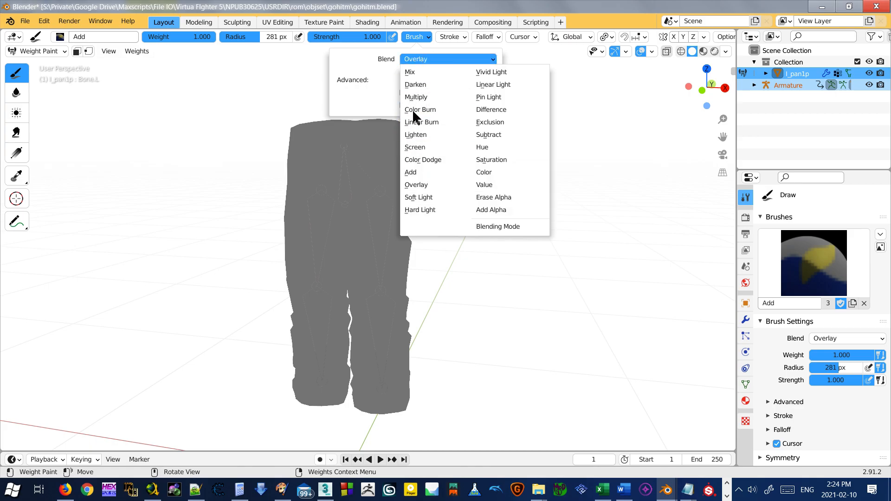
{"action": "left_click", "coordinate": [441, 76]}
Step: Review the brush's advanced, stroke, falloff and cursor settings
{"action": "left_click", "coordinate": [420, 36]}
{"action": "mouse_move", "coordinate": [443, 39]}
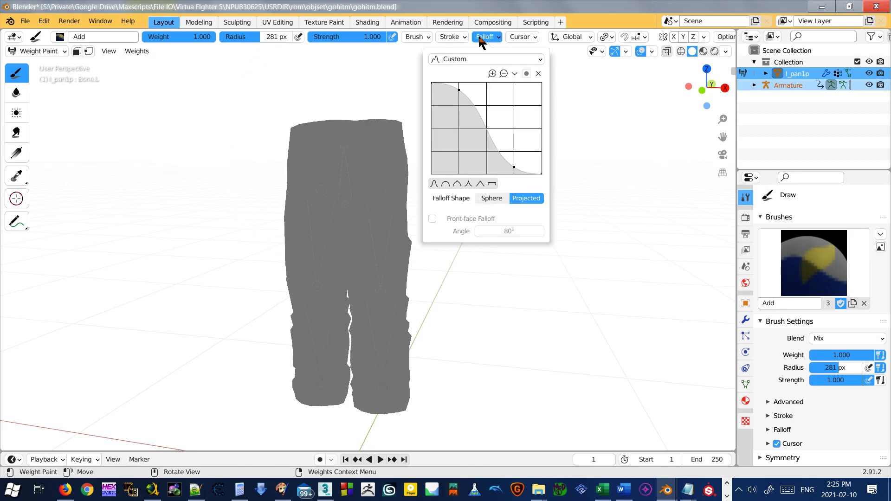
{"action": "mouse_move", "coordinate": [517, 41]}
{"action": "mouse_move", "coordinate": [557, 41]}
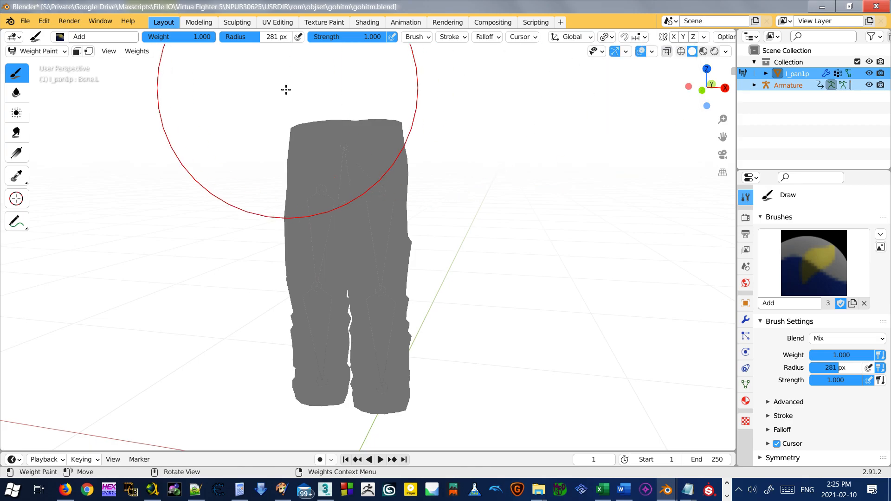
Step: Select the central pelvis bone, Bone.002, and paint linear weight gradients over the pants at weight 1.000 with the Gradient tool
{"action": "middle_click_drag", "start_coordinate": [312, 226], "coordinate": [365, 225]}
{"action": "scroll", "coordinate": [383, 244], "scroll_direction": "up", "scroll_amount": 4}
{"action": "scroll", "coordinate": [385, 245], "scroll_direction": "down", "scroll_amount": 3}
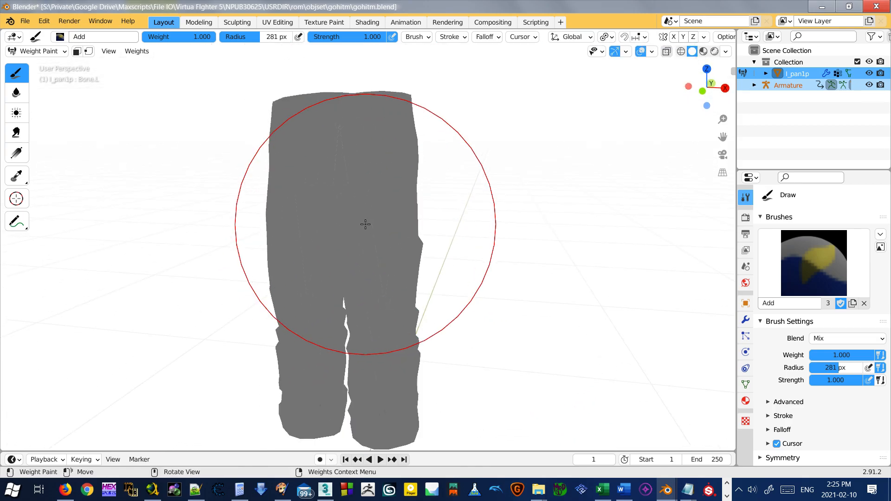
{"action": "scroll", "coordinate": [364, 223], "scroll_direction": "down", "scroll_amount": 3}
{"action": "scroll", "coordinate": [362, 199], "scroll_direction": "up", "scroll_amount": 1}
{"action": "left_click", "coordinate": [350, 181], "text": "ctrl"}
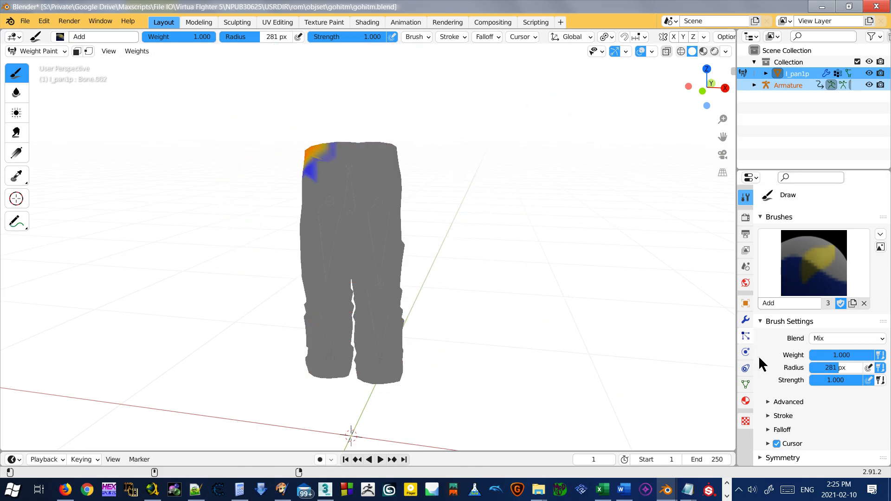
{"action": "scroll", "coordinate": [765, 414], "scroll_direction": "down", "scroll_amount": 5}
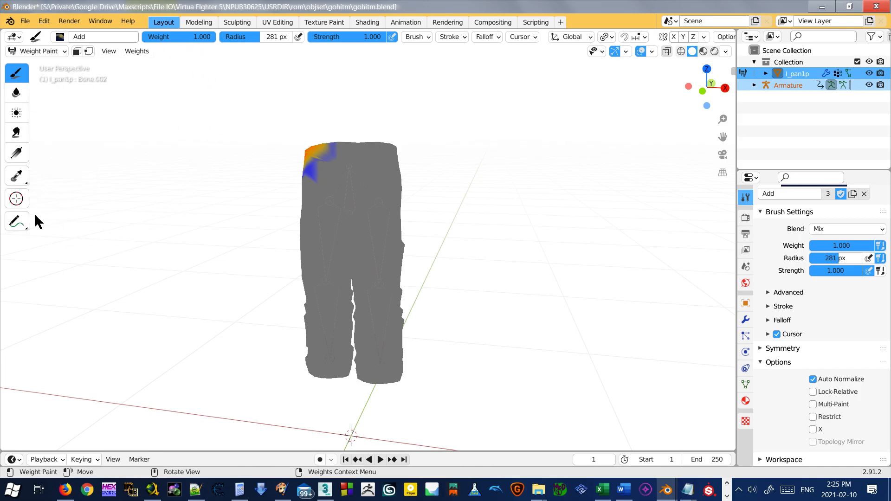
{"action": "left_click", "coordinate": [18, 153]}
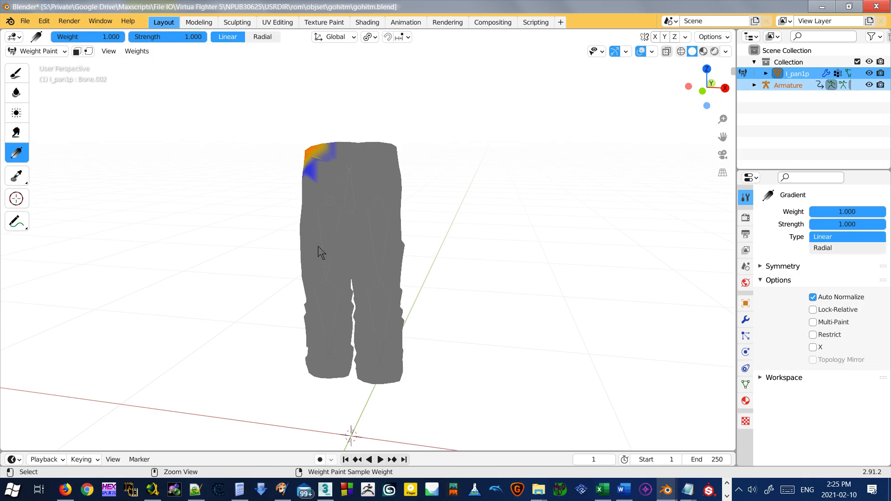
{"action": "middle_click_drag", "start_coordinate": [290, 397], "coordinate": [265, 299], "text": "ctrl"}
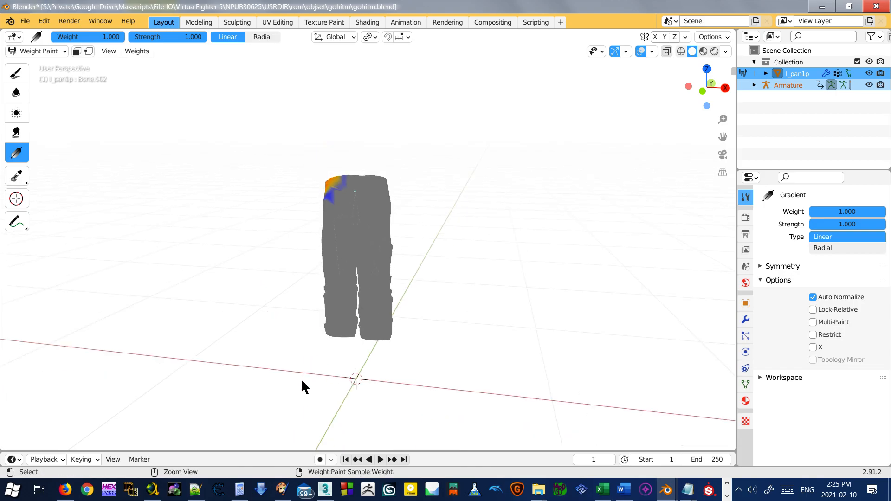
{"action": "mouse_move", "coordinate": [287, 247]}
{"action": "left_mouse_down"}
{"action": "mouse_move", "coordinate": [325, 308]}
{"action": "mouse_move", "coordinate": [333, 284]}
{"action": "left_mouse_up"}
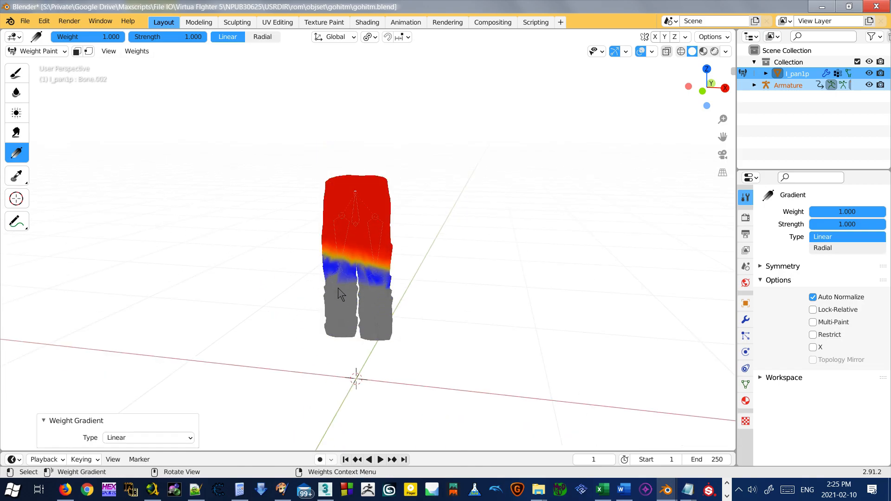
{"action": "scroll", "coordinate": [371, 185], "scroll_direction": "up", "scroll_amount": 2}
{"action": "mouse_move", "coordinate": [378, 180]}
{"action": "left_mouse_down"}
{"action": "mouse_move", "coordinate": [310, 376]}
{"action": "mouse_move", "coordinate": [281, 422]}
{"action": "left_mouse_up"}
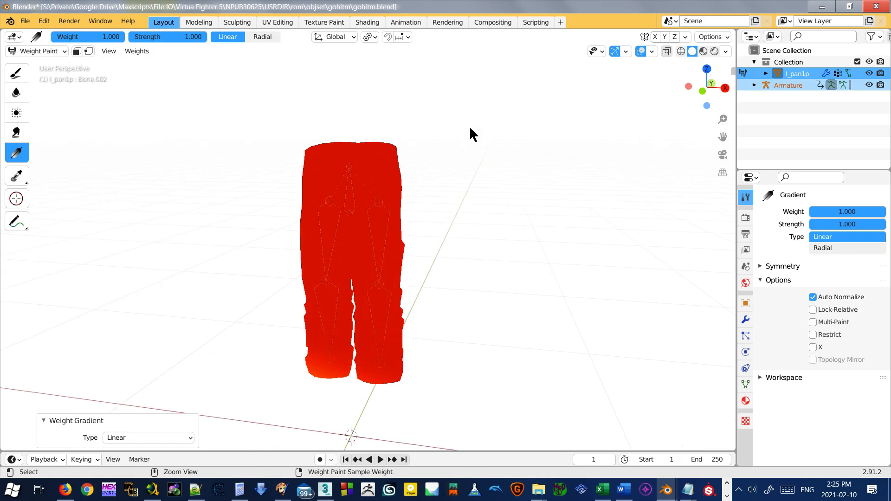
Step: Apply a linear weight gradient on the pants for each upper leg bone, Bone.L and Bone.R
{"action": "left_click", "coordinate": [374, 231], "text": "ctrl"}
{"action": "left_click_drag", "start_coordinate": [309, 413], "coordinate": [298, 401]}
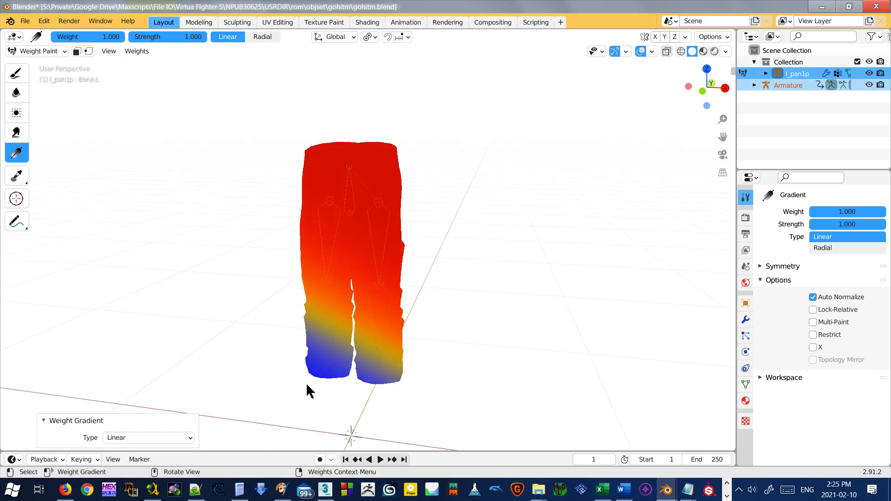
{"action": "left_click", "coordinate": [321, 279], "text": "ctrl"}
{"action": "left_click_drag", "start_coordinate": [320, 283], "coordinate": [285, 355]}
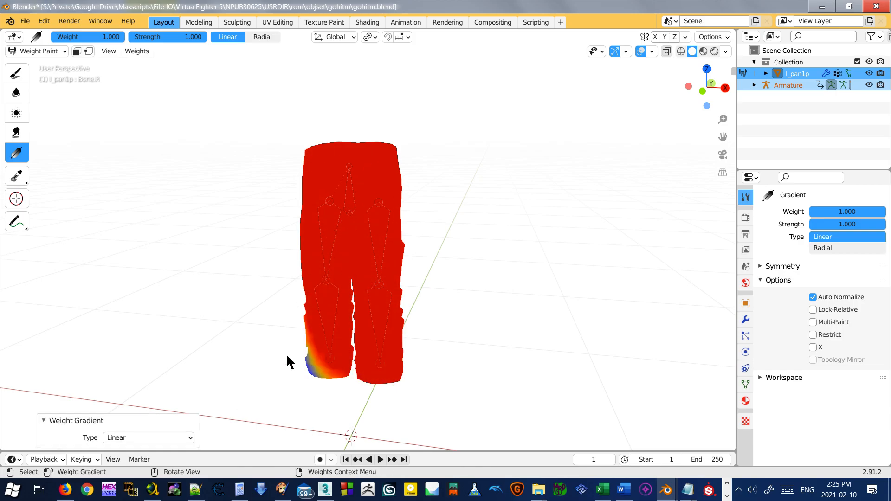
Step: Apply a linear weight gradient on the pants for each lower leg bone, Bone.001.L and Bone.001.R
{"action": "left_click", "coordinate": [396, 312], "text": "ctrl"}
{"action": "left_click_drag", "start_coordinate": [447, 202], "coordinate": [292, 336]}
{"action": "left_click", "coordinate": [321, 331], "text": "ctrl"}
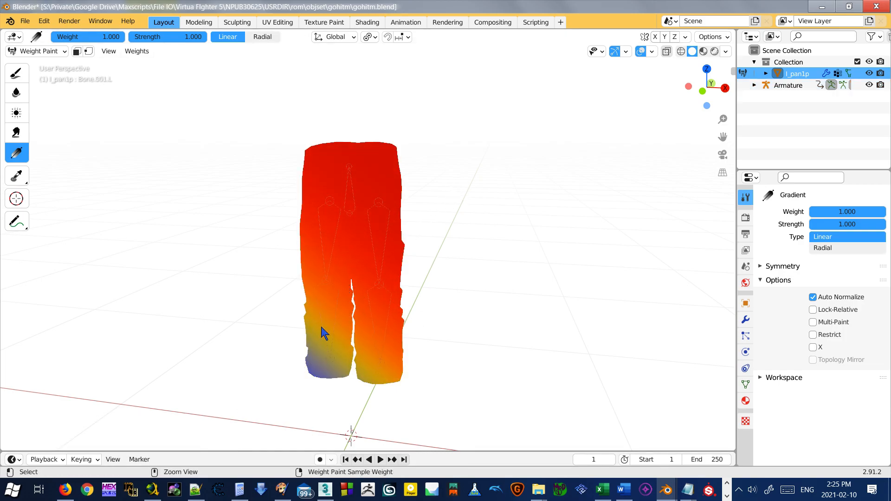
{"action": "left_click_drag", "start_coordinate": [410, 156], "coordinate": [236, 457]}
Step: Compare the painted weights of the pelvis bone, Bone.L, Bone.001.L and Bone.001.R by selecting each in turn
{"action": "left_click", "coordinate": [349, 210], "text": "ctrl"}
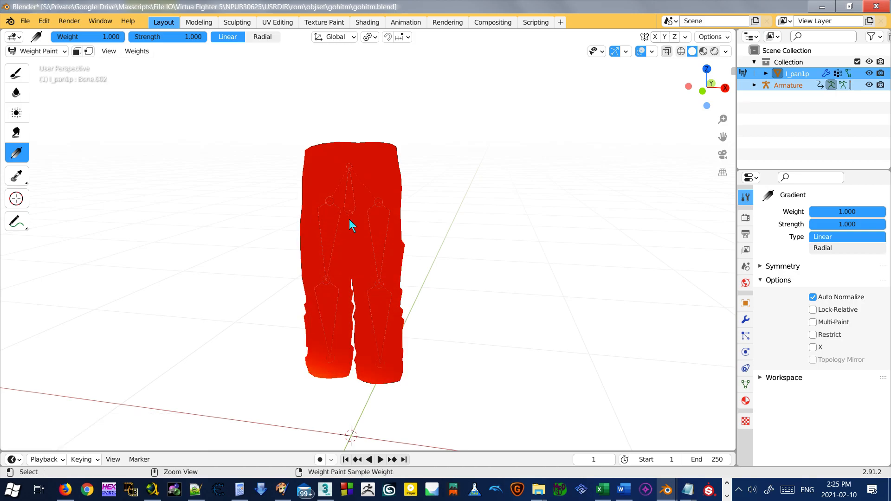
{"action": "left_click", "coordinate": [387, 225], "text": "ctrl"}
{"action": "left_click", "coordinate": [377, 324], "text": "ctrl"}
{"action": "left_click", "coordinate": [336, 339], "text": "ctrl"}
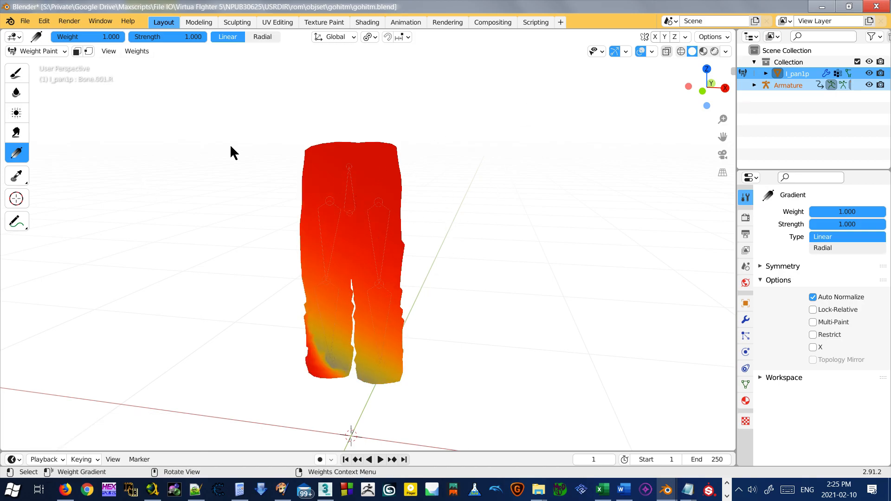
Step: Switch to the Draw brush, recheck the weights of the pelvis bone and Bone.L, and review the brush options
{"action": "left_click", "coordinate": [16, 72]}
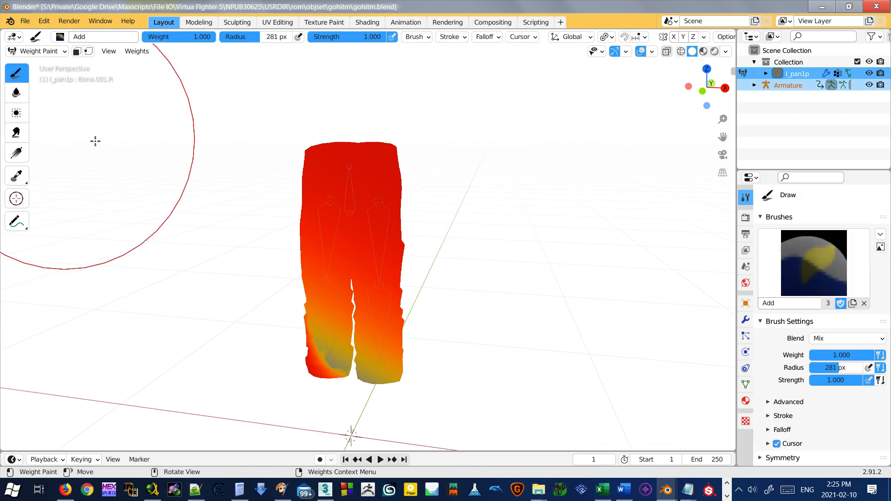
{"action": "scroll", "coordinate": [354, 176], "scroll_direction": "up", "scroll_amount": 2}
{"action": "scroll", "coordinate": [354, 176], "scroll_direction": "down", "scroll_amount": 2}
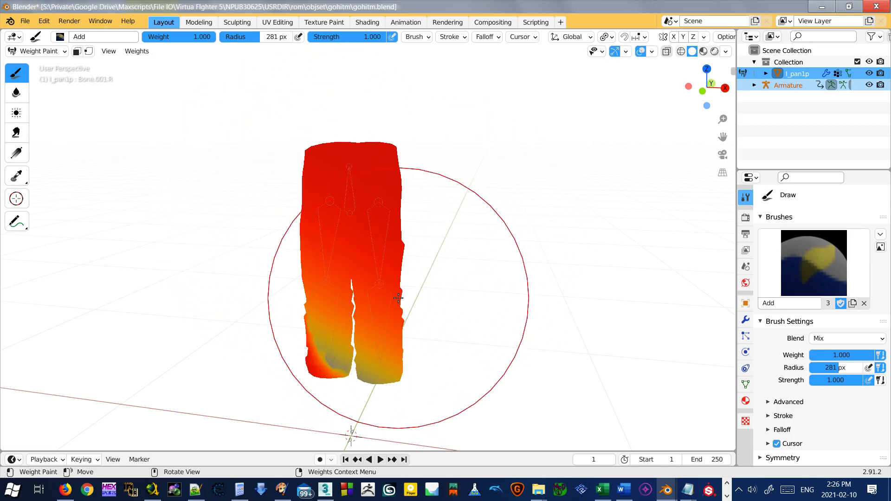
{"action": "left_click", "coordinate": [351, 190], "text": "ctrl"}
{"action": "left_click", "coordinate": [396, 232], "text": "ctrl"}
{"action": "left_click", "coordinate": [375, 230], "text": "ctrl"}
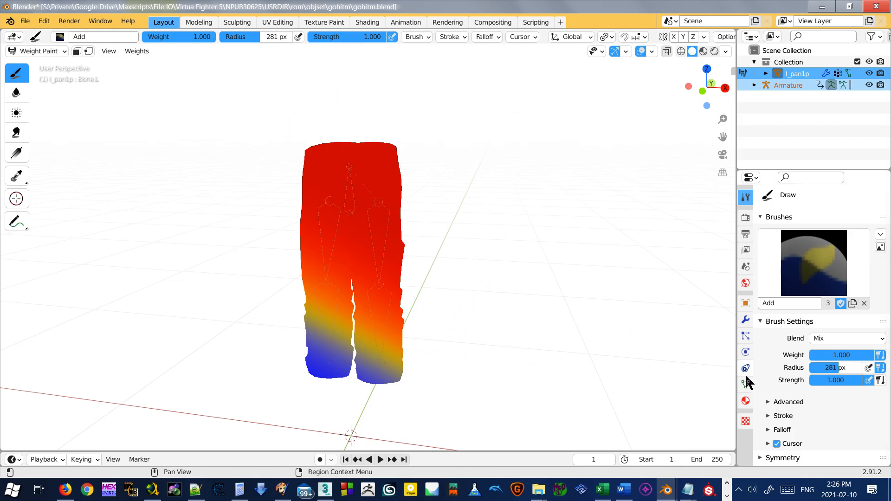
{"action": "scroll", "coordinate": [758, 399], "scroll_direction": "down", "scroll_amount": 5}
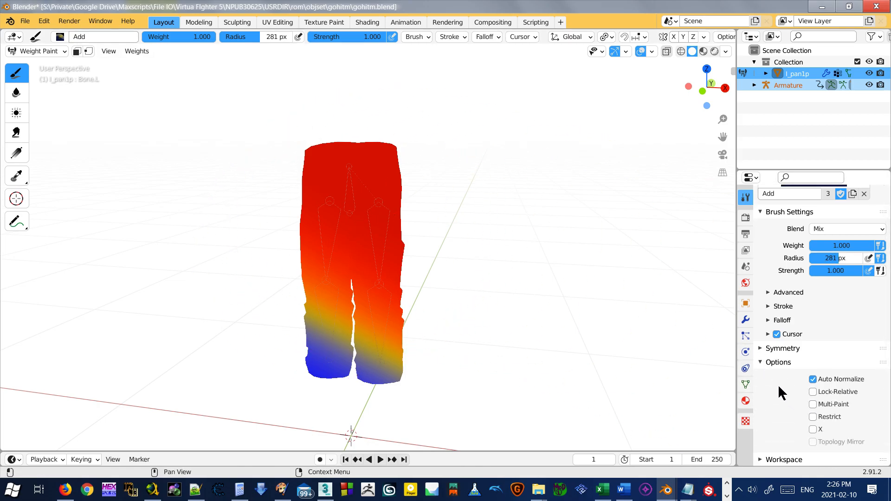
Step: Rotate upper leg bone Bone.R outward by about 106° in the front-facing view
{"action": "left_click", "coordinate": [328, 214], "text": "ctrl"}
{"action": "middle_click_drag", "start_coordinate": [326, 223], "coordinate": [346, 223]}
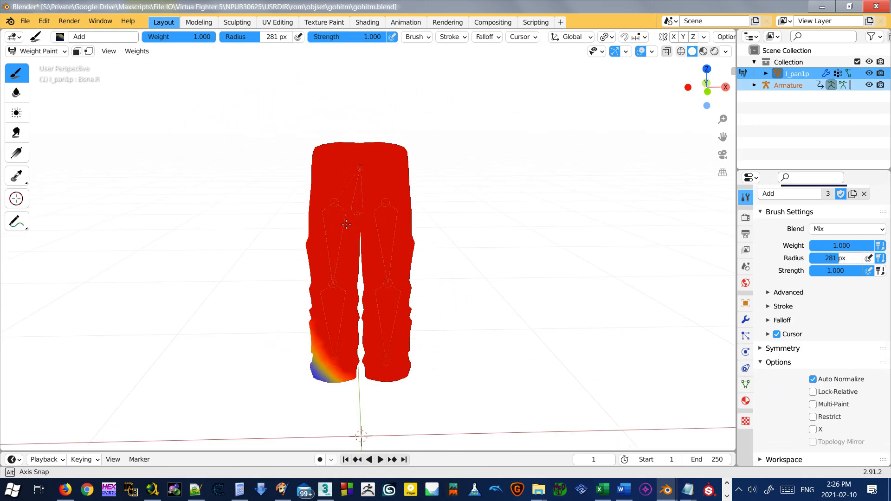
{"action": "key", "text": "r"}
{"action": "left_click", "coordinate": [287, 214]}
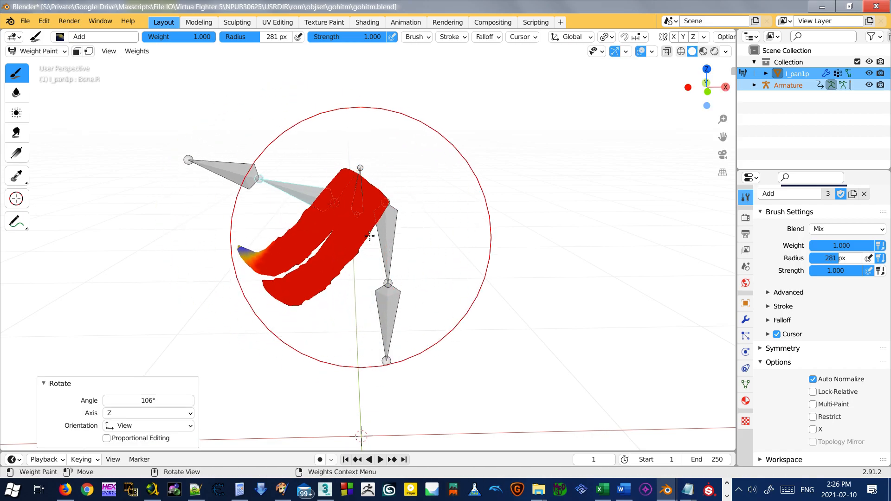
Step: Rotate upper leg bone Bone.L outward by about -97.2°
{"action": "left_click", "coordinate": [392, 224], "text": "ctrl"}
{"action": "key", "text": "r"}
{"action": "left_click", "coordinate": [445, 175]}
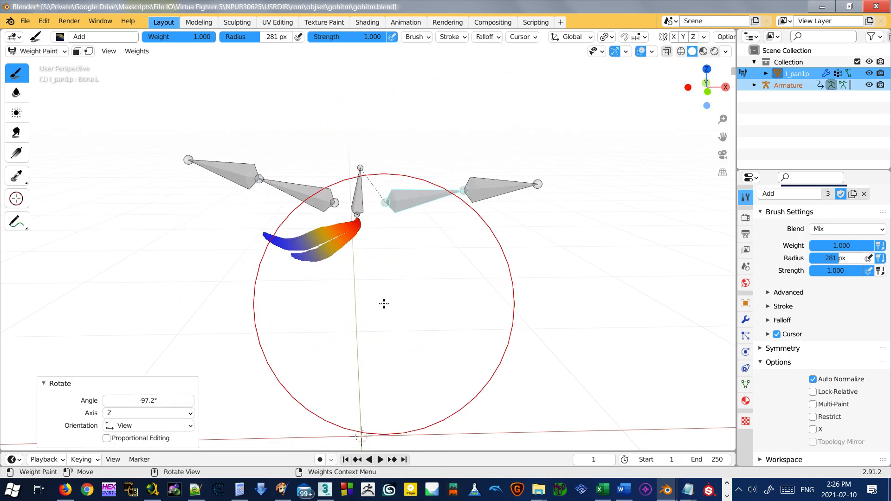
Step: Normalize all vertex group weights of the pants mesh
{"action": "middle_click_drag", "start_coordinate": [380, 263], "coordinate": [433, 213]}
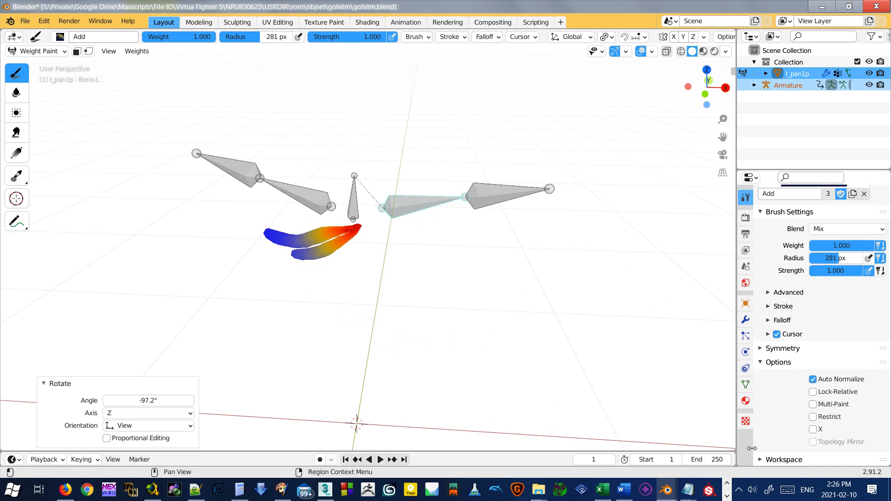
{"action": "left_click", "coordinate": [137, 51]}
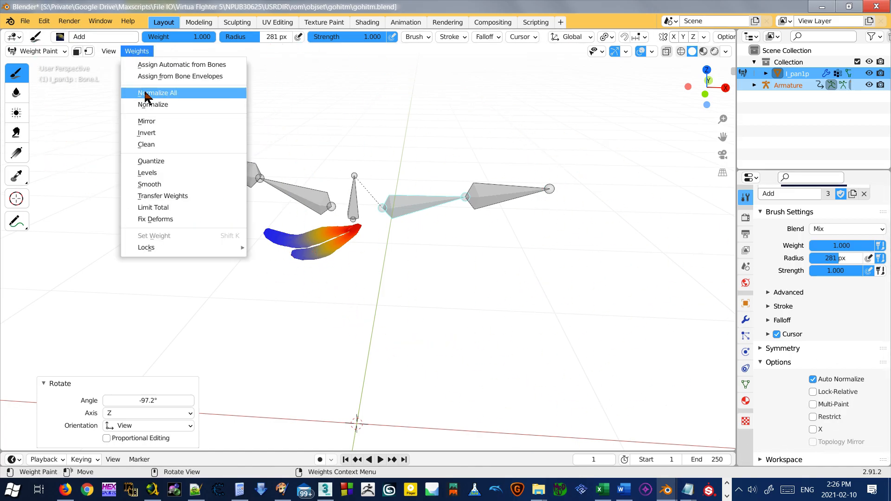
{"action": "left_click", "coordinate": [146, 93]}
Step: Inspect the normalized weights of each upper and lower leg bone and how the posed pants deform
{"action": "scroll", "coordinate": [311, 212], "scroll_direction": "up", "scroll_amount": 3}
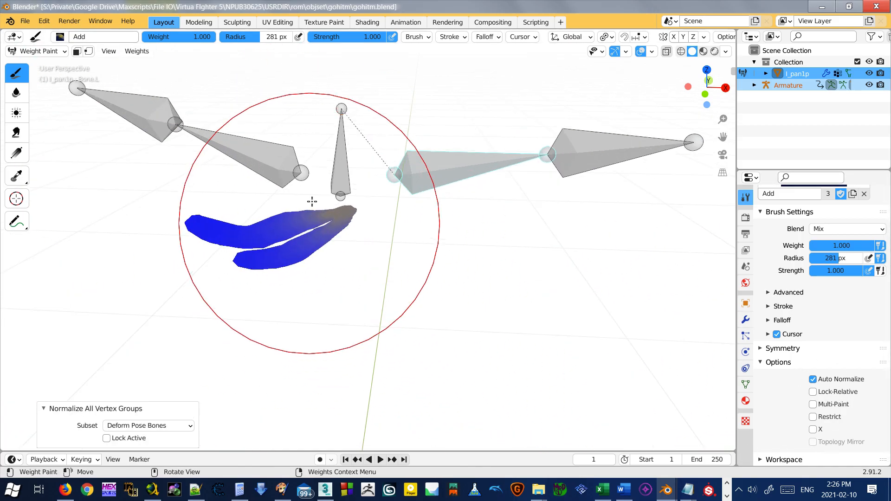
{"action": "left_click", "coordinate": [241, 160], "text": "ctrl"}
{"action": "left_click", "coordinate": [469, 164], "text": "ctrl"}
{"action": "left_click", "coordinate": [592, 150], "text": "ctrl"}
{"action": "left_click", "coordinate": [156, 113], "text": "ctrl"}
{"action": "left_click", "coordinate": [279, 168], "text": "ctrl"}
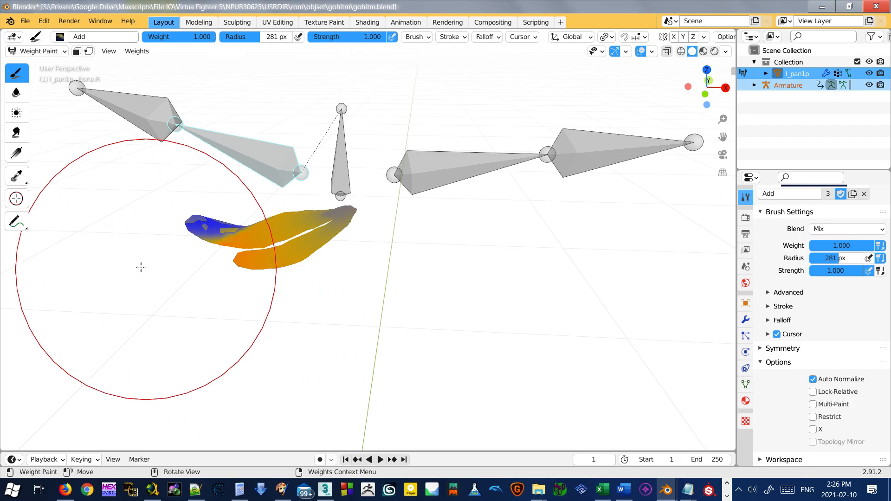
{"action": "scroll", "coordinate": [297, 222], "scroll_direction": "up", "scroll_amount": 3}
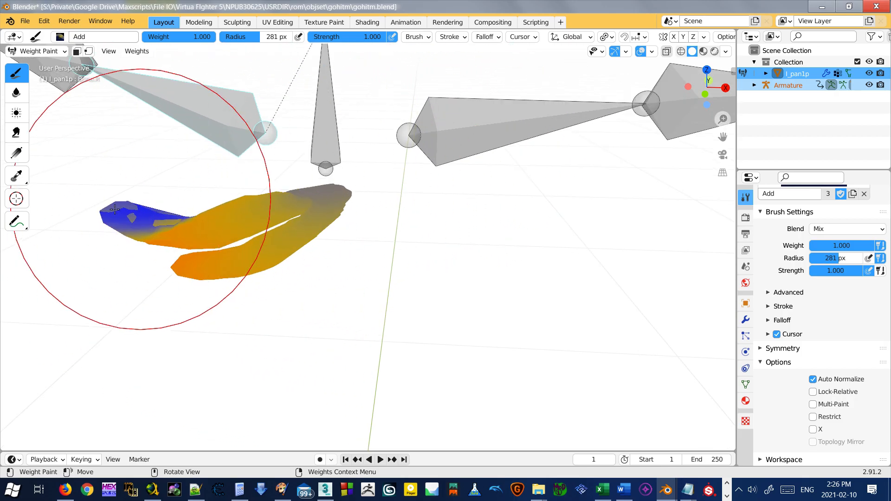
{"action": "scroll", "coordinate": [126, 205], "scroll_direction": "up", "scroll_amount": 3}
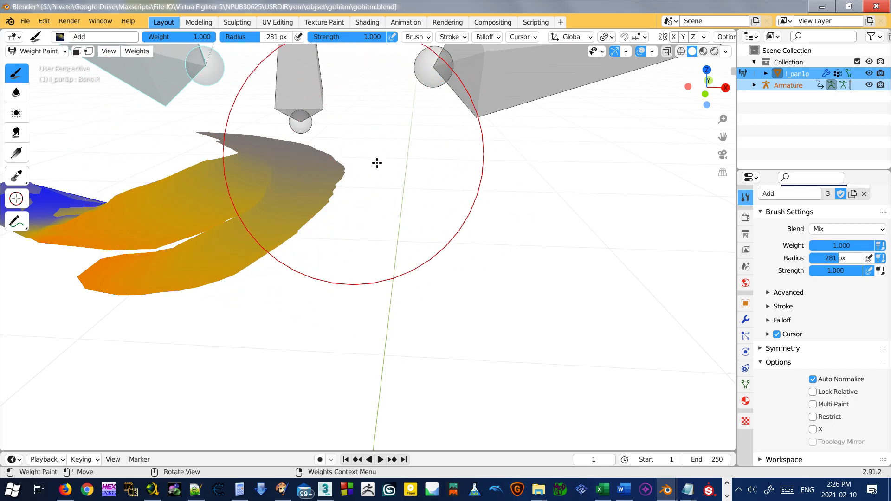
{"action": "scroll", "coordinate": [366, 158], "scroll_direction": "down", "scroll_amount": 5}
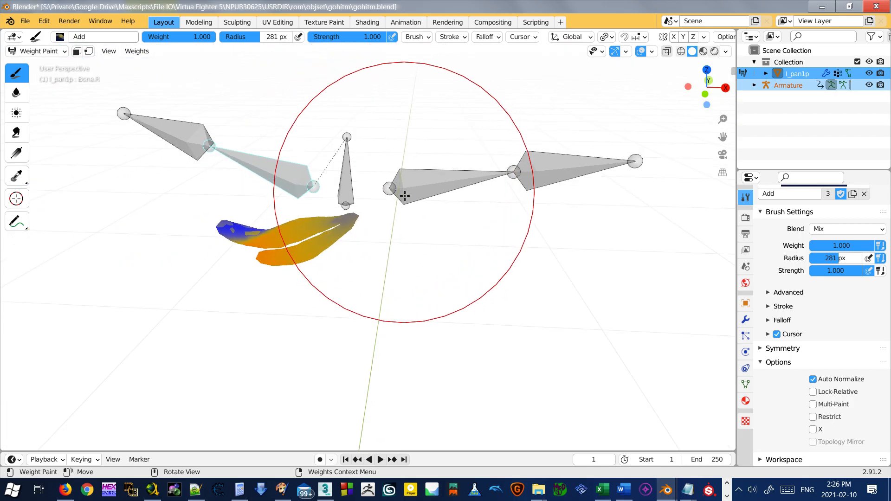
{"action": "middle_click_drag", "start_coordinate": [319, 229], "coordinate": [352, 228]}
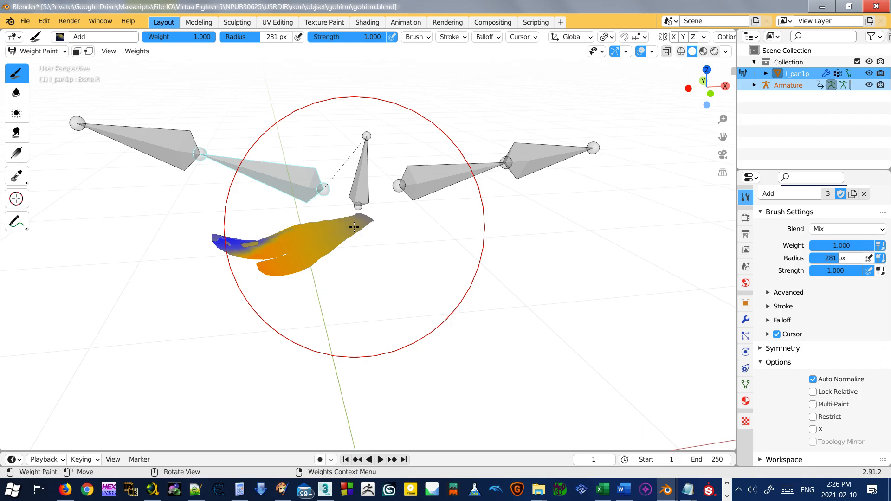
{"action": "scroll", "coordinate": [366, 239], "scroll_direction": "down", "scroll_amount": 4}
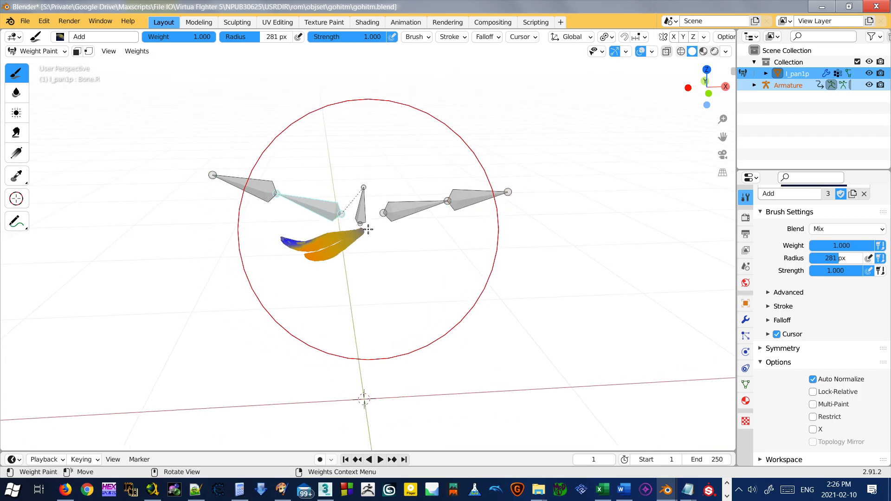
Step: Select pelvis bone Bone.002 and paint the whole pants mesh for it with the 281 px brush at weight 1.000
{"action": "middle_click_drag", "start_coordinate": [382, 228], "coordinate": [379, 250], "text": "shift"}
{"action": "scroll", "coordinate": [378, 250], "scroll_direction": "up", "scroll_amount": 1}
{"action": "left_click", "coordinate": [353, 261], "text": "ctrl"}
{"action": "mouse_move", "coordinate": [354, 303]}
{"action": "middle_mouse_down"}
{"action": "mouse_move", "coordinate": [340, 295]}
{"action": "mouse_move", "coordinate": [354, 238]}
{"action": "middle_mouse_up"}
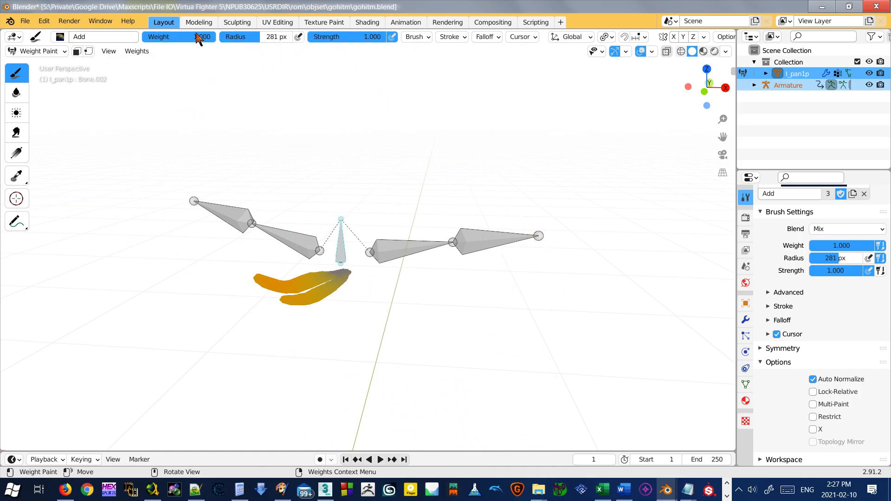
{"action": "scroll", "coordinate": [308, 288], "scroll_direction": "down", "scroll_amount": 8}
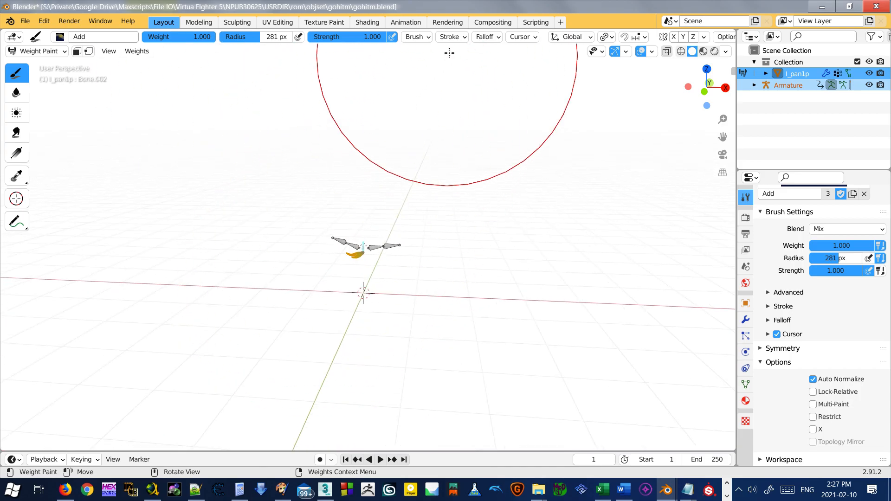
{"action": "left_click", "coordinate": [354, 278]}
Step: Inspect the remaining weights of each upper and lower leg bone on the pants
{"action": "scroll", "coordinate": [350, 285], "scroll_direction": "up", "scroll_amount": 4}
{"action": "mouse_move", "coordinate": [350, 285]}
{"action": "middle_mouse_down"}
{"action": "mouse_move", "coordinate": [239, 264]}
{"action": "mouse_move", "coordinate": [350, 305]}
{"action": "mouse_move", "coordinate": [340, 282]}
{"action": "mouse_move", "coordinate": [417, 234]}
{"action": "middle_mouse_up"}
{"action": "left_click", "coordinate": [418, 237], "text": "ctrl"}
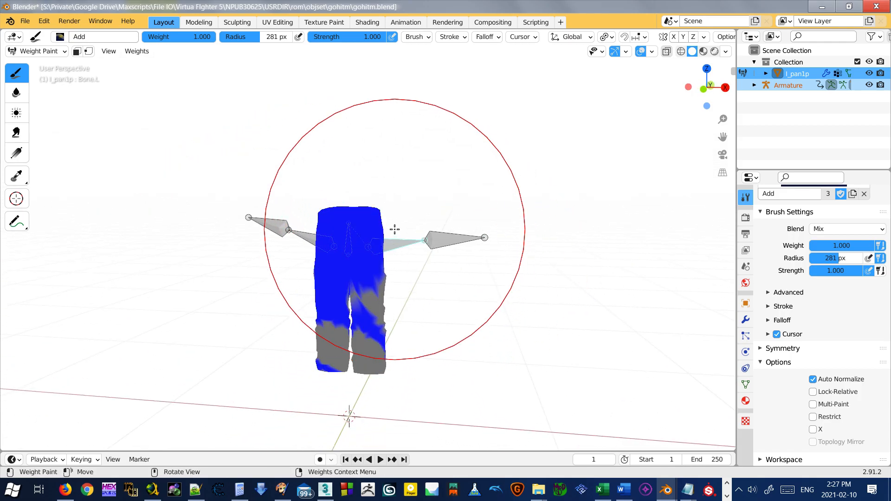
{"action": "left_click", "coordinate": [434, 241], "text": "ctrl"}
{"action": "left_click", "coordinate": [305, 238], "text": "ctrl"}
{"action": "left_click", "coordinate": [275, 228], "text": "ctrl"}
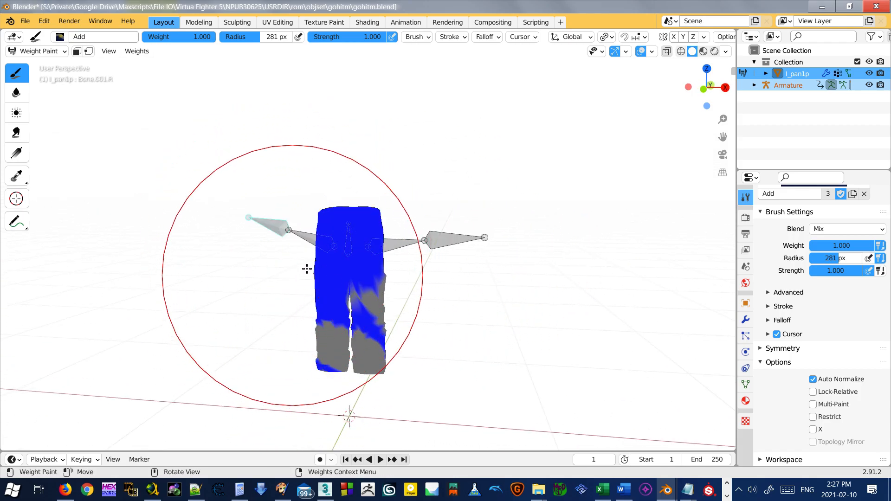
{"action": "scroll", "coordinate": [299, 271], "scroll_direction": "up", "scroll_amount": 2}
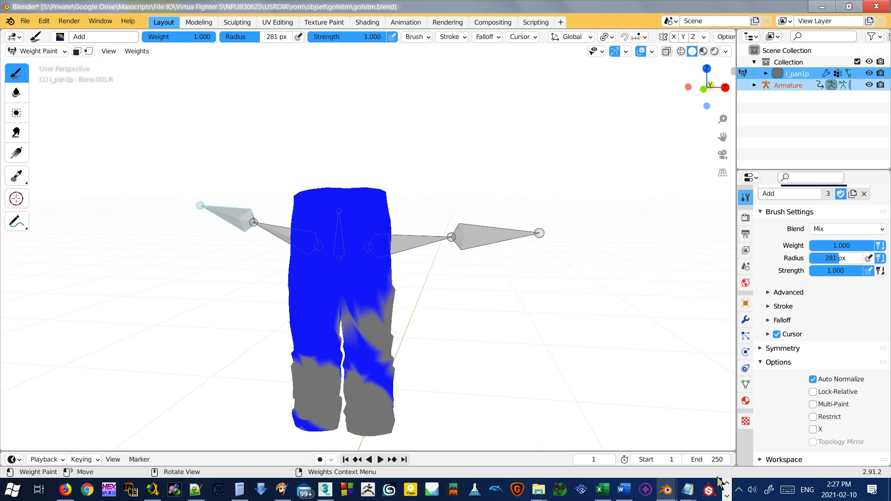
Step: Switch to a new Notepad window and write the example weights 0.0 and 0.00000000000001 on separate lines
{"action": "left_click", "coordinate": [687, 490]}
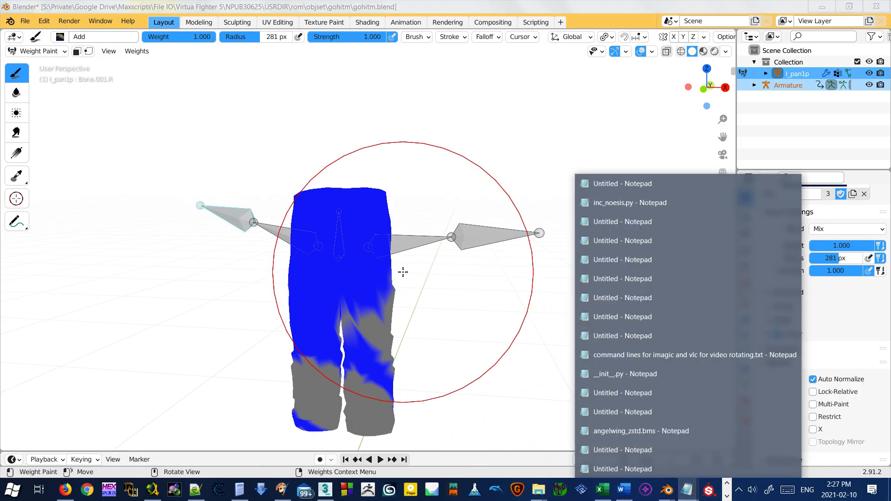
{"action": "key", "text": "Escape"}
{"action": "key", "text": "super+r"}
{"action": "key", "text": "Return"}
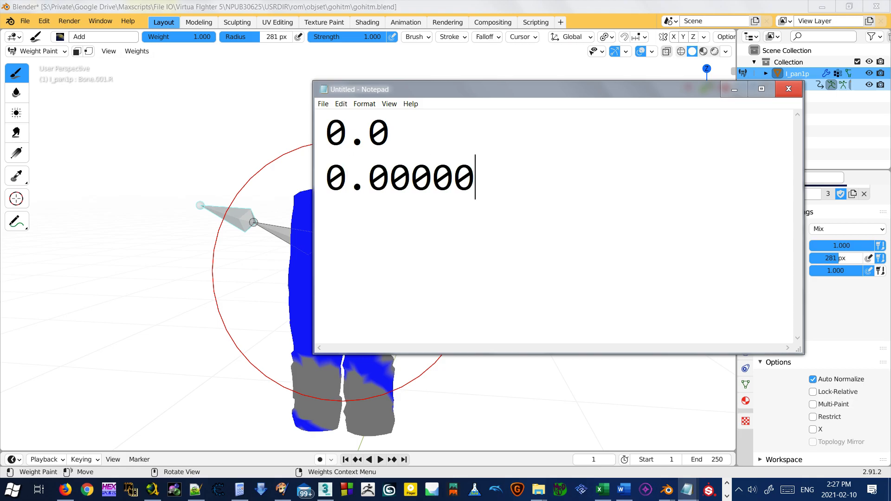
{"action": "type", "text": "000000001"}
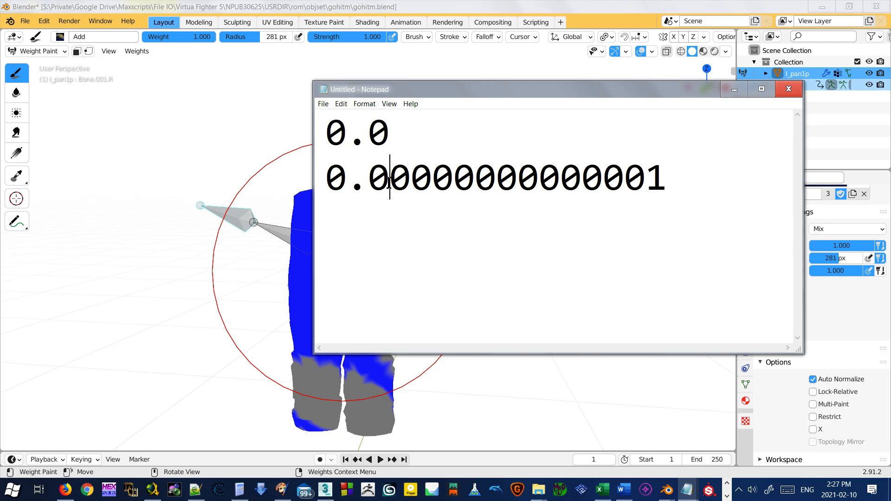
Step: Lengthen the tiny example weight with more zeros, remove the stray second decimal point and widen the window to fit it
{"action": "left_click_drag", "start_coordinate": [642, 176], "coordinate": [669, 179]}
{"action": "left_click", "coordinate": [559, 178]}
{"action": "type", "text": ".000000"}
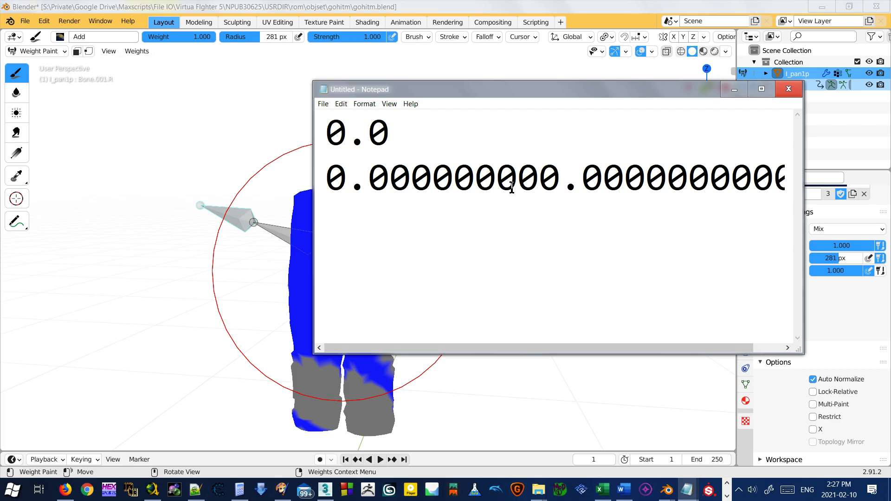
{"action": "left_click_drag", "start_coordinate": [563, 182], "coordinate": [575, 182]}
{"action": "key", "text": "Delete"}
{"action": "left_click_drag", "start_coordinate": [805, 162], "coordinate": [889, 162]}
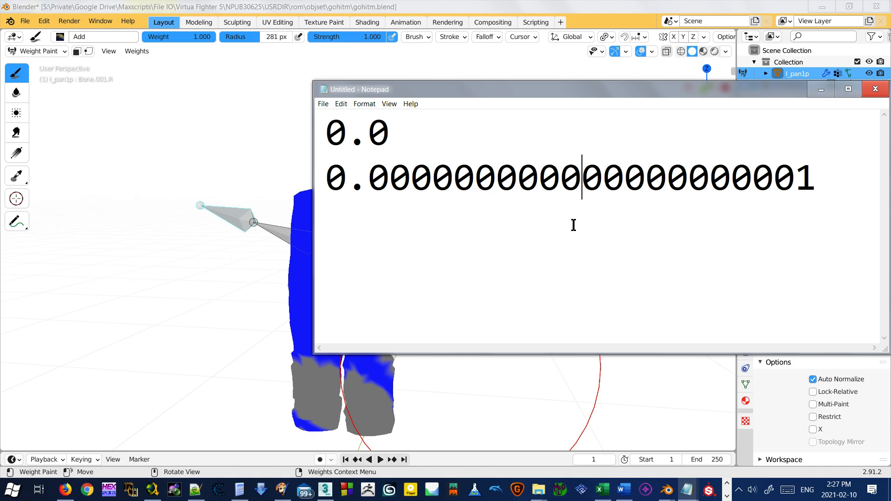
Step: Shorten the tiny example weight to 0.0001 and move the notes clear of the pants model
{"action": "left_click_drag", "start_coordinate": [792, 185], "coordinate": [428, 185]}
{"action": "key", "text": "Delete"}
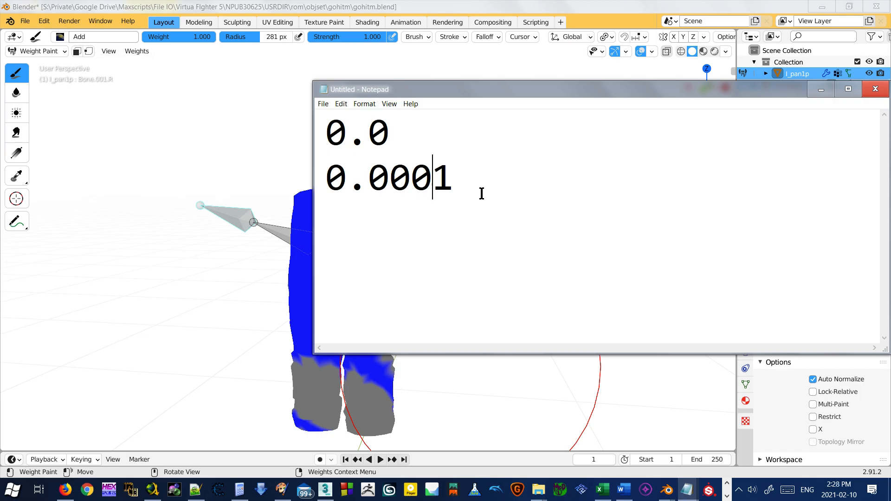
{"action": "left_click_drag", "start_coordinate": [423, 90], "coordinate": [622, 121]}
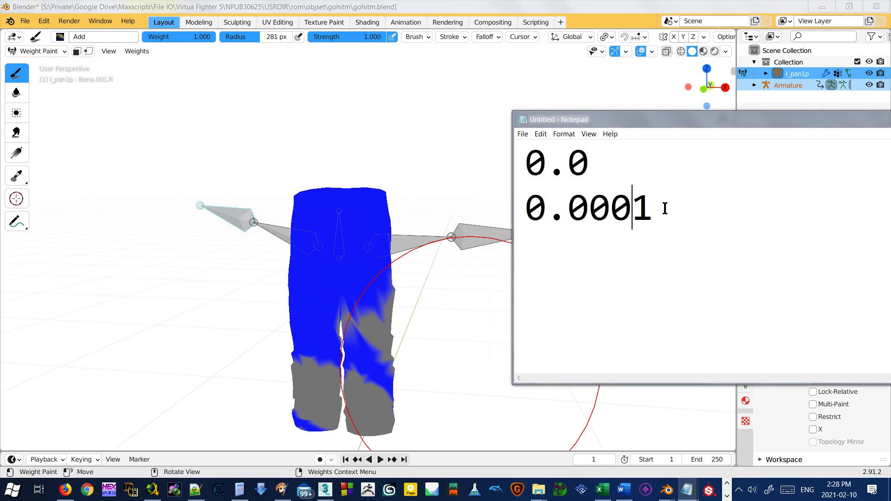
Step: Turn the notes into an example weight list of 0.9996 followed by four lines of 0.0001
{"action": "key", "text": "shift+Up"}
{"action": "key", "text": "ctrl+c"}
{"action": "key", "text": "ctrl+v"}
{"action": "key", "text": "ctrl+v"}
{"action": "key", "text": "ctrl+v"}
{"action": "key", "text": "ctrl+v"}
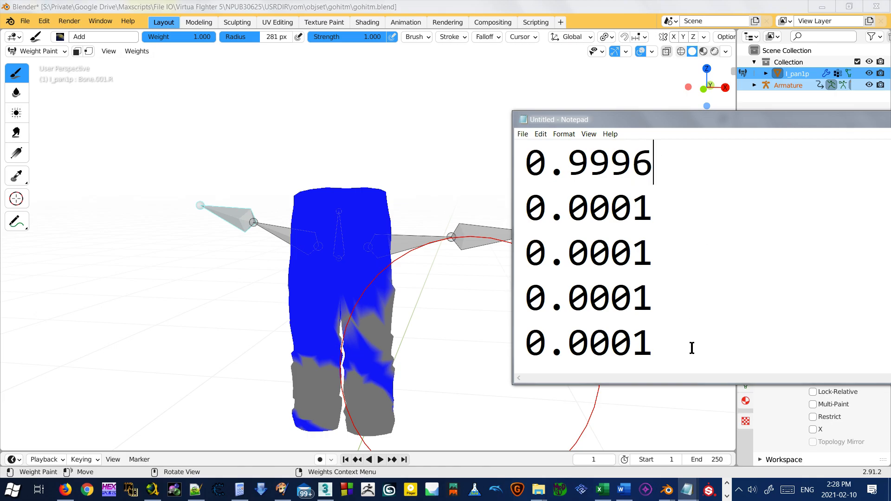
Step: Separate the listed example weights with blank lines and close Notepad without saving
{"action": "key", "text": "ctrl+a"}
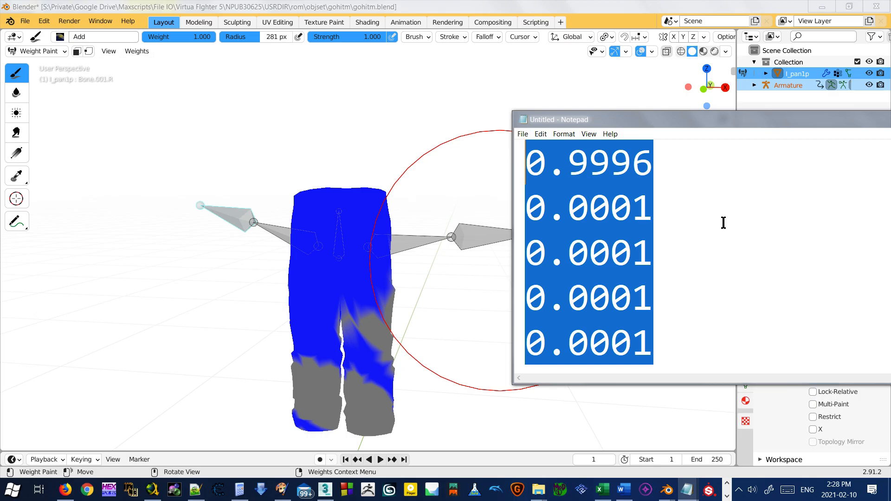
{"action": "left_click", "coordinate": [731, 210]}
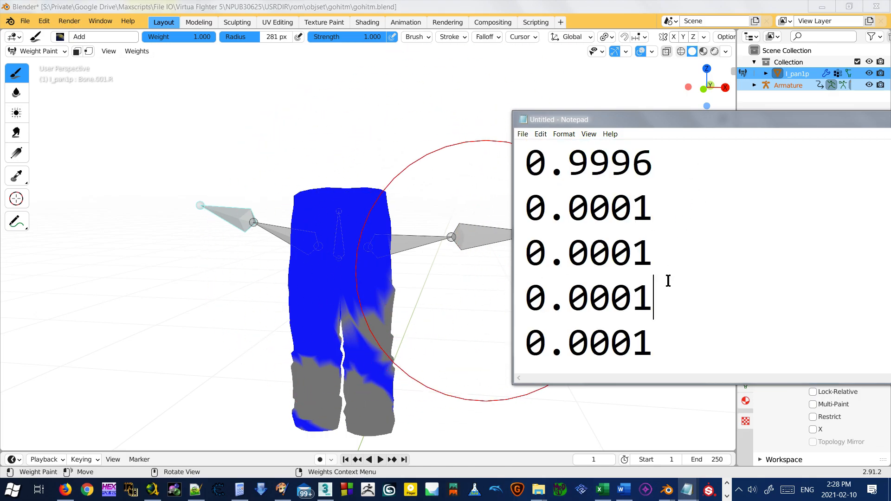
{"action": "key", "text": "ctrl+a"}
{"action": "left_click", "coordinate": [682, 243]}
{"action": "left_click", "coordinate": [678, 208]}
{"action": "key", "text": "Return"}
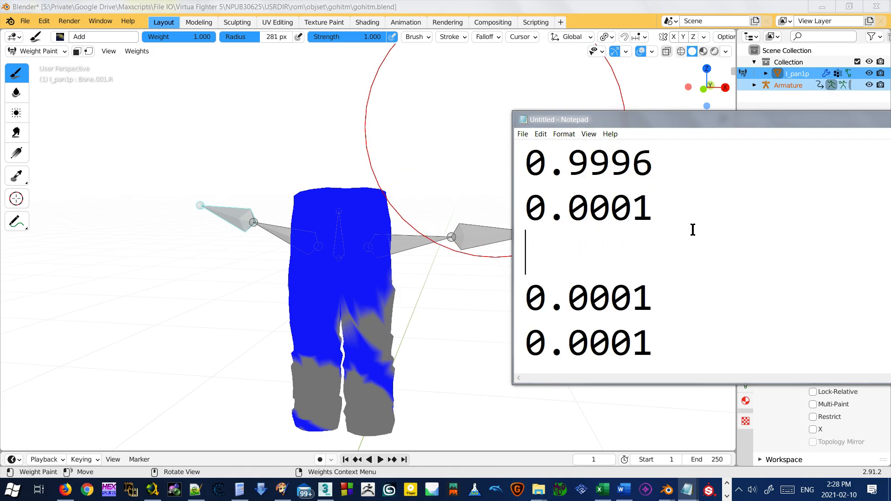
{"action": "scroll", "coordinate": [692, 230], "scroll_direction": "down", "scroll_amount": 1}
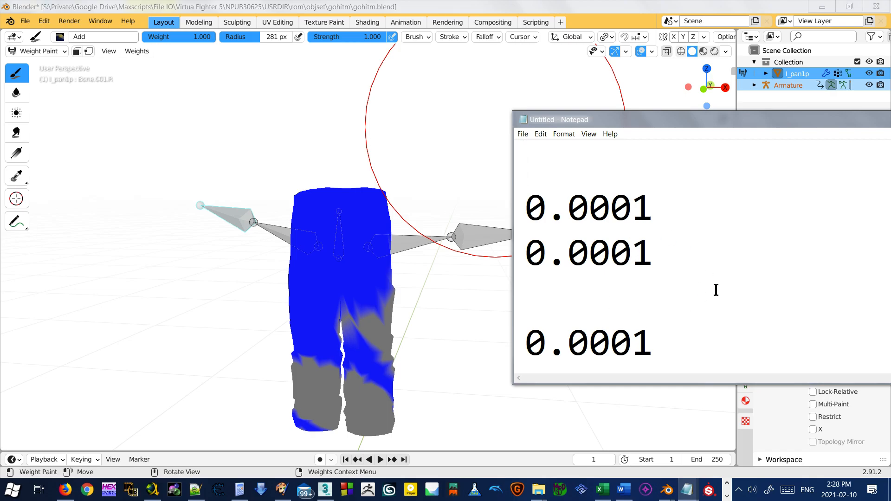
{"action": "key", "text": "alt+F4"}
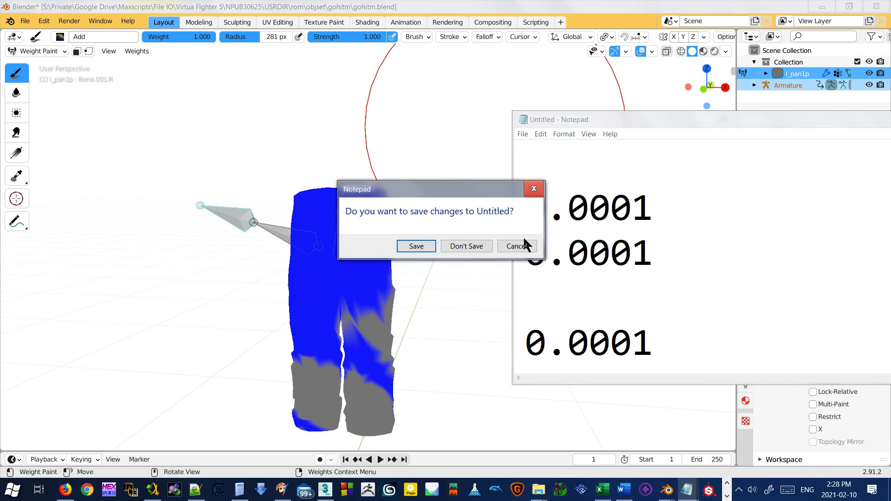
{"action": "left_click", "coordinate": [466, 245]}
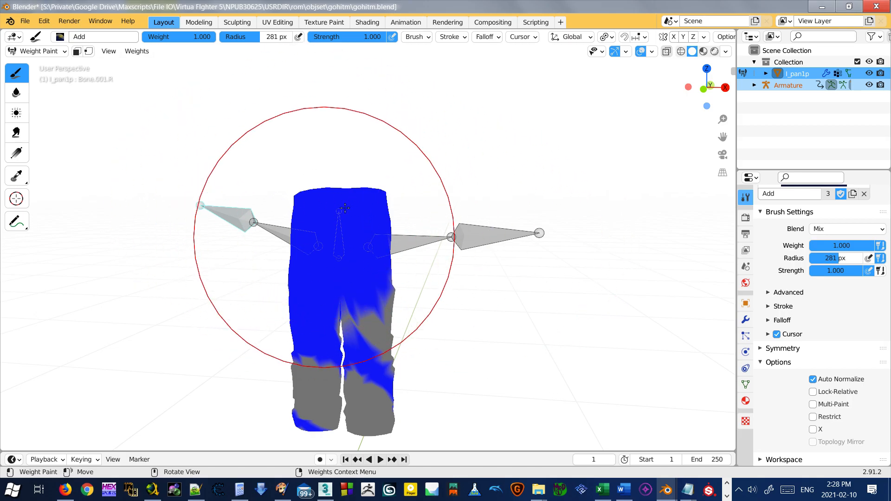
Step: Clean the pants' vertex group weights with the subset Deform Pose Bones and a limit of 0.001
{"action": "left_click", "coordinate": [136, 51]}
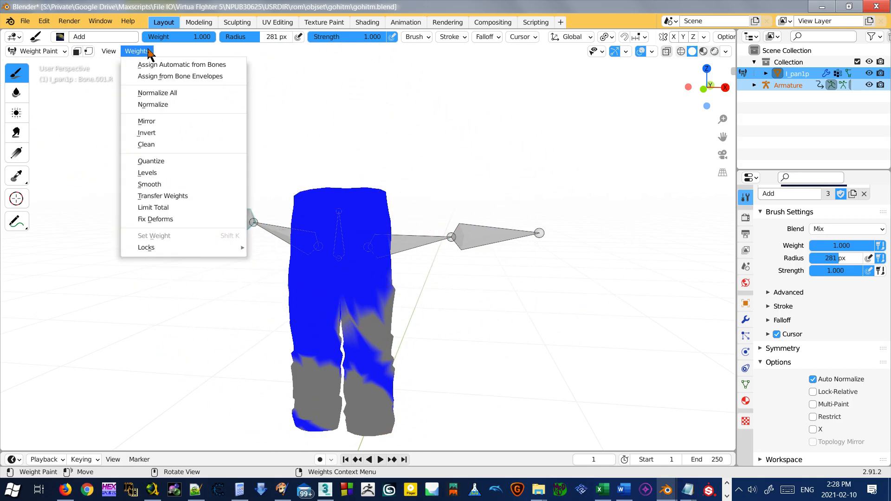
{"action": "left_click", "coordinate": [175, 145]}
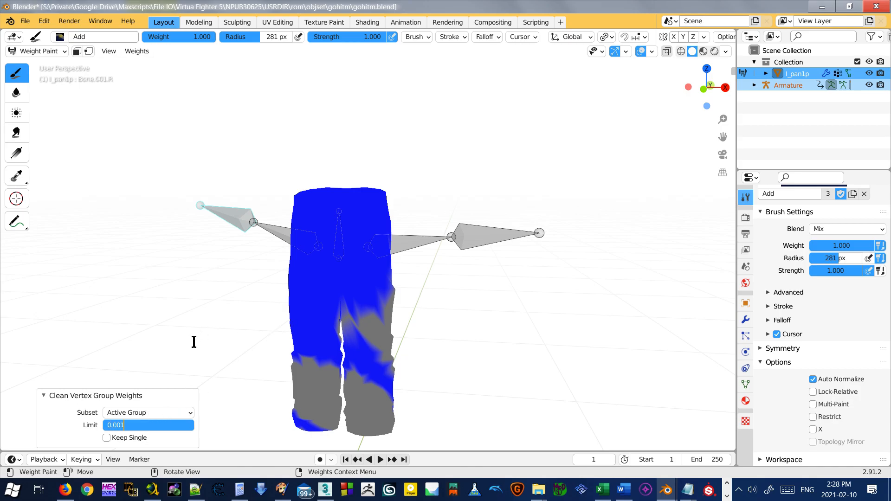
{"action": "left_click", "coordinate": [188, 413]}
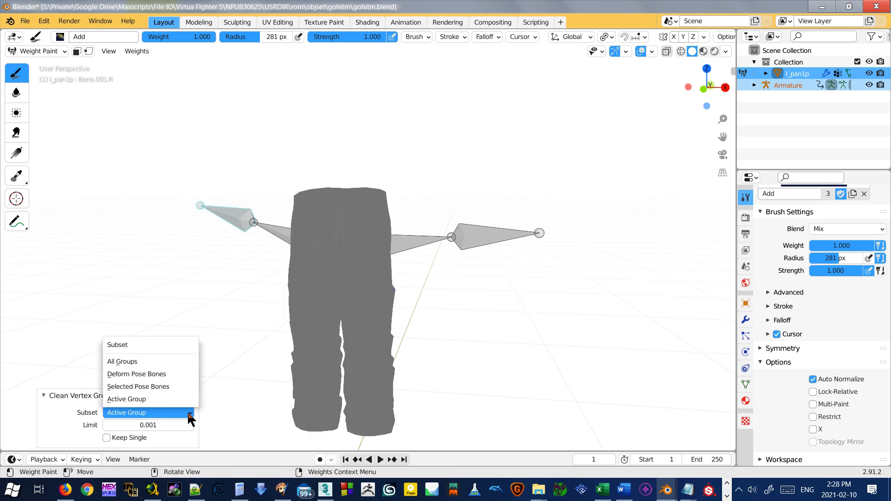
{"action": "left_click", "coordinate": [153, 375]}
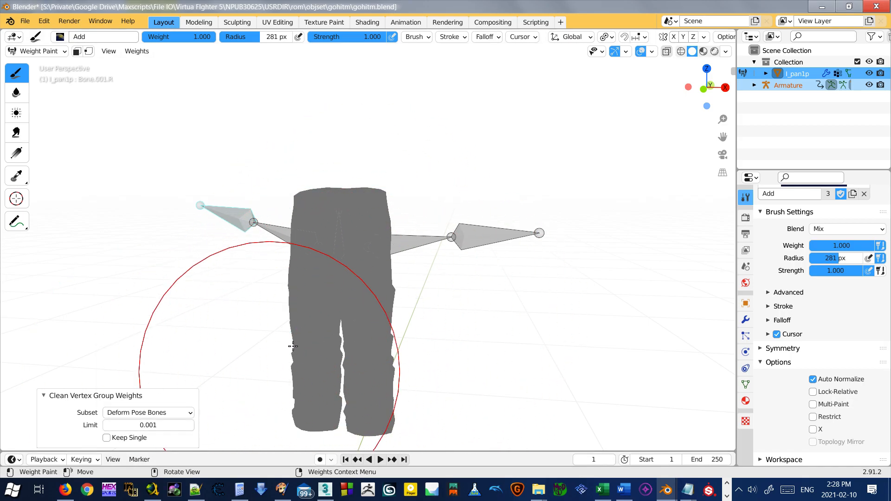
Step: Examine the cleaned weights of Bone.001.L, pelvis bone Bone.002 and upper leg bone Bone.L on the pants
{"action": "middle_click_drag", "start_coordinate": [502, 352], "coordinate": [398, 264]}
{"action": "left_click", "coordinate": [471, 242], "text": "ctrl"}
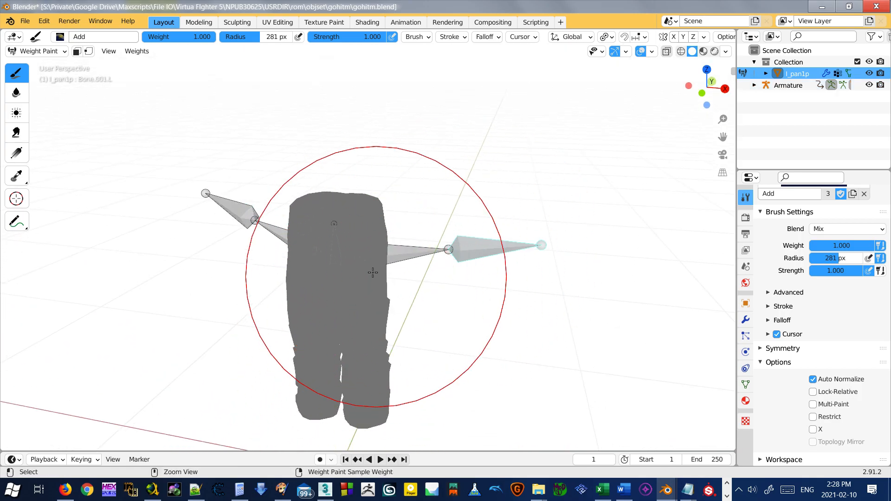
{"action": "left_click", "coordinate": [338, 267], "text": "ctrl"}
{"action": "middle_click_drag", "start_coordinate": [338, 267], "coordinate": [346, 234]}
{"action": "scroll", "coordinate": [356, 230], "scroll_direction": "up", "scroll_amount": 2}
{"action": "scroll", "coordinate": [357, 229], "scroll_direction": "down", "scroll_amount": 3}
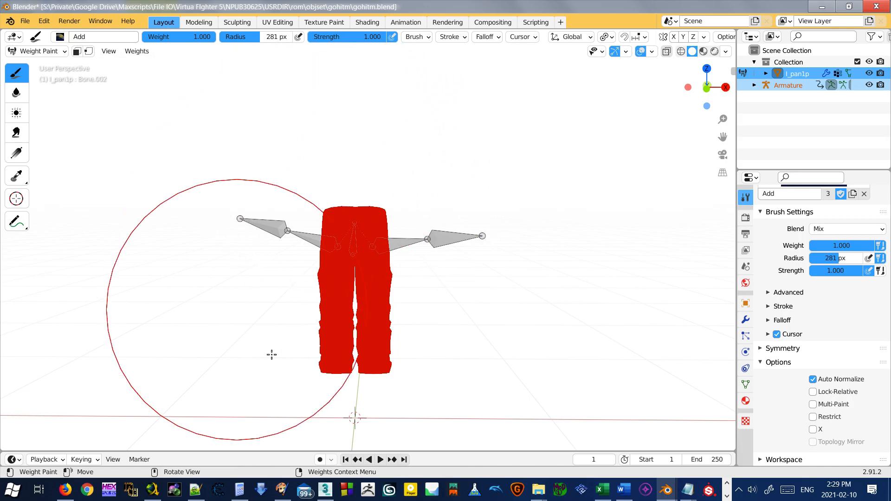
{"action": "left_click", "coordinate": [400, 241], "text": "ctrl"}
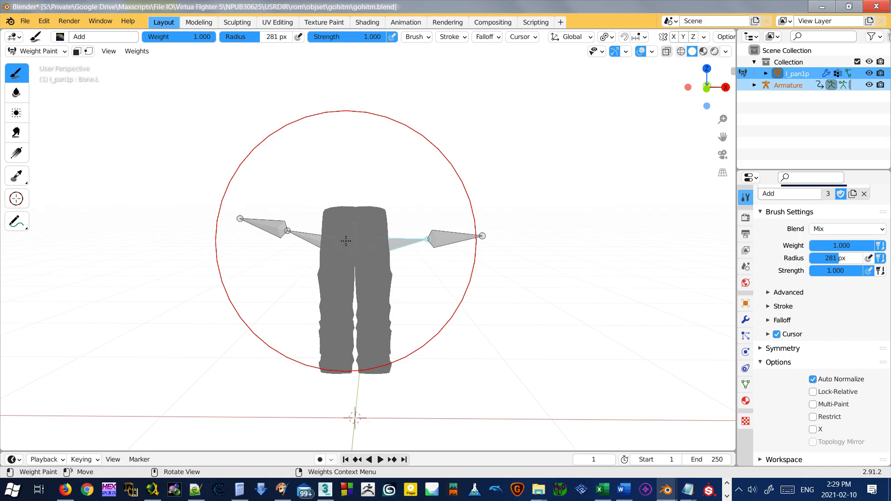
{"action": "middle_click_drag", "start_coordinate": [346, 240], "coordinate": [408, 199]}
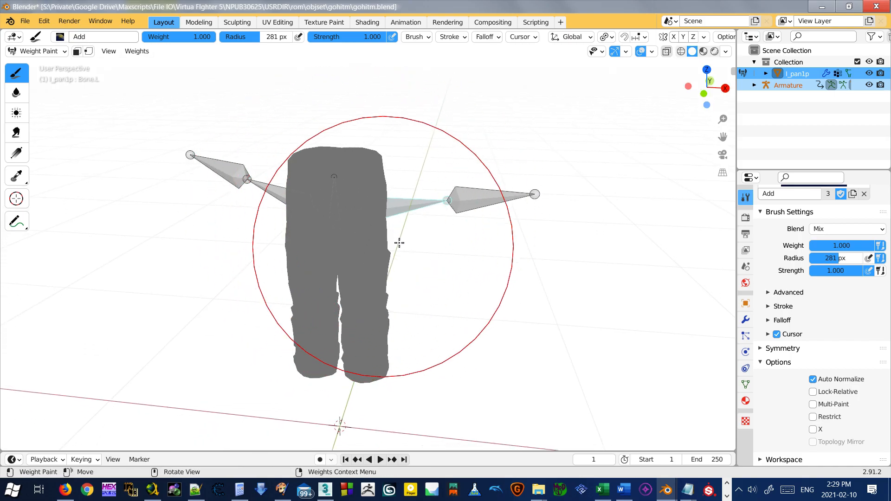
{"action": "left_click", "coordinate": [331, 196], "text": "ctrl"}
{"action": "left_click", "coordinate": [403, 203], "text": "ctrl"}
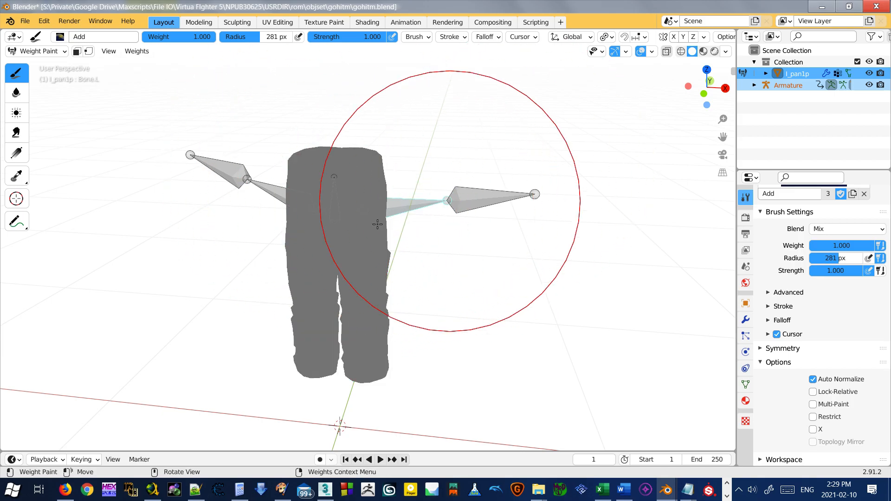
{"action": "middle_click_drag", "start_coordinate": [583, 190], "coordinate": [402, 253]}
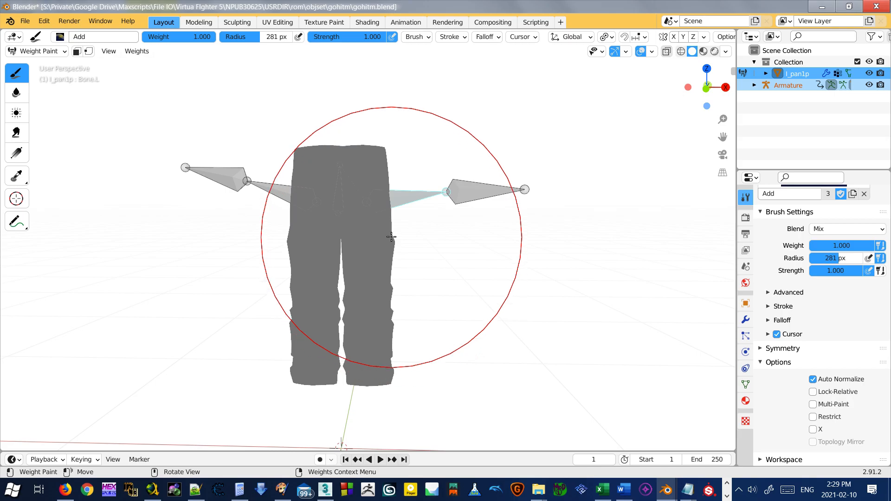
Step: Try painting weight 1.000 for Bone.L down its pants leg with a 77 px brush, and undo the stroke and radius change
{"action": "key", "text": "f"}
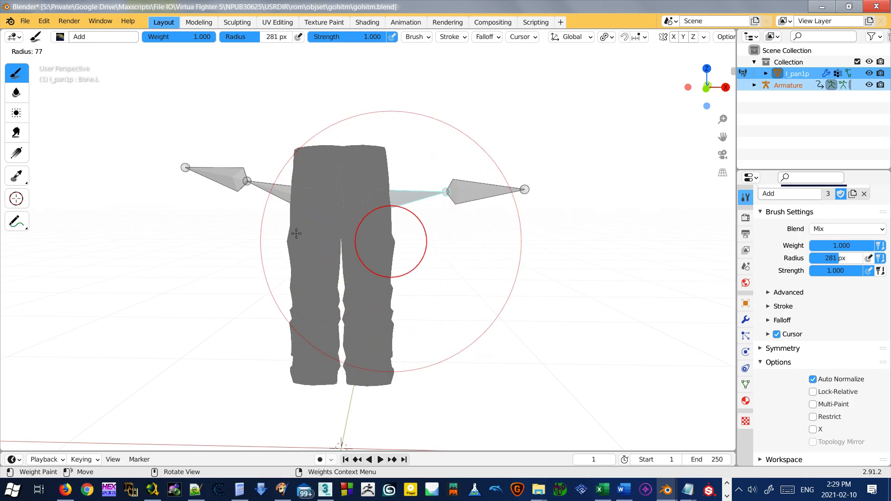
{"action": "left_click", "coordinate": [295, 234]}
{"action": "mouse_move", "coordinate": [387, 233]}
{"action": "left_mouse_down"}
{"action": "mouse_move", "coordinate": [378, 364]}
{"action": "mouse_move", "coordinate": [377, 299]}
{"action": "mouse_move", "coordinate": [365, 323]}
{"action": "mouse_move", "coordinate": [376, 377]}
{"action": "left_mouse_up"}
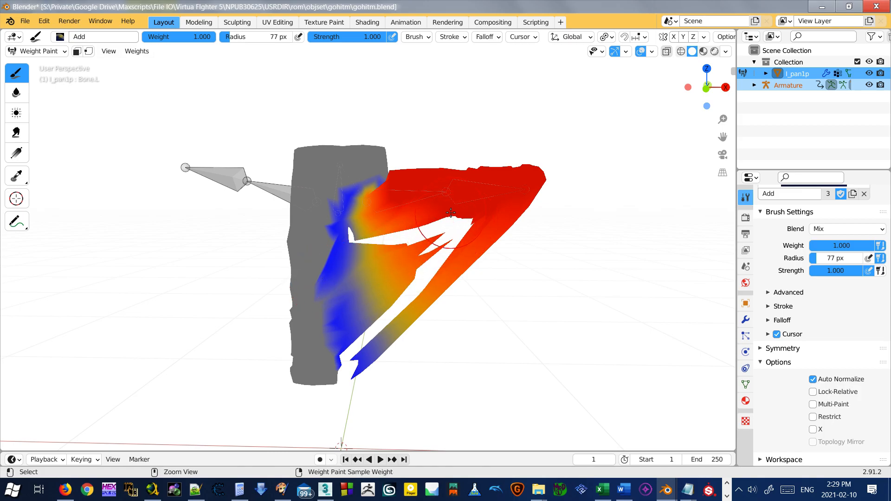
{"action": "key", "text": "ctrl+z"}
{"action": "key", "text": "ctrl+z"}
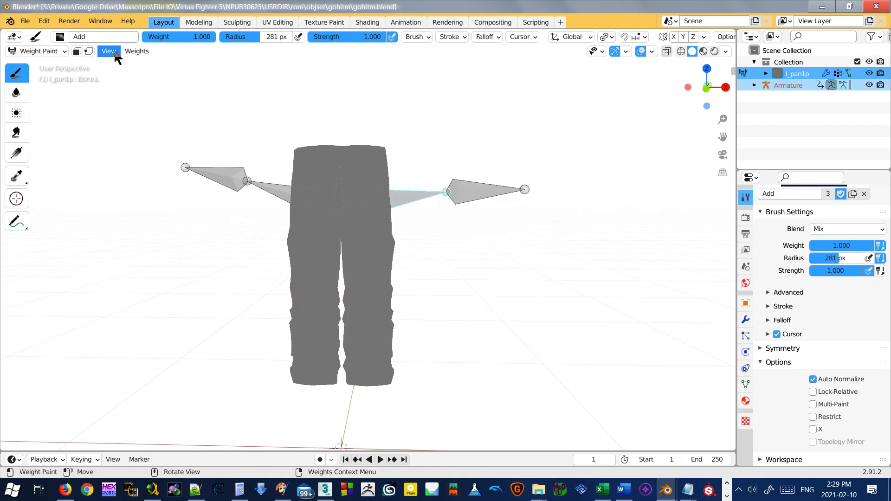
Step: Enable face selection masking for painting and lasso-select the faces of the Bone.L pants leg from the crotch down
{"action": "left_click", "coordinate": [77, 51]}
{"action": "scroll", "coordinate": [366, 297], "scroll_direction": "up", "scroll_amount": 2}
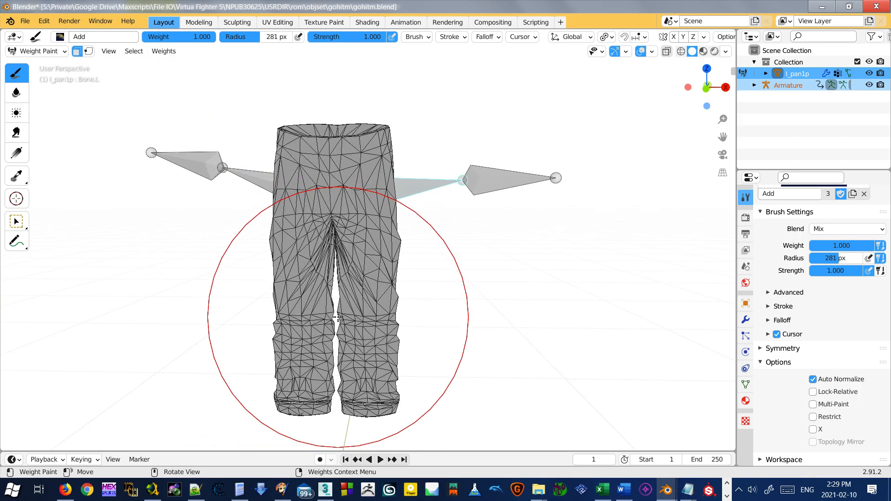
{"action": "middle_click_drag", "start_coordinate": [365, 287], "coordinate": [380, 229], "text": "shift"}
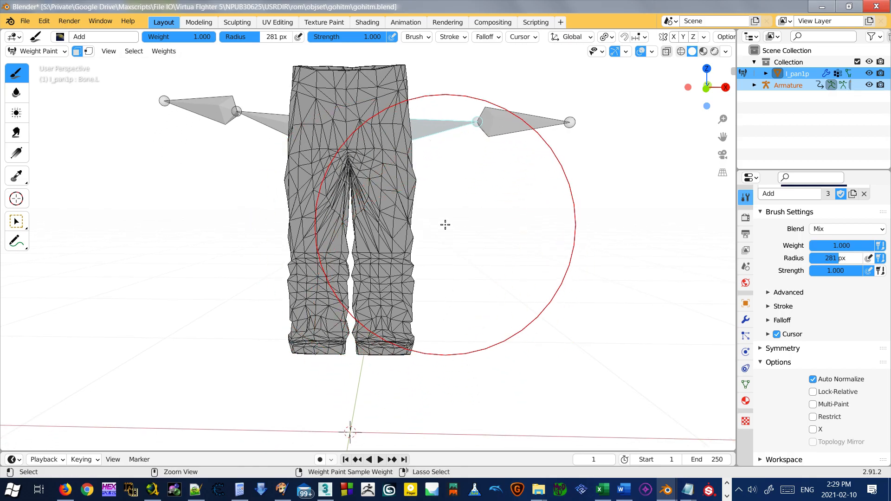
{"action": "mouse_move", "coordinate": [441, 200]}
{"action": "right_mouse_down", "text": "ctrl"}
{"action": "mouse_move", "coordinate": [441, 234]}
{"action": "mouse_move", "coordinate": [387, 398]}
{"action": "mouse_move", "coordinate": [358, 377]}
{"action": "mouse_move", "coordinate": [429, 155]}
{"action": "right_mouse_up", "text": "ctrl"}
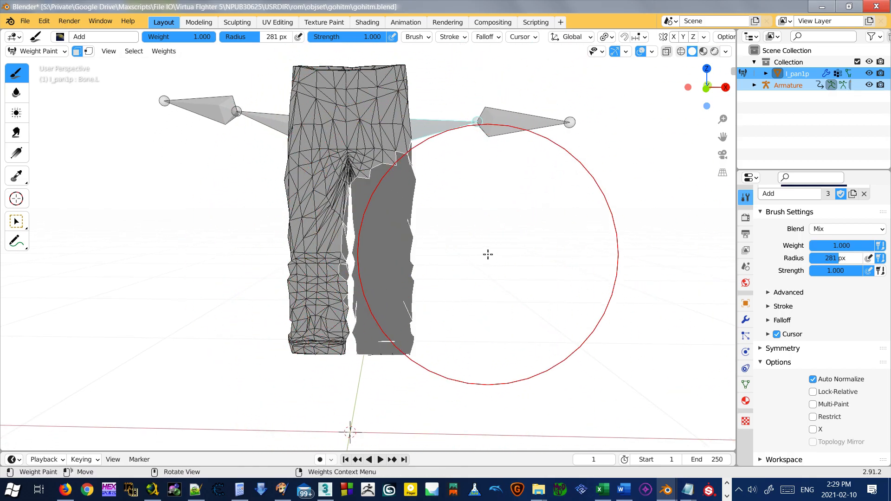
Step: Inspect the leg's masked faces from the back and side, and try lasso-selecting the faces across the front of the pants
{"action": "middle_click_drag", "start_coordinate": [465, 189], "coordinate": [251, 207]}
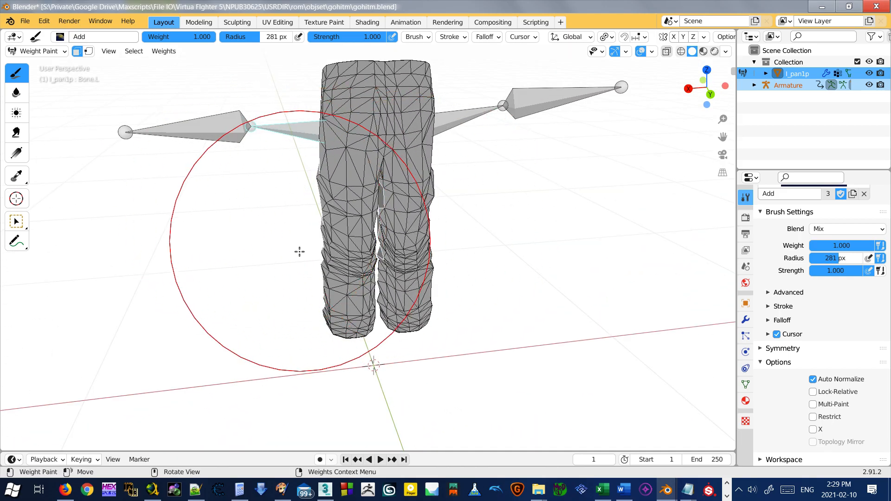
{"action": "mouse_move", "coordinate": [255, 321]}
{"action": "middle_mouse_down"}
{"action": "mouse_move", "coordinate": [396, 380]}
{"action": "mouse_move", "coordinate": [295, 298]}
{"action": "mouse_move", "coordinate": [491, 236]}
{"action": "middle_mouse_up"}
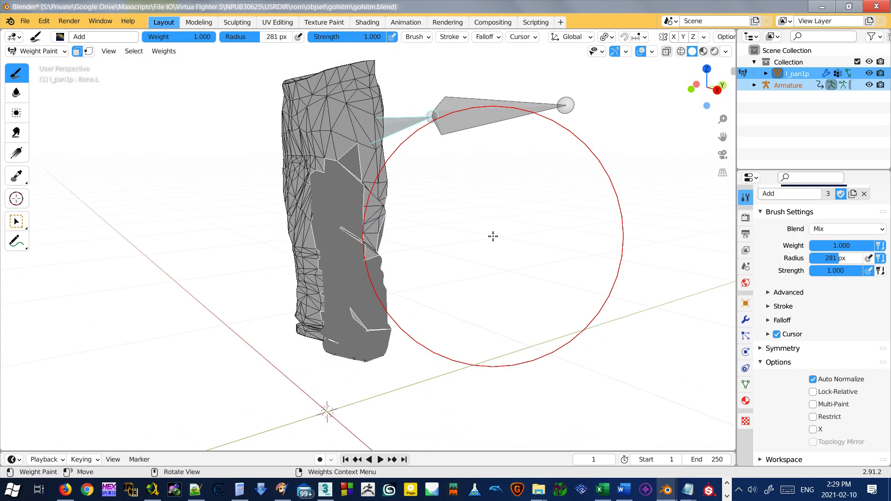
{"action": "mouse_move", "coordinate": [474, 207]}
{"action": "middle_mouse_down"}
{"action": "mouse_move", "coordinate": [426, 300]}
{"action": "mouse_move", "coordinate": [277, 205]}
{"action": "mouse_move", "coordinate": [551, 233]}
{"action": "mouse_move", "coordinate": [394, 97]}
{"action": "mouse_move", "coordinate": [469, 251]}
{"action": "mouse_move", "coordinate": [350, 284]}
{"action": "mouse_move", "coordinate": [166, 82]}
{"action": "middle_mouse_up"}
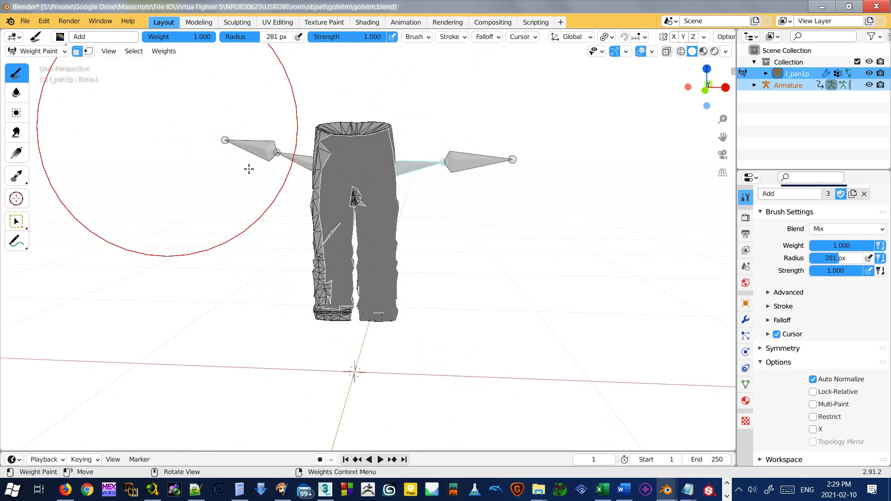
{"action": "left_click", "coordinate": [317, 158]}
{"action": "key", "text": "ctrl+z"}
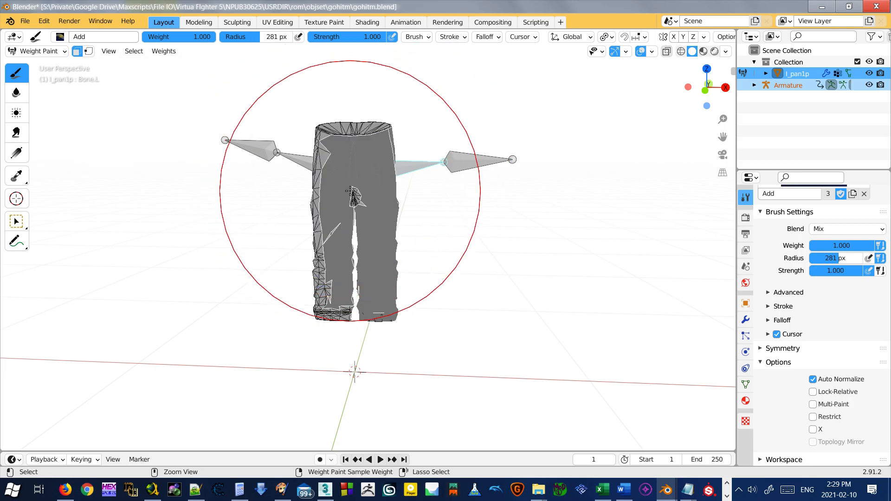
Step: Try picking single faces on the side of the pants one at a time for the painting mask
{"action": "right_click", "coordinate": [326, 213], "text": "ctrl"}
{"action": "middle_click_drag", "start_coordinate": [315, 189], "coordinate": [403, 209]}
{"action": "left_click", "coordinate": [354, 184], "text": "ctrl"}
{"action": "left_click", "coordinate": [364, 189], "text": "ctrl"}
{"action": "left_click", "coordinate": [394, 184], "text": "ctrl"}
{"action": "left_click", "coordinate": [383, 205], "text": "ctrl"}
{"action": "left_click", "coordinate": [375, 229], "text": "ctrl"}
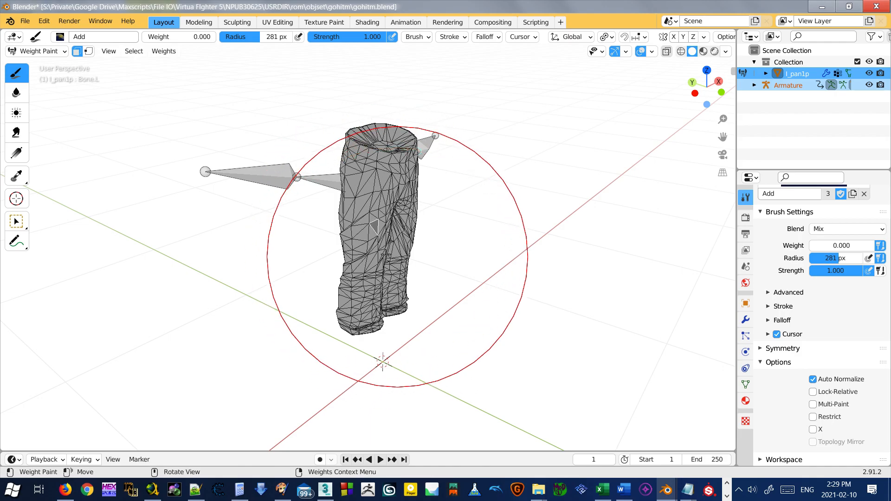
Step: Add scattered faces on both pants legs and the hip area to the mask selection one by one
{"action": "middle_click_drag", "start_coordinate": [392, 255], "coordinate": [348, 223]}
{"action": "left_click", "coordinate": [387, 224], "text": "shift"}
{"action": "left_click", "coordinate": [383, 260], "text": "shift"}
{"action": "left_click", "coordinate": [384, 302], "text": "shift"}
{"action": "left_click", "coordinate": [373, 186], "text": "shift"}
{"action": "left_click", "coordinate": [339, 141], "text": "shift"}
{"action": "left_click", "coordinate": [314, 142], "text": "shift"}
{"action": "left_click", "coordinate": [308, 214], "text": "shift"}
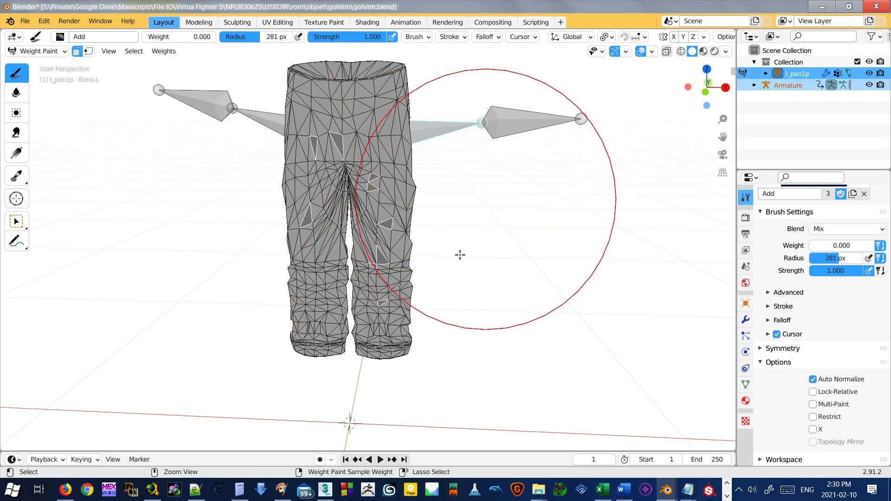
Step: Toggle face selection masking off and back on, undoing the stray selections made in between
{"action": "left_click", "coordinate": [77, 51]}
{"action": "left_click", "coordinate": [306, 277], "text": "ctrl"}
{"action": "left_click", "coordinate": [418, 177], "text": "ctrl"}
{"action": "key", "text": "ctrl+z"}
{"action": "key", "text": "ctrl+z"}
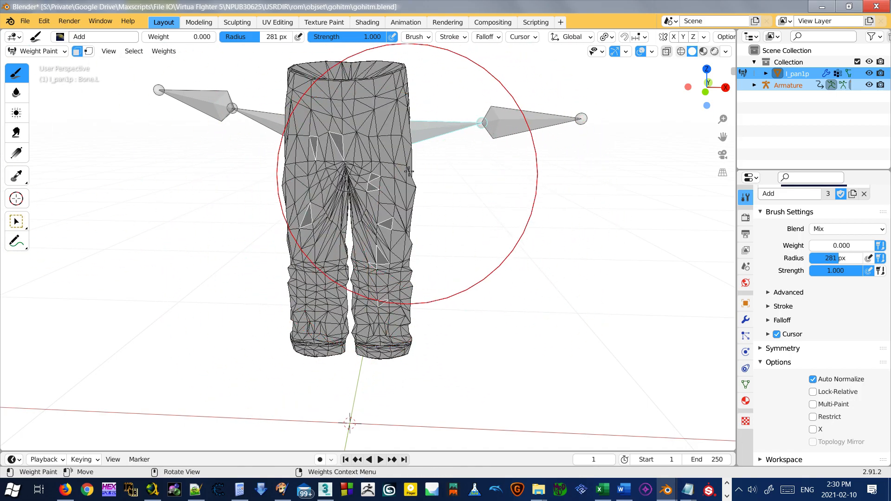
{"action": "left_click", "coordinate": [78, 51]}
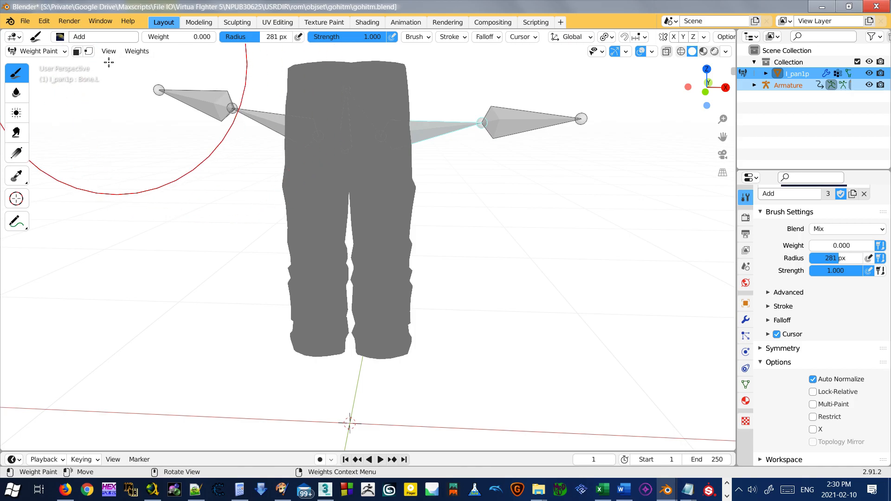
{"action": "left_click", "coordinate": [77, 51]}
{"action": "mouse_move", "coordinate": [348, 159]}
{"action": "middle_mouse_down"}
{"action": "mouse_move", "coordinate": [404, 163]}
{"action": "mouse_move", "coordinate": [357, 163]}
{"action": "middle_mouse_up"}
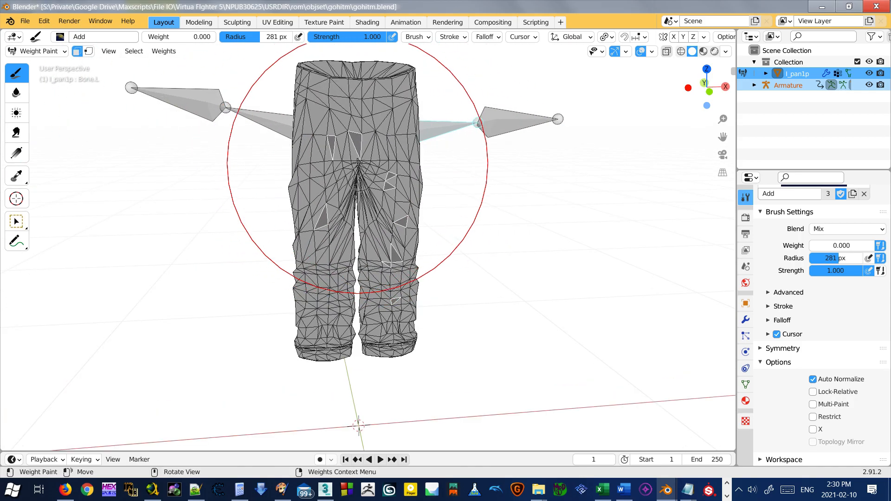
Step: In Edit Mode, select the cuff vertices of the Bone.L leg and grow the selection up to the crotch
{"action": "key", "text": "Tab"}
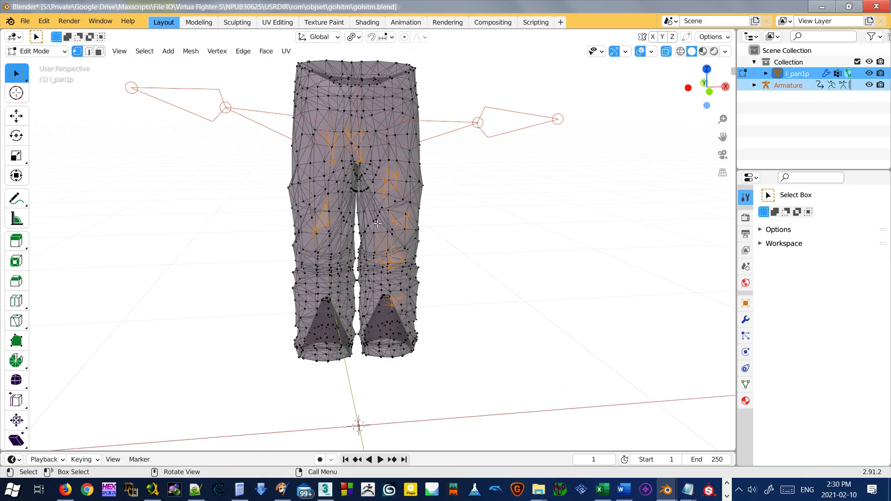
{"action": "middle_click_drag", "start_coordinate": [379, 225], "coordinate": [172, 65]}
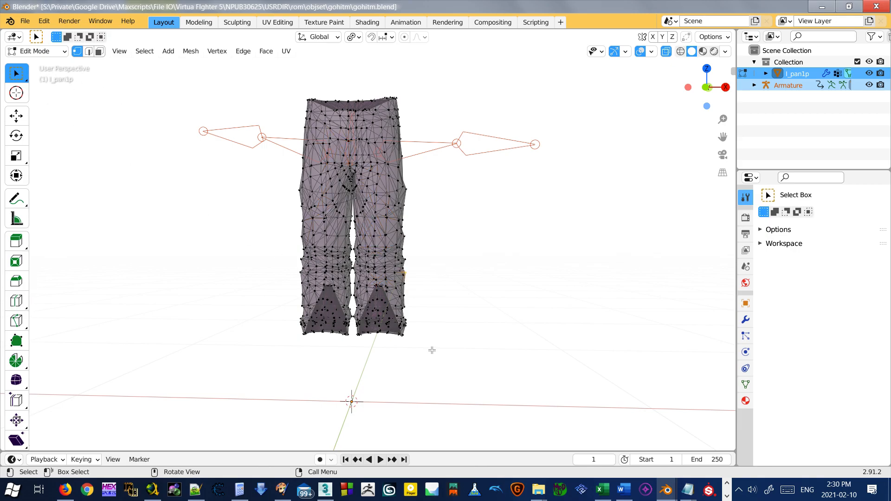
{"action": "scroll", "coordinate": [423, 324], "scroll_direction": "up", "scroll_amount": 2}
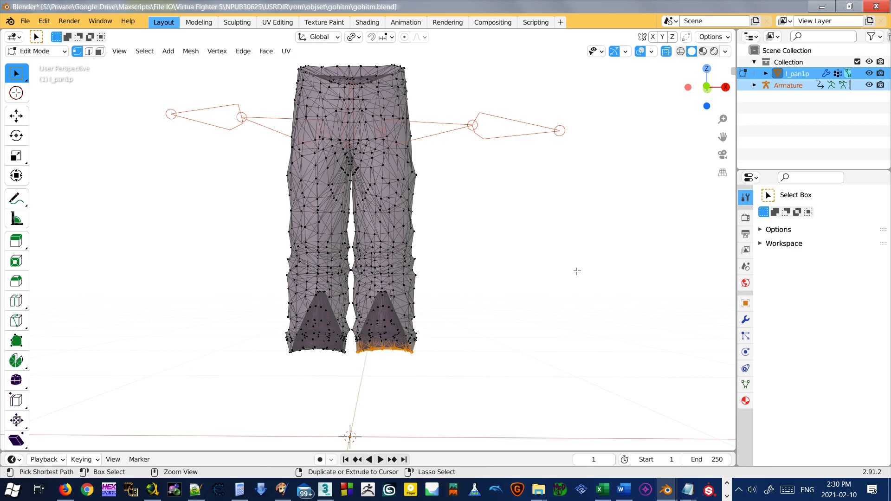
{"action": "key", "text": "ctrl+KP_Add"}
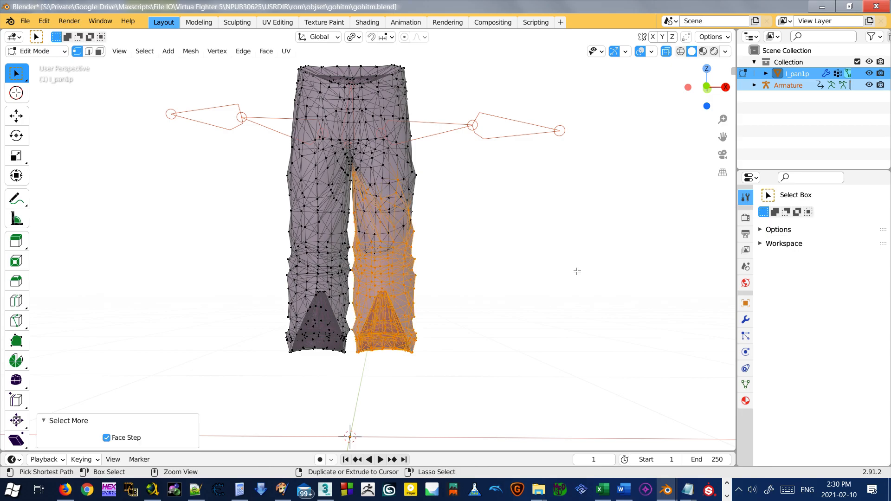
{"action": "left_click_drag", "start_coordinate": [283, 134], "coordinate": [283, 134], "text": "ctrl"}
{"action": "middle_click_drag", "start_coordinate": [283, 135], "coordinate": [331, 82]}
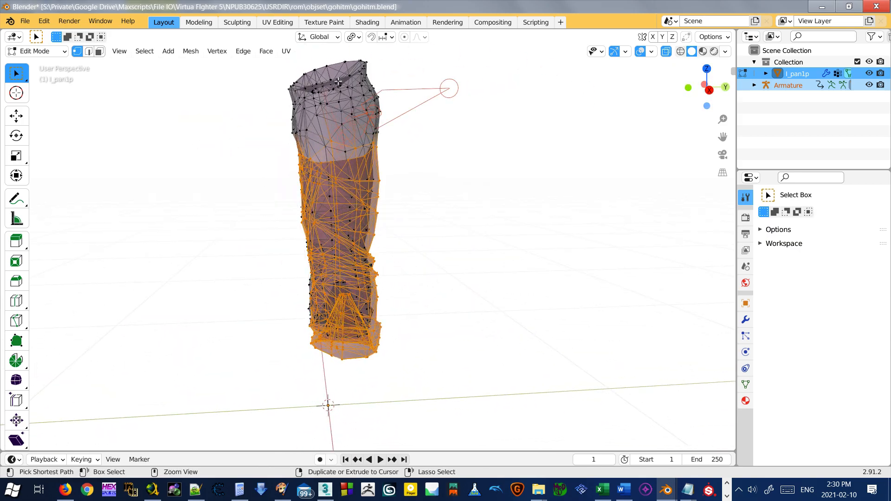
{"action": "middle_click_drag", "start_coordinate": [250, 135], "coordinate": [394, 138]}
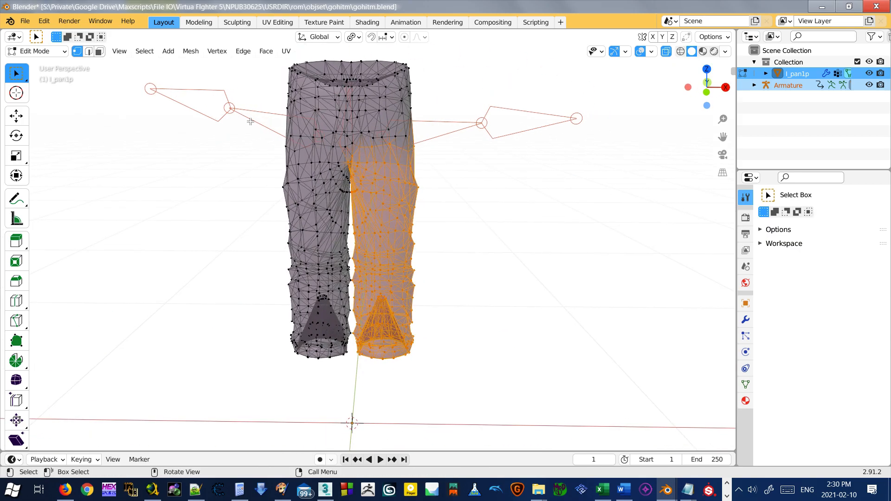
Step: Return to Weight Paint mode and check the mask selection around the Bone.L leg
{"action": "key", "text": "Tab"}
{"action": "middle_click_drag", "start_coordinate": [410, 219], "coordinate": [333, 202]}
{"action": "middle_click_drag", "start_coordinate": [381, 178], "coordinate": [501, 141]}
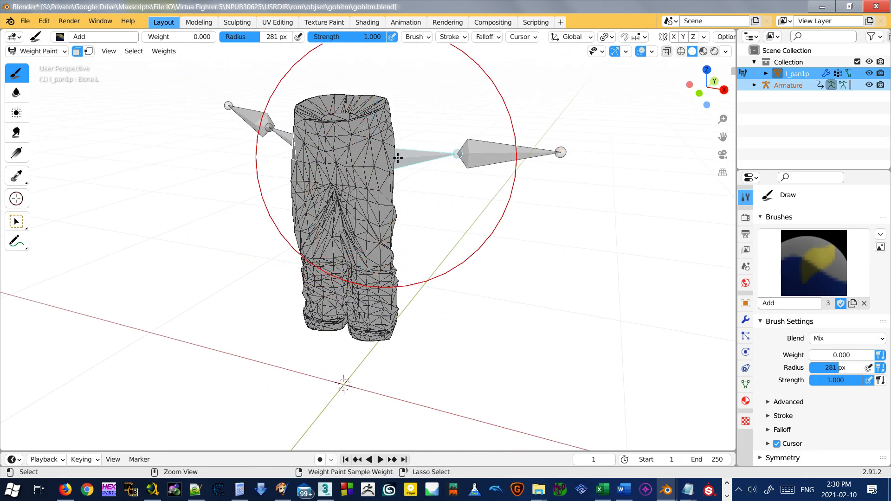
{"action": "middle_click_drag", "start_coordinate": [310, 191], "coordinate": [380, 188]}
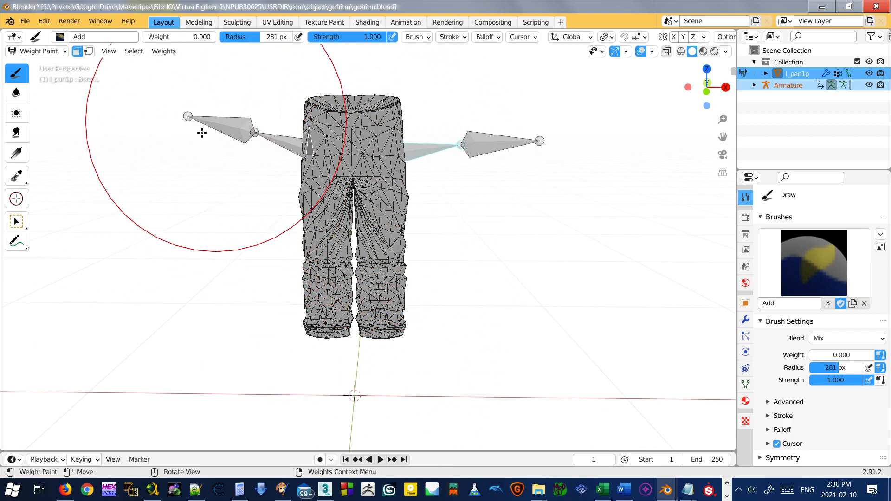
Step: Reselect the Bone.L leg up to the crotch in Edit Mode by growing from its cuff, and return to Weight Paint mode
{"action": "key", "text": "Tab"}
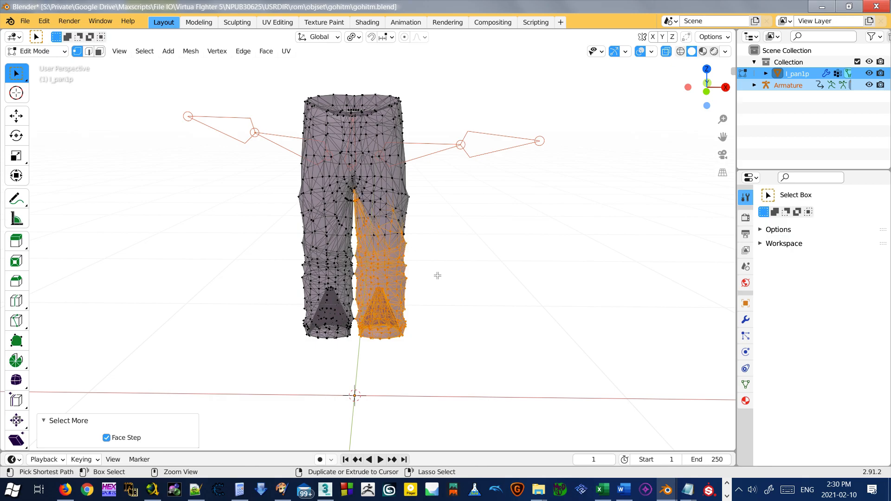
{"action": "key", "text": "ctrl+z"}
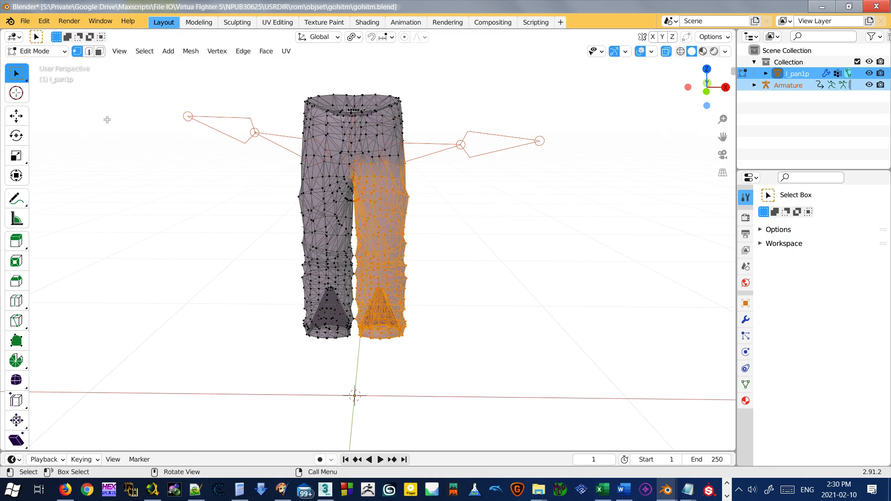
{"action": "key", "text": "Tab"}
{"action": "mouse_move", "coordinate": [387, 144]}
{"action": "middle_mouse_down"}
{"action": "mouse_move", "coordinate": [370, 134]}
{"action": "mouse_move", "coordinate": [315, 139]}
{"action": "mouse_move", "coordinate": [377, 143]}
{"action": "middle_mouse_up"}
{"action": "scroll", "coordinate": [370, 134], "scroll_direction": "up", "scroll_amount": 1}
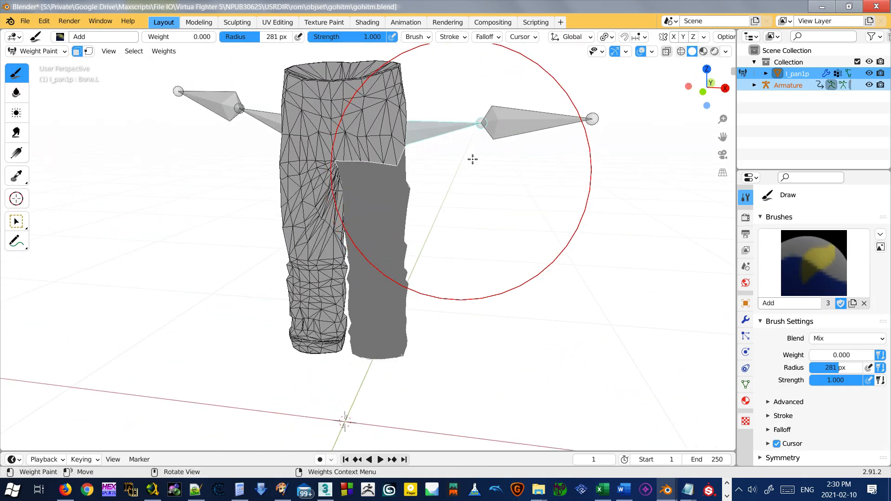
Step: Paint the masked leg faces with weight 1.000 for Bone.L using the 281 px brush
{"action": "scroll", "coordinate": [357, 217], "scroll_direction": "down", "scroll_amount": 3}
{"action": "scroll", "coordinate": [356, 217], "scroll_direction": "down", "scroll_amount": 4}
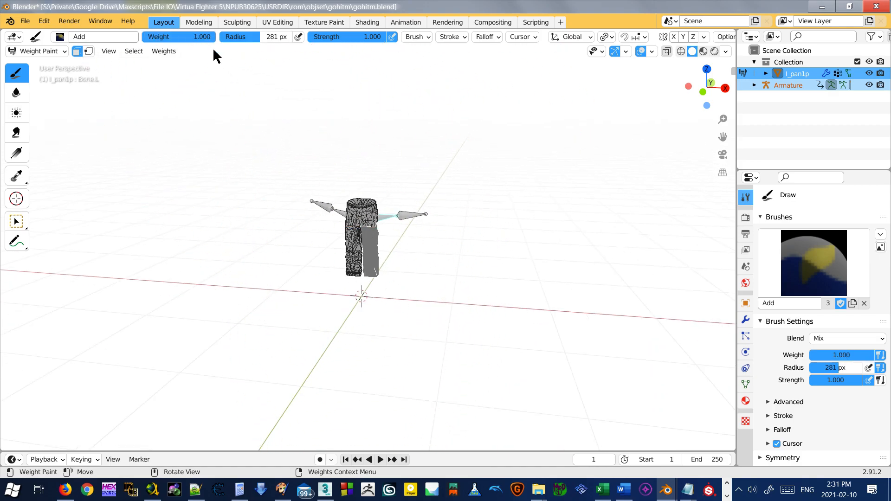
{"action": "left_click", "coordinate": [353, 339]}
{"action": "scroll", "coordinate": [399, 209], "scroll_direction": "up", "scroll_amount": 3}
{"action": "left_click", "coordinate": [459, 181], "text": "ctrl"}
{"action": "scroll", "coordinate": [466, 197], "scroll_direction": "up", "scroll_amount": 1}
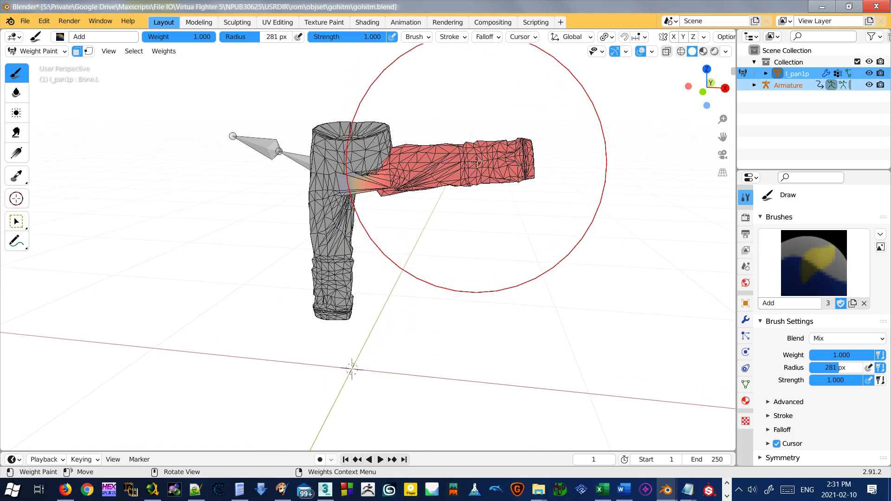
Step: Turn off face masking and paint weight 1.000 for Bone.001.L over the lower leg with a 102 px brush
{"action": "left_click", "coordinate": [80, 52]}
{"action": "middle_click_drag", "start_coordinate": [501, 180], "coordinate": [460, 223], "text": "shift"}
{"action": "scroll", "coordinate": [449, 222], "scroll_direction": "up", "scroll_amount": 1}
{"action": "left_click", "coordinate": [436, 205], "text": "ctrl"}
{"action": "key", "text": "f"}
{"action": "left_click", "coordinate": [428, 193]}
{"action": "left_click_drag", "start_coordinate": [427, 193], "coordinate": [508, 176]}
{"action": "middle_click_drag", "start_coordinate": [507, 175], "coordinate": [462, 352]}
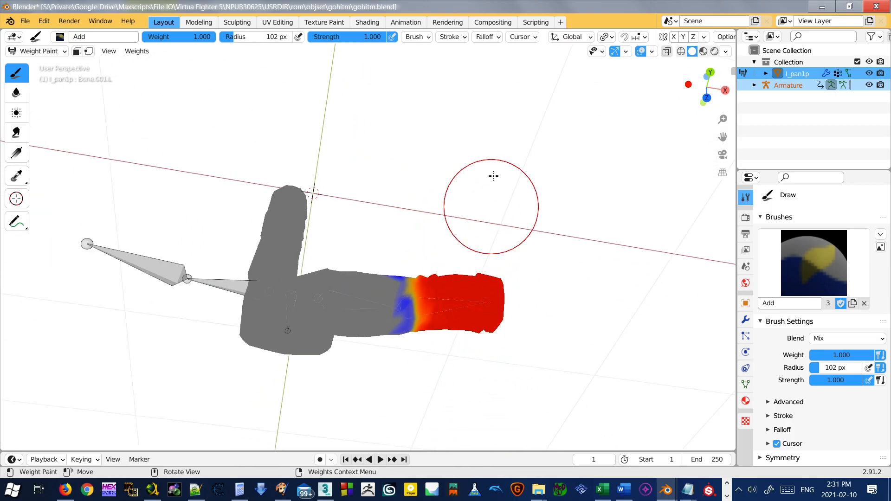
Step: Review the draw brush's falloff shape and its Accumulate and Front Faces Only options
{"action": "left_click", "coordinate": [484, 39]}
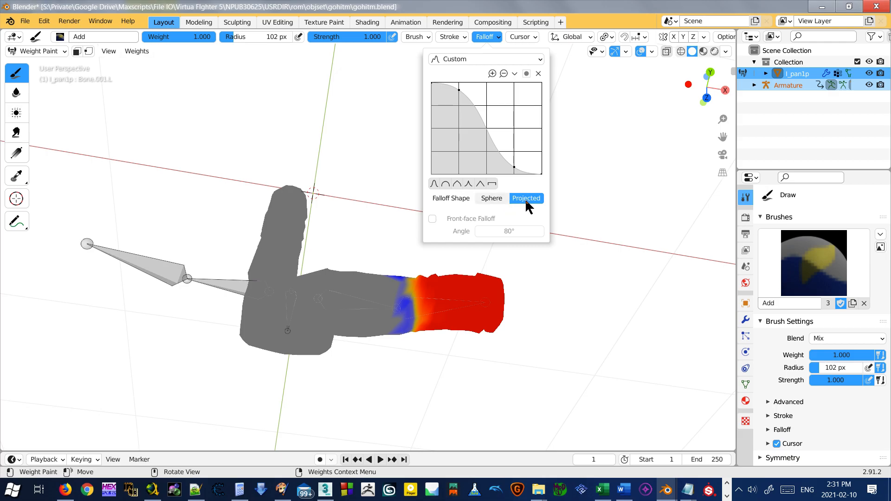
{"action": "mouse_move", "coordinate": [402, 35]}
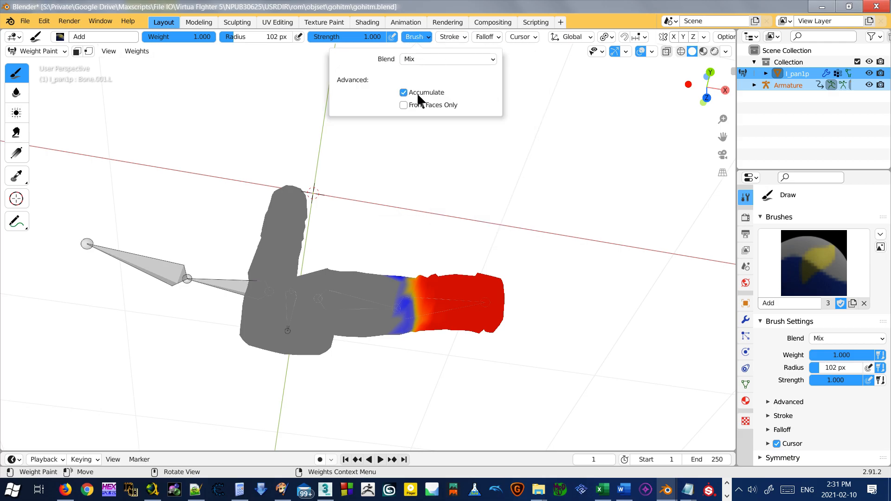
{"action": "middle_click_drag", "start_coordinate": [487, 284], "coordinate": [443, 183]}
{"action": "scroll", "coordinate": [394, 216], "scroll_direction": "up", "scroll_amount": 2}
Step: Select pelvis bone Bone.002 and clean the vertex group weights with the subset Deform Pose Bones and a limit of 0.001
{"action": "left_click", "coordinate": [316, 162], "text": "shift"}
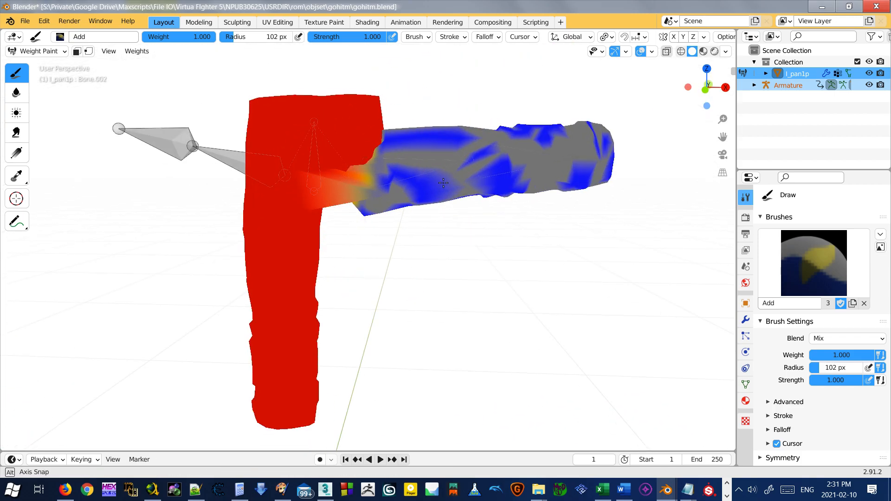
{"action": "middle_click_drag", "start_coordinate": [449, 141], "coordinate": [289, 171], "text": "shift"}
{"action": "middle_click_drag", "start_coordinate": [249, 209], "coordinate": [359, 241]}
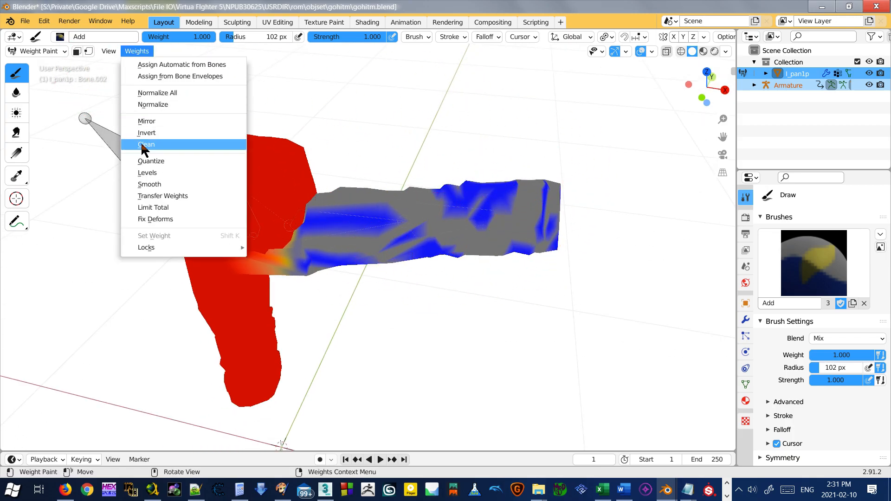
{"action": "left_click", "coordinate": [131, 144]}
{"action": "middle_click_drag", "start_coordinate": [329, 251], "coordinate": [366, 230]}
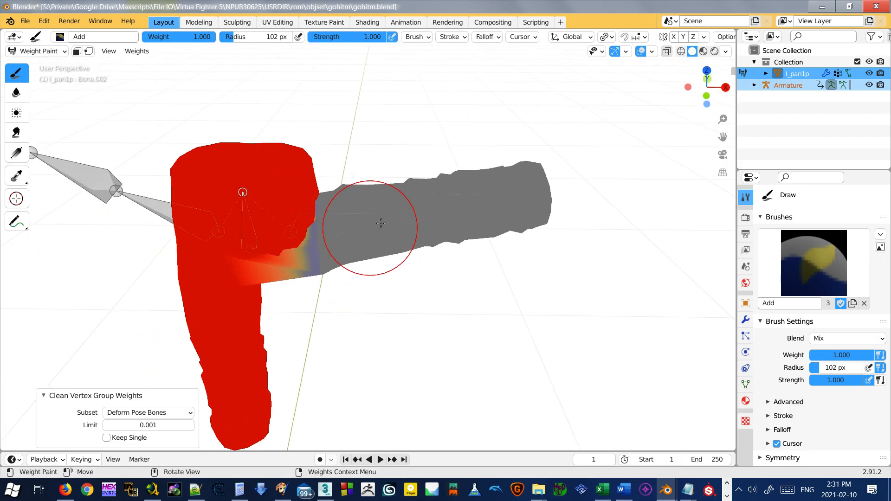
Step: Select Bone.L, inspect its weights around the leg, and switch to the Blur brush with a 102 px radius at the hip
{"action": "left_click", "coordinate": [373, 224], "text": "ctrl"}
{"action": "middle_click_drag", "start_coordinate": [425, 266], "coordinate": [487, 338]}
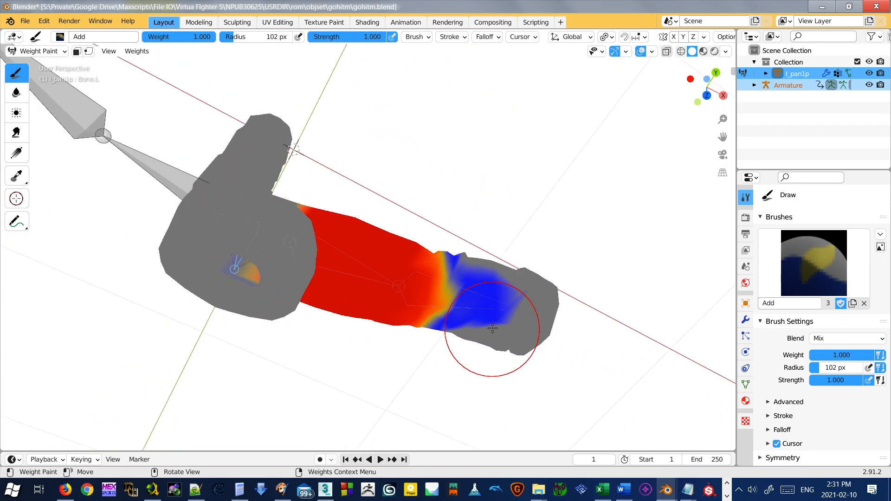
{"action": "middle_click_drag", "start_coordinate": [342, 338], "coordinate": [402, 192]}
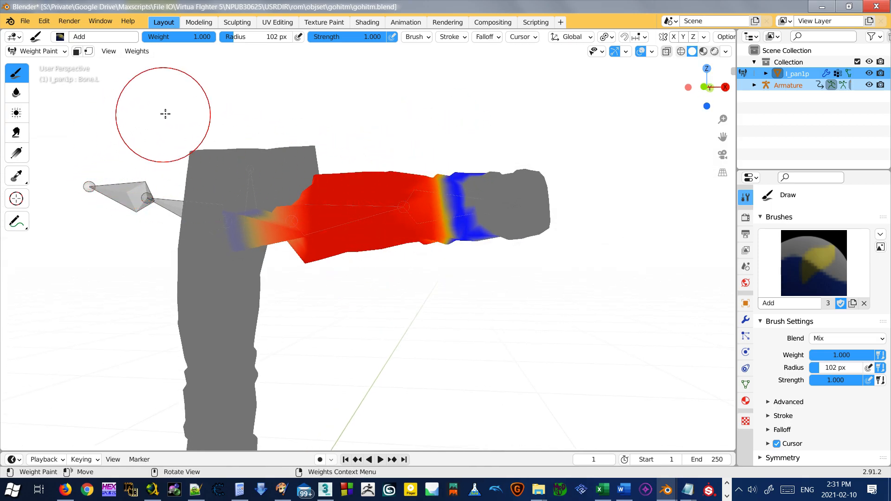
{"action": "left_click", "coordinate": [14, 95]}
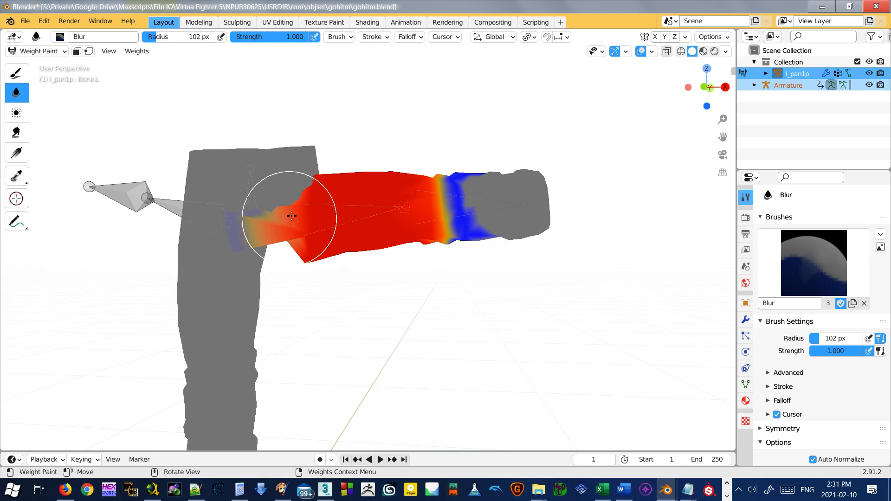
{"action": "middle_click_drag", "start_coordinate": [293, 214], "coordinate": [307, 151]}
{"action": "scroll", "coordinate": [296, 224], "scroll_direction": "up", "scroll_amount": 2}
{"action": "mouse_move", "coordinate": [295, 213]}
{"action": "middle_mouse_down"}
{"action": "mouse_move", "coordinate": [313, 238]}
{"action": "mouse_move", "coordinate": [359, 260]}
{"action": "middle_mouse_up"}
Step: Show the pants in wireframe and merge all of the mesh's vertices by distance in Edit Mode
{"action": "key", "text": "shift+z"}
{"action": "mouse_move", "coordinate": [354, 197]}
{"action": "middle_mouse_down"}
{"action": "mouse_move", "coordinate": [334, 164]}
{"action": "mouse_move", "coordinate": [373, 222]}
{"action": "mouse_move", "coordinate": [371, 270]}
{"action": "mouse_move", "coordinate": [306, 278]}
{"action": "mouse_move", "coordinate": [192, 256]}
{"action": "mouse_move", "coordinate": [216, 254]}
{"action": "middle_mouse_up"}
{"action": "scroll", "coordinate": [325, 173], "scroll_direction": "up", "scroll_amount": 1}
{"action": "mouse_move", "coordinate": [475, 250]}
{"action": "middle_mouse_down"}
{"action": "mouse_move", "coordinate": [445, 269]}
{"action": "mouse_move", "coordinate": [379, 258]}
{"action": "mouse_move", "coordinate": [395, 273]}
{"action": "mouse_move", "coordinate": [279, 209]}
{"action": "middle_mouse_up"}
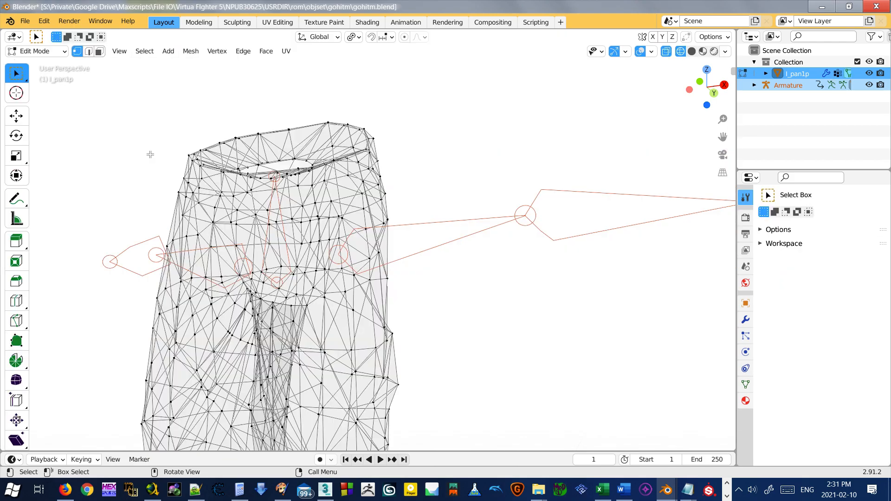
{"action": "key", "text": "a"}
{"action": "key", "text": "m"}
{"action": "left_click", "coordinate": [154, 158]}
{"action": "key", "text": "alt+a"}
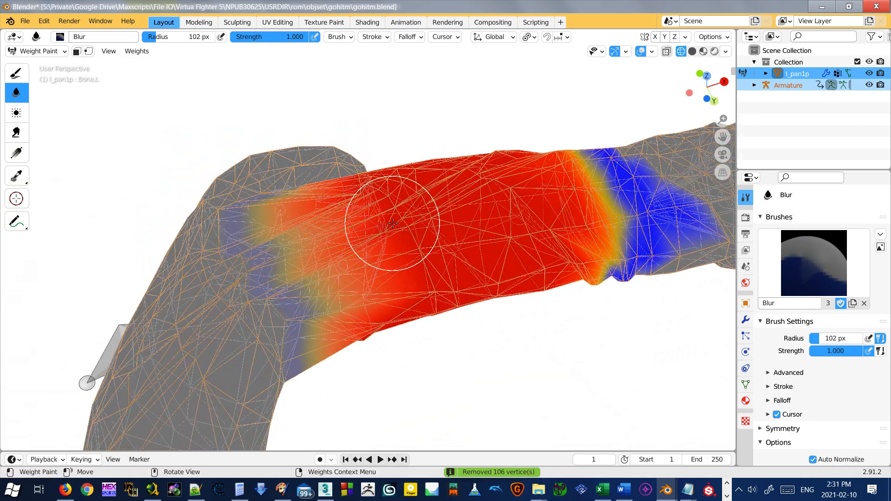
Step: Return the pants to solid shading and inspect Bone.L's weights around the hip from the front and back
{"action": "middle_click_drag", "start_coordinate": [392, 224], "coordinate": [373, 239]}
{"action": "key", "text": "shift+z"}
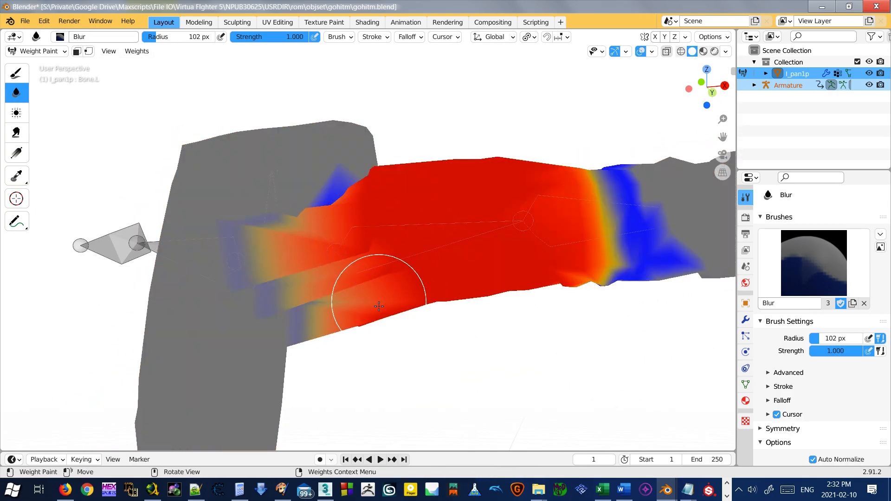
{"action": "middle_click_drag", "start_coordinate": [379, 305], "coordinate": [381, 272]}
{"action": "middle_click_drag", "start_coordinate": [366, 225], "coordinate": [358, 199]}
{"action": "middle_click_drag", "start_coordinate": [471, 268], "coordinate": [308, 251]}
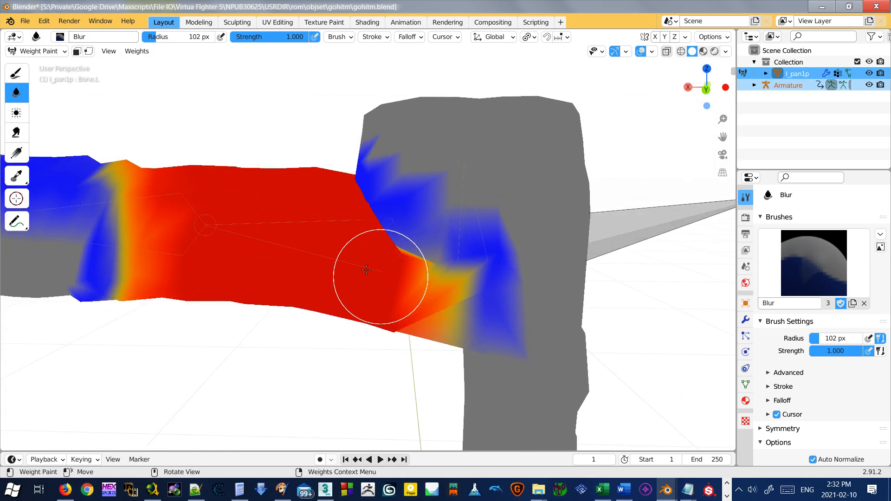
Step: Select pelvis bone Bone.002 and blur its weights where the raised leg meets the hip, front and back
{"action": "left_click", "coordinate": [457, 209], "text": "ctrl"}
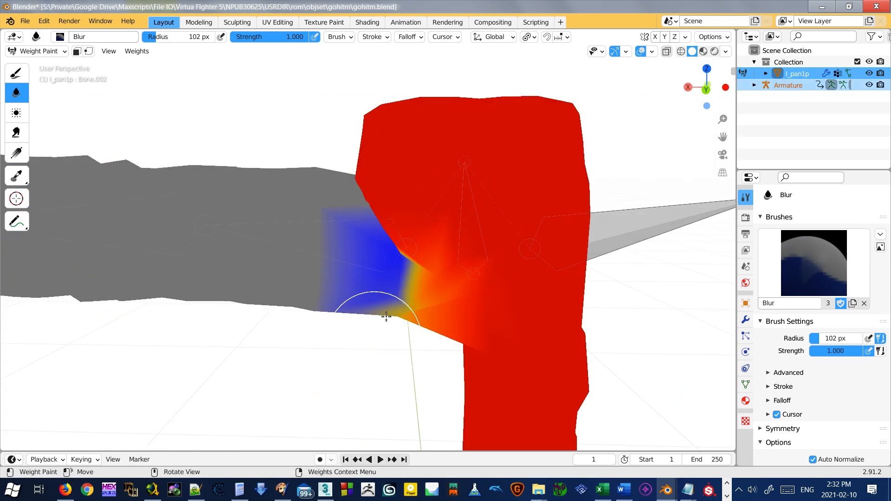
{"action": "middle_click_drag", "start_coordinate": [328, 330], "coordinate": [481, 297]}
{"action": "middle_click_drag", "start_coordinate": [243, 229], "coordinate": [374, 294]}
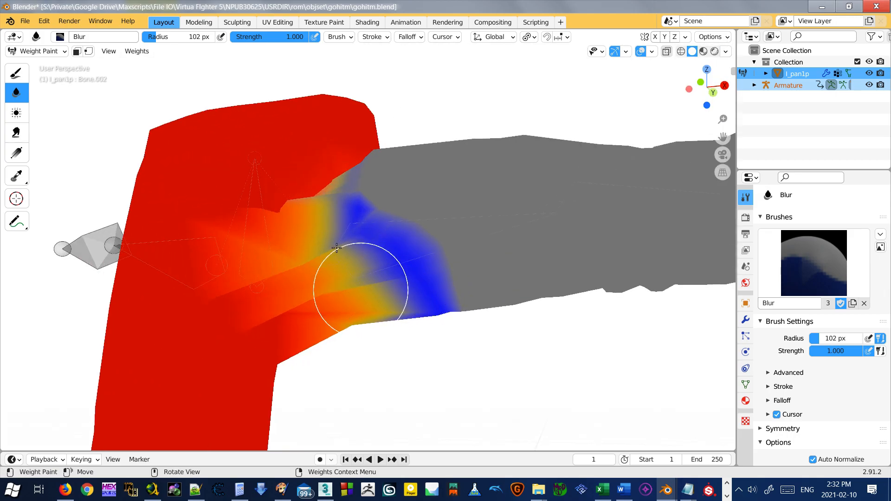
{"action": "left_click_drag", "start_coordinate": [294, 185], "coordinate": [250, 219]}
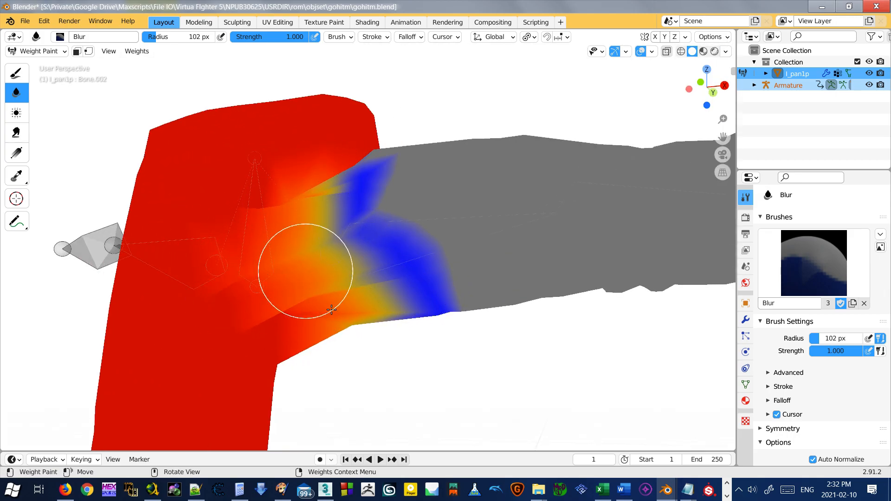
{"action": "left_click_drag", "start_coordinate": [315, 290], "coordinate": [326, 310]}
{"action": "mouse_move", "coordinate": [302, 273]}
{"action": "middle_mouse_down"}
{"action": "mouse_move", "coordinate": [173, 243]}
{"action": "mouse_move", "coordinate": [70, 269]}
{"action": "middle_mouse_up"}
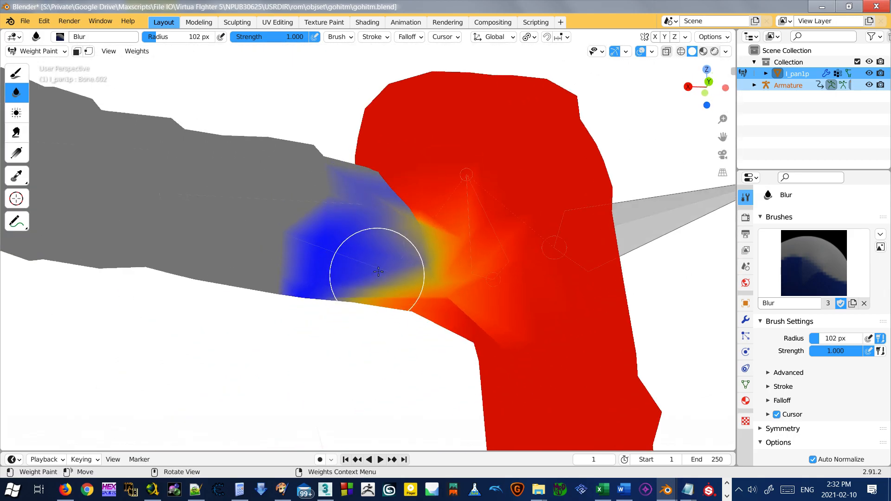
{"action": "middle_click_drag", "start_coordinate": [378, 273], "coordinate": [421, 273]}
{"action": "scroll", "coordinate": [333, 176], "scroll_direction": "down", "scroll_amount": 3}
{"action": "left_click_drag", "start_coordinate": [366, 214], "coordinate": [394, 266]}
{"action": "mouse_move", "coordinate": [218, 250]}
{"action": "middle_mouse_down"}
{"action": "mouse_move", "coordinate": [265, 271]}
{"action": "mouse_move", "coordinate": [406, 284]}
{"action": "mouse_move", "coordinate": [364, 259]}
{"action": "mouse_move", "coordinate": [341, 205]}
{"action": "middle_mouse_up"}
{"action": "left_click_drag", "start_coordinate": [342, 205], "coordinate": [402, 241]}
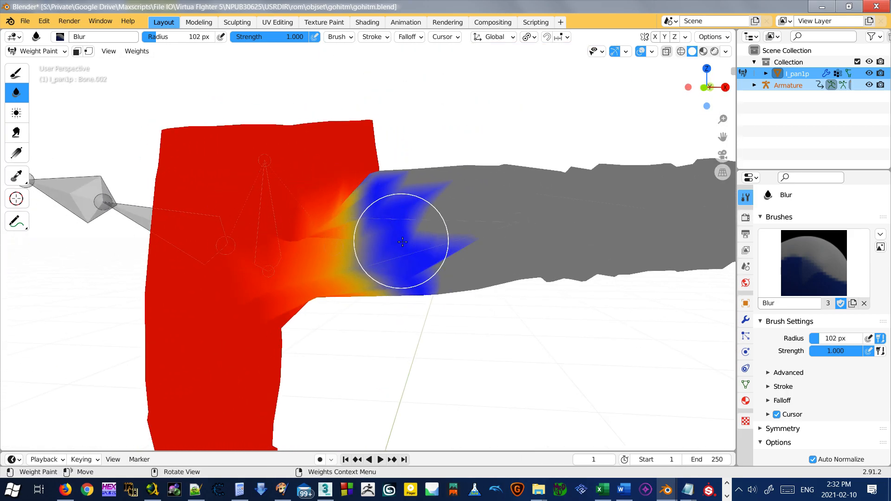
Step: Turn off X-Ray in the viewport shading so the pants' surface relief shows
{"action": "left_click", "coordinate": [728, 49]}
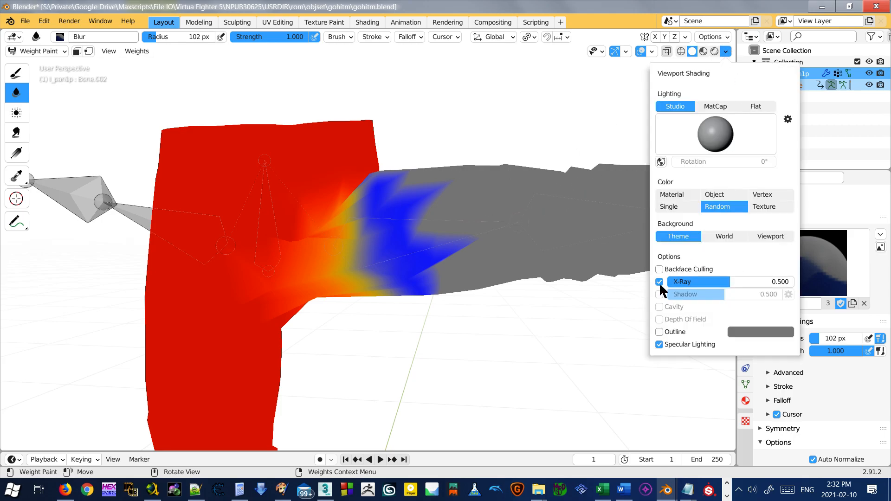
{"action": "left_click", "coordinate": [659, 282]}
{"action": "scroll", "coordinate": [436, 246], "scroll_direction": "down", "scroll_amount": 3}
{"action": "left_click_drag", "start_coordinate": [395, 194], "coordinate": [547, 140]}
Step: Set the viewport lighting to MatCap and choose the glossy metallic sphere with the ring-shaped highlight
{"action": "left_click", "coordinate": [724, 52]}
{"action": "left_click", "coordinate": [706, 105]}
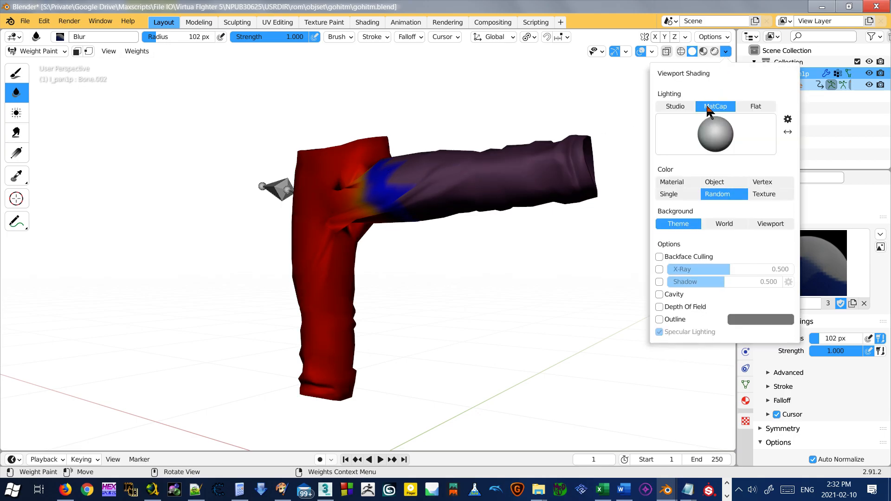
{"action": "left_click", "coordinate": [728, 130]}
{"action": "left_click", "coordinate": [651, 174]}
{"action": "left_click", "coordinate": [716, 128]}
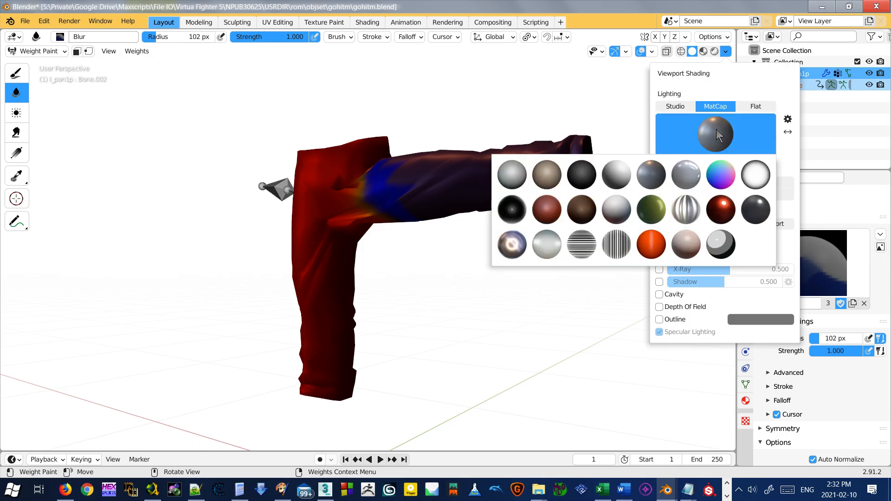
{"action": "left_click", "coordinate": [514, 235]}
{"action": "mouse_move", "coordinate": [383, 199]}
{"action": "middle_mouse_down"}
{"action": "mouse_move", "coordinate": [424, 205]}
{"action": "mouse_move", "coordinate": [407, 172]}
{"action": "middle_mouse_up"}
{"action": "scroll", "coordinate": [416, 205], "scroll_direction": "up", "scroll_amount": 2}
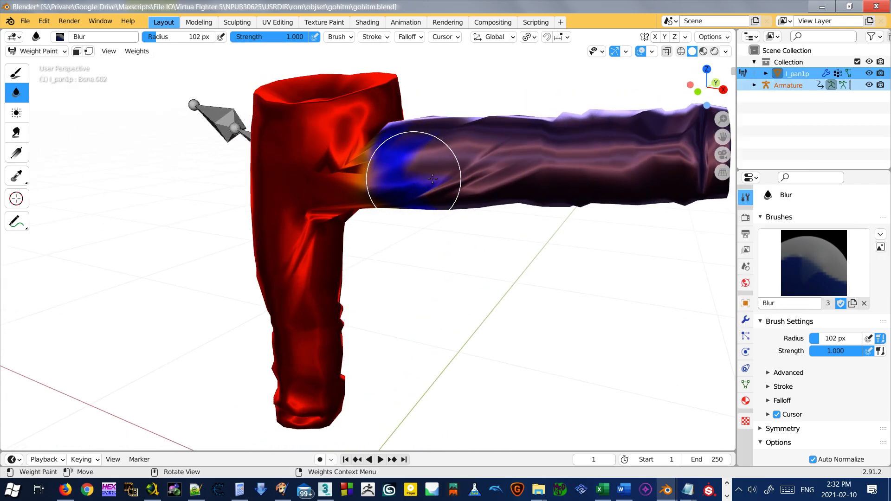
Step: Compare the weight display on the pants with X-Ray switched on and off
{"action": "left_click", "coordinate": [722, 56]}
{"action": "left_click", "coordinate": [722, 56]}
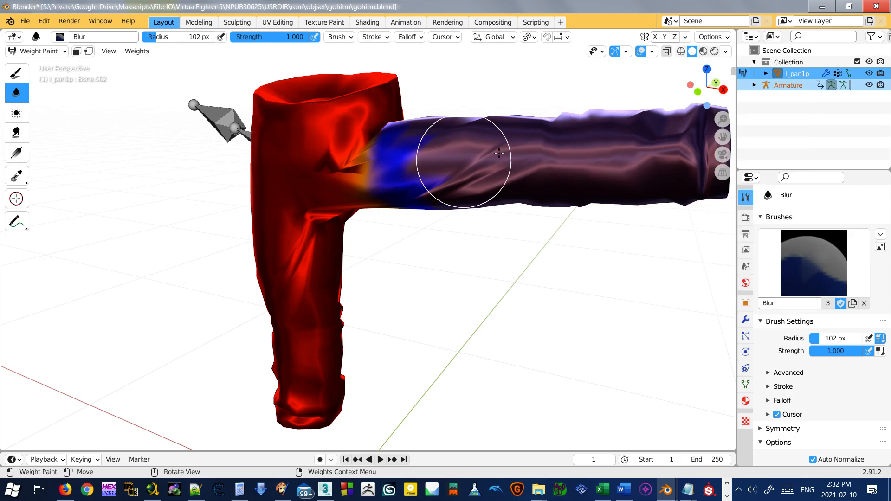
{"action": "left_click", "coordinate": [726, 52]}
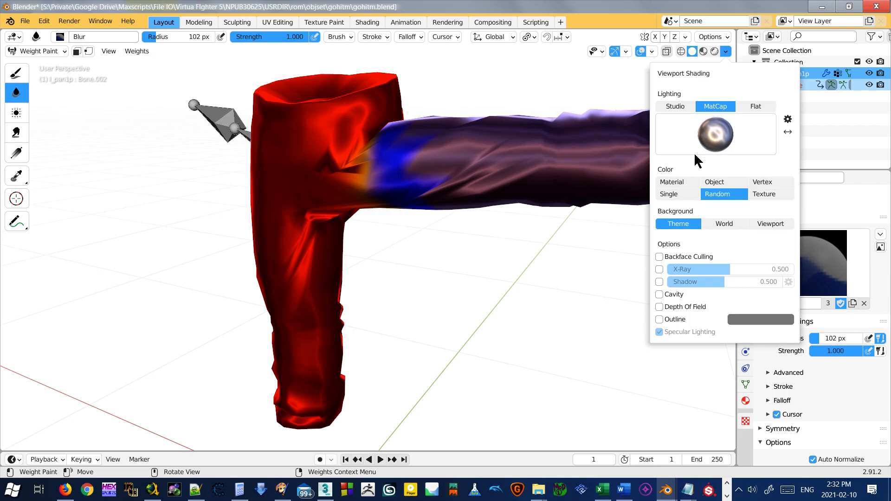
{"action": "left_click", "coordinate": [658, 270]}
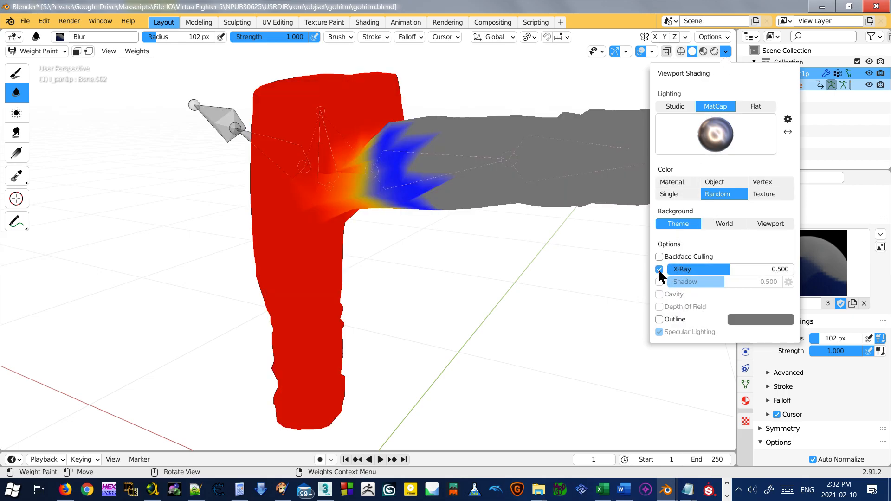
{"action": "left_click", "coordinate": [660, 270]}
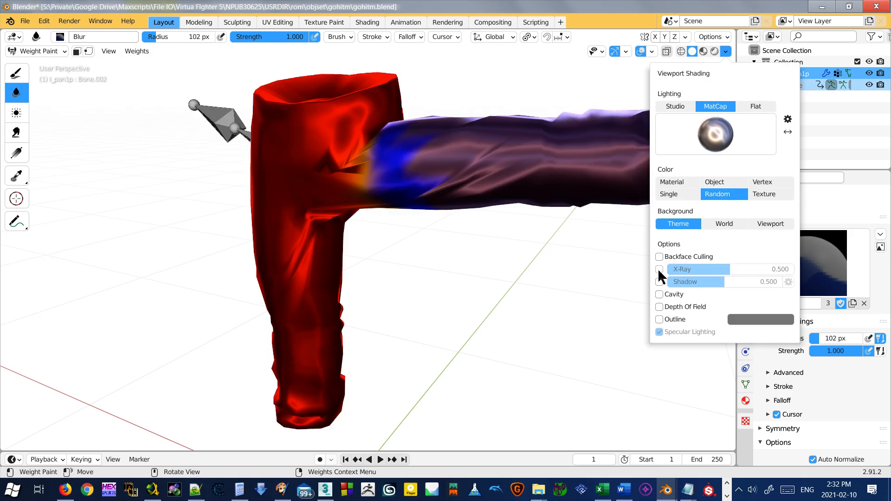
Step: Select Bone.L and blur its weights around the hip and crotch folds, front and back
{"action": "scroll", "coordinate": [371, 153], "scroll_direction": "up", "scroll_amount": 3}
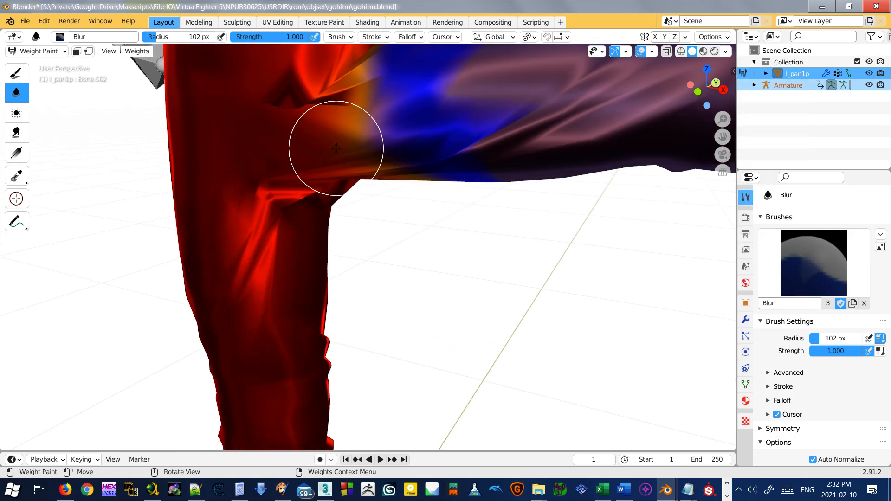
{"action": "middle_click_drag", "start_coordinate": [340, 125], "coordinate": [375, 332]}
{"action": "scroll", "coordinate": [417, 232], "scroll_direction": "up", "scroll_amount": 1}
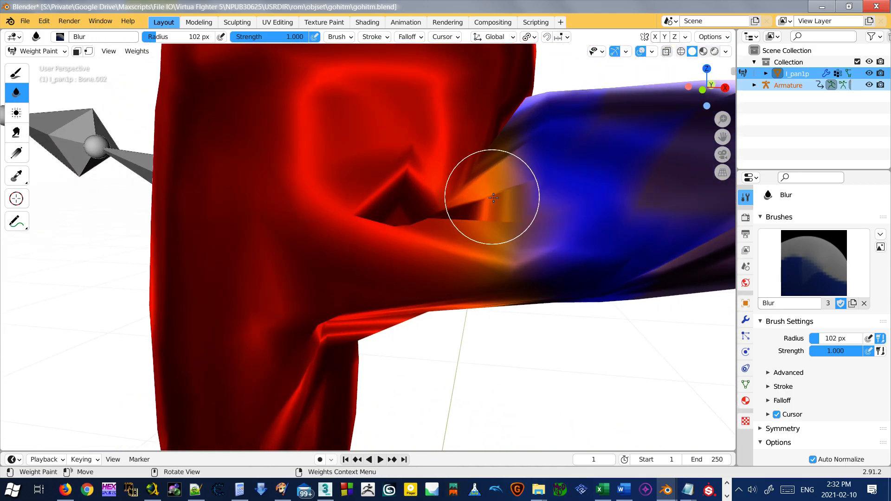
{"action": "scroll", "coordinate": [501, 198], "scroll_direction": "down", "scroll_amount": 2}
{"action": "left_click", "coordinate": [528, 201], "text": "ctrl"}
{"action": "mouse_move", "coordinate": [524, 206]}
{"action": "left_mouse_down"}
{"action": "mouse_move", "coordinate": [471, 198]}
{"action": "mouse_move", "coordinate": [368, 229]}
{"action": "left_mouse_up"}
{"action": "middle_click_drag", "start_coordinate": [368, 229], "coordinate": [401, 214]}
{"action": "mouse_move", "coordinate": [402, 214]}
{"action": "left_mouse_down"}
{"action": "mouse_move", "coordinate": [421, 198]}
{"action": "mouse_move", "coordinate": [433, 163]}
{"action": "left_mouse_up"}
{"action": "mouse_move", "coordinate": [433, 163]}
{"action": "middle_mouse_down"}
{"action": "mouse_move", "coordinate": [294, 259]}
{"action": "mouse_move", "coordinate": [422, 280]}
{"action": "middle_mouse_up"}
{"action": "left_click_drag", "start_coordinate": [422, 281], "coordinate": [436, 270]}
{"action": "middle_click_drag", "start_coordinate": [508, 267], "coordinate": [447, 293]}
{"action": "mouse_move", "coordinate": [447, 292]}
{"action": "left_mouse_down"}
{"action": "mouse_move", "coordinate": [510, 211]}
{"action": "mouse_move", "coordinate": [495, 242]}
{"action": "left_mouse_up"}
{"action": "middle_click_drag", "start_coordinate": [494, 242], "coordinate": [413, 286]}
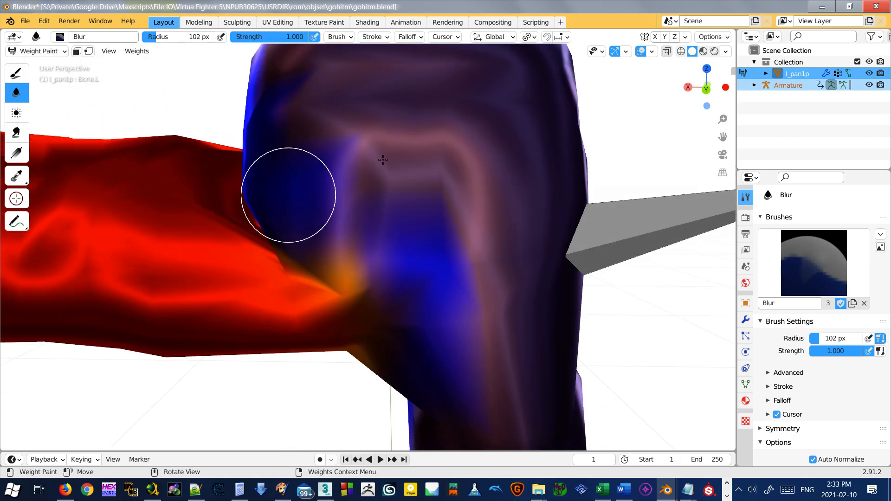
Step: Turn X-Ray back on and inspect Bone.L's weights from the hip to the knee
{"action": "left_click", "coordinate": [726, 52]}
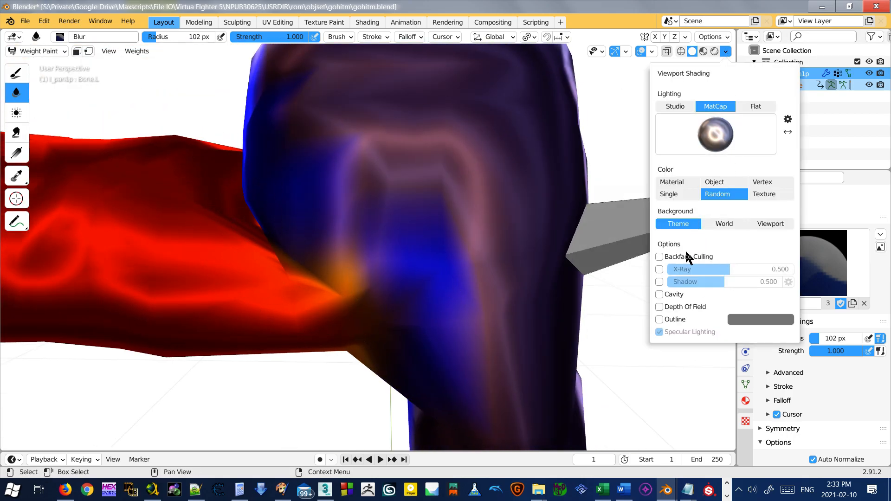
{"action": "left_click", "coordinate": [659, 269]}
{"action": "scroll", "coordinate": [321, 255], "scroll_direction": "down", "scroll_amount": 4}
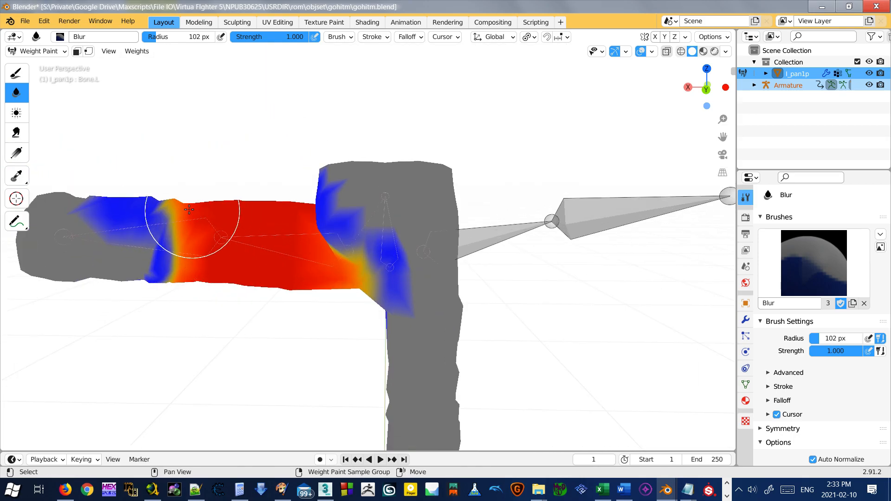
{"action": "middle_click_drag", "start_coordinate": [191, 210], "coordinate": [281, 216], "text": "shift"}
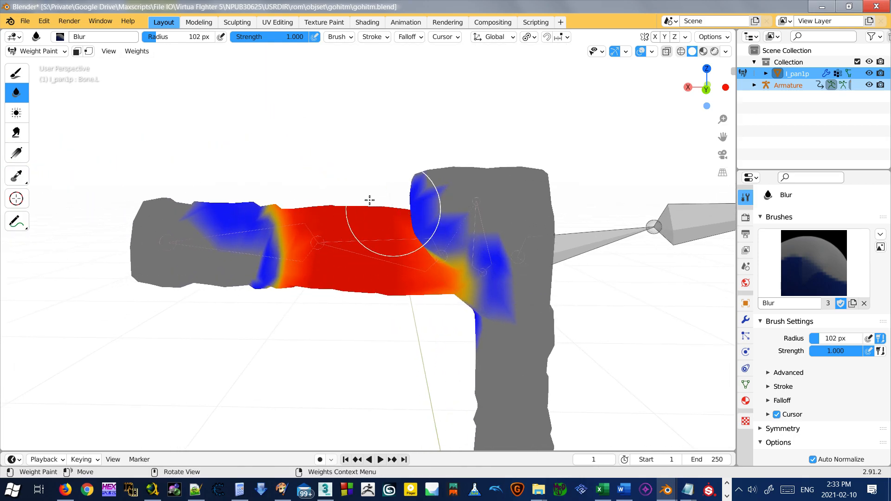
{"action": "scroll", "coordinate": [284, 233], "scroll_direction": "up", "scroll_amount": 3}
{"action": "scroll", "coordinate": [179, 218], "scroll_direction": "down", "scroll_amount": 5}
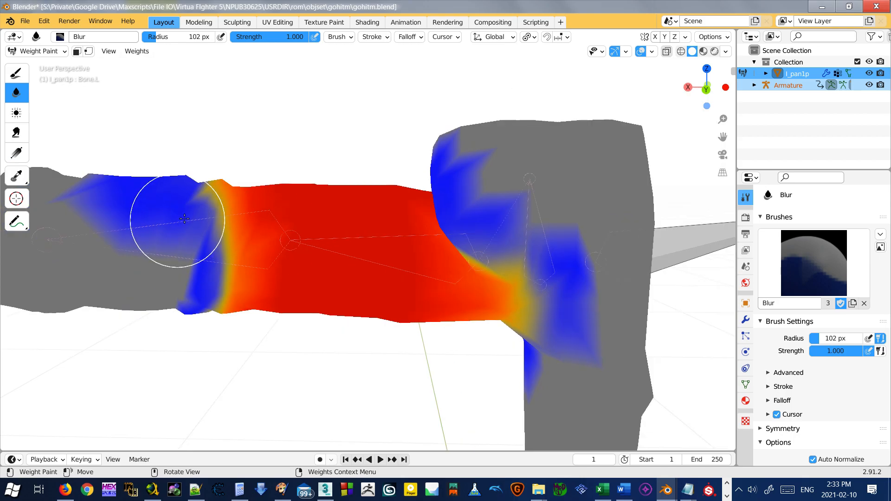
{"action": "scroll", "coordinate": [422, 276], "scroll_direction": "up", "scroll_amount": 1}
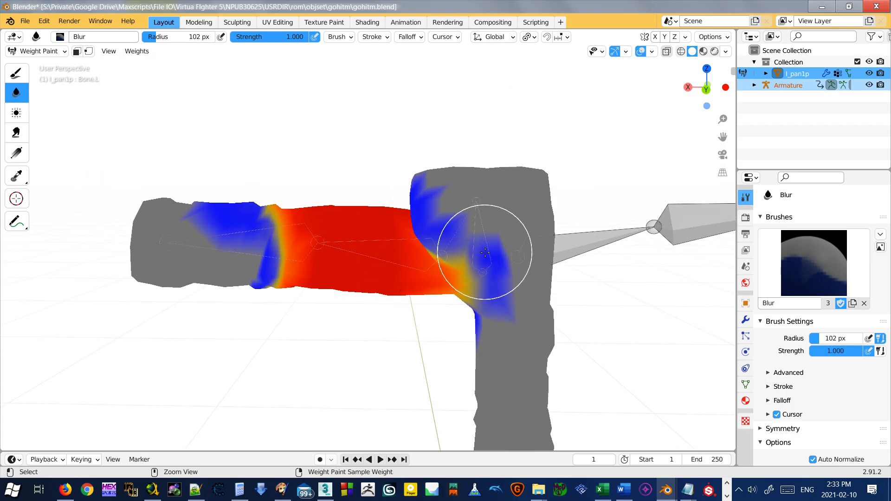
Step: Select the lower-leg bone Bone.001.L and rotate it to bend the knee
{"action": "left_click", "coordinate": [485, 255], "text": "ctrl"}
{"action": "middle_click_drag", "start_coordinate": [296, 258], "coordinate": [451, 189]}
{"action": "left_click", "coordinate": [457, 222], "text": "ctrl"}
{"action": "left_click", "coordinate": [372, 234], "text": "ctrl"}
{"action": "left_click", "coordinate": [520, 240], "text": "ctrl"}
{"action": "scroll", "coordinate": [363, 230], "scroll_direction": "up", "scroll_amount": 1}
{"action": "middle_click_drag", "start_coordinate": [385, 226], "coordinate": [492, 250]}
{"action": "key", "text": "r"}
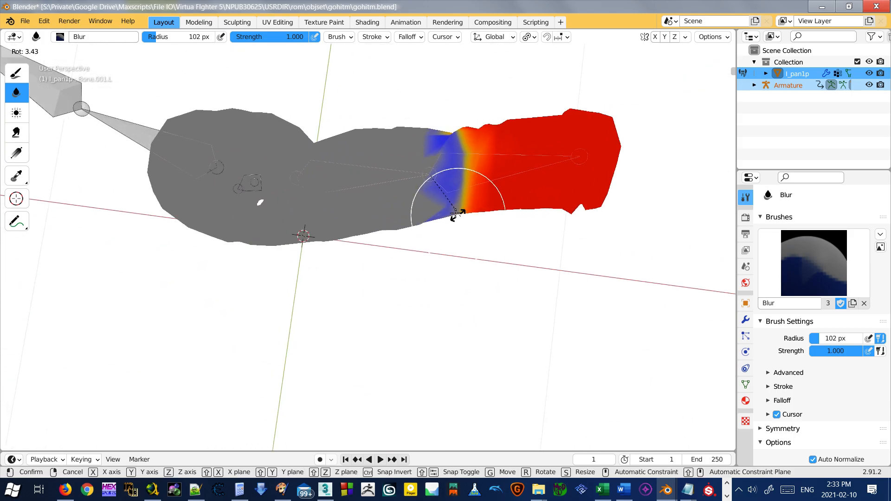
{"action": "left_click", "coordinate": [489, 132]}
Step: Blur Bone.001.L's weights around the bent knee and check the deformation from several angles
{"action": "mouse_move", "coordinate": [452, 163]}
{"action": "left_mouse_down"}
{"action": "mouse_move", "coordinate": [421, 197]}
{"action": "mouse_move", "coordinate": [417, 165]}
{"action": "mouse_move", "coordinate": [396, 134]}
{"action": "mouse_move", "coordinate": [481, 255]}
{"action": "left_mouse_up"}
{"action": "mouse_move", "coordinate": [481, 255]}
{"action": "middle_mouse_down"}
{"action": "mouse_move", "coordinate": [280, 63]}
{"action": "mouse_move", "coordinate": [355, 191]}
{"action": "middle_mouse_up"}
{"action": "mouse_move", "coordinate": [355, 191]}
{"action": "left_mouse_down"}
{"action": "mouse_move", "coordinate": [394, 169]}
{"action": "mouse_move", "coordinate": [338, 193]}
{"action": "left_mouse_up"}
{"action": "mouse_move", "coordinate": [338, 193]}
{"action": "middle_mouse_down"}
{"action": "mouse_move", "coordinate": [572, 274]}
{"action": "mouse_move", "coordinate": [468, 156]}
{"action": "middle_mouse_up"}
{"action": "middle_click_drag", "start_coordinate": [328, 241], "coordinate": [509, 188]}
{"action": "middle_click_drag", "start_coordinate": [551, 223], "coordinate": [571, 259]}
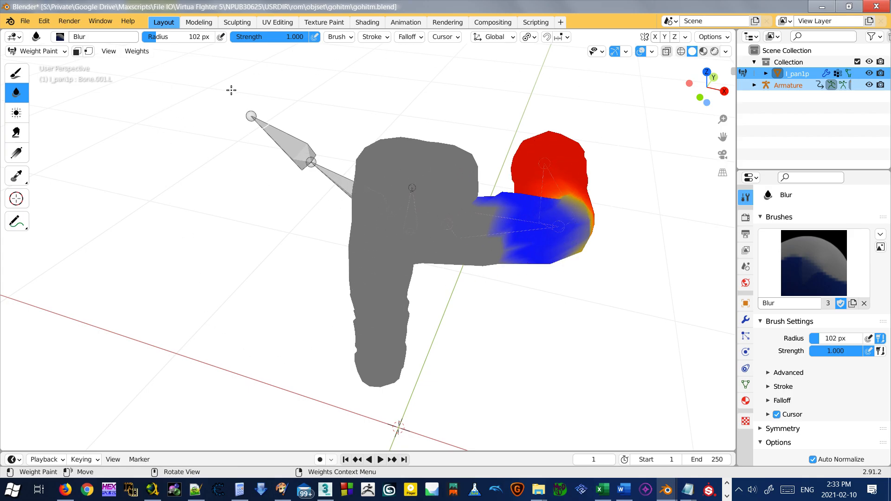
Step: Show the viewport sidebar and jump to the first frame to reset the leg pose
{"action": "key", "text": "n"}
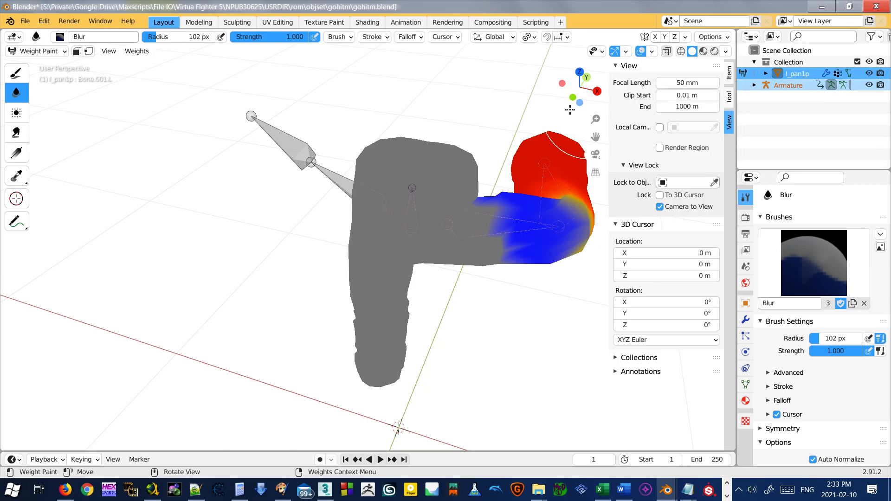
{"action": "left_click", "coordinate": [136, 52]}
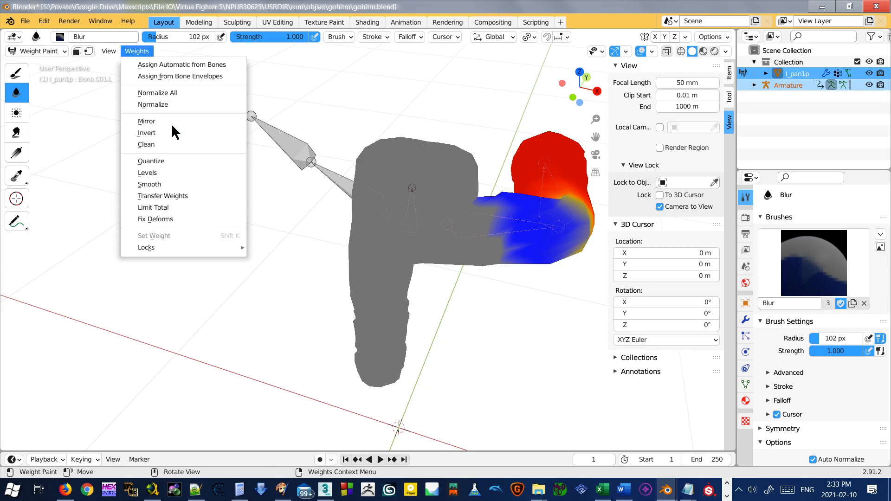
{"action": "scroll", "coordinate": [67, 411], "scroll_direction": "up", "scroll_amount": 1}
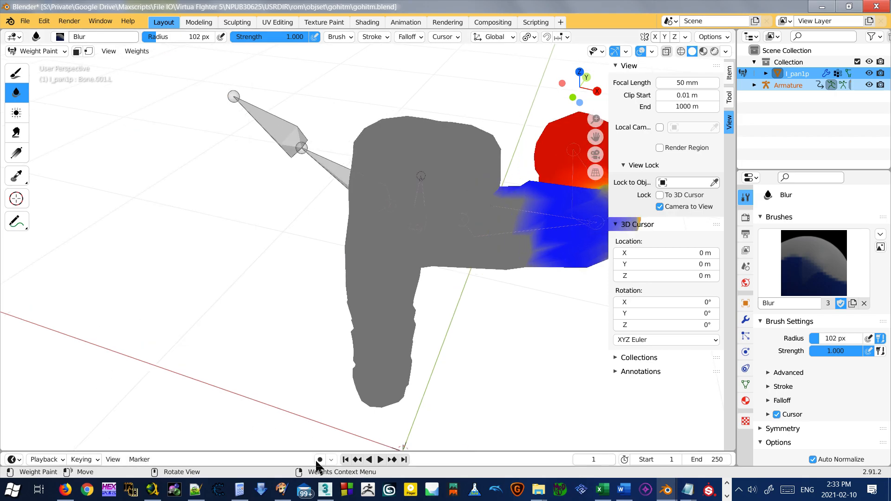
{"action": "left_click", "coordinate": [346, 460]}
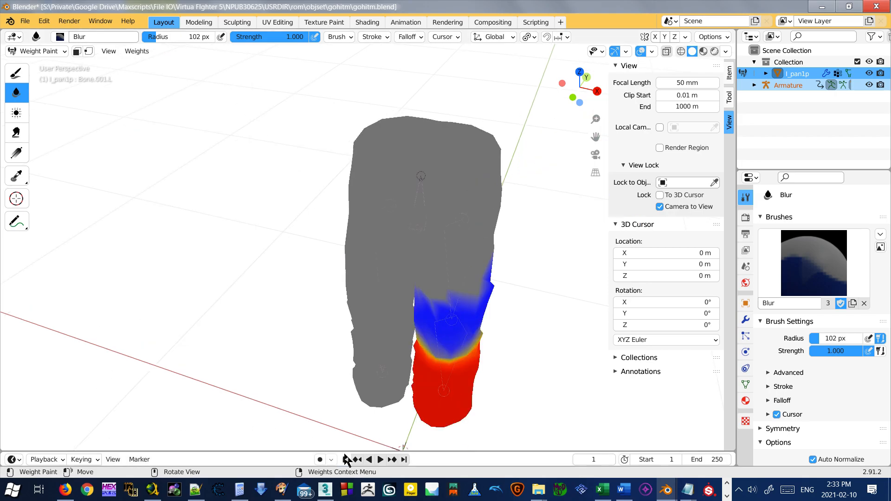
Step: Select Bone.L and mirror its vertex group weights
{"action": "left_click", "coordinate": [462, 236], "text": "ctrl"}
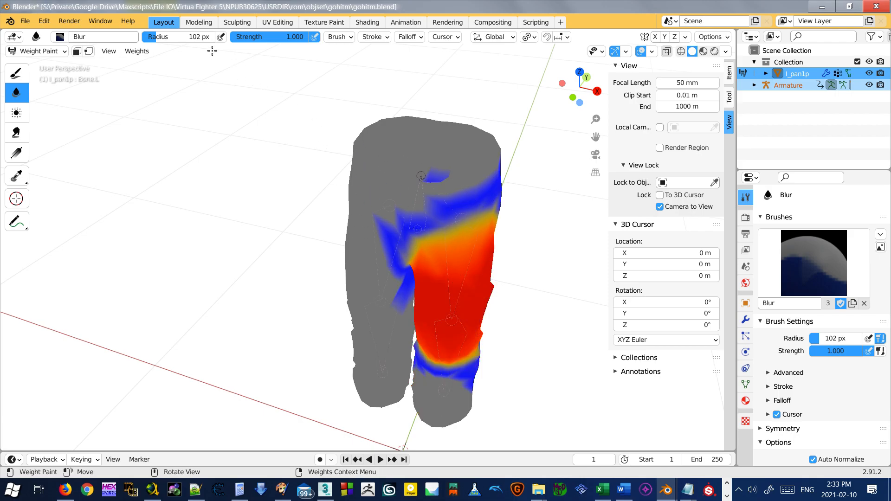
{"action": "left_click", "coordinate": [150, 51]}
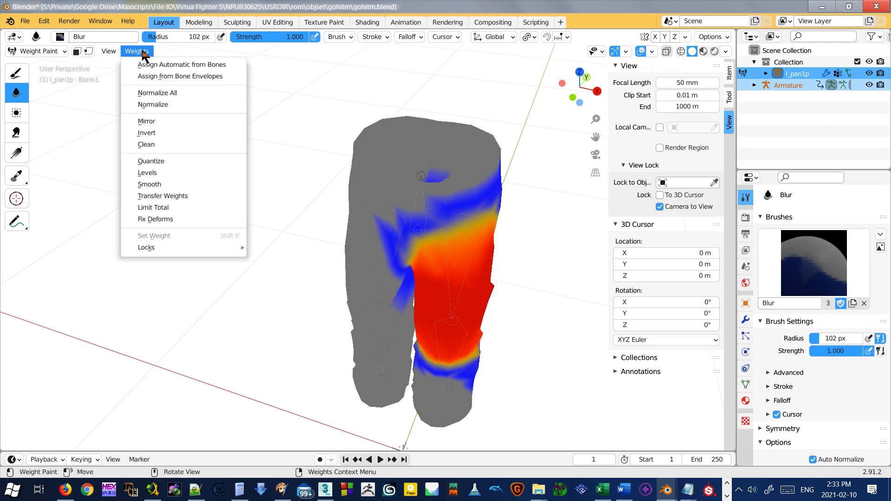
{"action": "left_click", "coordinate": [147, 122]}
{"action": "left_click", "coordinate": [302, 291]}
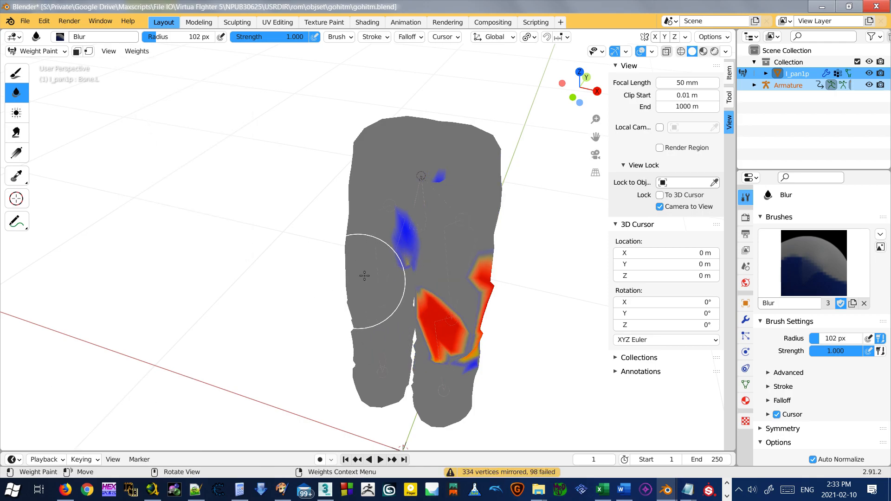
Step: Switch between Bone.R and Bone.L to compare the mirrored weights on both legs
{"action": "left_click", "coordinate": [376, 252], "text": "ctrl"}
{"action": "middle_click_drag", "start_coordinate": [386, 261], "coordinate": [397, 228]}
{"action": "middle_click_drag", "start_coordinate": [391, 310], "coordinate": [355, 245], "text": "shift"}
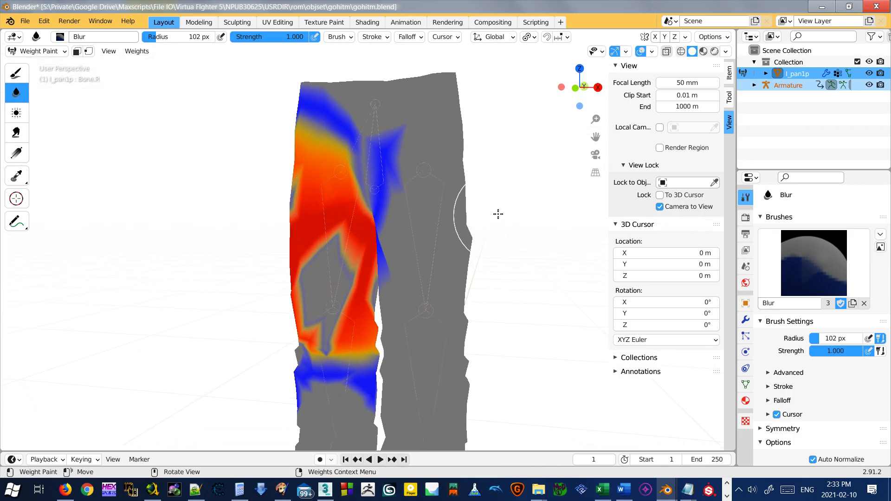
{"action": "left_click", "coordinate": [422, 223], "text": "ctrl"}
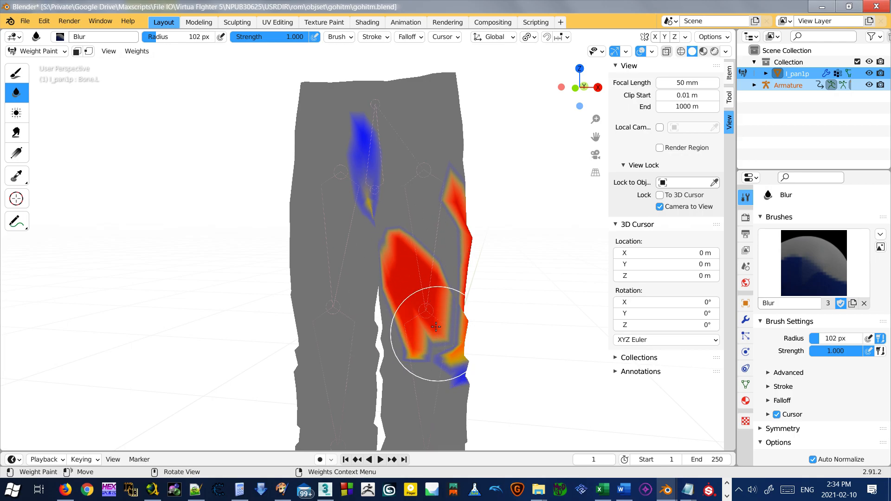
{"action": "left_click", "coordinate": [353, 269], "text": "ctrl"}
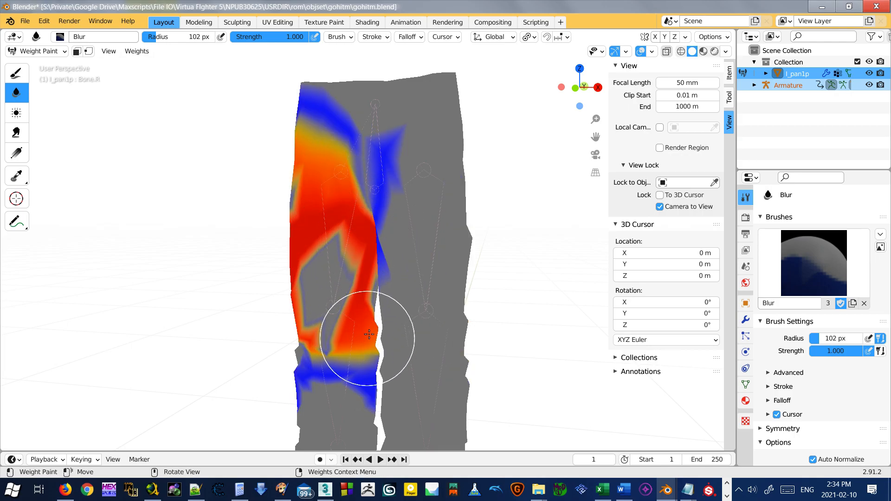
Step: Select Bone.L again and undo the mirroring of its vertex group weights
{"action": "scroll", "coordinate": [367, 341], "scroll_direction": "down", "scroll_amount": 1}
{"action": "left_click", "coordinate": [383, 278], "text": "ctrl"}
{"action": "left_click", "coordinate": [382, 276], "text": "ctrl"}
{"action": "left_click", "coordinate": [384, 275], "text": "ctrl"}
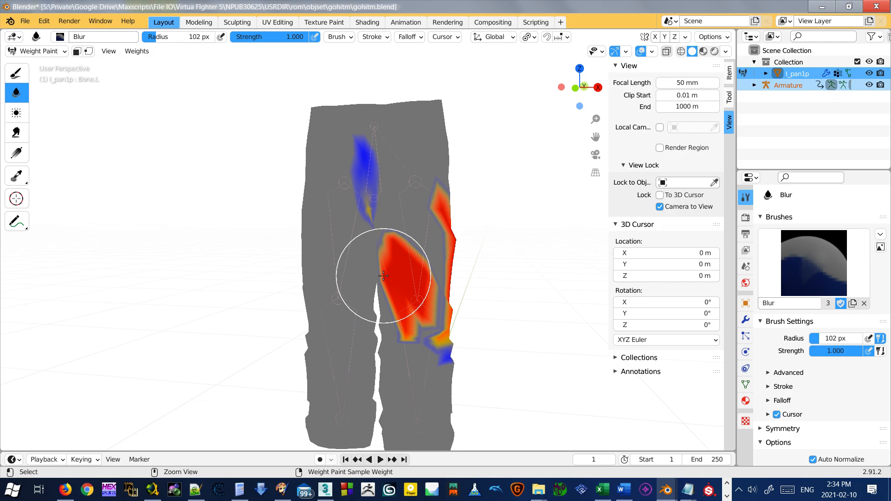
{"action": "left_click", "coordinate": [383, 276], "text": "ctrl"}
{"action": "left_click", "coordinate": [137, 51]}
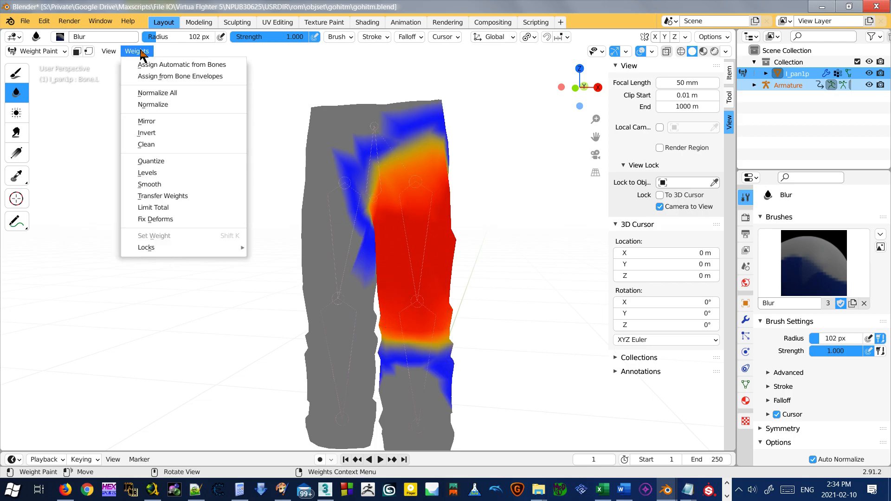
{"action": "left_click", "coordinate": [180, 123]}
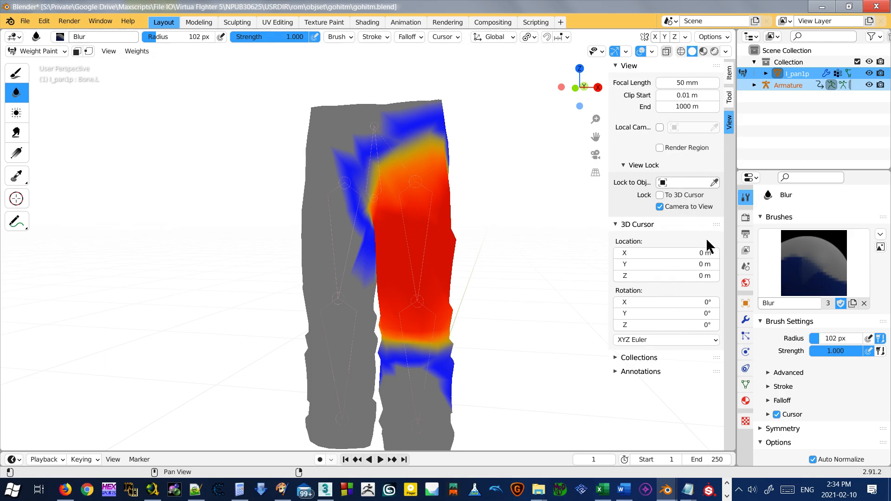
Step: Expand the brush symmetry settings, enable X mirroring for weight painting, and hide the viewport sidebar
{"action": "scroll", "coordinate": [768, 380], "scroll_direction": "down", "scroll_amount": 5}
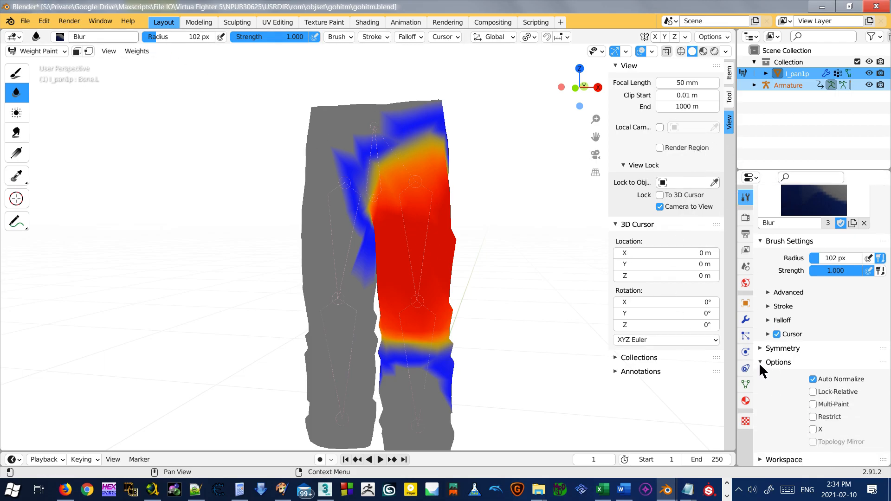
{"action": "left_click", "coordinate": [761, 349]}
{"action": "scroll", "coordinate": [770, 351], "scroll_direction": "down", "scroll_amount": 4}
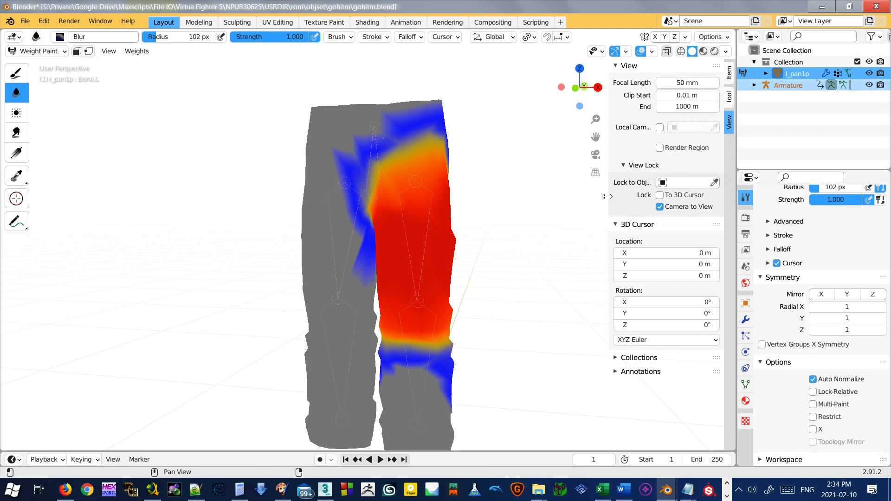
{"action": "key", "text": "n"}
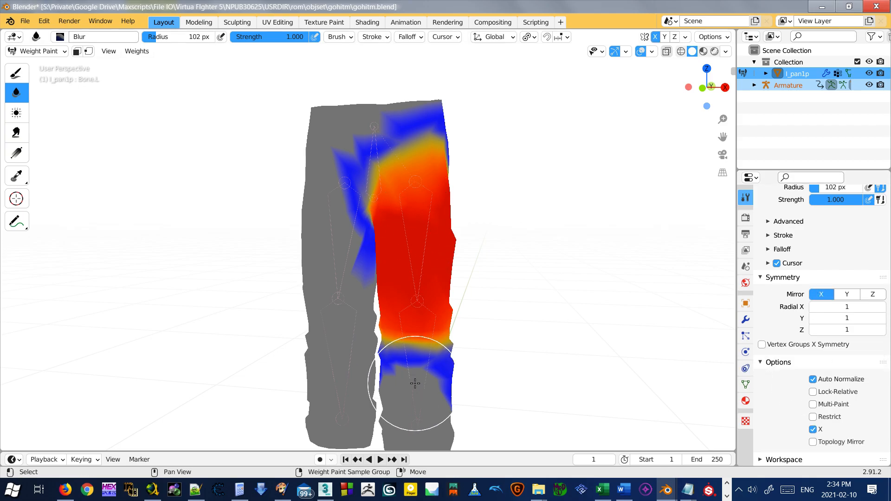
Step: Compare the weights of Bone.001.L and Bone.001.R on the lower legs
{"action": "middle_click_drag", "start_coordinate": [413, 381], "coordinate": [427, 269], "text": "shift"}
{"action": "left_click", "coordinate": [429, 257], "text": "ctrl"}
{"action": "middle_click_drag", "start_coordinate": [453, 148], "coordinate": [338, 249]}
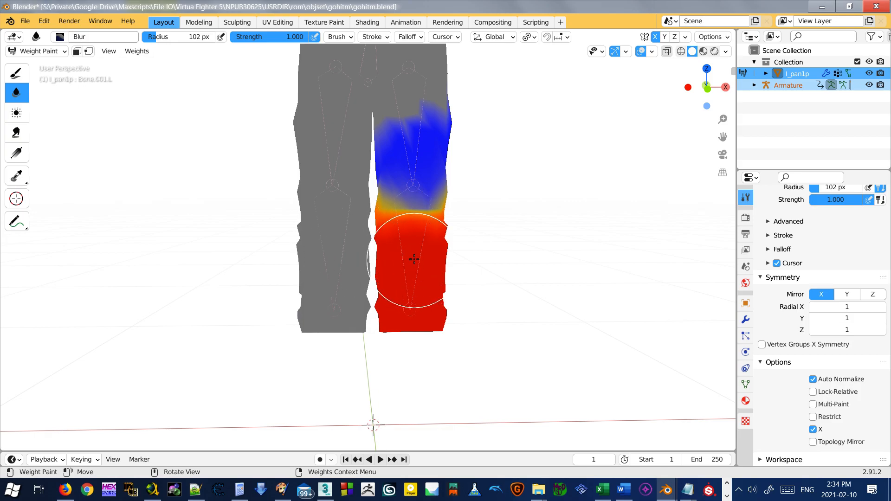
{"action": "middle_click_drag", "start_coordinate": [373, 187], "coordinate": [373, 237], "text": "shift"}
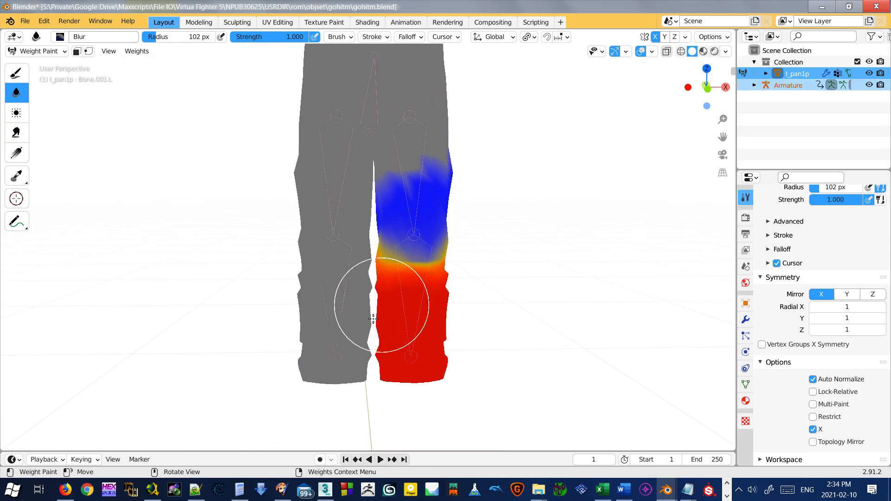
{"action": "left_click", "coordinate": [335, 290], "text": "ctrl"}
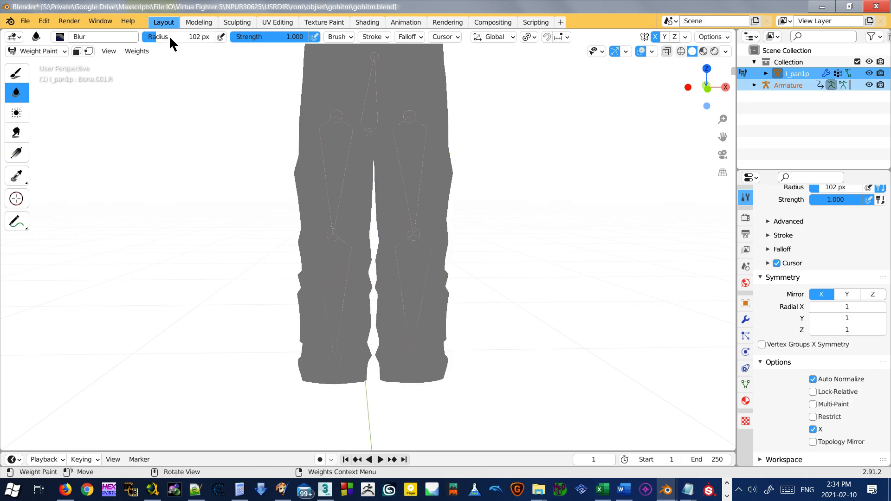
{"action": "left_click", "coordinate": [148, 51]}
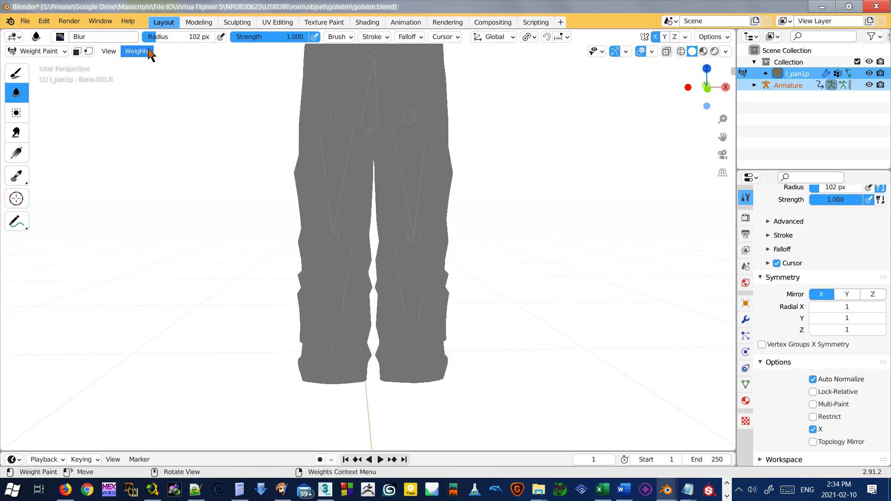
Step: Switch to the Draw brush, try painting Bone.001.R's weight over the lower legs with X mirroring, and undo the strokes
{"action": "left_click", "coordinate": [16, 74]}
{"action": "mouse_move", "coordinate": [350, 293]}
{"action": "left_mouse_down"}
{"action": "mouse_move", "coordinate": [408, 328]}
{"action": "mouse_move", "coordinate": [418, 354]}
{"action": "left_mouse_up"}
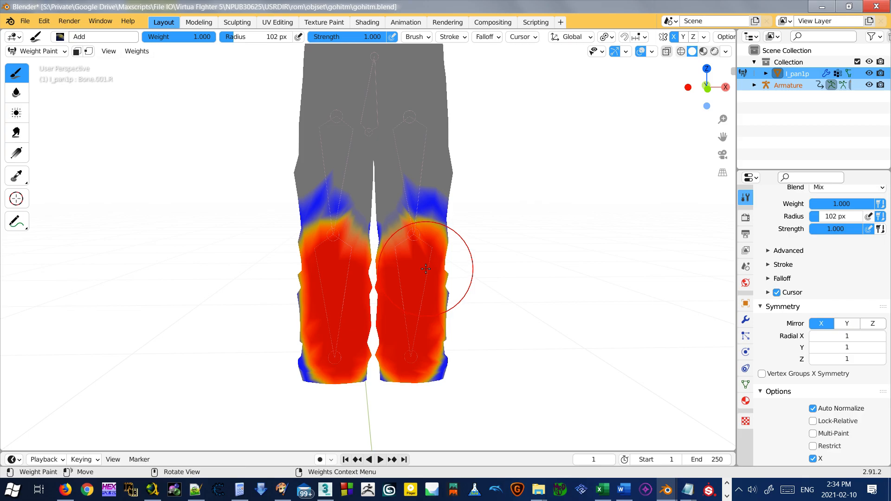
{"action": "mouse_move", "coordinate": [425, 268]}
{"action": "left_mouse_down"}
{"action": "mouse_move", "coordinate": [430, 260]}
{"action": "mouse_move", "coordinate": [403, 303]}
{"action": "mouse_move", "coordinate": [435, 314]}
{"action": "mouse_move", "coordinate": [431, 275]}
{"action": "left_mouse_up"}
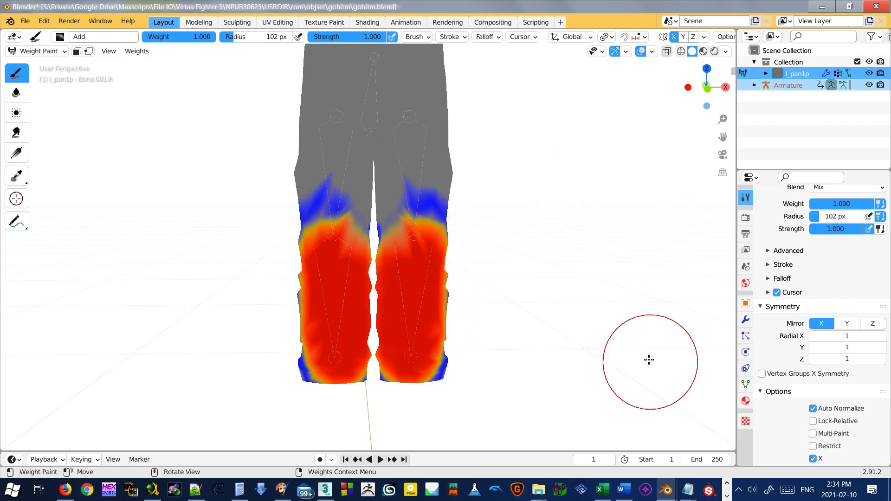
{"action": "key", "text": "ctrl+z"}
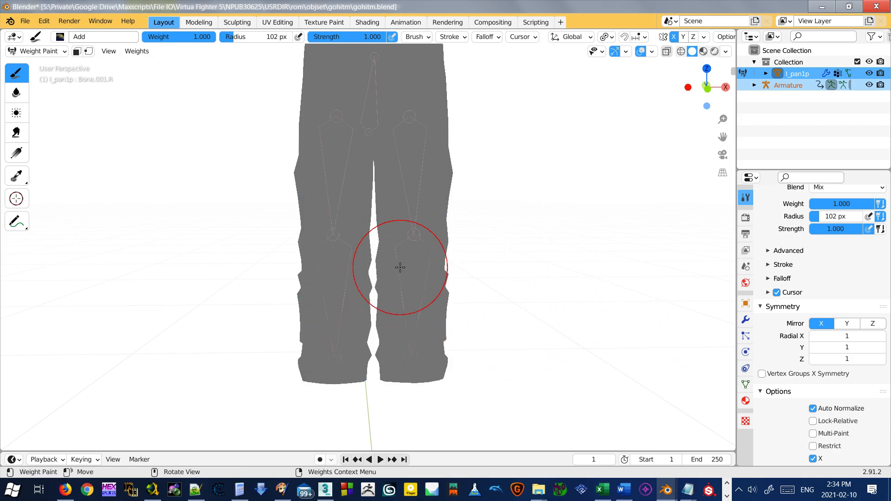
Step: Select Bone.001.L, try a mirrored Draw stroke on its lower leg, and undo it
{"action": "left_click", "coordinate": [412, 283], "text": "ctrl"}
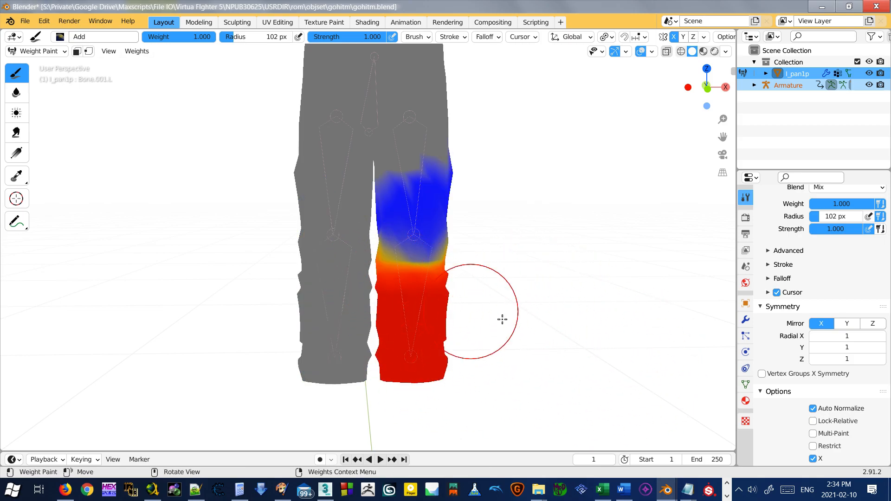
{"action": "scroll", "coordinate": [424, 295], "scroll_direction": "up", "scroll_amount": 2}
{"action": "left_click_drag", "start_coordinate": [432, 327], "coordinate": [446, 371]}
{"action": "key", "text": "ctrl+z"}
{"action": "middle_click_drag", "start_coordinate": [438, 341], "coordinate": [459, 282]}
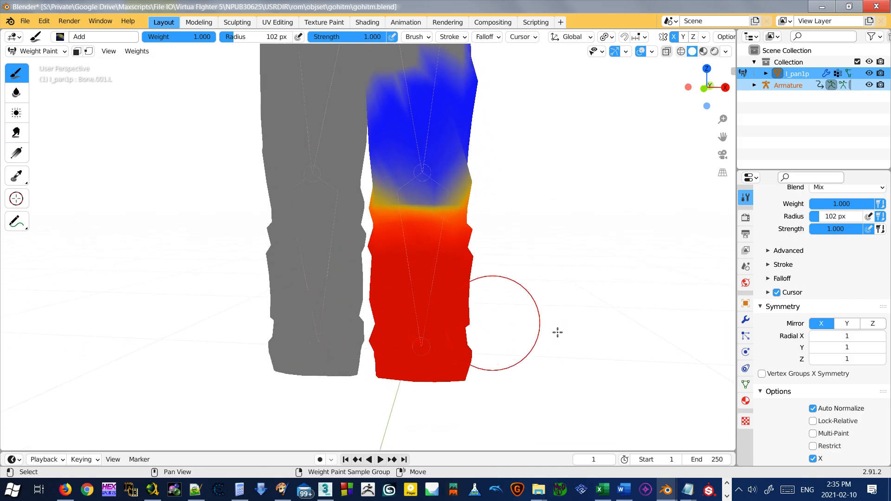
Step: Toggle X mirroring, leave it off, and enable Vertex Groups X Symmetry instead
{"action": "left_click", "coordinate": [820, 324]}
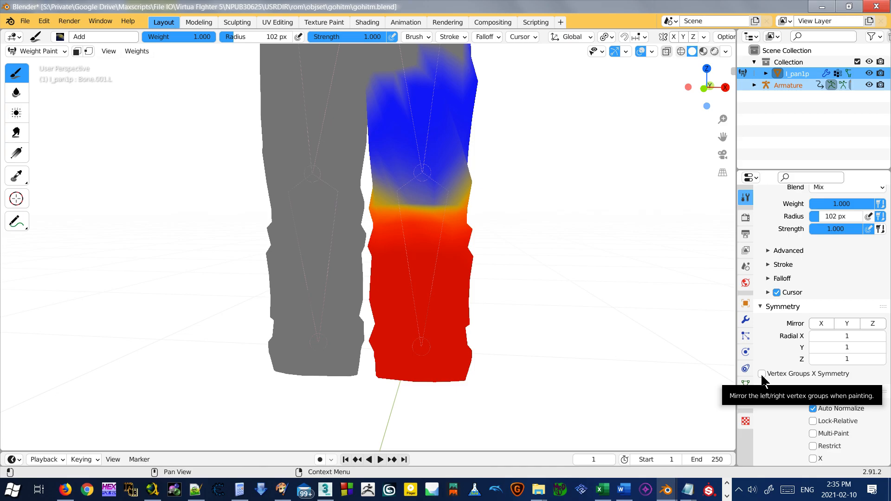
{"action": "scroll", "coordinate": [785, 392], "scroll_direction": "down", "scroll_amount": 2}
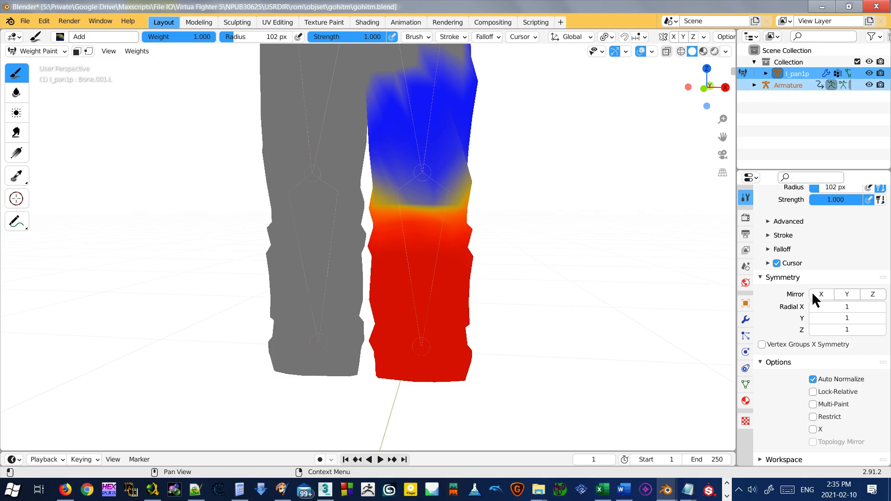
{"action": "left_click", "coordinate": [812, 430]}
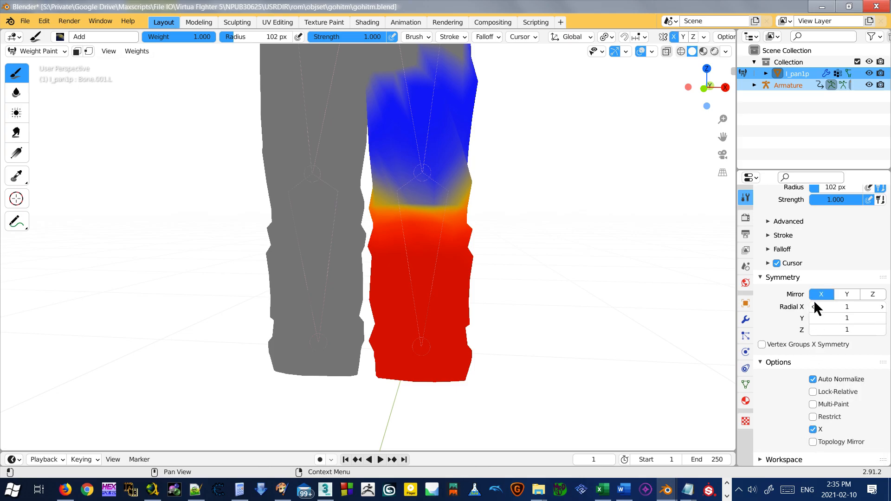
{"action": "left_click", "coordinate": [813, 429]}
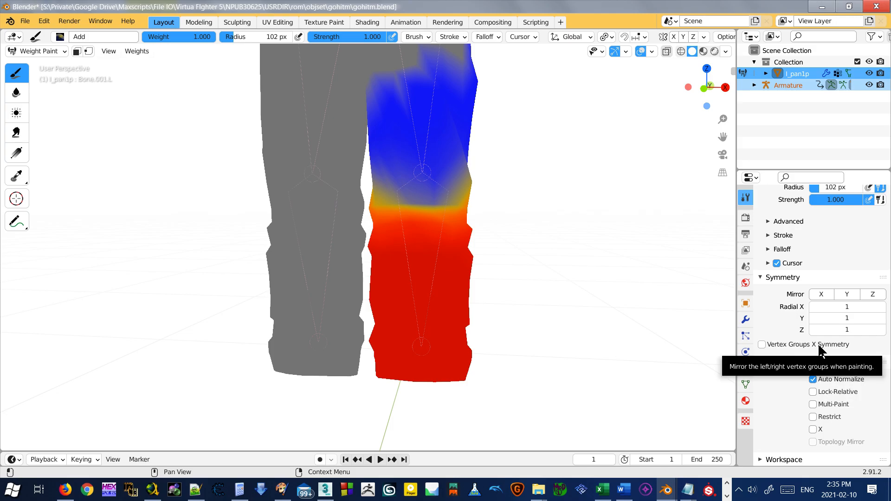
{"action": "left_click", "coordinate": [834, 344]}
Step: Try painting Bone.001.L's lower leg with Vertex Groups X Symmetry, check the opposite bone, and undo the changes
{"action": "scroll", "coordinate": [421, 209], "scroll_direction": "down", "scroll_amount": 3}
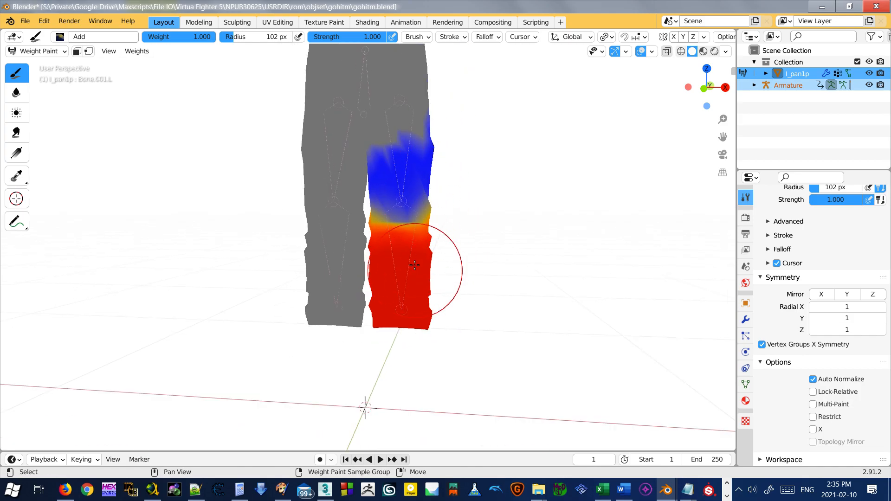
{"action": "left_click_drag", "start_coordinate": [399, 264], "coordinate": [402, 308]}
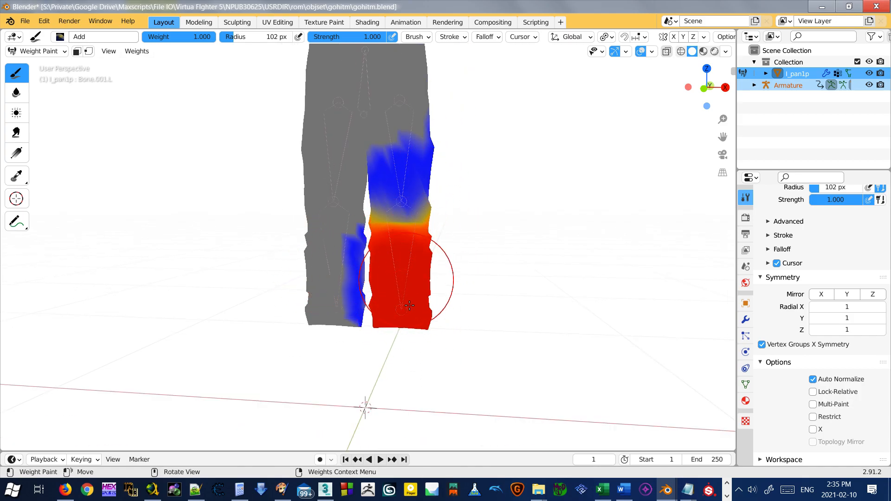
{"action": "left_click", "coordinate": [344, 260], "text": "ctrl"}
{"action": "left_click", "coordinate": [389, 286], "text": "ctrl"}
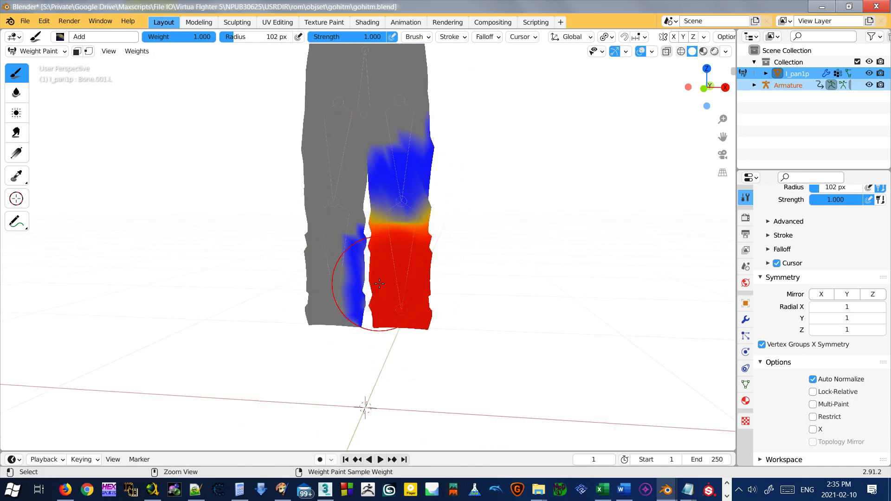
{"action": "key", "text": "ctrl+z"}
{"action": "left_click", "coordinate": [338, 244], "text": "ctrl"}
{"action": "left_click", "coordinate": [413, 274], "text": "ctrl"}
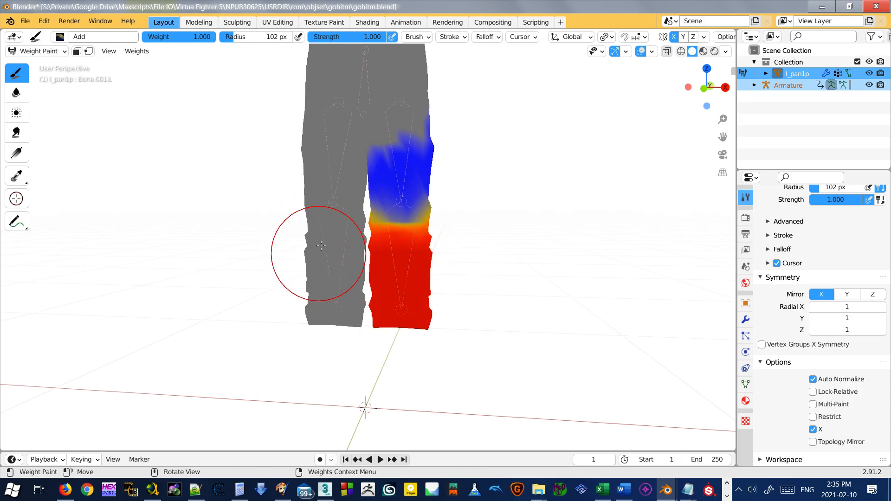
{"action": "left_click", "coordinate": [343, 148], "text": "ctrl"}
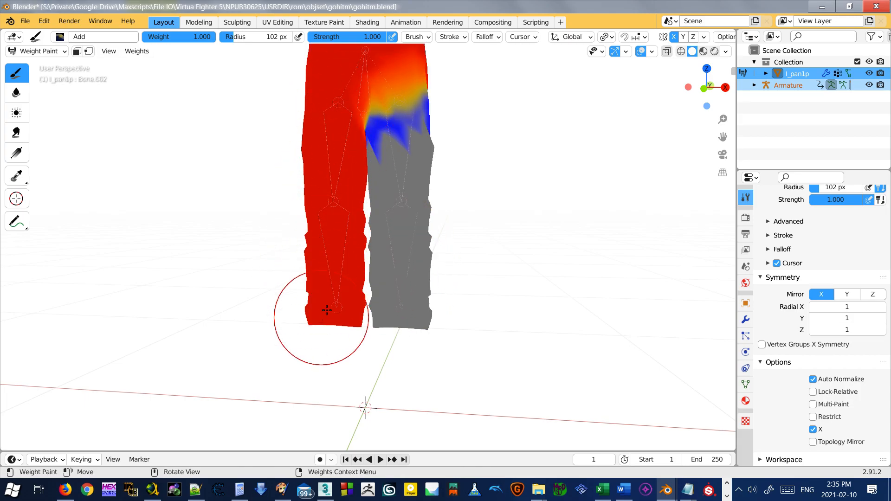
Step: Try painting Bone.001.L's weight up the leg with only X mirroring enabled, and undo the strokes
{"action": "left_click", "coordinate": [402, 228], "text": "ctrl"}
{"action": "mouse_move", "coordinate": [406, 259]}
{"action": "left_mouse_down"}
{"action": "mouse_move", "coordinate": [410, 211]}
{"action": "mouse_move", "coordinate": [412, 243]}
{"action": "left_mouse_up"}
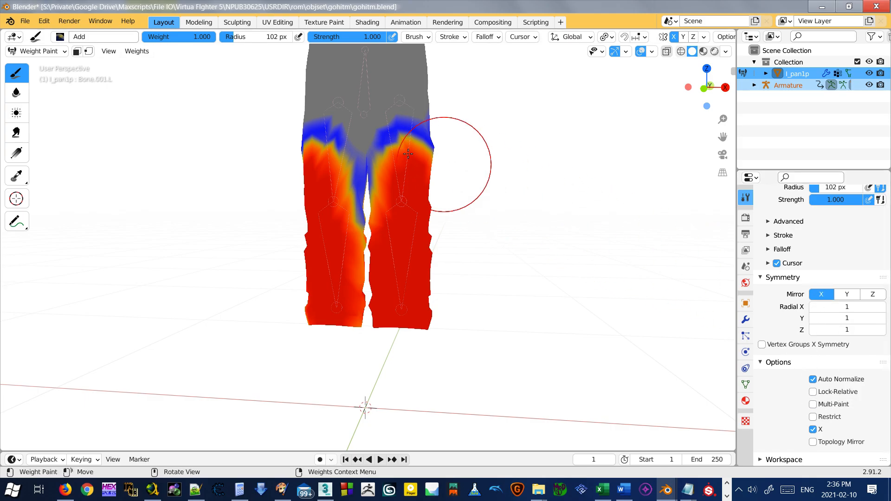
{"action": "left_click", "coordinate": [403, 187], "text": "ctrl"}
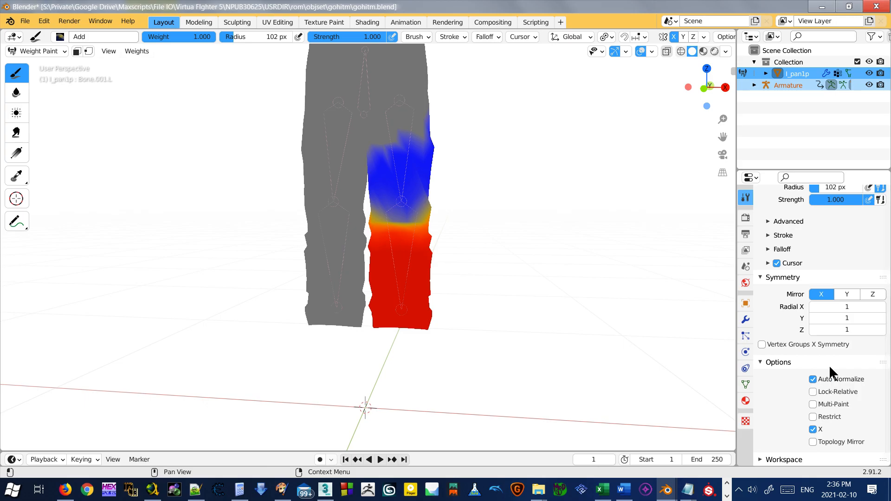
Step: Replace X mirroring with Vertex Groups X Symmetry, paint Bone.001.L's weight from shin to thigh, and check Bone.001.R
{"action": "left_click", "coordinate": [814, 430]}
{"action": "left_click", "coordinate": [762, 345]}
{"action": "left_click", "coordinate": [400, 254]}
{"action": "mouse_move", "coordinate": [404, 262]}
{"action": "left_mouse_down"}
{"action": "mouse_move", "coordinate": [416, 319]}
{"action": "mouse_move", "coordinate": [427, 129]}
{"action": "left_mouse_up"}
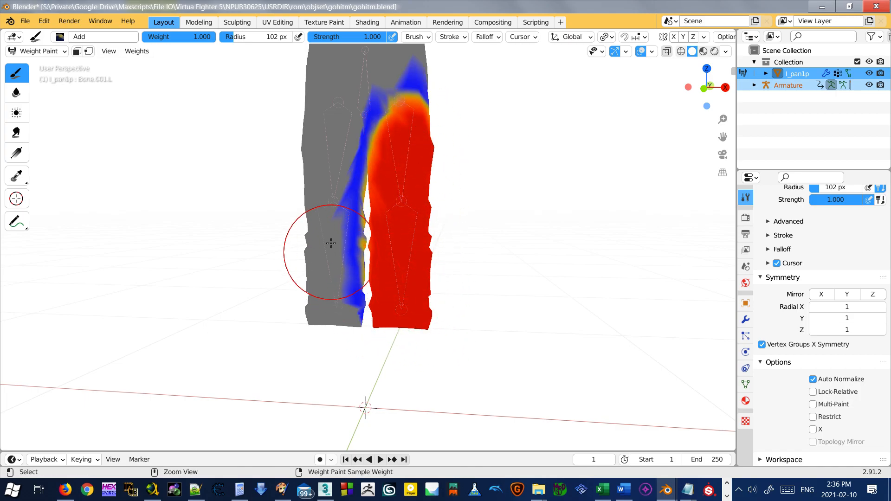
{"action": "left_click", "coordinate": [328, 273], "text": "ctrl"}
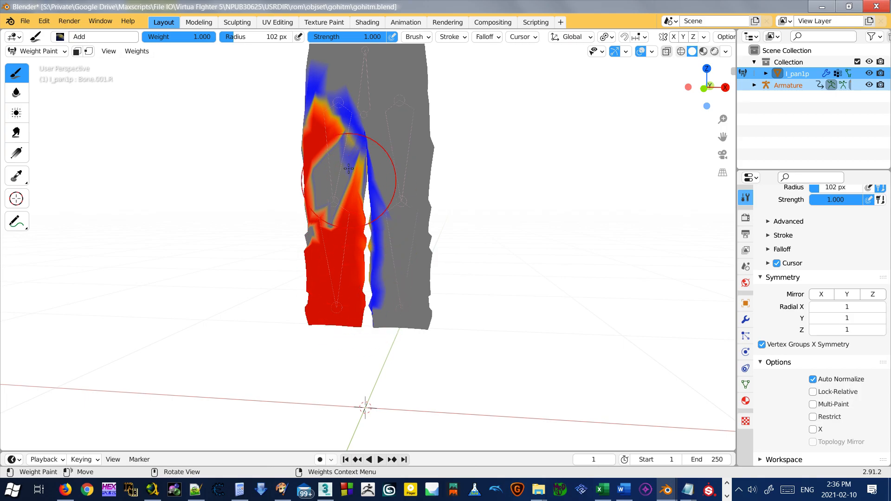
Step: Paint Bone.L's weight over the thigh and knee with Vertex Groups X Symmetry, and check Bone.R's result
{"action": "middle_click_drag", "start_coordinate": [330, 136], "coordinate": [356, 237]}
{"action": "scroll", "coordinate": [356, 143], "scroll_direction": "up", "scroll_amount": 1}
{"action": "left_click", "coordinate": [386, 209], "text": "ctrl"}
{"action": "mouse_move", "coordinate": [383, 209]}
{"action": "left_mouse_down"}
{"action": "mouse_move", "coordinate": [397, 179]}
{"action": "mouse_move", "coordinate": [397, 219]}
{"action": "left_mouse_up"}
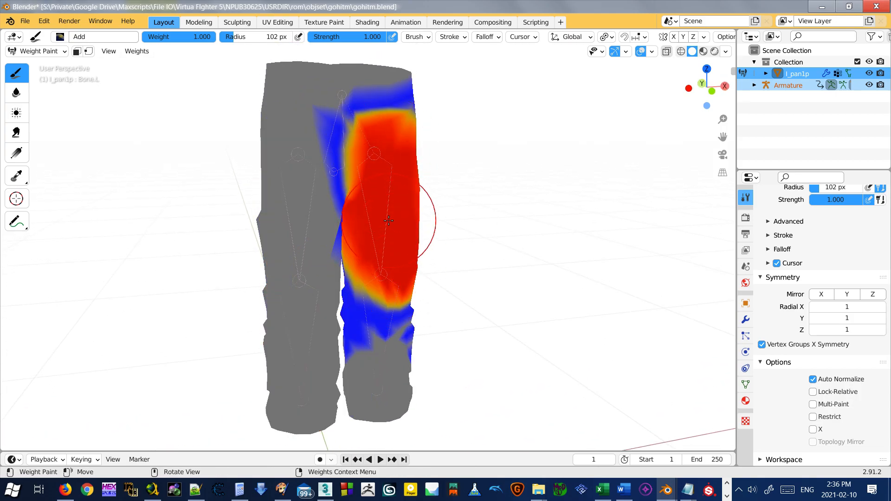
{"action": "left_click", "coordinate": [302, 218], "text": "ctrl"}
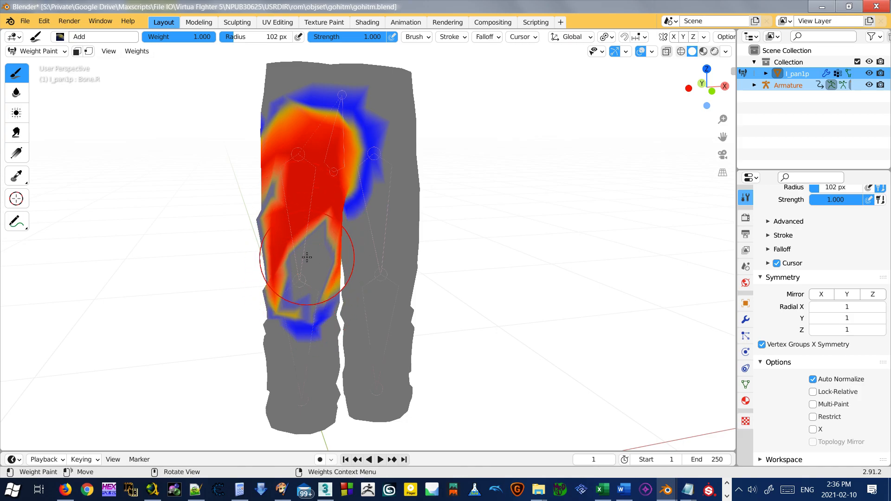
Step: Examine Bone.R's symmetric weights up close and compare them with Bone.L's
{"action": "scroll", "coordinate": [307, 256], "scroll_direction": "up", "scroll_amount": 3}
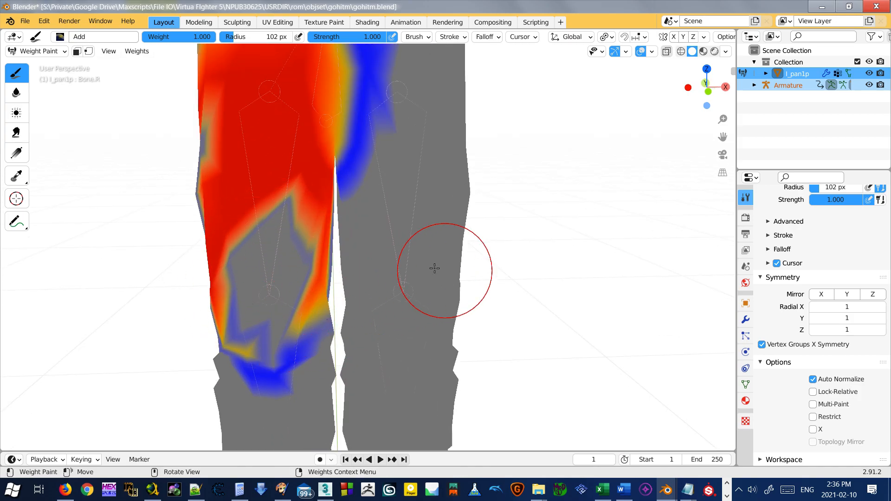
{"action": "middle_click_drag", "start_coordinate": [433, 269], "coordinate": [497, 280]}
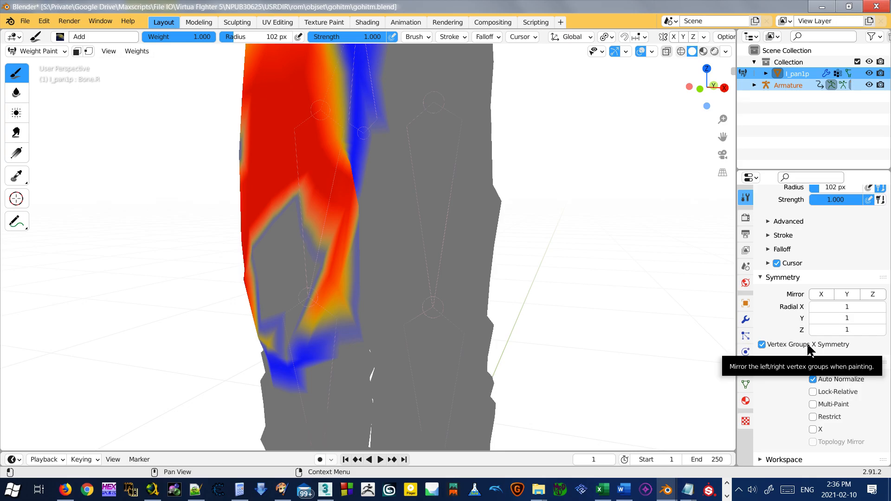
{"action": "middle_click_drag", "start_coordinate": [557, 330], "coordinate": [426, 253]}
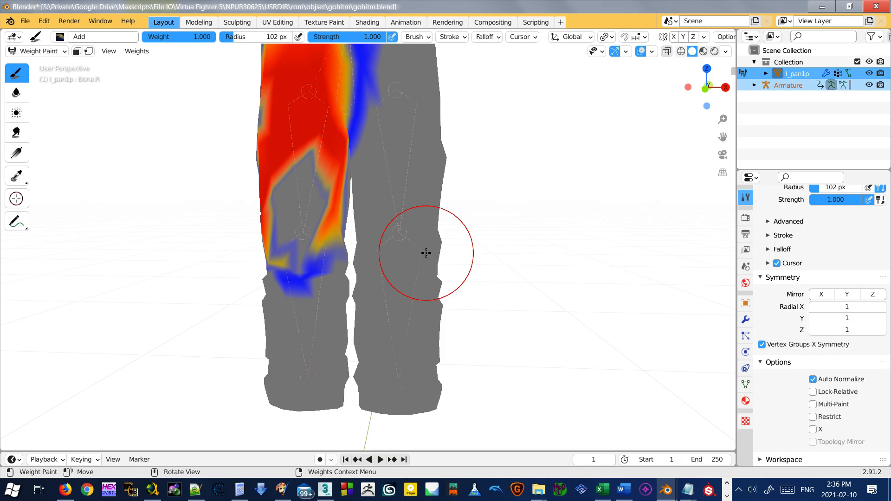
{"action": "left_click", "coordinate": [403, 166], "text": "ctrl"}
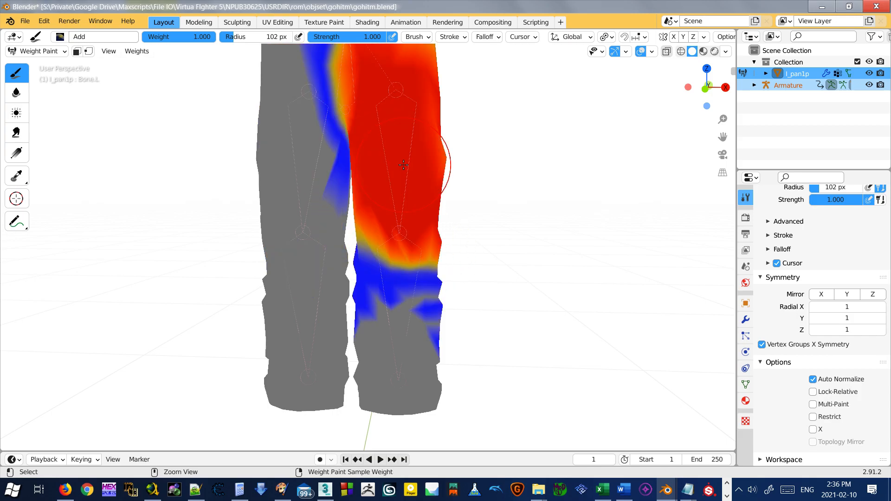
{"action": "left_click", "coordinate": [313, 172], "text": "ctrl"}
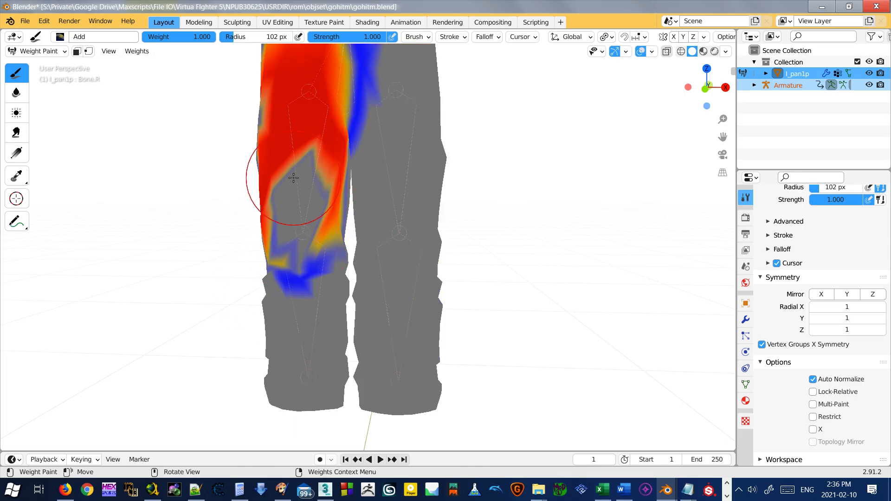
Step: Inspect Bone.R's weights around the thigh and knee from several angles, including the outer side of the leg
{"action": "scroll", "coordinate": [299, 182], "scroll_direction": "up", "scroll_amount": 5}
{"action": "middle_click_drag", "start_coordinate": [302, 185], "coordinate": [284, 206]}
{"action": "middle_click_drag", "start_coordinate": [237, 154], "coordinate": [290, 160]}
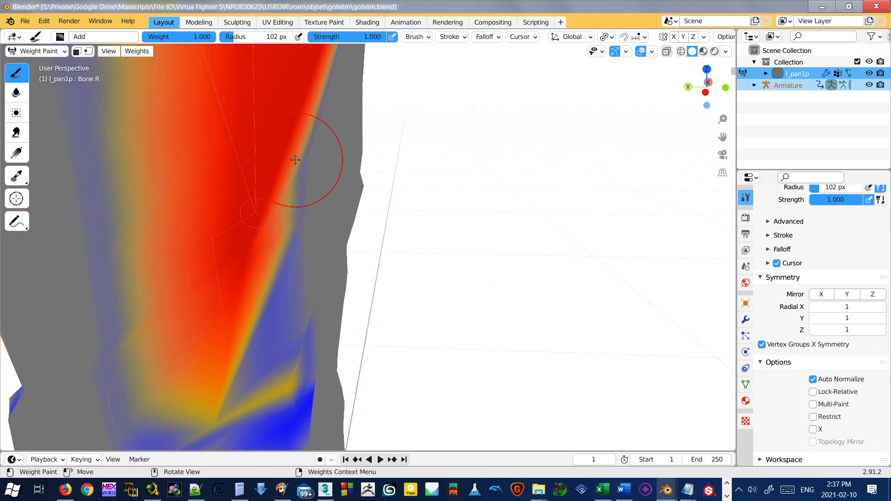
{"action": "middle_click_drag", "start_coordinate": [346, 143], "coordinate": [241, 185]}
{"action": "scroll", "coordinate": [270, 195], "scroll_direction": "down", "scroll_amount": 1}
{"action": "scroll", "coordinate": [315, 177], "scroll_direction": "down", "scroll_amount": 3}
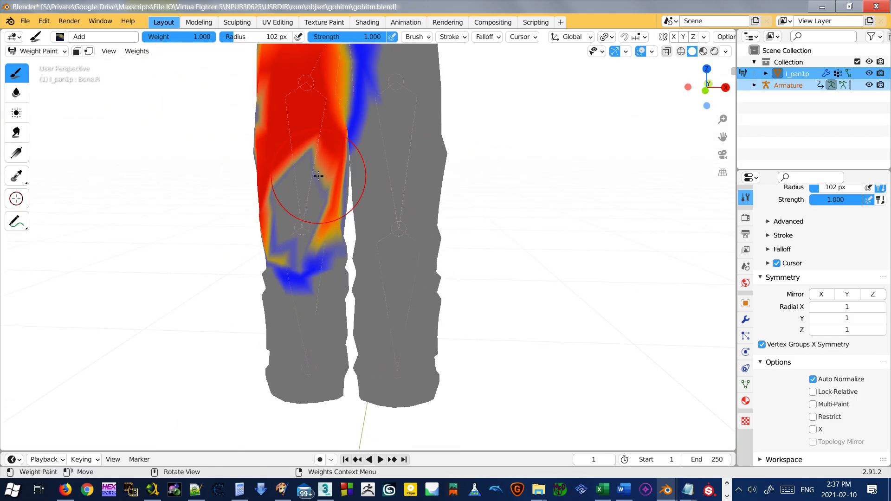
{"action": "scroll", "coordinate": [319, 174], "scroll_direction": "down", "scroll_amount": 1}
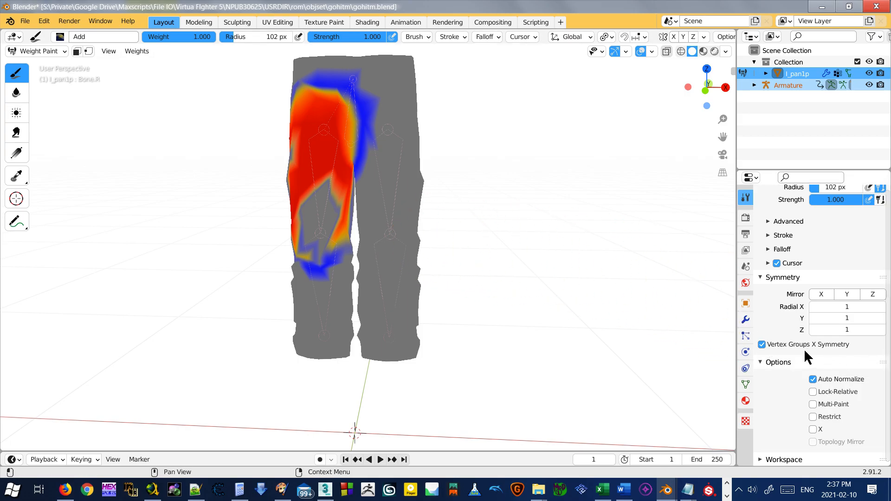
Step: Undo the symmetric weight paint strokes on the leg bones, and check the weights of Bone.L and Bone.002
{"action": "key", "text": "ctrl+z"}
{"action": "key", "text": "ctrl+z"}
{"action": "key", "text": "ctrl+z"}
{"action": "key", "text": "ctrl+z"}
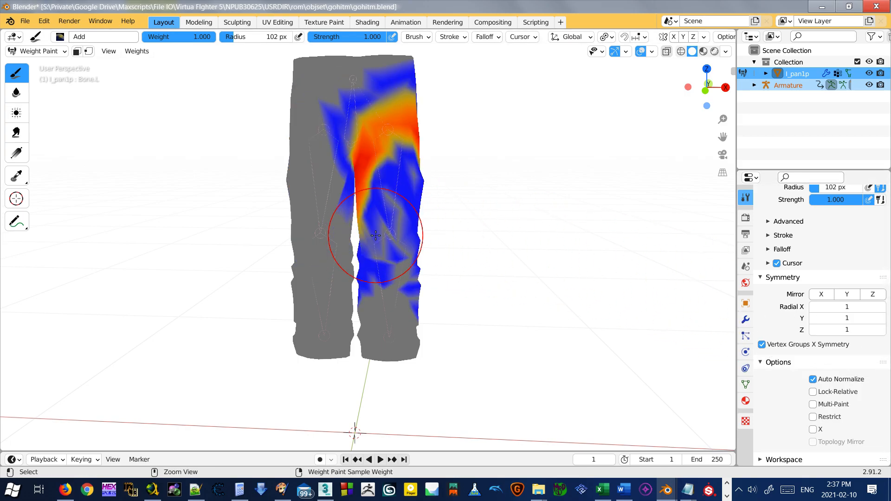
{"action": "key", "text": "ctrl+z"}
{"action": "key", "text": "ctrl+z"}
{"action": "left_click", "coordinate": [397, 204], "text": "ctrl"}
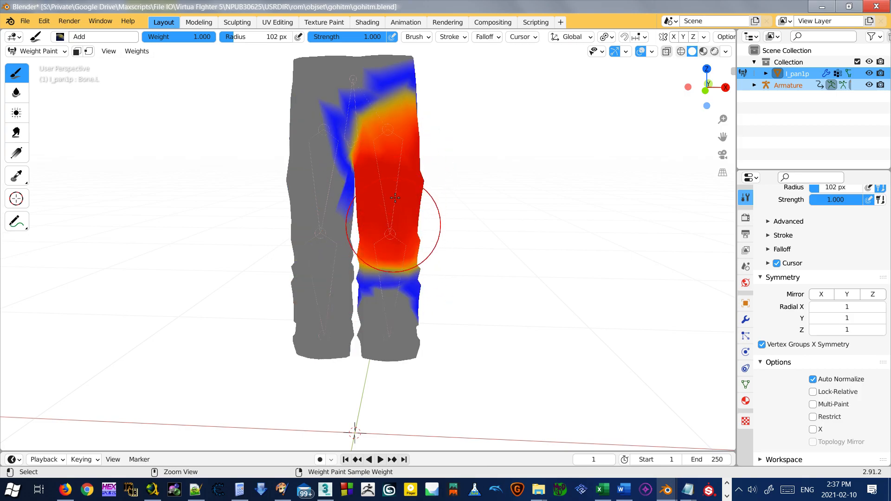
{"action": "left_click", "coordinate": [389, 255], "text": "ctrl"}
{"action": "left_click", "coordinate": [352, 109], "text": "ctrl"}
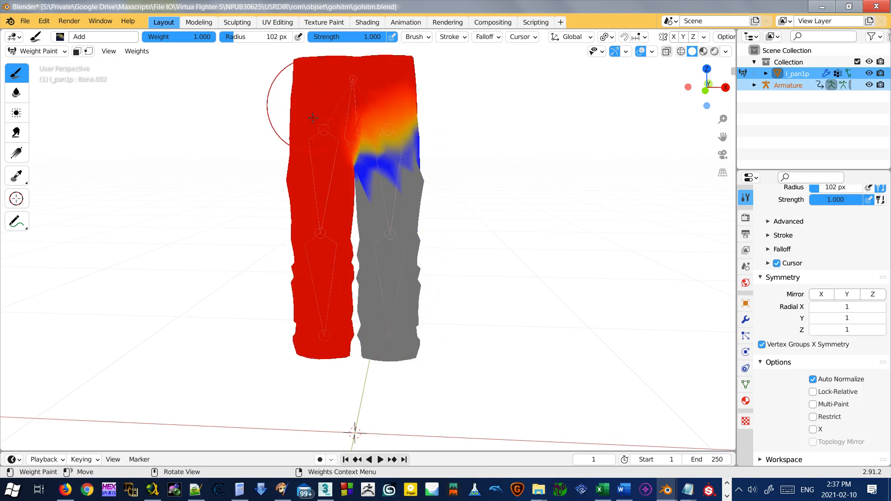
{"action": "middle_click_drag", "start_coordinate": [345, 167], "coordinate": [358, 225], "text": "shift"}
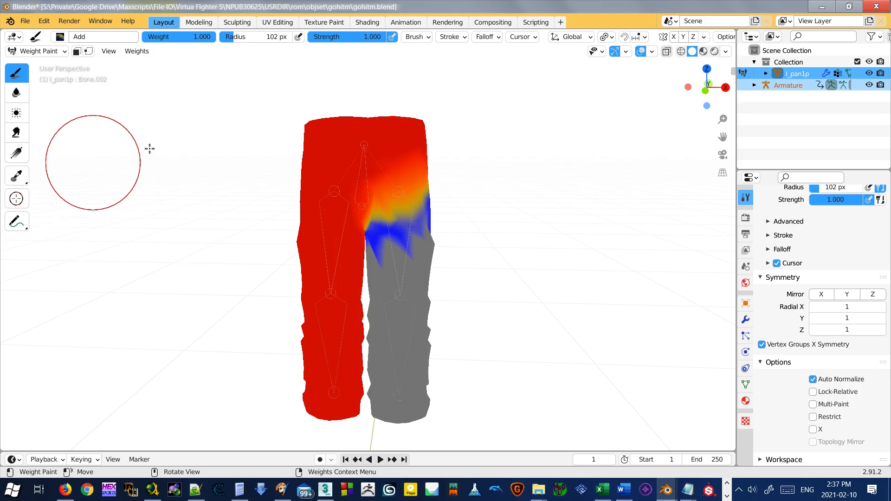
Step: Return to Object Mode and turn off X-Ray in the viewport shading
{"action": "mouse_move", "coordinate": [477, 277]}
{"action": "middle_mouse_down"}
{"action": "mouse_move", "coordinate": [410, 289]}
{"action": "mouse_move", "coordinate": [279, 232]}
{"action": "middle_mouse_up"}
{"action": "left_click", "coordinate": [41, 51]}
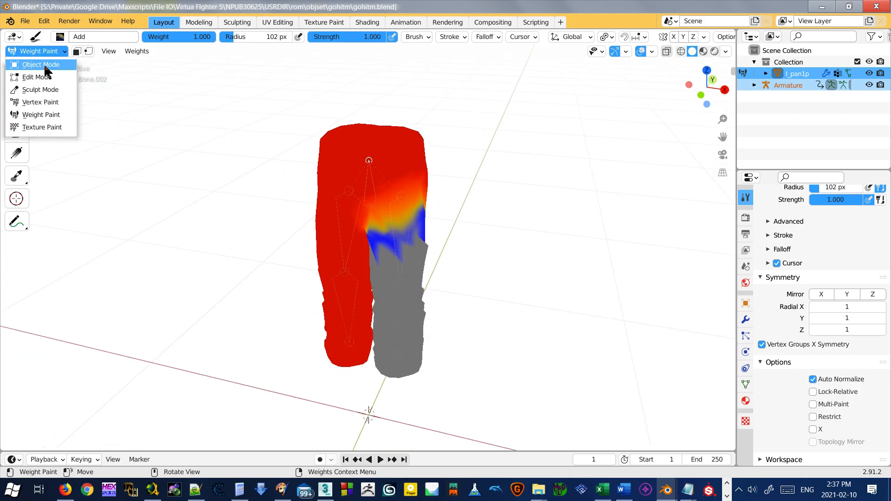
{"action": "left_click", "coordinate": [40, 64]}
{"action": "middle_click_drag", "start_coordinate": [326, 217], "coordinate": [437, 138]}
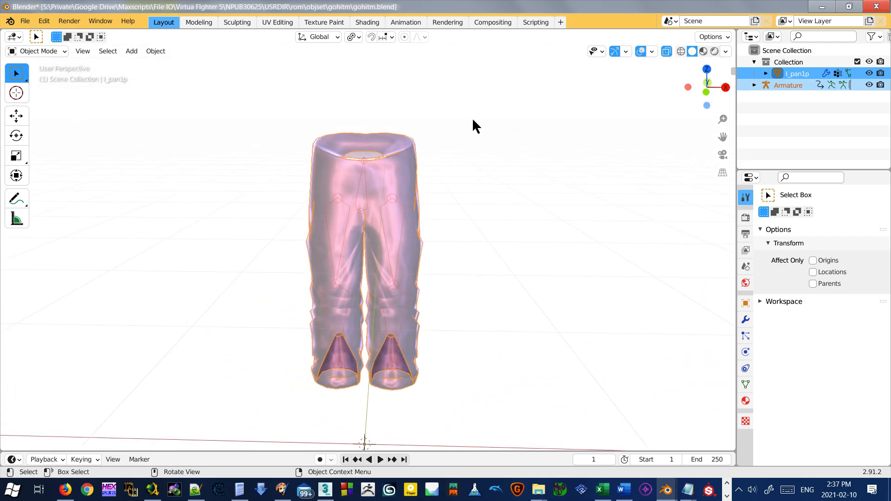
{"action": "left_click", "coordinate": [725, 51]}
{"action": "left_click", "coordinate": [659, 269]}
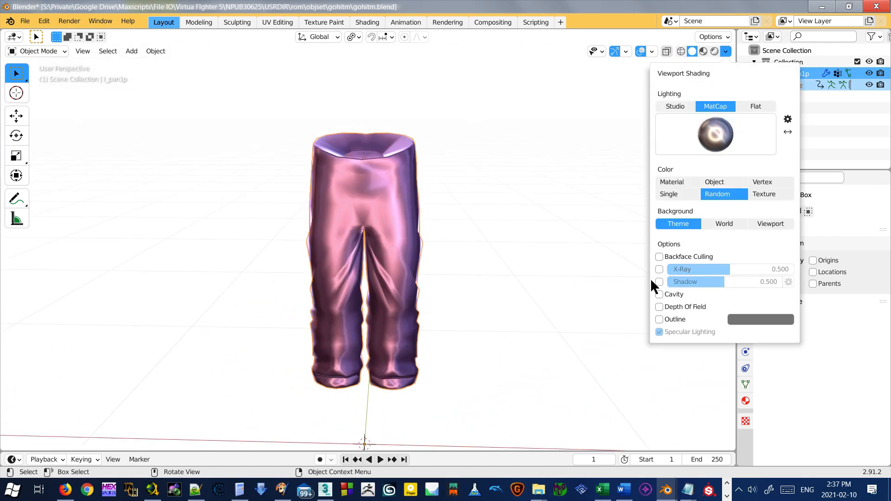
{"action": "middle_click_drag", "start_coordinate": [603, 260], "coordinate": [482, 226]}
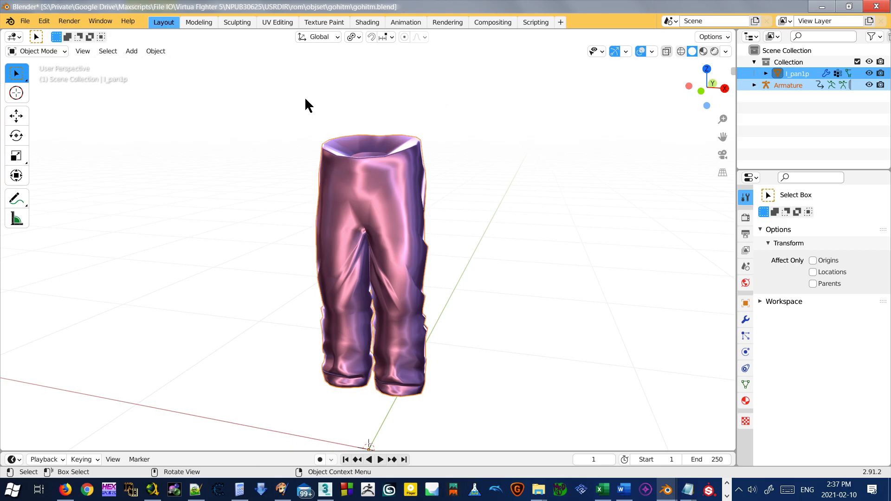
Step: Select only the pants mesh l_pan1p and duplicate it in place without moving the copy
{"action": "middle_click_drag", "start_coordinate": [426, 258], "coordinate": [432, 222]}
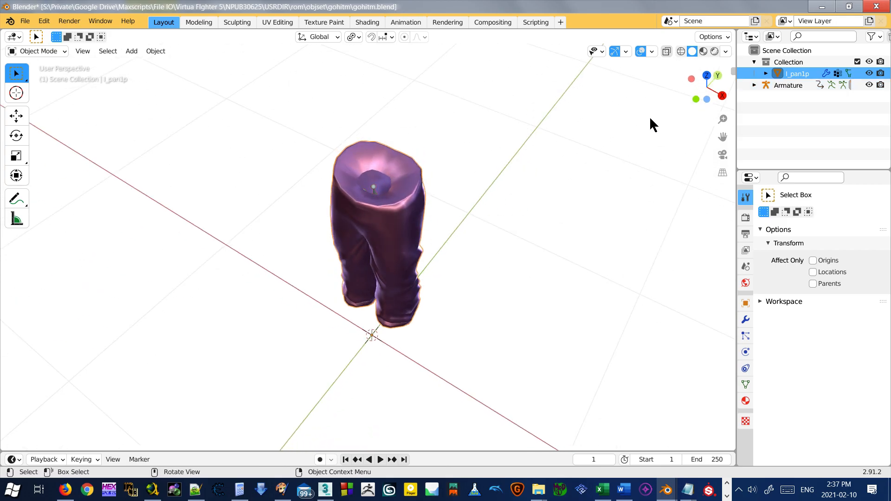
{"action": "left_click", "coordinate": [156, 51]}
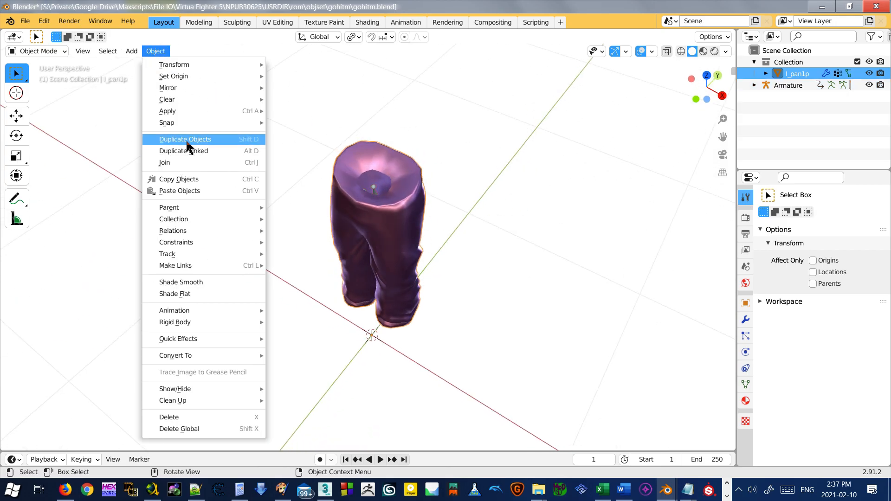
{"action": "left_click", "coordinate": [187, 143]}
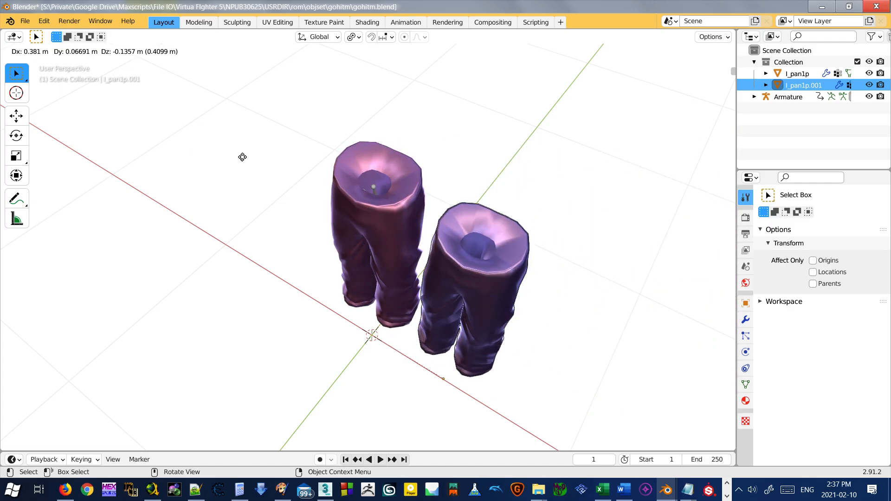
{"action": "right_click", "coordinate": [246, 129]}
{"action": "middle_click_drag", "start_coordinate": [417, 246], "coordinate": [343, 219]}
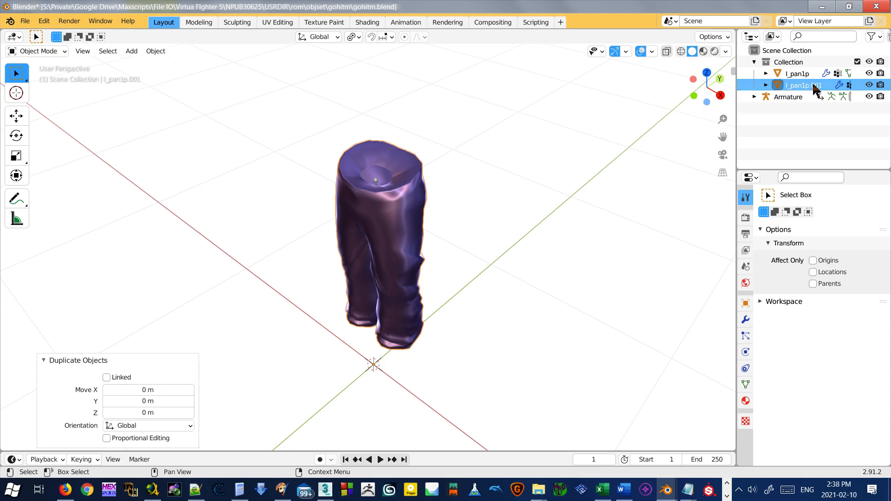
Step: Add a Mirror modifier to the duplicated pants and move it above the Armature modifier
{"action": "left_click", "coordinate": [745, 319]}
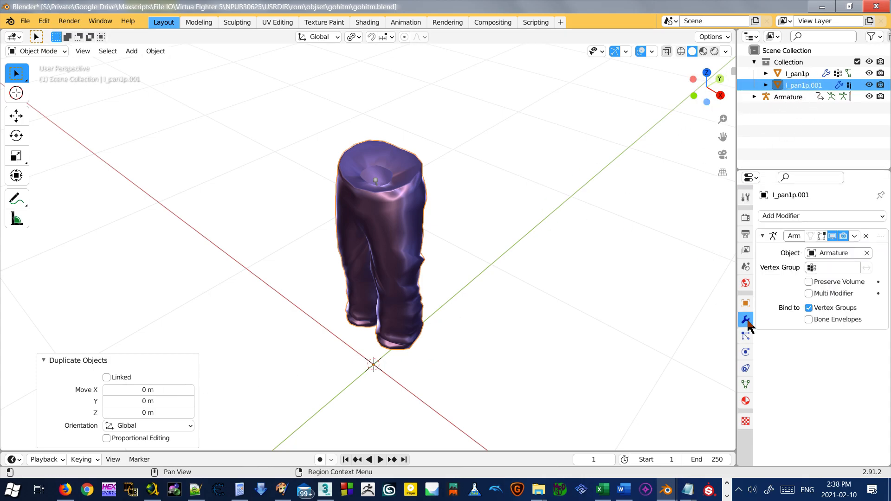
{"action": "left_click", "coordinate": [857, 216]}
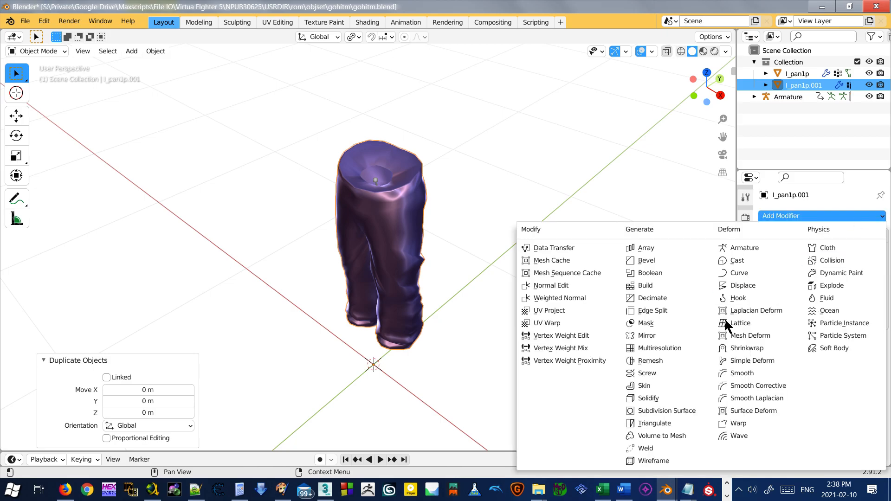
{"action": "left_click", "coordinate": [656, 332]}
{"action": "left_click", "coordinate": [762, 252]}
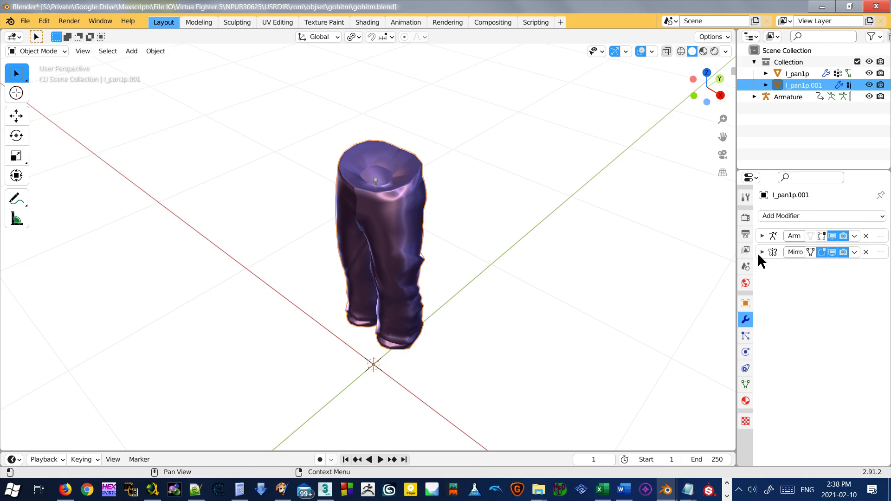
{"action": "mouse_move", "coordinate": [880, 253]}
{"action": "left_mouse_down"}
{"action": "mouse_move", "coordinate": [881, 284]}
{"action": "mouse_move", "coordinate": [881, 232]}
{"action": "mouse_move", "coordinate": [879, 246]}
{"action": "left_mouse_up"}
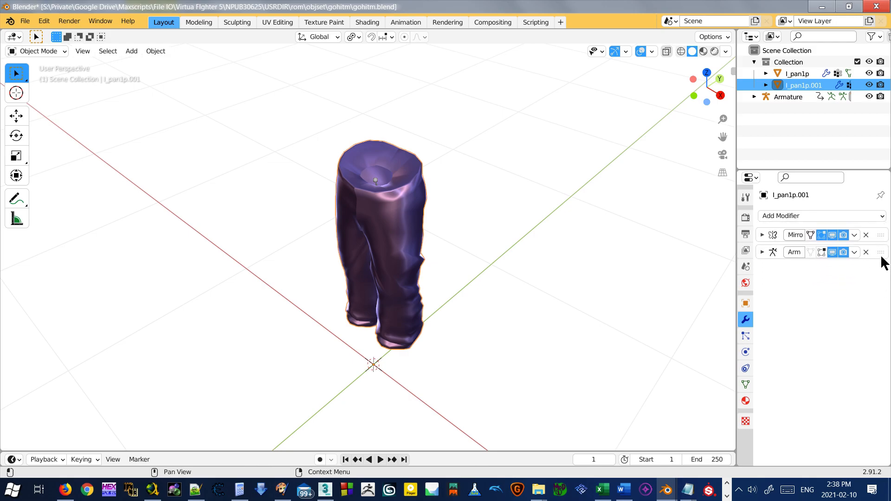
Step: Review the Mirror modifier's Vertex Groups option and the left and right bone names in the duplicate's vertex groups
{"action": "left_click", "coordinate": [767, 237]}
{"action": "left_click", "coordinate": [777, 340]}
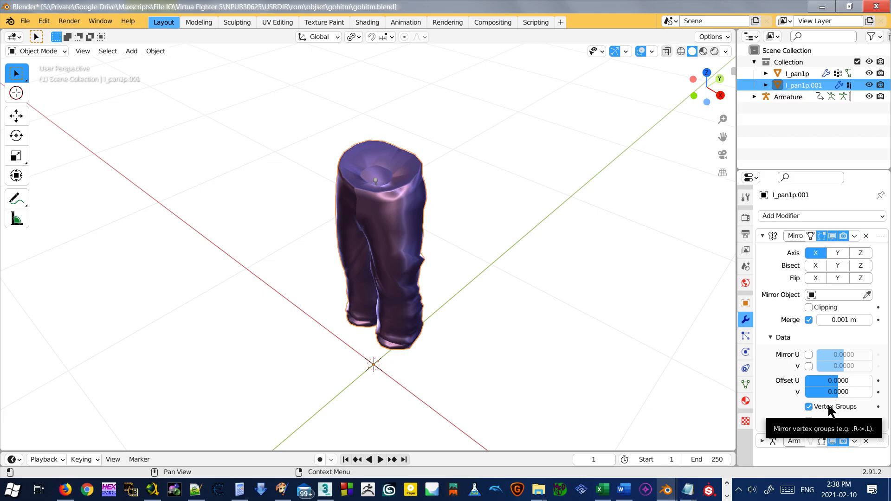
{"action": "left_click", "coordinate": [745, 384]}
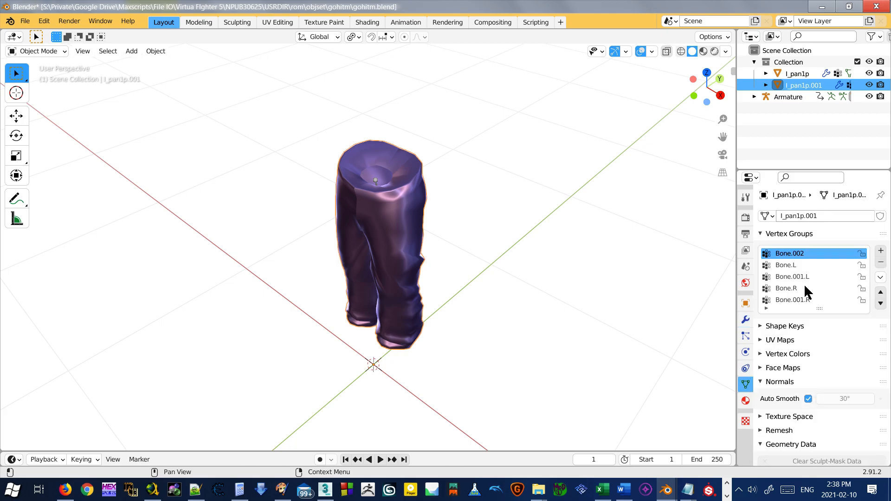
{"action": "left_click", "coordinate": [841, 276]}
{"action": "left_click", "coordinate": [880, 277]}
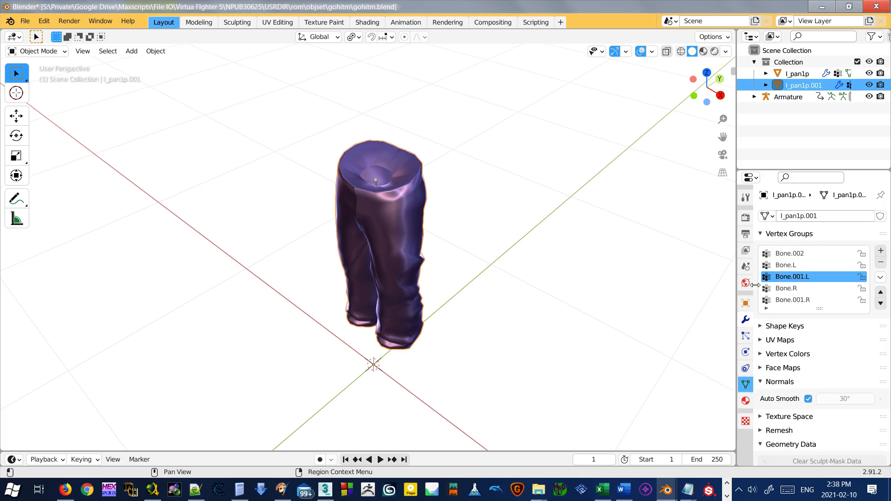
Step: Enable Bisect on the X axis in the duplicate's Mirror modifier and collapse its settings
{"action": "left_click", "coordinate": [745, 320]}
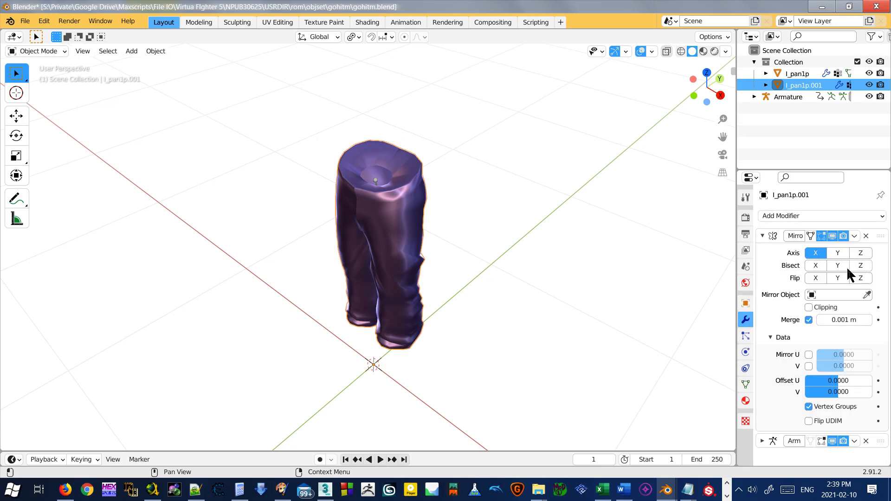
{"action": "left_click", "coordinate": [815, 265]}
{"action": "middle_click_drag", "start_coordinate": [570, 303], "coordinate": [411, 245]}
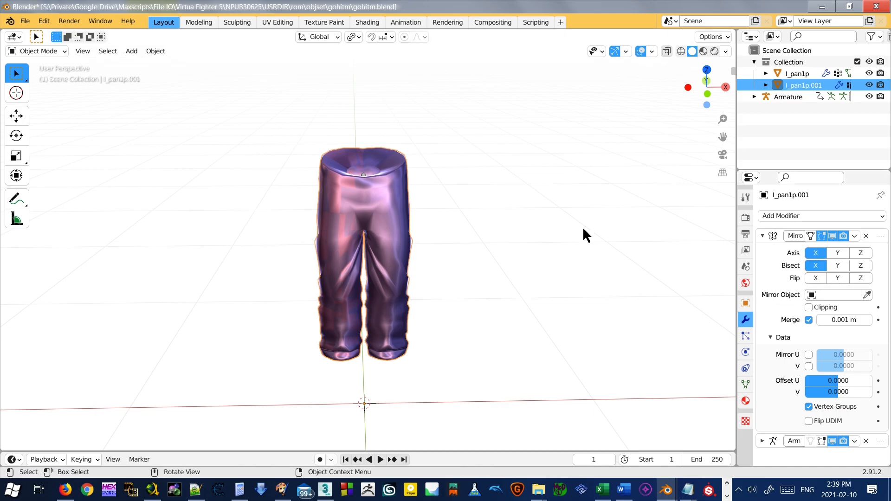
{"action": "left_click", "coordinate": [762, 235]}
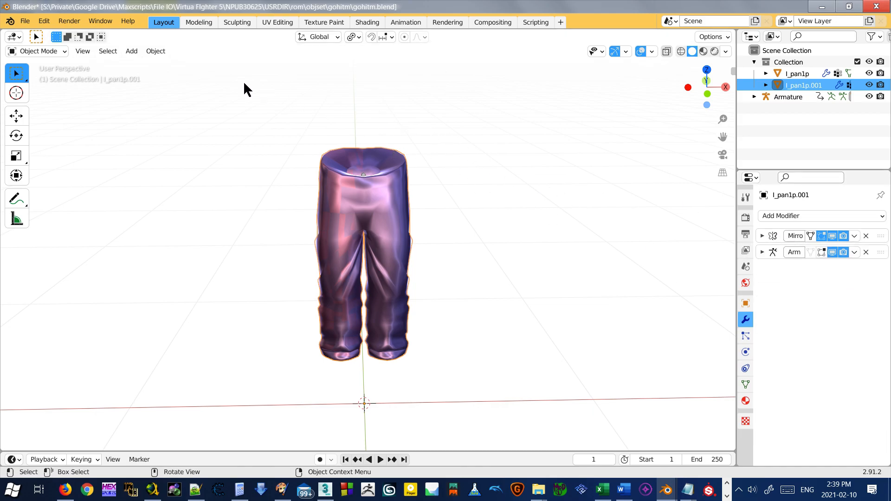
Step: Select the duplicated pants and the armature, add l_pan1p as the active object, and enter Weight Paint mode
{"action": "middle_click_drag", "start_coordinate": [606, 158], "coordinate": [521, 190]}
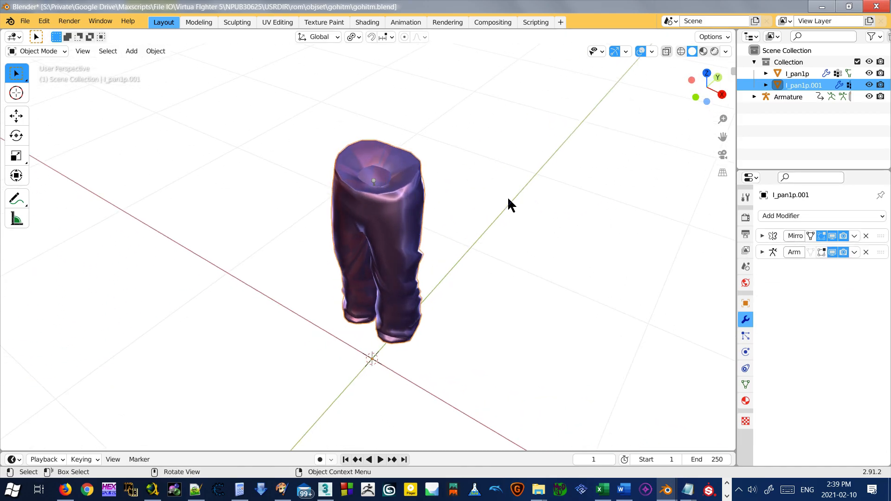
{"action": "left_click", "coordinate": [490, 210]}
{"action": "left_click", "coordinate": [415, 211]}
{"action": "left_click", "coordinate": [372, 181]}
{"action": "scroll", "coordinate": [390, 166], "scroll_direction": "up", "scroll_amount": 1}
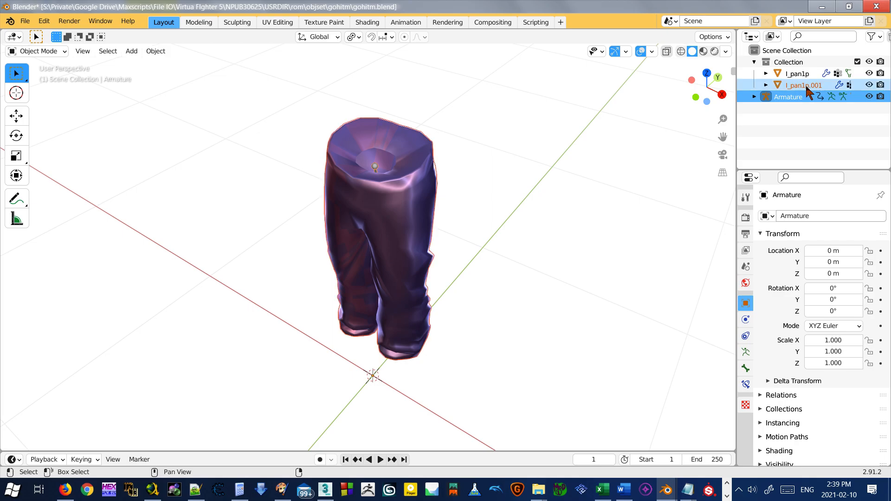
{"action": "left_click", "coordinate": [804, 75], "text": "shift"}
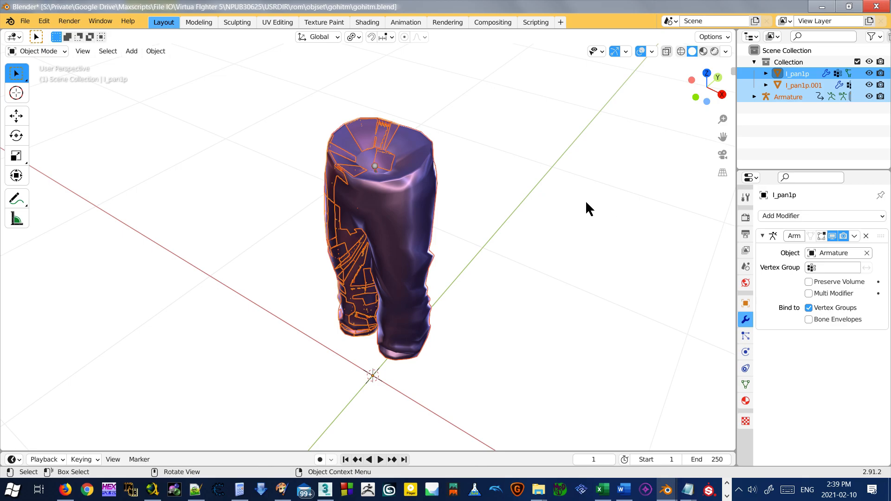
{"action": "left_click", "coordinate": [39, 51]}
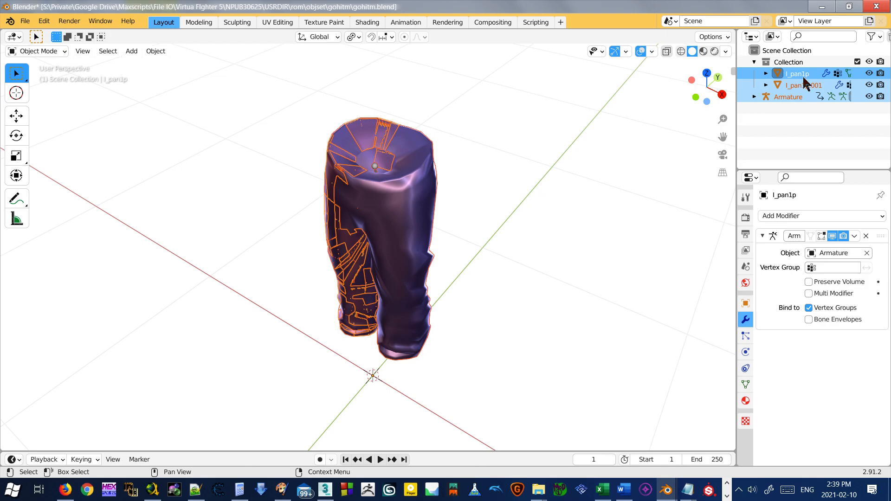
{"action": "left_click", "coordinate": [37, 51]}
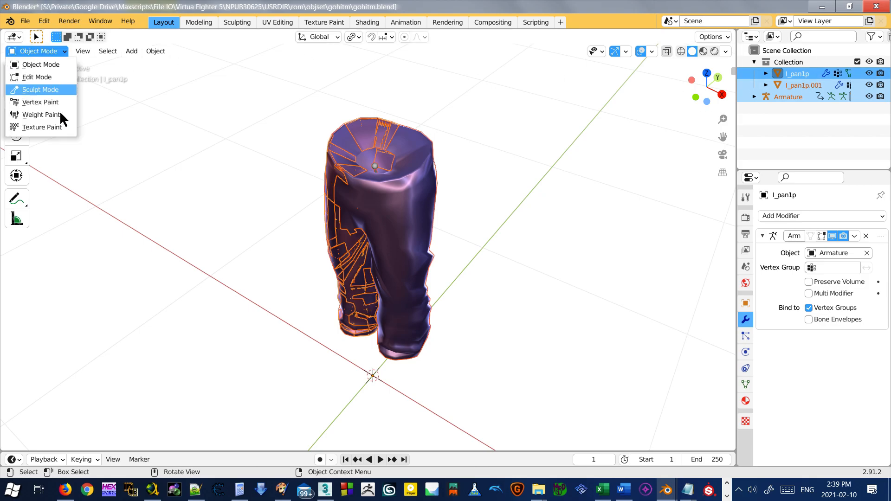
{"action": "left_click", "coordinate": [58, 115]}
Step: Transfer the duplicate's weights to l_pan1p with vertex mapping set to Projected Face Interpolated
{"action": "left_click", "coordinate": [136, 51]}
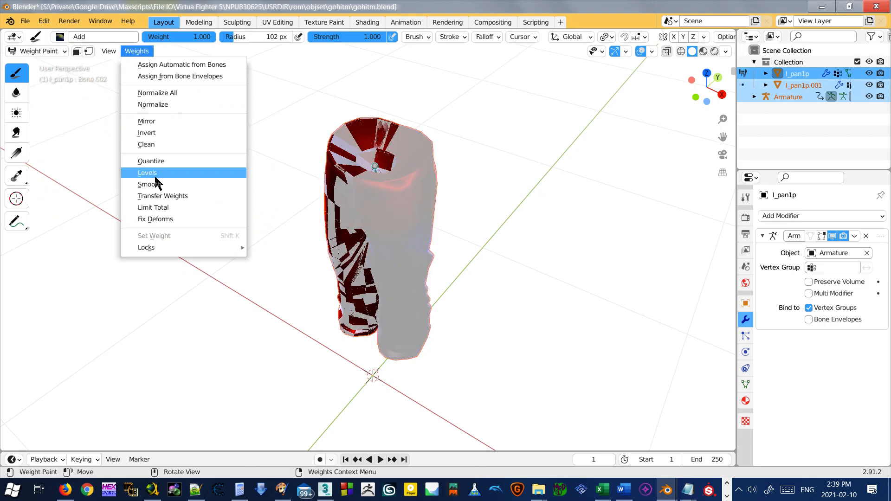
{"action": "left_click", "coordinate": [193, 195]}
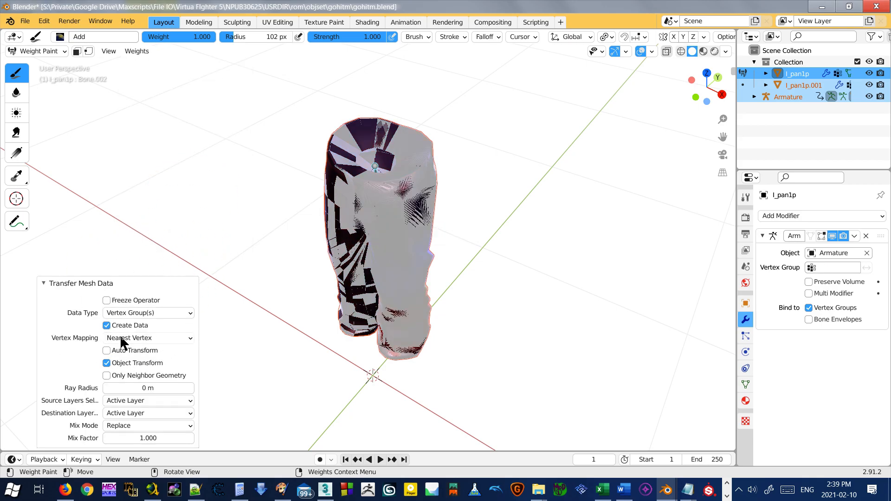
{"action": "left_click", "coordinate": [155, 310]}
{"action": "key", "text": "Escape"}
{"action": "left_click", "coordinate": [172, 338]}
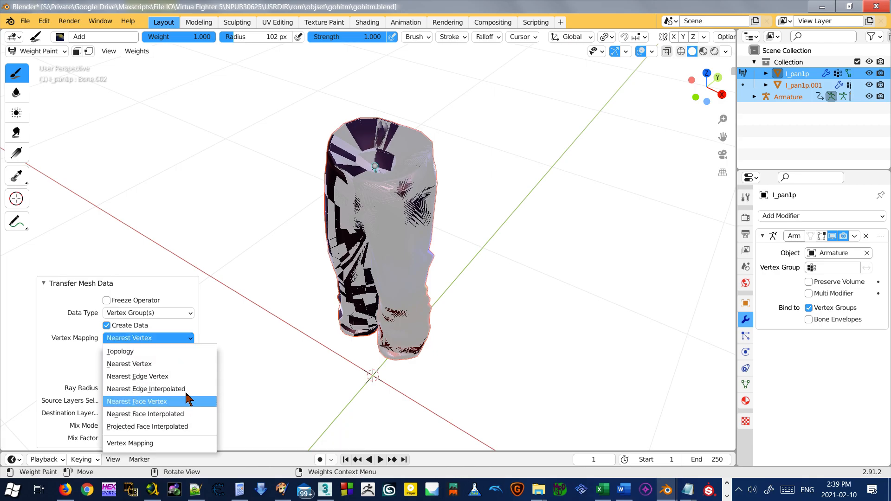
{"action": "left_click", "coordinate": [174, 424]}
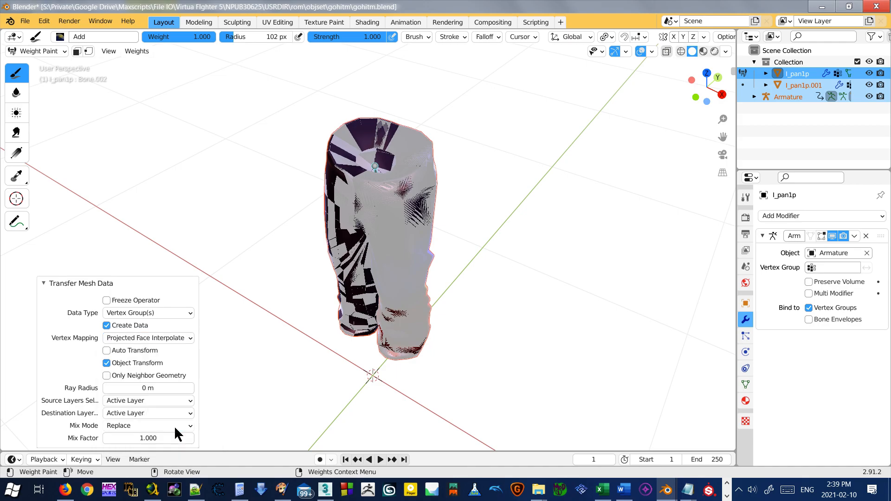
Step: Set the weight transfer's source layers selection to By Name and destination layers matching to Deform Pose Bones
{"action": "left_click", "coordinate": [144, 412]}
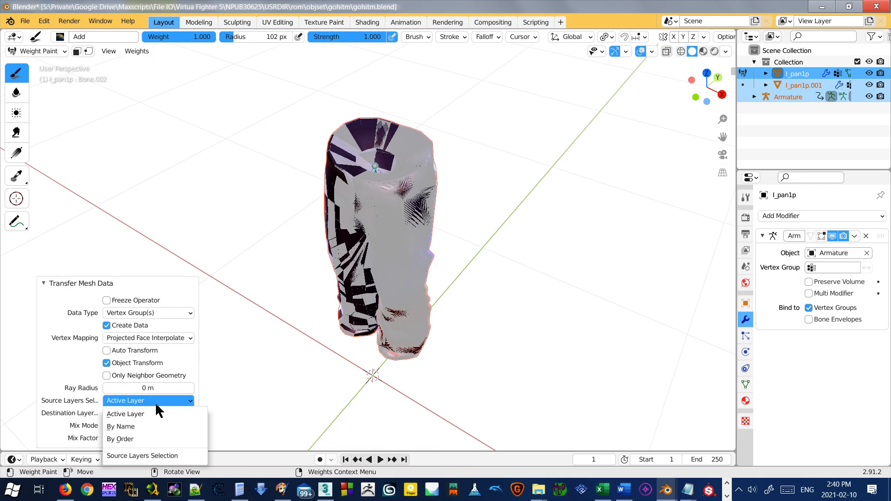
{"action": "left_click", "coordinate": [155, 424]}
{"action": "left_click", "coordinate": [140, 412]}
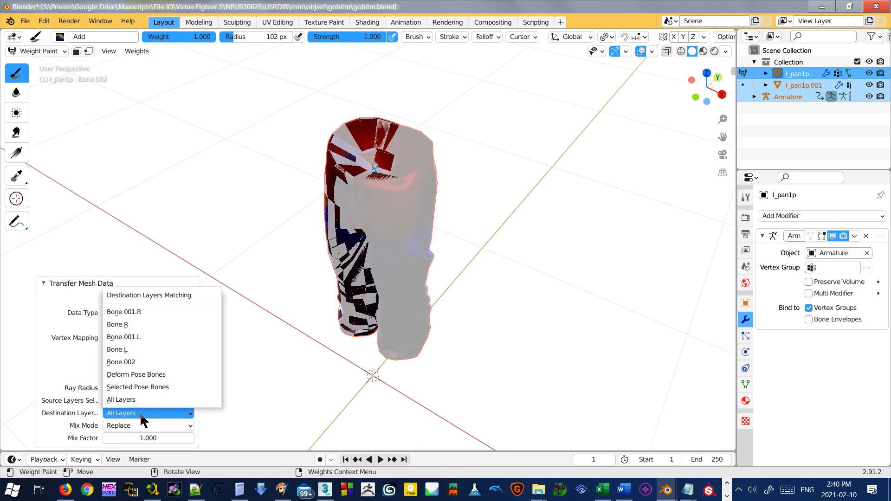
{"action": "left_click", "coordinate": [157, 374]}
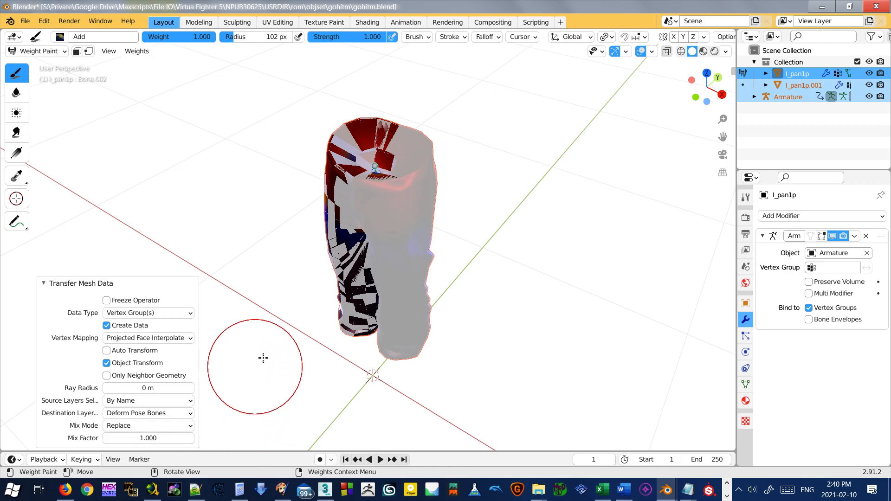
{"action": "key", "text": "ctrl+z"}
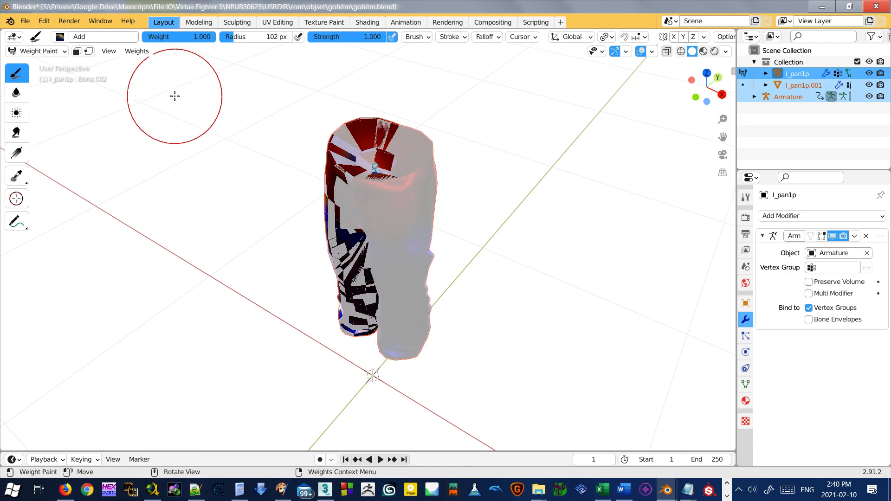
Step: Test the leg deformation by rotating Bone.L, and cancel the rotation
{"action": "left_click", "coordinate": [401, 199], "text": "ctrl"}
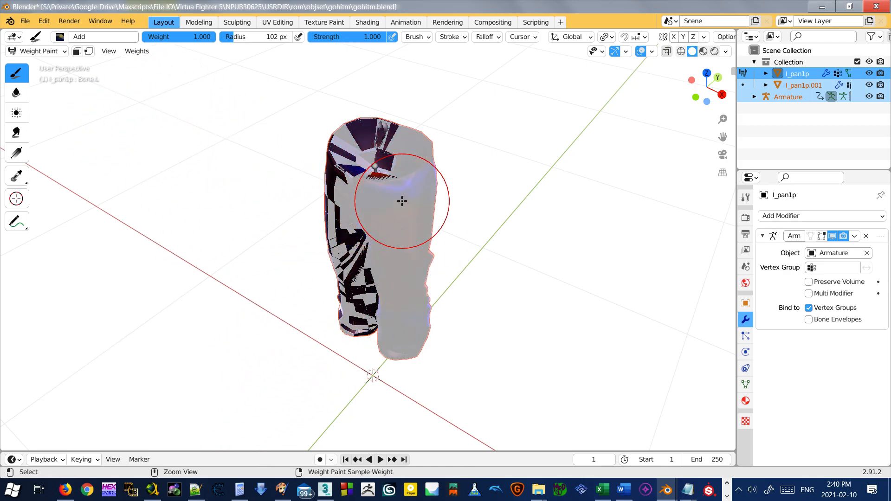
{"action": "middle_click_drag", "start_coordinate": [388, 213], "coordinate": [428, 190]}
{"action": "key", "text": "r"}
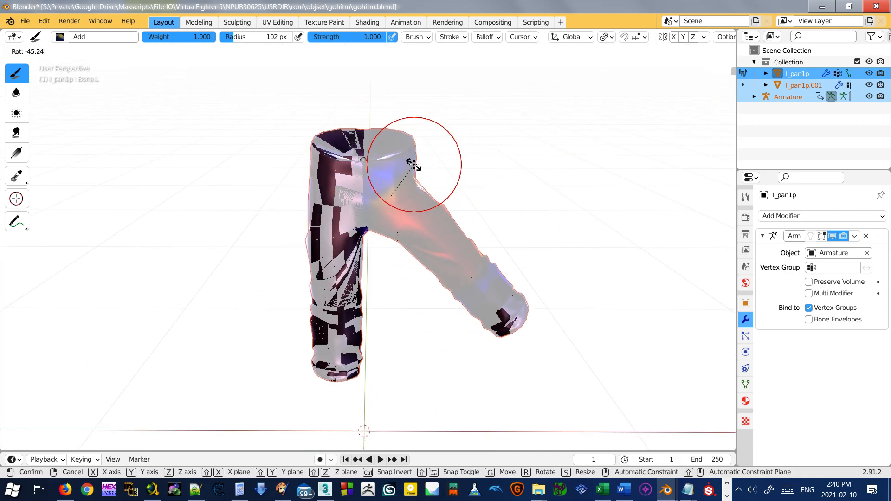
{"action": "key", "text": "Escape"}
Step: Return to Object Mode and delete the duplicated pants object l_pan1p.001
{"action": "left_click", "coordinate": [40, 51]}
{"action": "left_click", "coordinate": [42, 63]}
{"action": "left_click", "coordinate": [116, 122]}
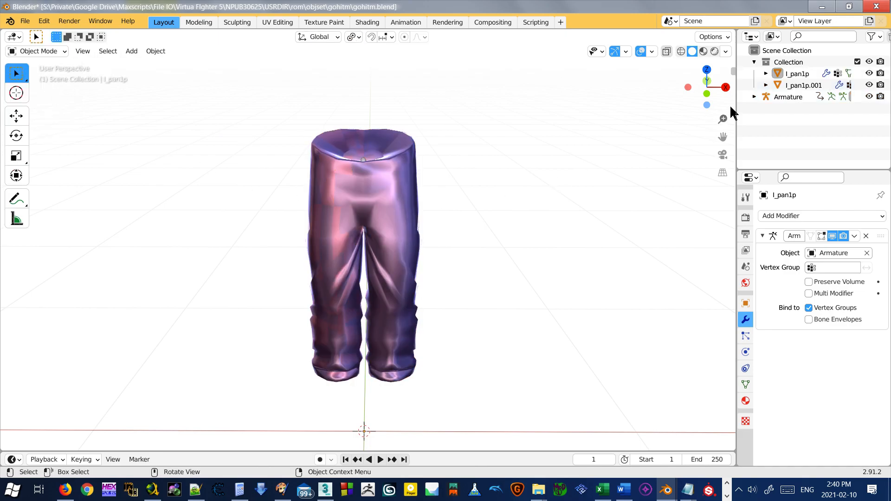
{"action": "left_click", "coordinate": [791, 85]}
{"action": "middle_click_drag", "start_coordinate": [494, 210], "coordinate": [465, 207]}
{"action": "key", "text": "Delete"}
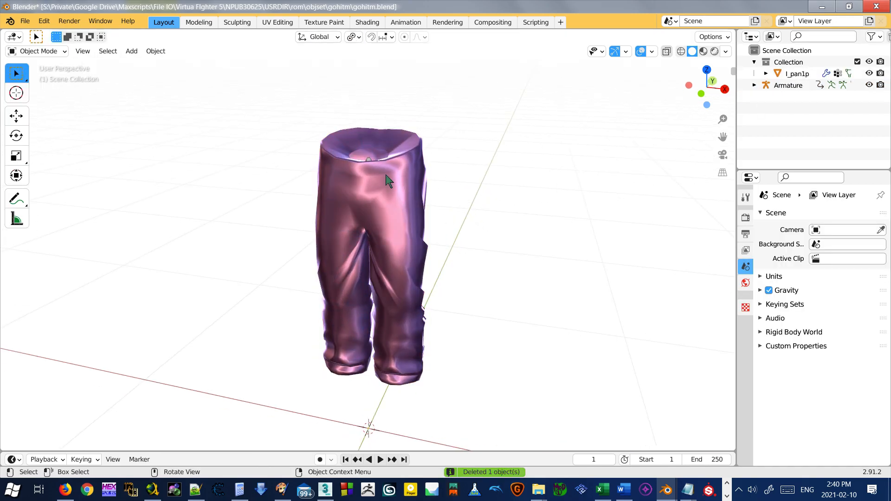
Step: Select the remaining pants mesh l_pan1p and put it in Weight Paint mode
{"action": "left_click", "coordinate": [376, 149]}
{"action": "left_click", "coordinate": [49, 50]}
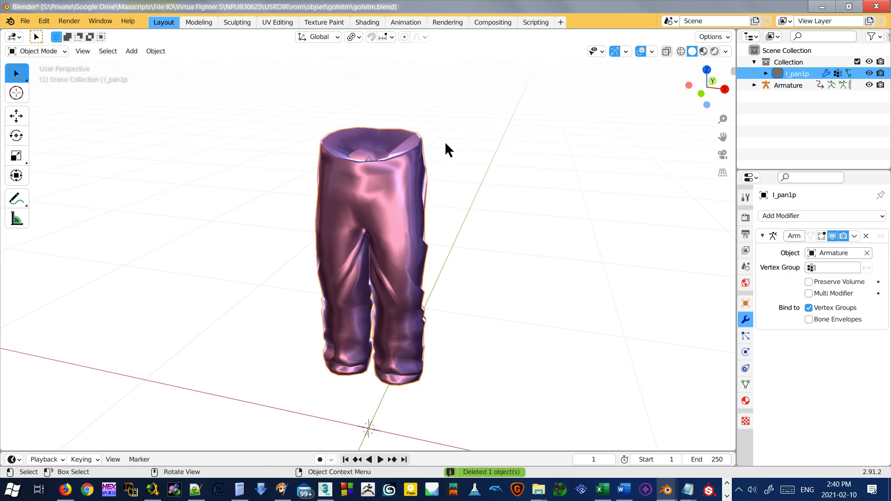
{"action": "middle_click_drag", "start_coordinate": [437, 139], "coordinate": [374, 173]}
{"action": "left_click", "coordinate": [371, 168]}
{"action": "left_click", "coordinate": [376, 171]}
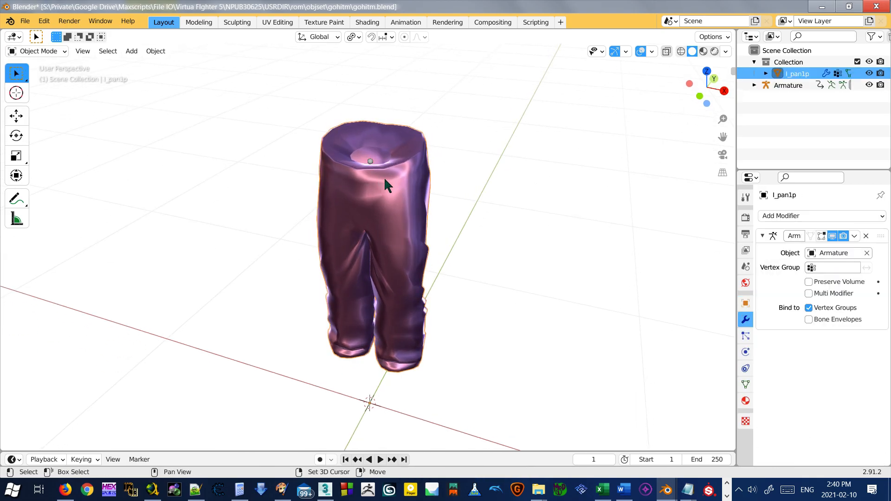
{"action": "left_click", "coordinate": [40, 51]}
{"action": "left_click", "coordinate": [59, 119]}
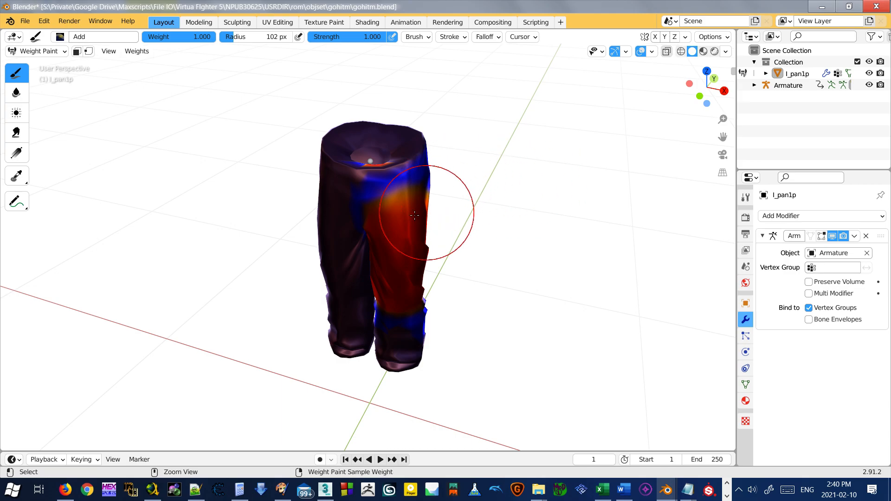
Step: Enable X-Ray in the viewport shading so the bones show through the pants, and look at them from the front
{"action": "left_click", "coordinate": [726, 51]}
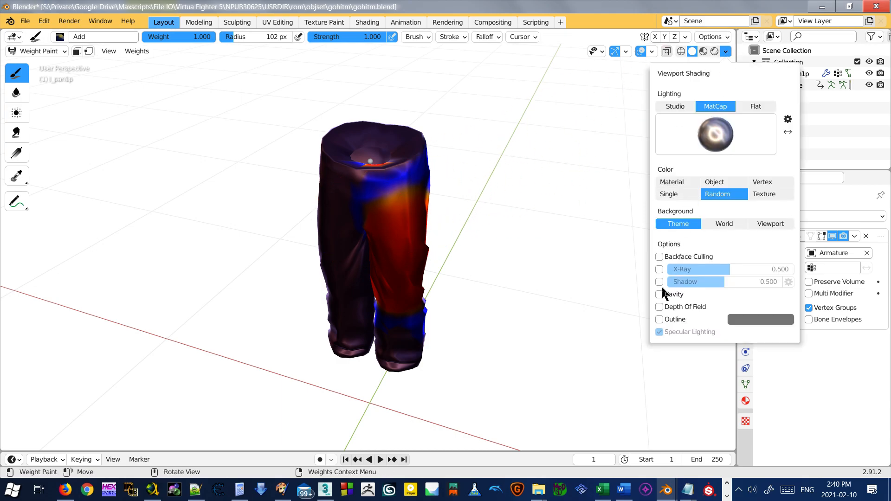
{"action": "left_click", "coordinate": [659, 270]}
{"action": "middle_click_drag", "start_coordinate": [392, 255], "coordinate": [328, 205]}
{"action": "mouse_move", "coordinate": [354, 169]}
{"action": "middle_mouse_down"}
{"action": "mouse_move", "coordinate": [360, 223]}
{"action": "mouse_move", "coordinate": [377, 169]}
{"action": "mouse_move", "coordinate": [362, 249]}
{"action": "mouse_move", "coordinate": [411, 149]}
{"action": "mouse_move", "coordinate": [348, 149]}
{"action": "mouse_move", "coordinate": [368, 169]}
{"action": "middle_mouse_up"}
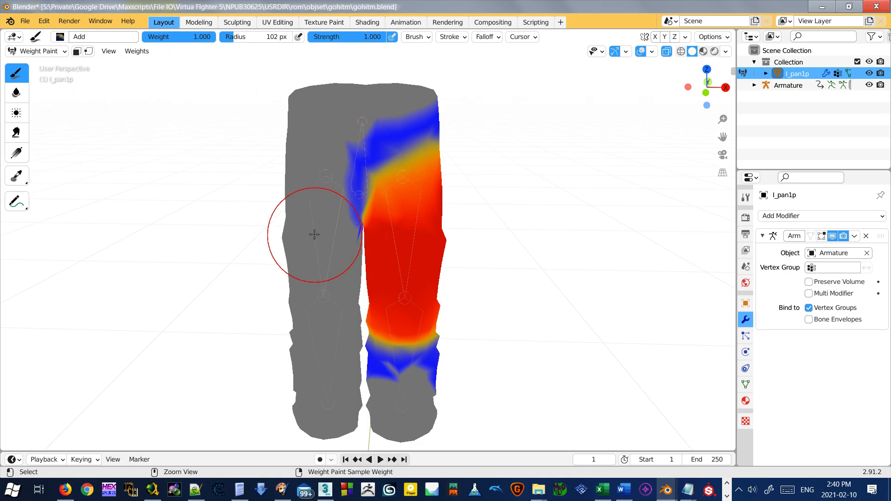
Step: Return to Object Mode, select the armature with the pants as the active object, and re-enter Weight Paint mode
{"action": "left_click", "coordinate": [40, 51]}
{"action": "left_click", "coordinate": [37, 61]}
{"action": "middle_click_drag", "start_coordinate": [408, 192], "coordinate": [523, 177]}
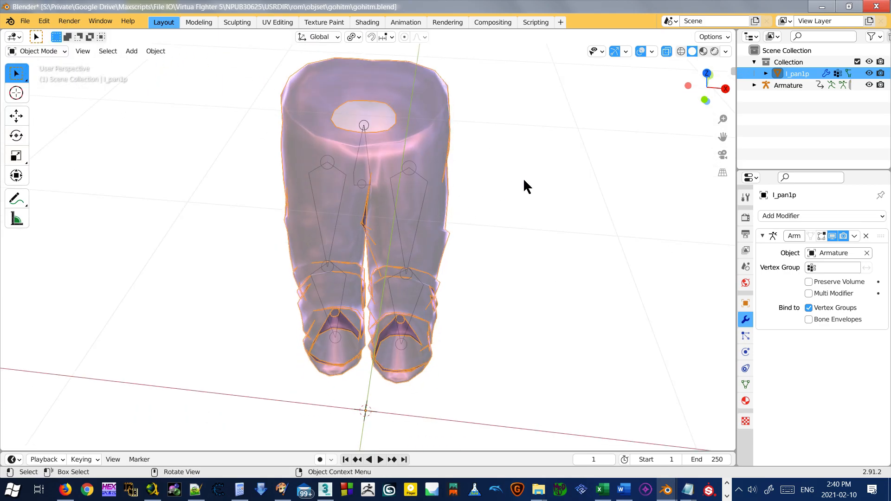
{"action": "left_click", "coordinate": [363, 127]}
{"action": "left_click", "coordinate": [377, 154], "text": "shift"}
{"action": "left_click", "coordinate": [38, 51]}
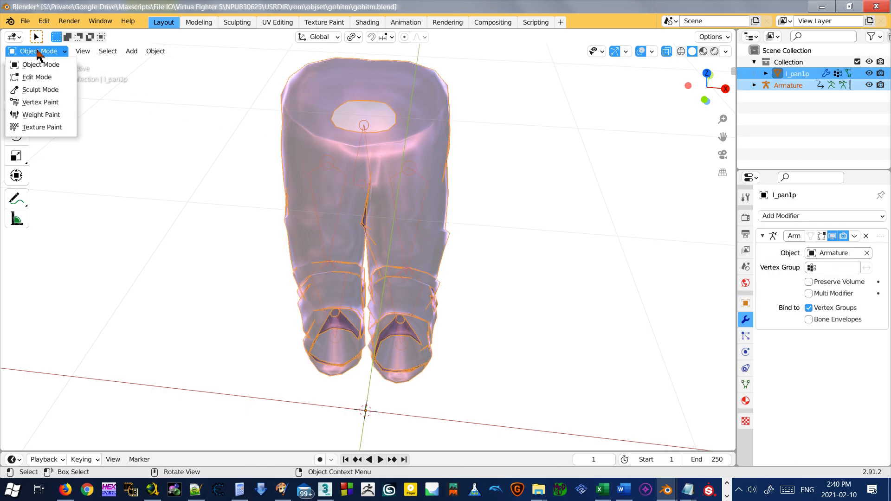
{"action": "left_click", "coordinate": [40, 115]}
Step: Check the weights of Bone.002, Bone.R and Bone.L, and clean the Deform Pose Bones weights with a 0.001 limit
{"action": "left_click", "coordinate": [364, 127], "text": "ctrl"}
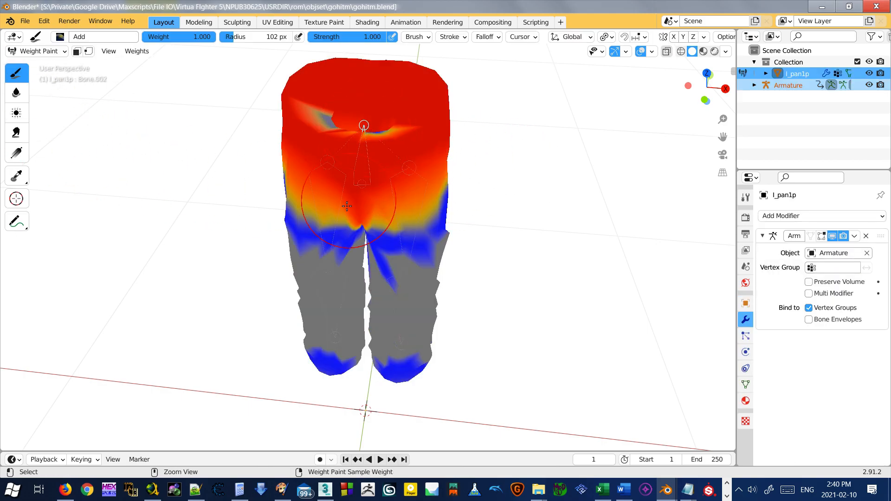
{"action": "left_click", "coordinate": [399, 218], "text": "ctrl"}
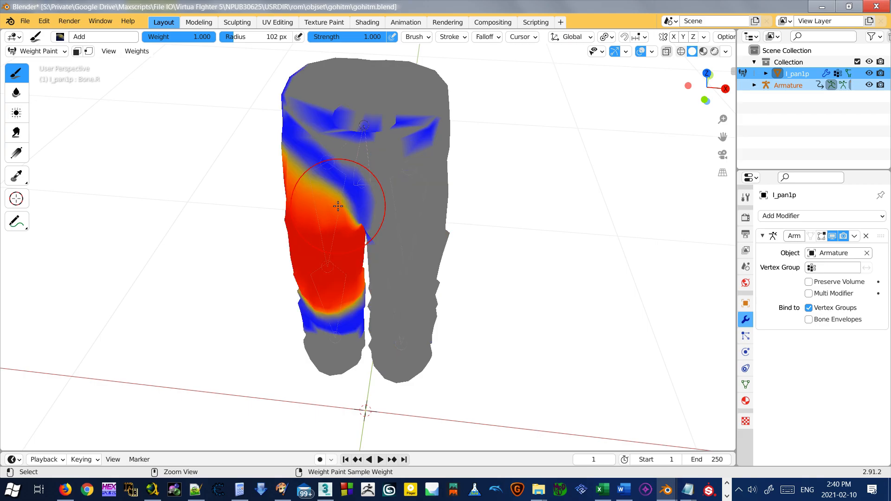
{"action": "middle_click_drag", "start_coordinate": [408, 100], "coordinate": [318, 169]}
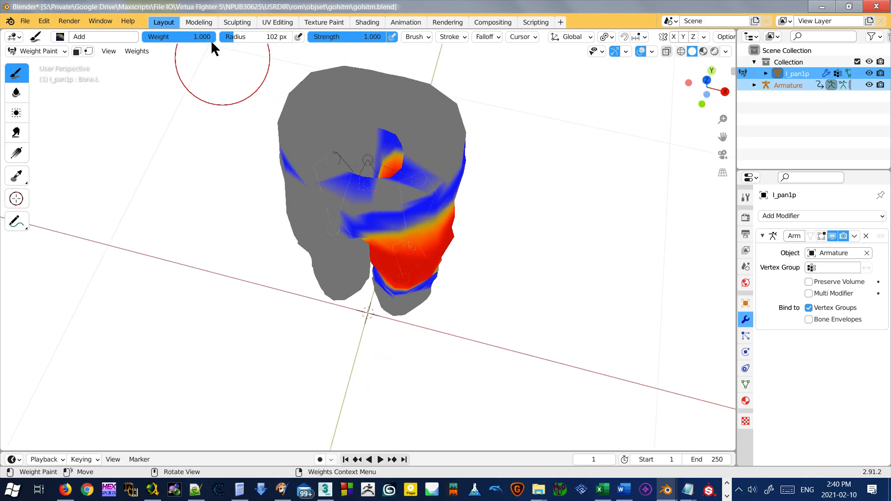
{"action": "left_click", "coordinate": [137, 51]}
{"action": "left_click", "coordinate": [153, 144]}
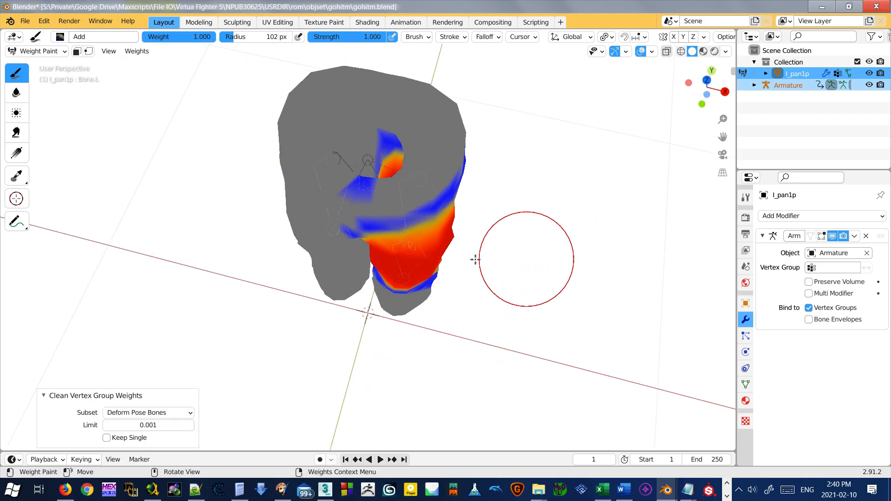
Step: Examine the cleaned weights of Bone.002 and Bone.001.L around the waist and lower legs
{"action": "left_click", "coordinate": [369, 175], "text": "ctrl"}
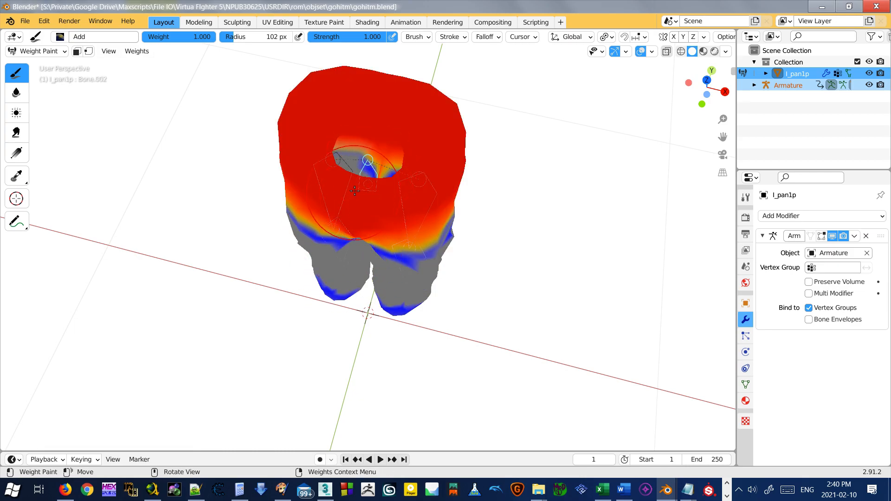
{"action": "middle_click_drag", "start_coordinate": [370, 176], "coordinate": [393, 88]}
{"action": "mouse_move", "coordinate": [458, 244]}
{"action": "middle_mouse_down"}
{"action": "mouse_move", "coordinate": [211, 241]}
{"action": "mouse_move", "coordinate": [338, 259]}
{"action": "mouse_move", "coordinate": [503, 305]}
{"action": "mouse_move", "coordinate": [489, 372]}
{"action": "mouse_move", "coordinate": [409, 262]}
{"action": "mouse_move", "coordinate": [344, 253]}
{"action": "mouse_move", "coordinate": [455, 234]}
{"action": "mouse_move", "coordinate": [438, 286]}
{"action": "middle_mouse_up"}
{"action": "left_click", "coordinate": [400, 279], "text": "ctrl"}
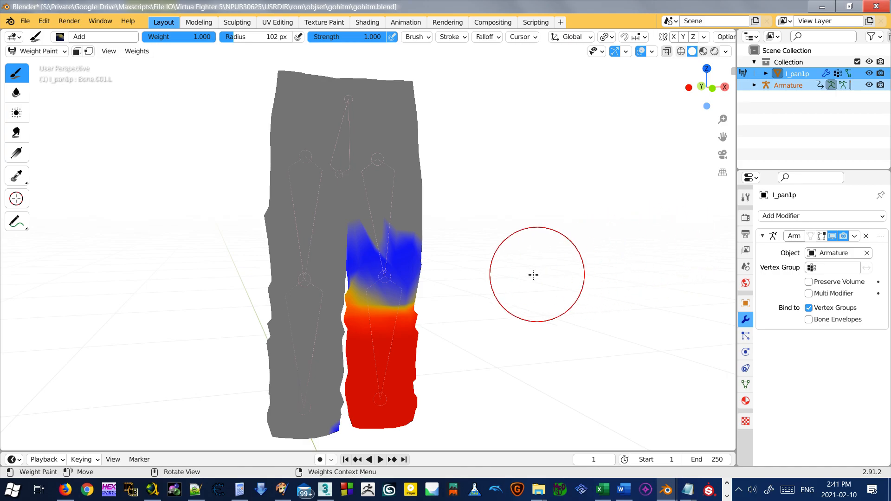
{"action": "scroll", "coordinate": [507, 268], "scroll_direction": "down", "scroll_amount": 1}
{"action": "scroll", "coordinate": [408, 234], "scroll_direction": "down", "scroll_amount": 1}
{"action": "middle_click_drag", "start_coordinate": [408, 235], "coordinate": [403, 256]}
{"action": "scroll", "coordinate": [366, 232], "scroll_direction": "up", "scroll_amount": 2}
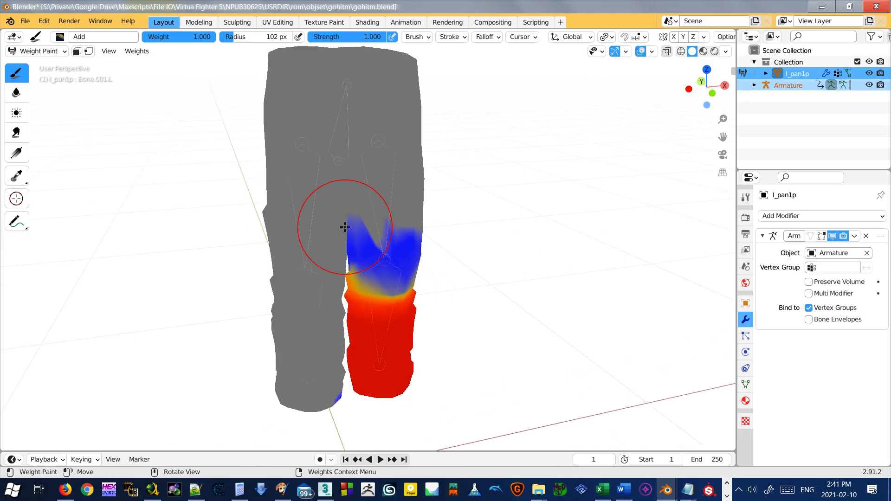